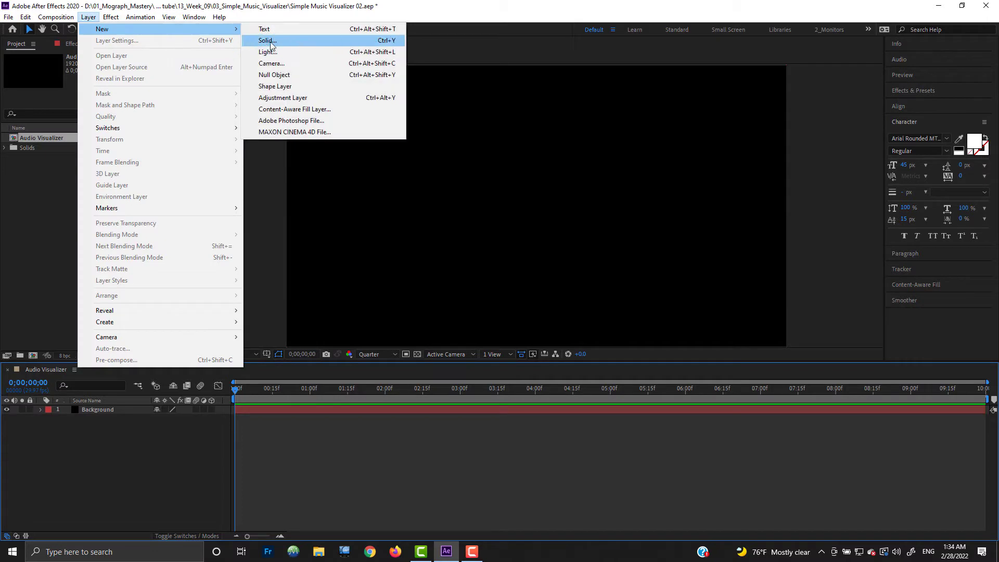
Create a 1920 x 1920 px dark grey solid layer named Center.
click(266, 40)
text(Cen)
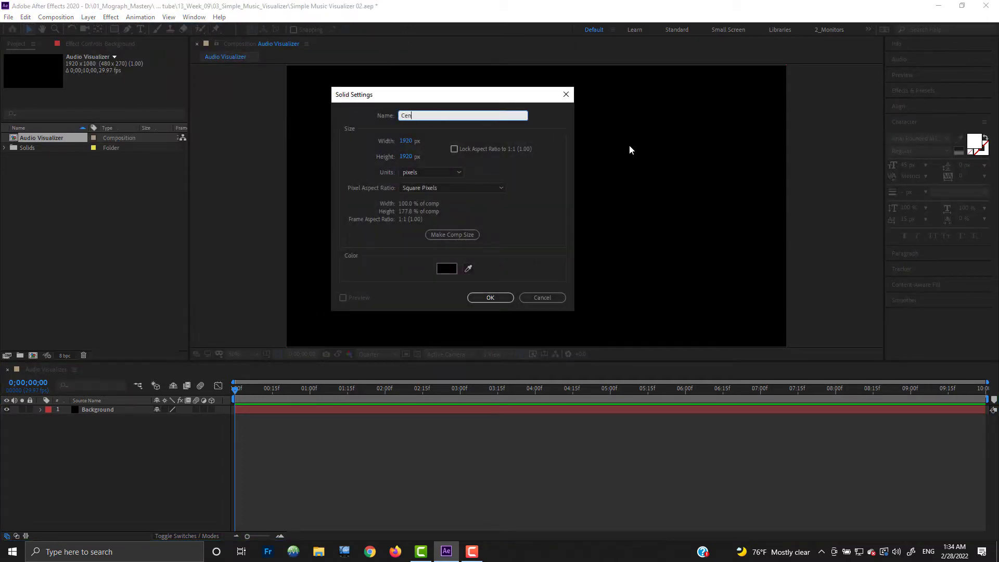
text(ter)
click(446, 268)
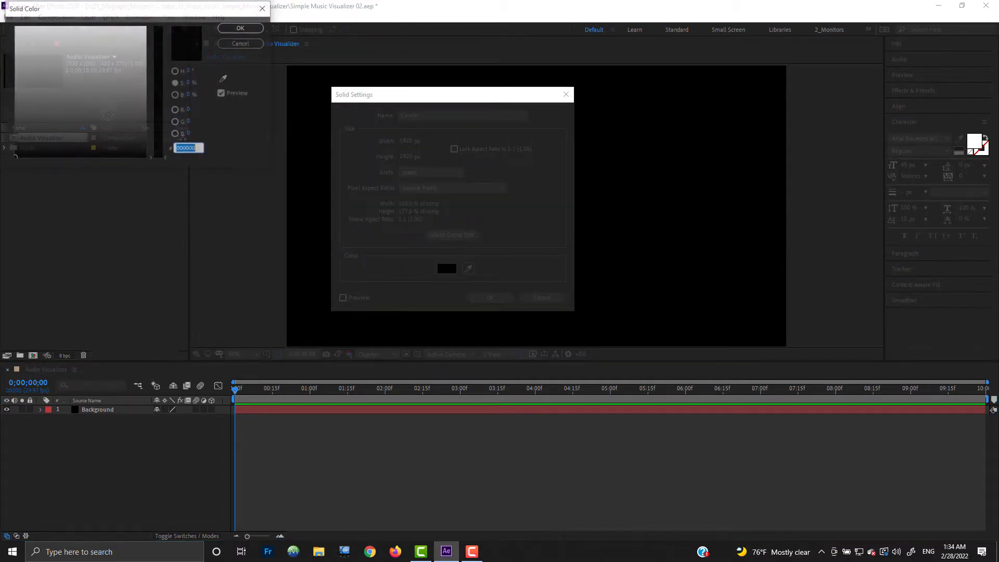
click(241, 27)
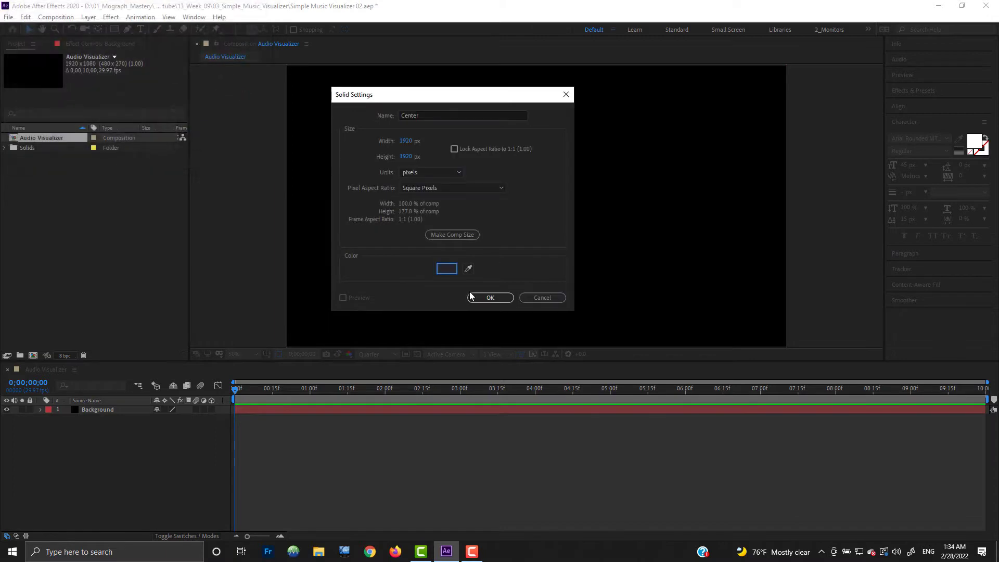
click(489, 297)
Squash the Center solid vertically into a thin horizontal band across the middle of the frame, and show the Title/Action Safe guides.
scroll(543, 111, down, 2)
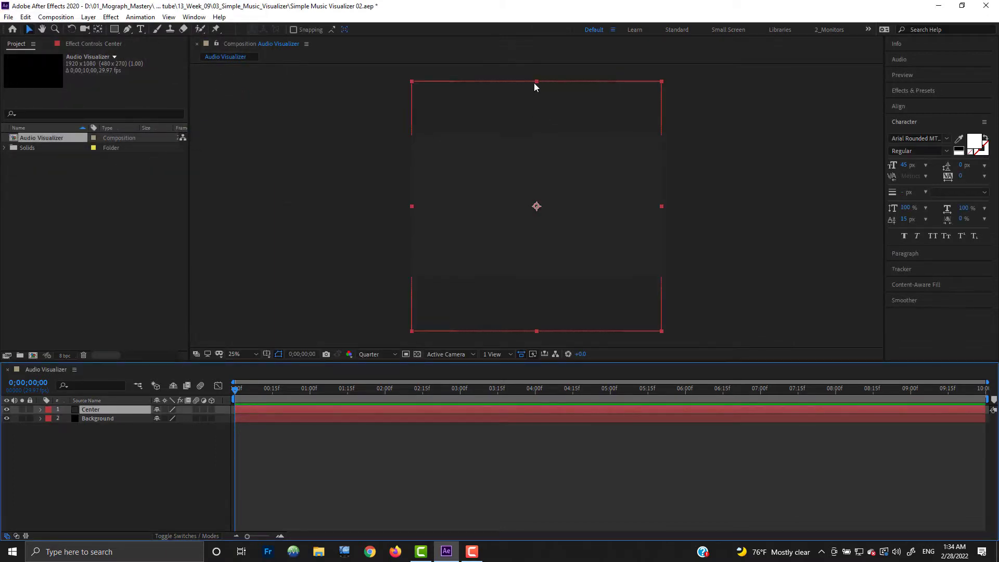
drag(535, 83, 537, 193)
click(267, 353)
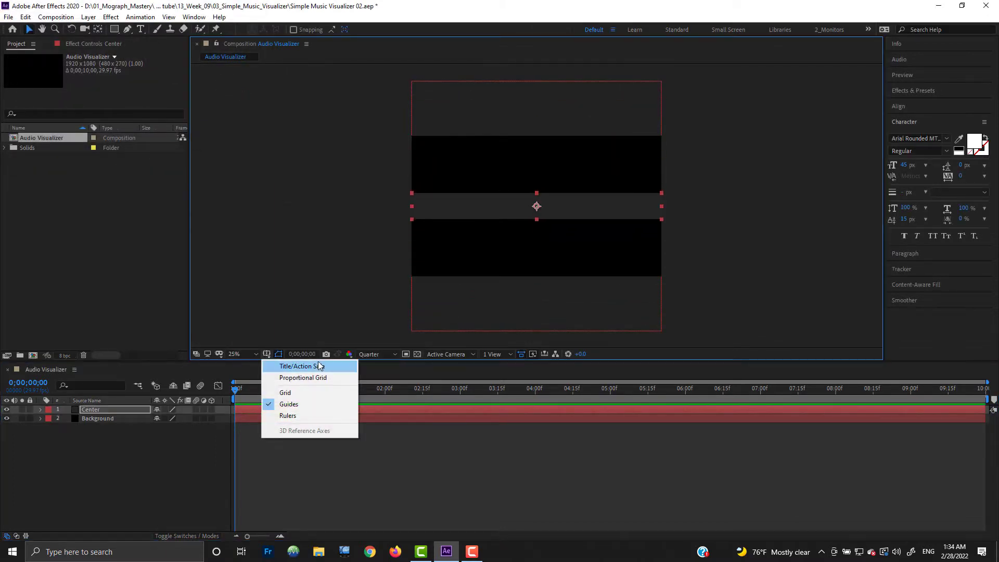
click(319, 366)
scroll(560, 223, up, 2)
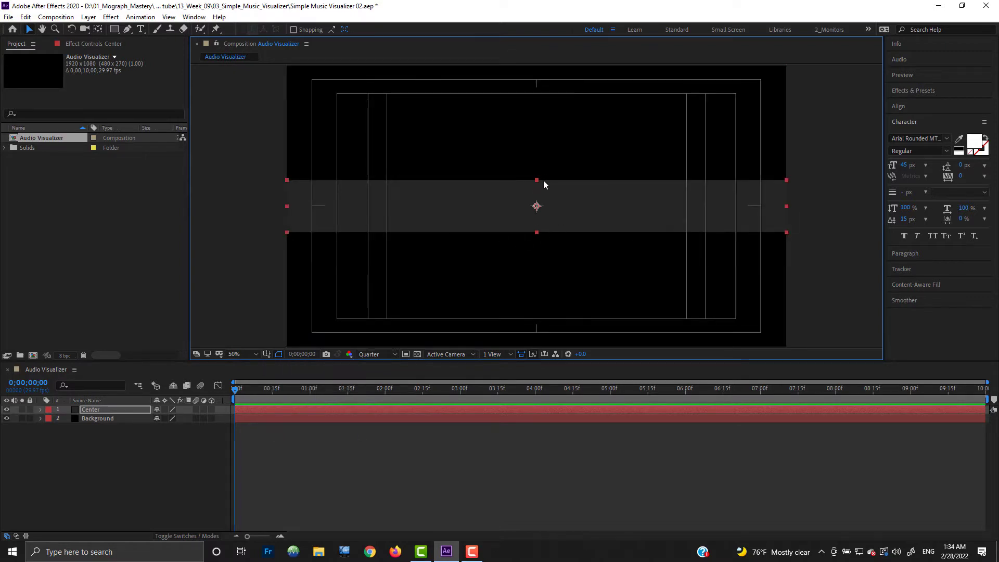
drag(537, 180, 536, 181)
Add a text layer reading DUBSETP on the grey band near the frame's center.
click(57, 451)
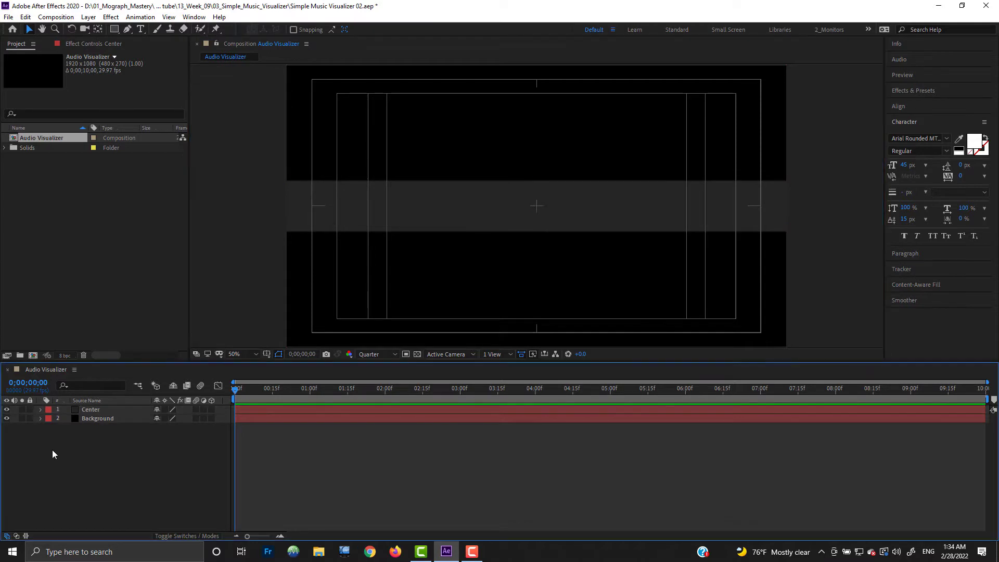
key(ctrl+t)
click(534, 198)
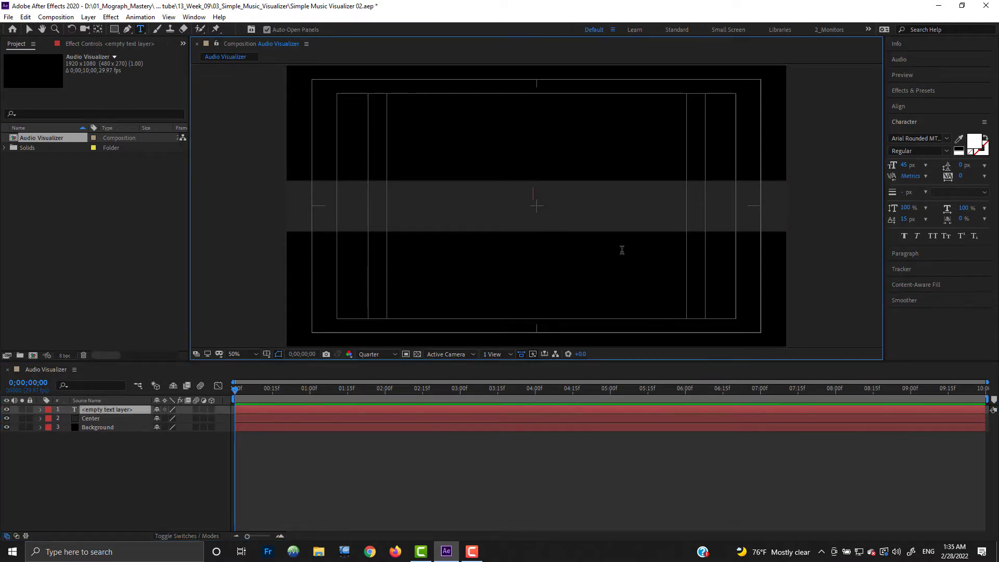
text(DUBSET)
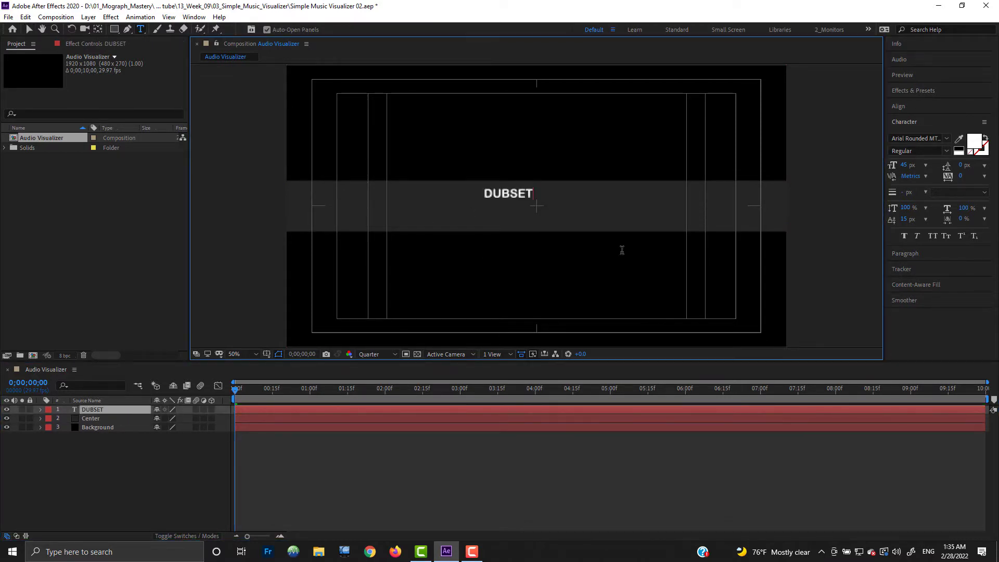
Duplicate the DUBSETP text layer and nudge the copy down until it forms a second line below the original.
double_click(103, 420)
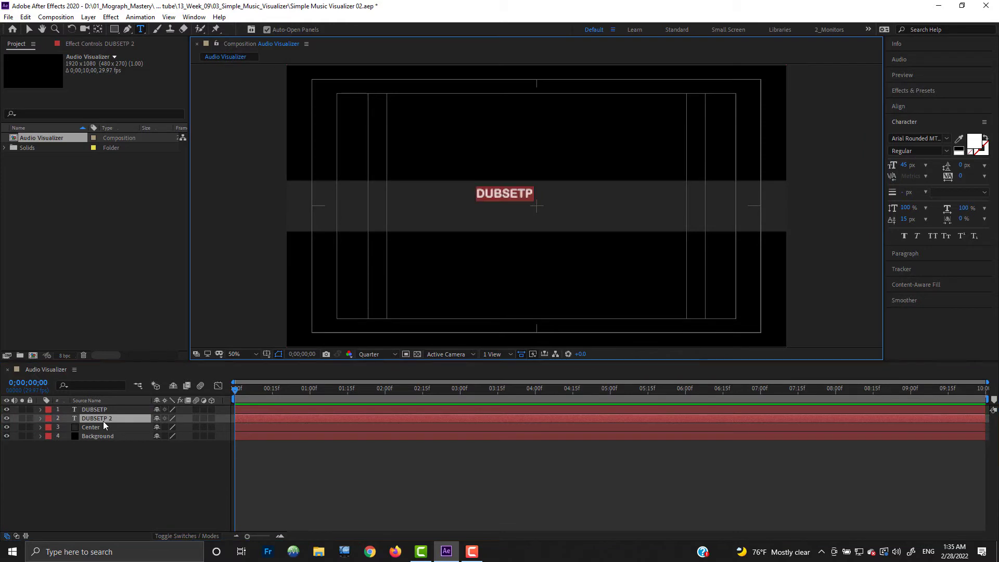
click(107, 489)
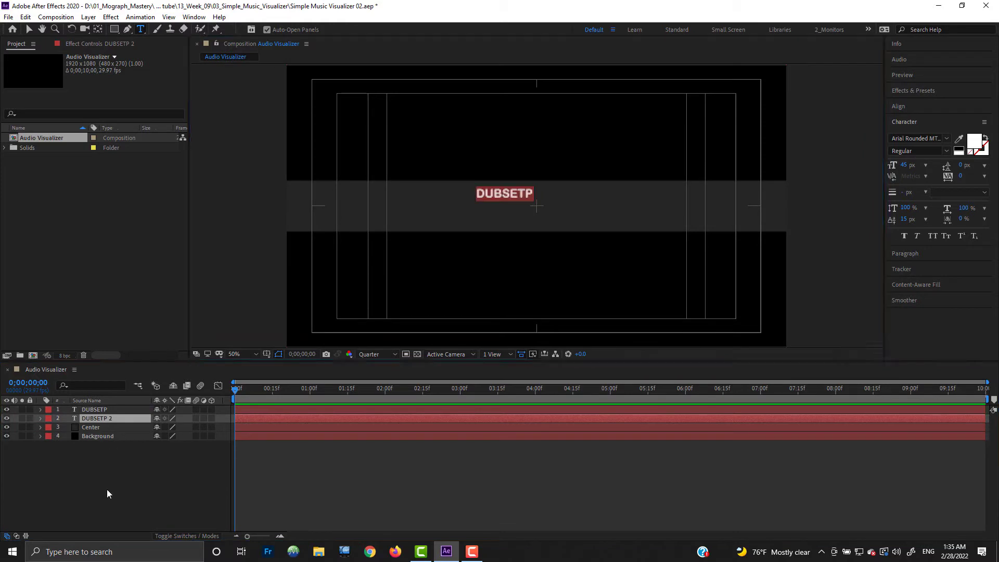
click(102, 417)
key(shift+Down)
key(shift+Down)
key(shift+Down)
key(shift+Down)
key(shift+Down)
key(shift+Down)
key(shift+Down)
key(shift+Down)
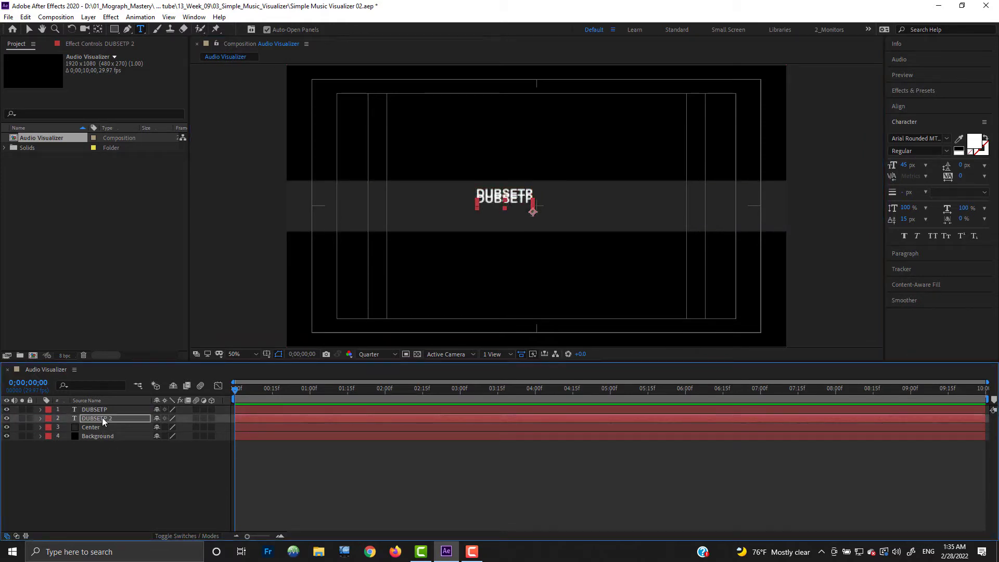
Replace the text of the duplicated lower line with DJ Khalid & JOJO.
double_click(102, 418)
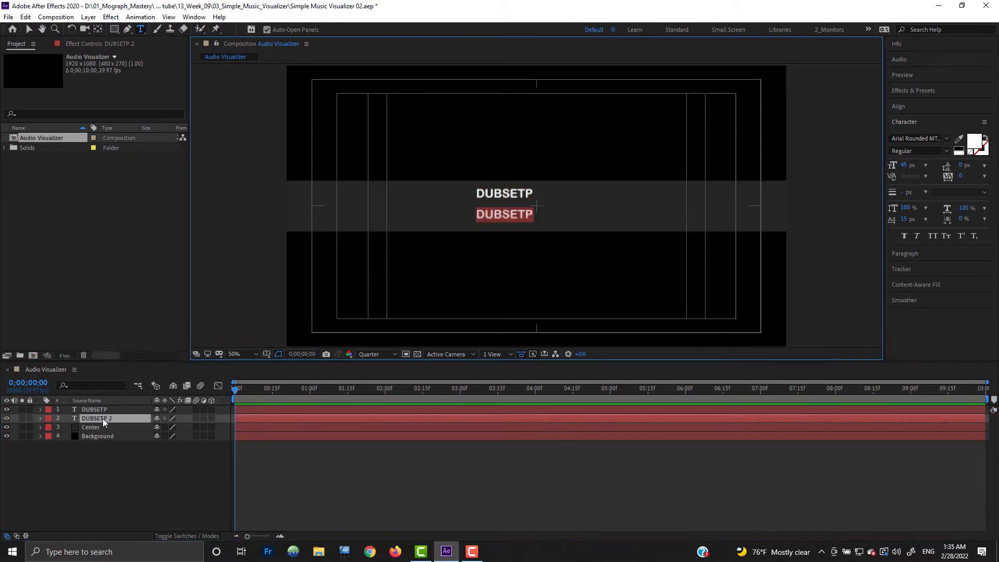
text(DJ Ka)
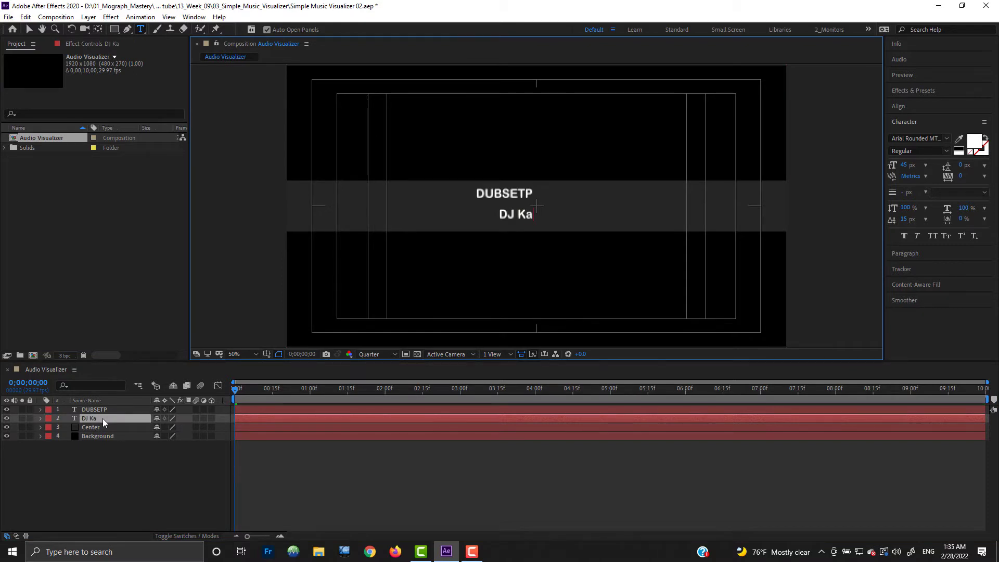
key(BackSpace)
text(halid $)
key(BackSpace)
text(&)
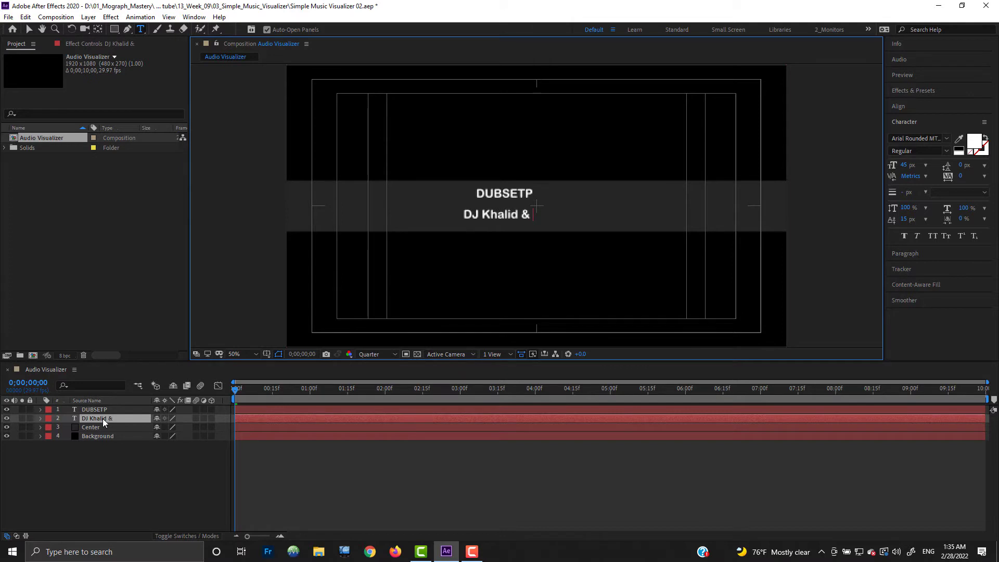
text( JOJO)
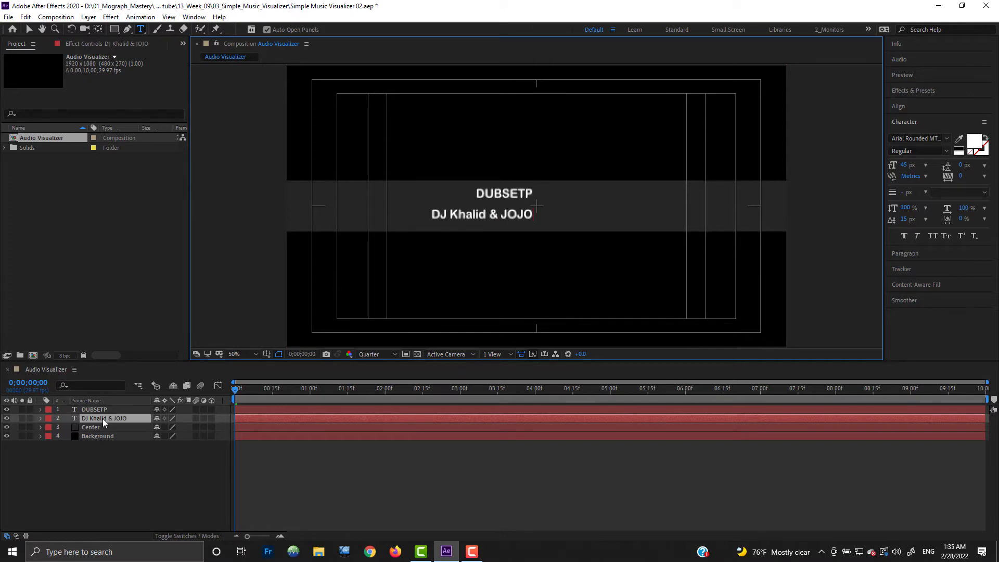
click(41, 499)
Set the font of the DUBSETP title to Bebas Neue Bold.
click(103, 418)
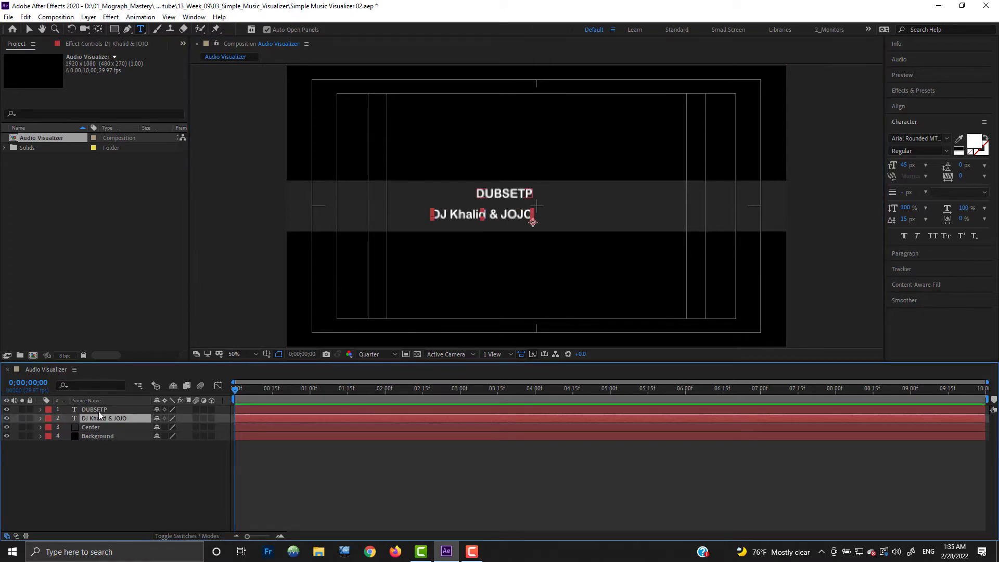
click(94, 409)
click(925, 138)
text(bebas)
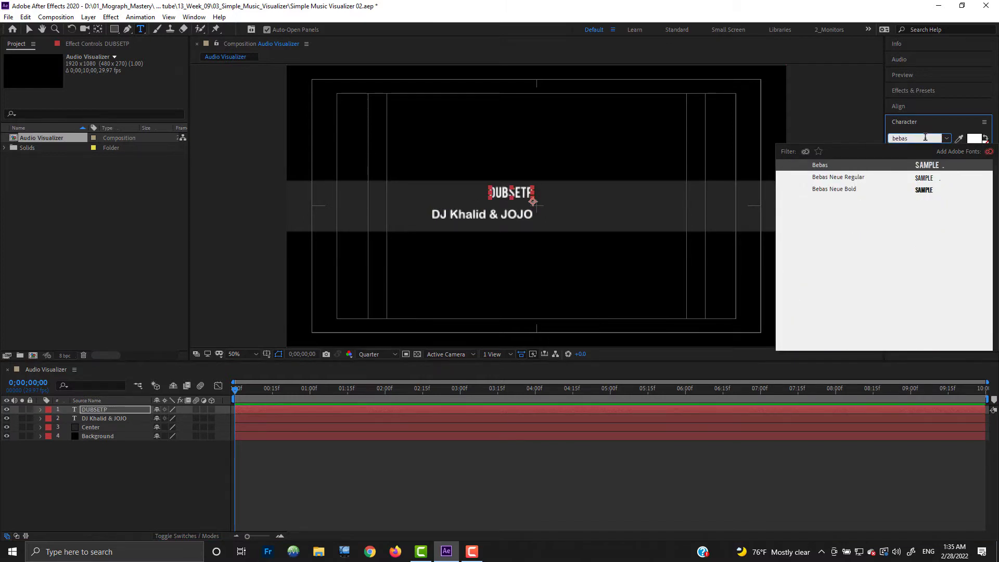
key(Down)
key(Down)
key(Return)
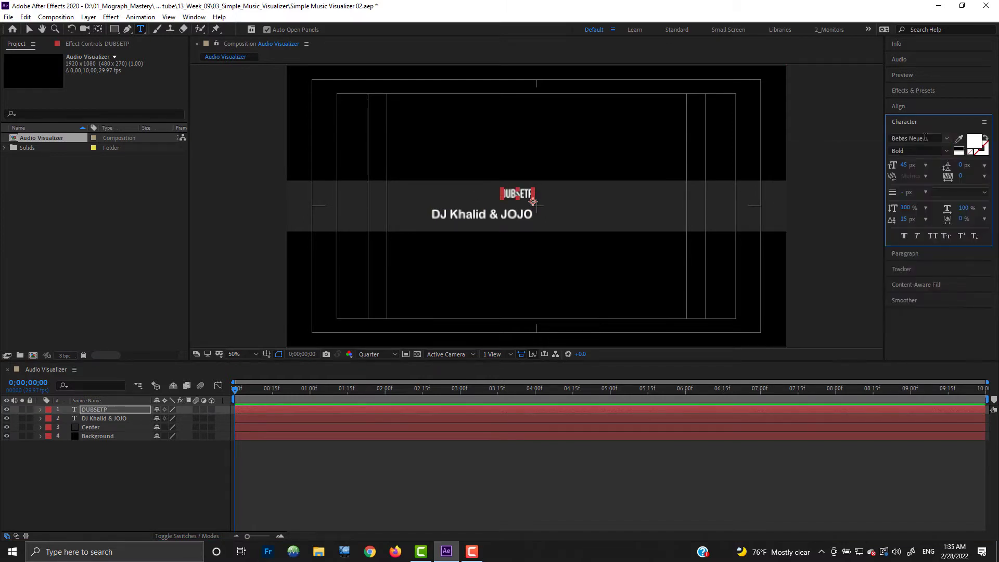
Enlarge the DUBSETP title and move both text layers together to the right end of the grey band.
click(105, 462)
click(97, 409)
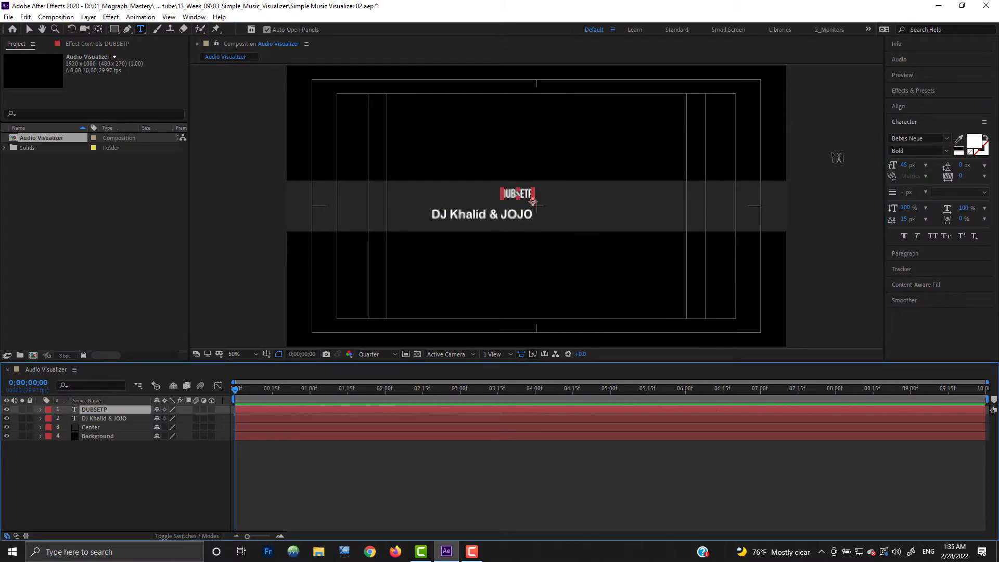
click(699, 223)
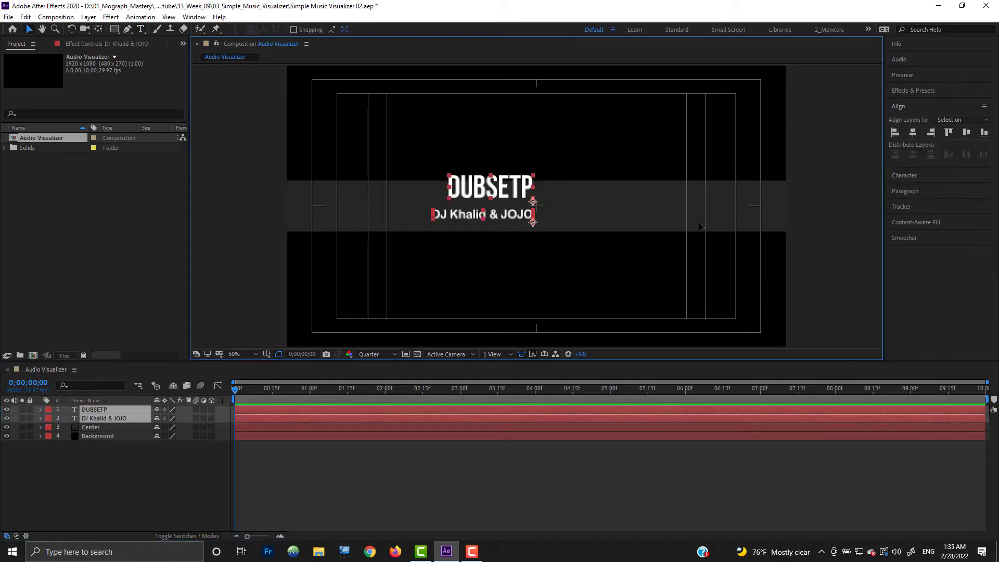
drag(478, 218, 707, 228)
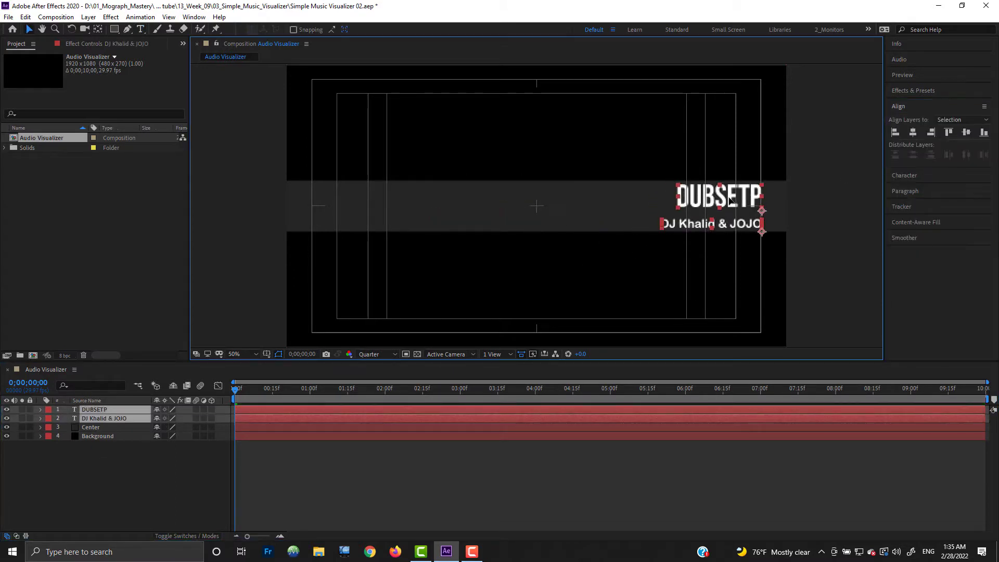
Nudge the DJ Khalid & JOJO line up slightly, closer to the DUBSETP title.
click(104, 419)
key(Up)
key(Up)
key(Up)
key(Up)
key(Up)
key(Up)
key(Up)
click(106, 468)
Import the dark black-and-white portrait photo from the Resources folder as footage.
click(94, 210)
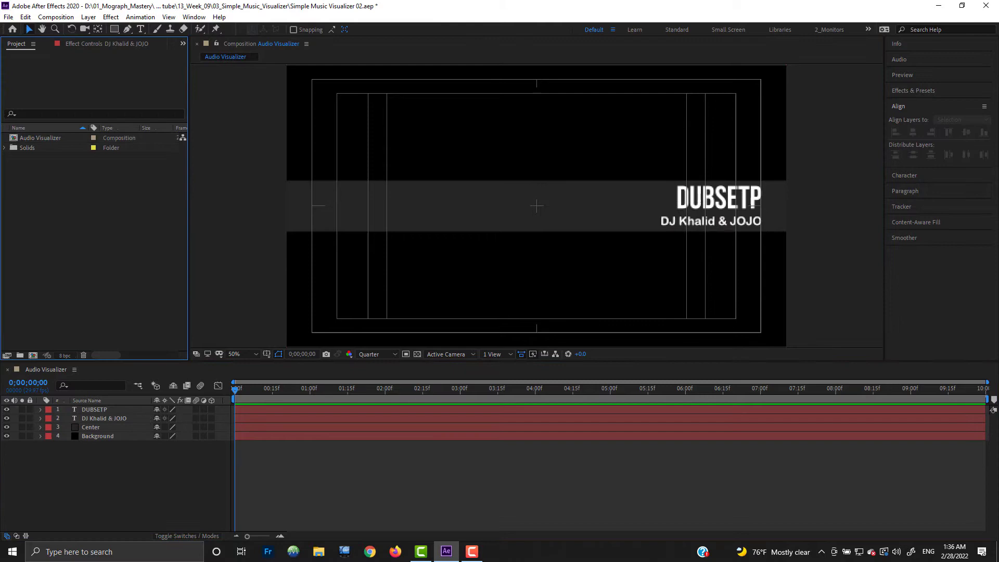
click(8, 17)
mouse_move(79, 32)
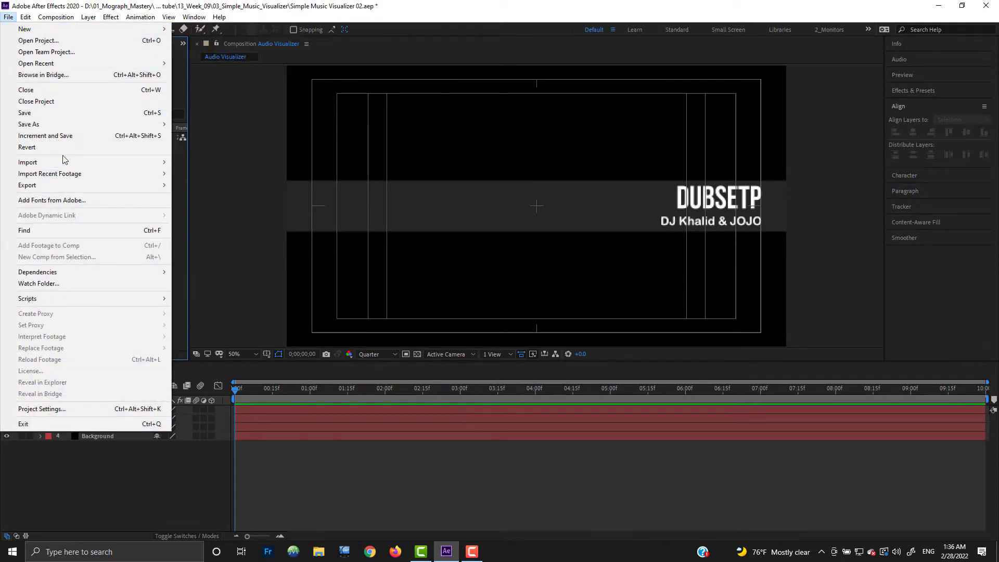
mouse_move(130, 163)
click(224, 164)
click(582, 242)
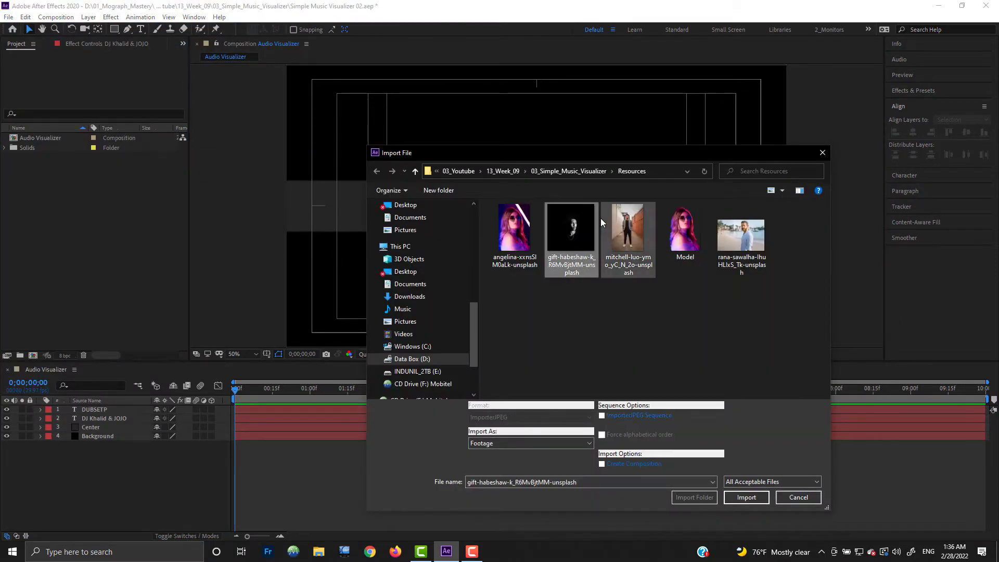
double_click(582, 233)
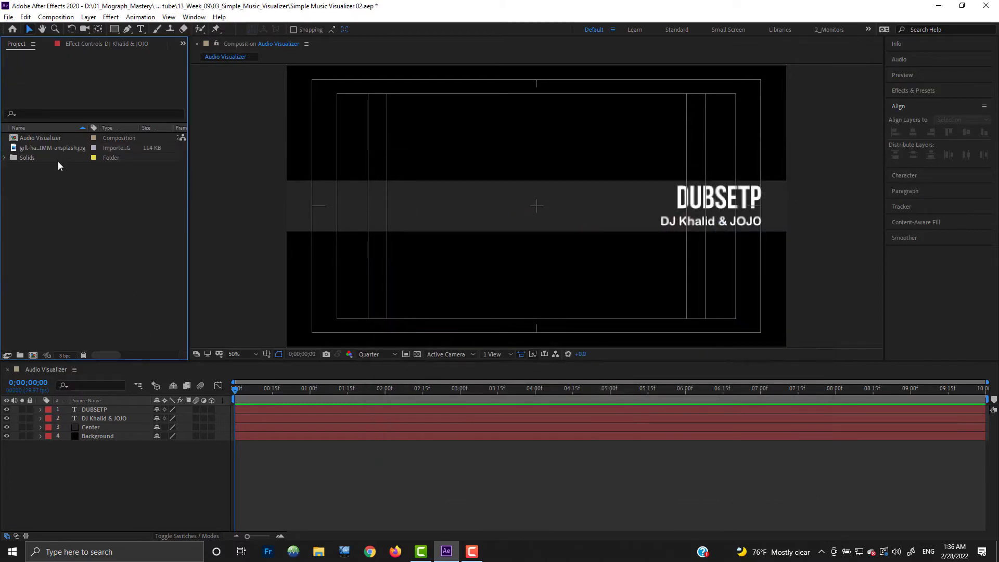
key(Return)
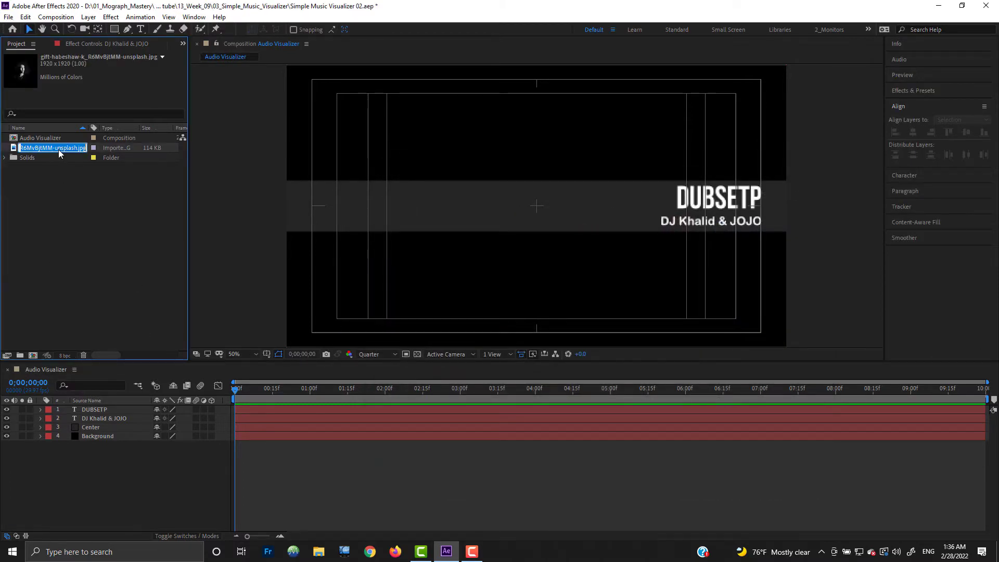
text(MAn)
key(Return)
Rename the imported portrait photo as Artist and place it in the composition, vertically centered in the left part of the frame.
key(Return)
text(A)
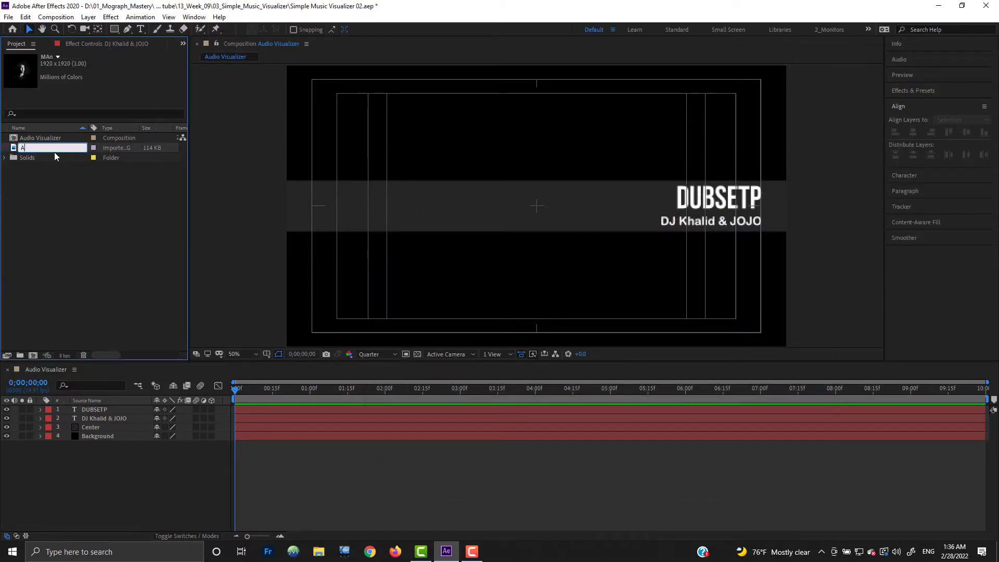
text(rtist)
key(Return)
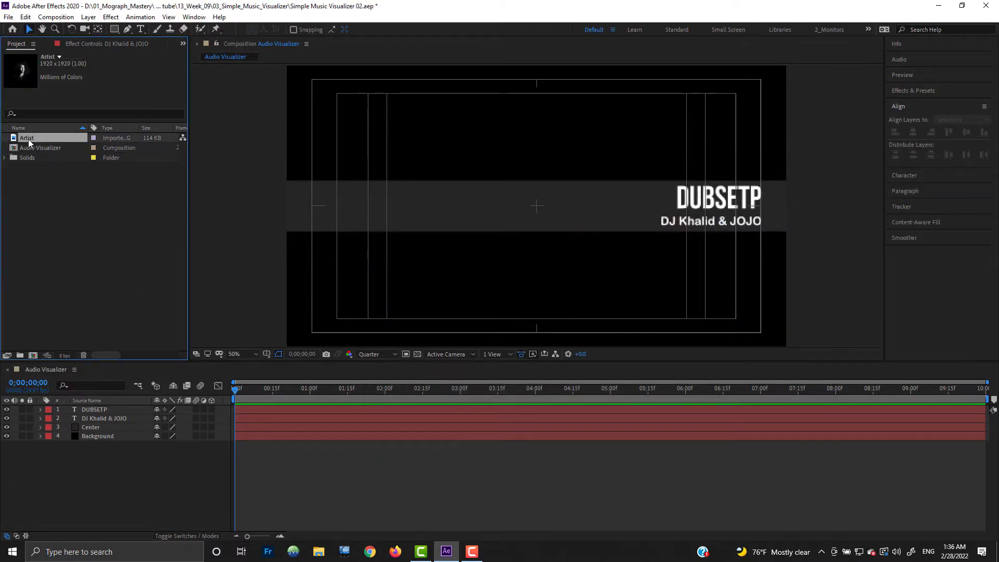
drag(28, 139, 419, 212)
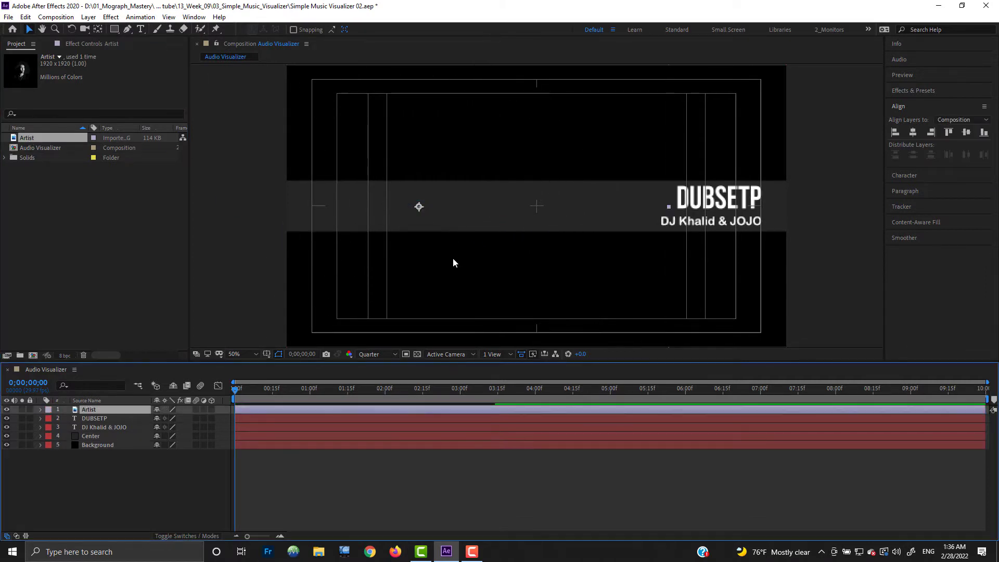
click(101, 417)
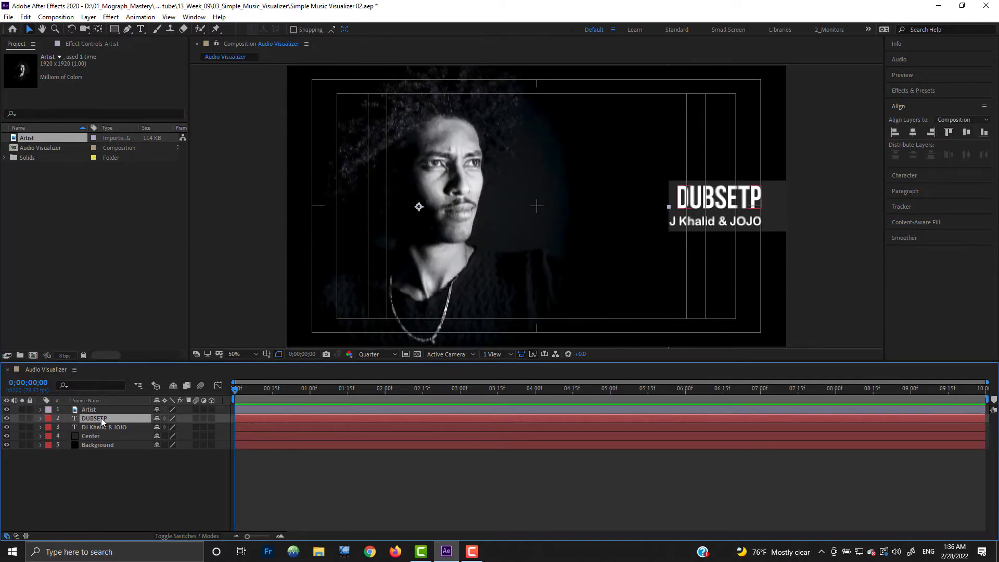
Duplicate the Center band layer and place the copy directly above the Artist layer.
click(96, 437)
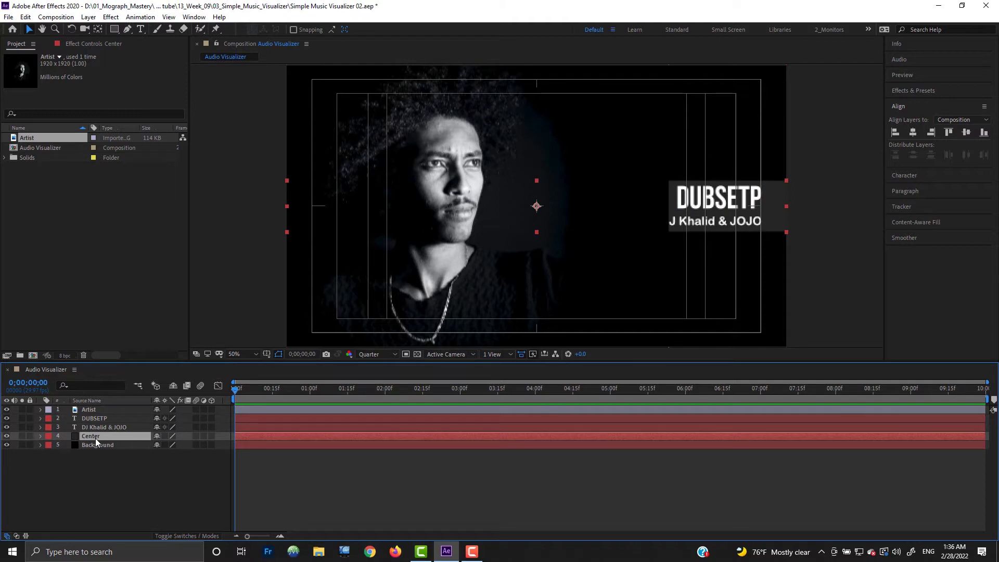
key(ctrl+d)
drag(93, 439, 96, 406)
Use the Center copy as an alpha matte for the Artist layer and scale the portrait to 51%.
click(99, 418)
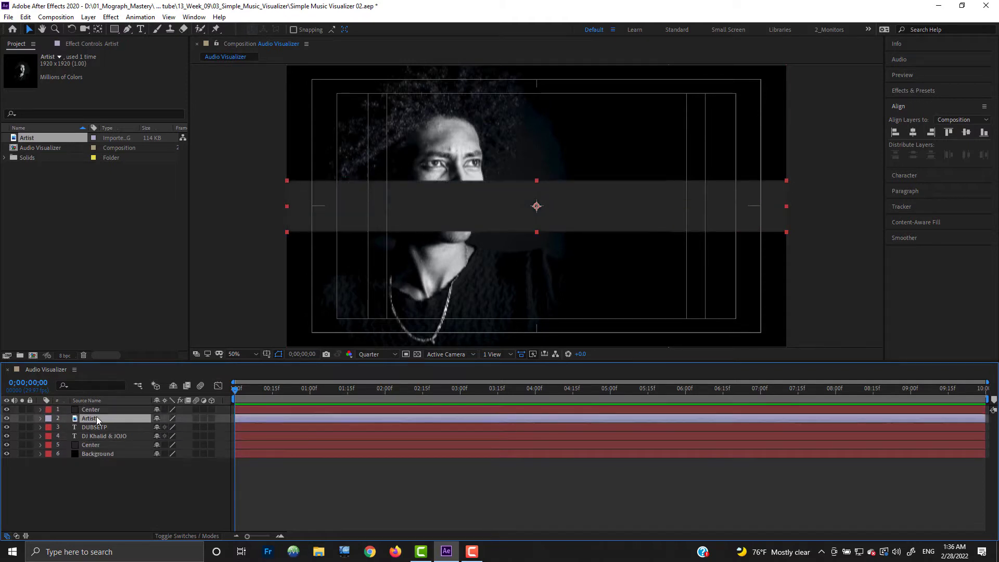
click(196, 536)
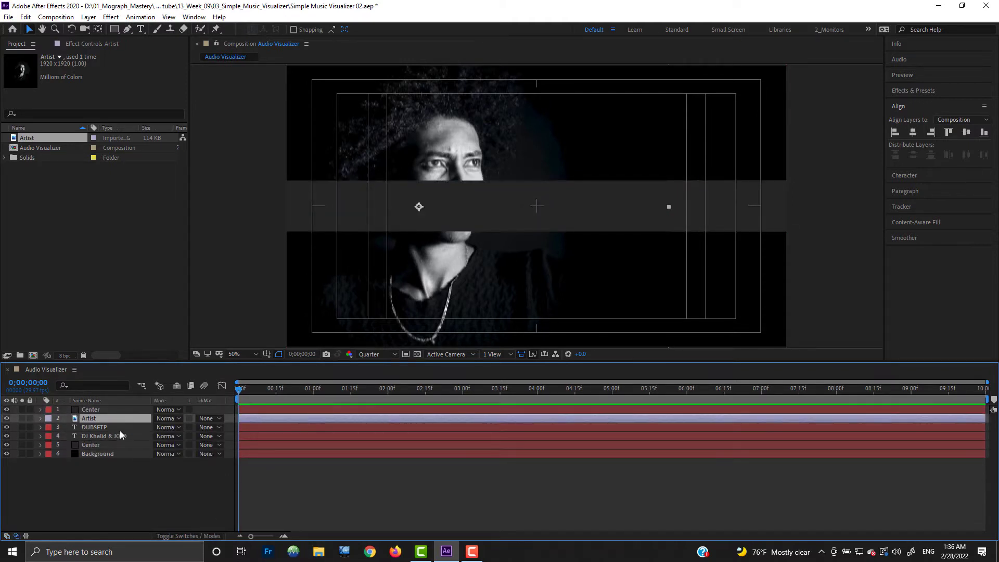
click(203, 419)
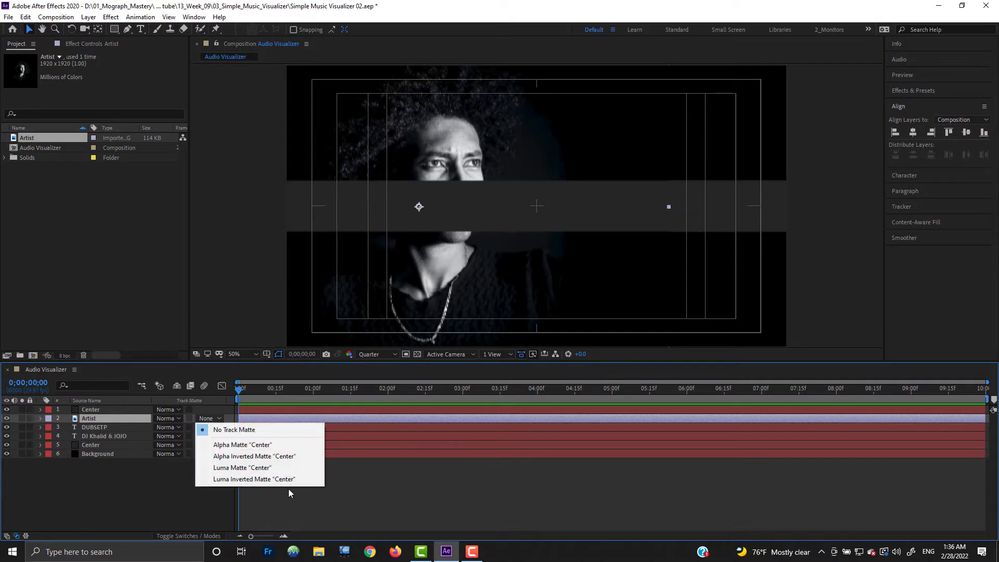
click(242, 449)
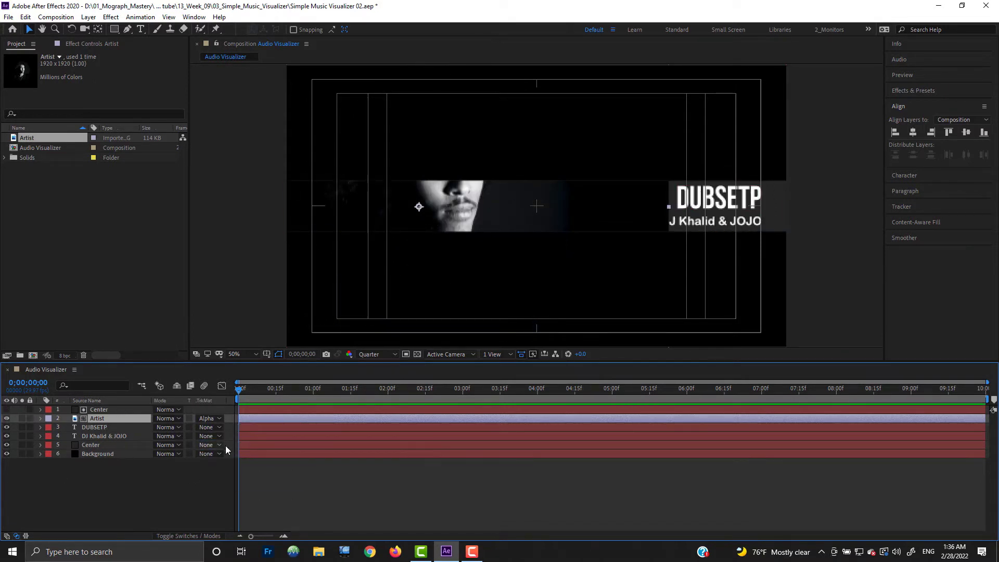
key(s)
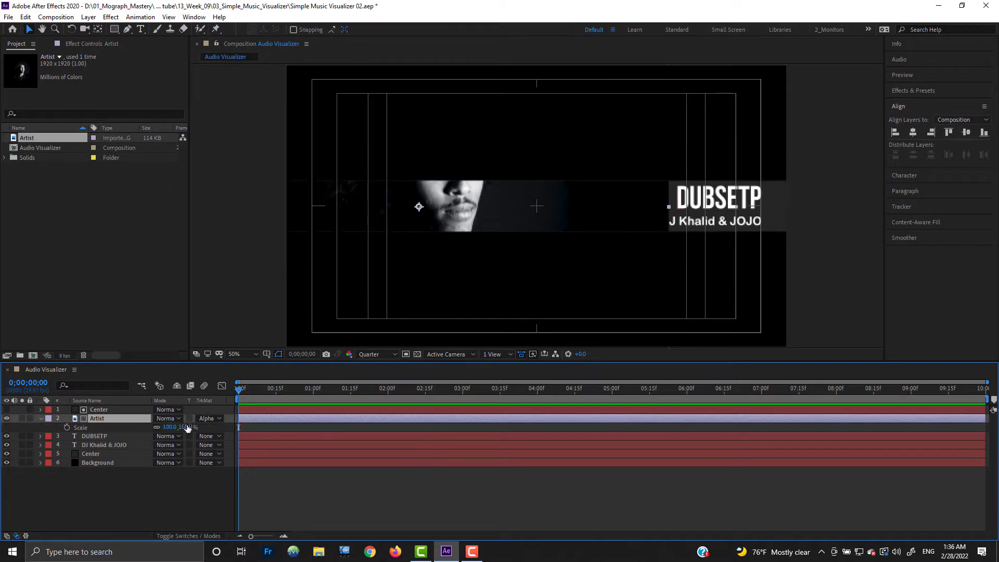
mouse_move(169, 427)
mouse_down()
mouse_move(145, 426)
mouse_move(167, 429)
mouse_up()
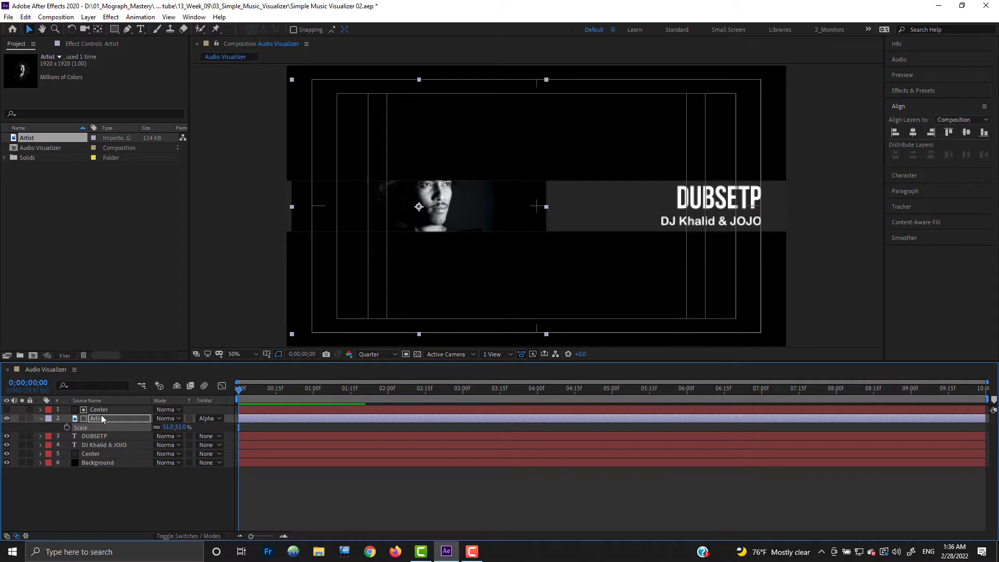
Set the Artist layer's blending mode to Screen so the portrait blends into the grey band.
click(99, 410)
click(168, 409)
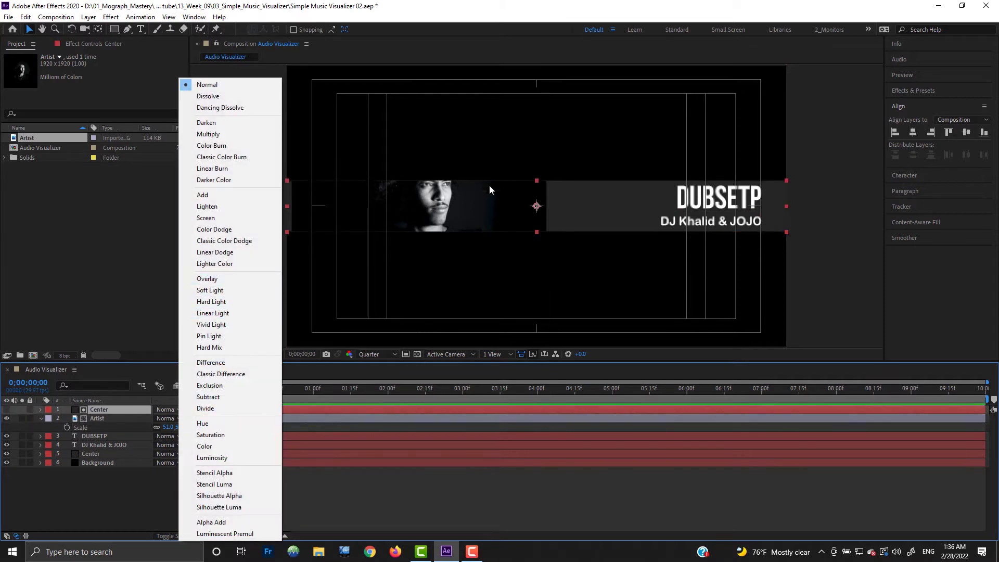
click(214, 218)
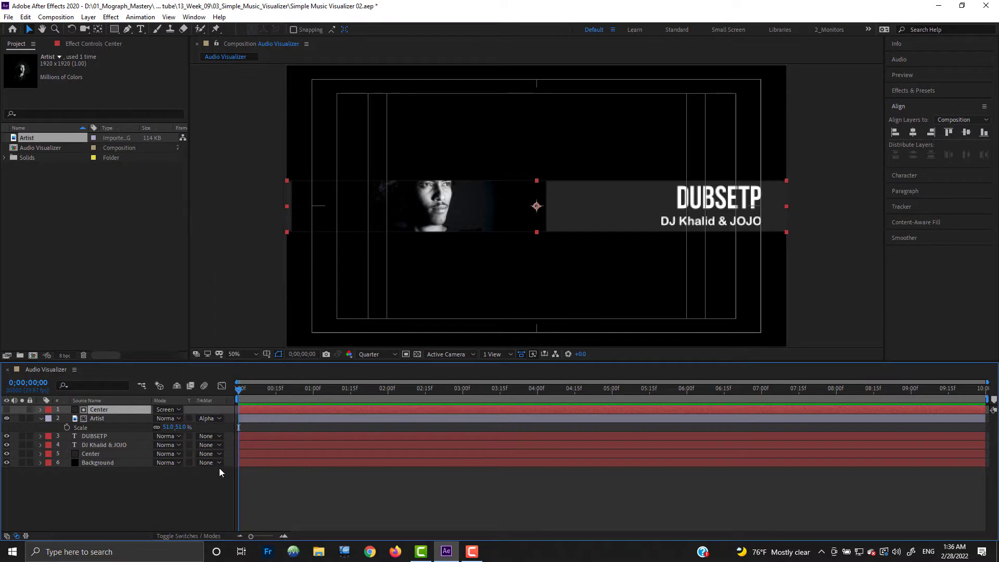
click(127, 481)
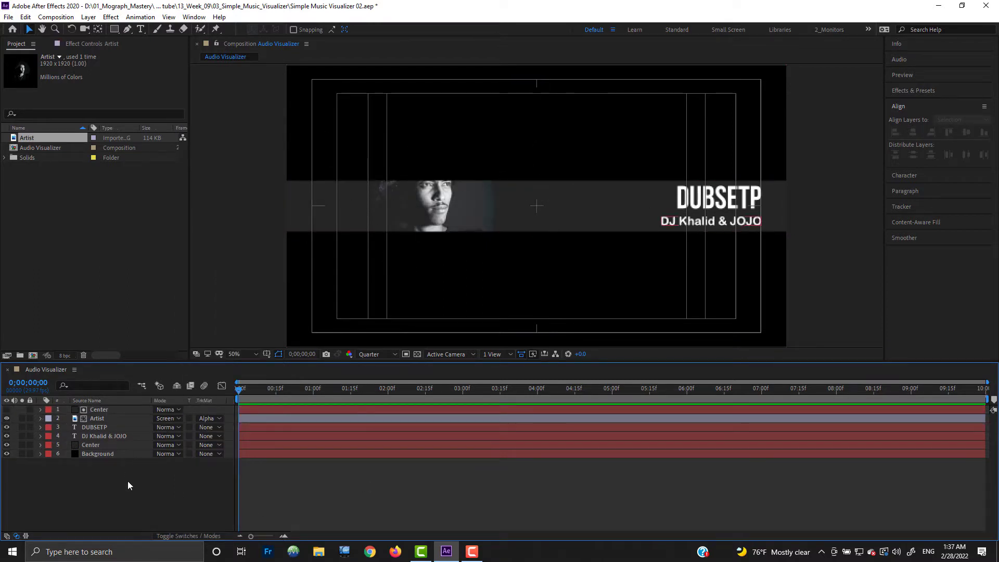
Add a null object to the composition and rename it Controls.
click(89, 17)
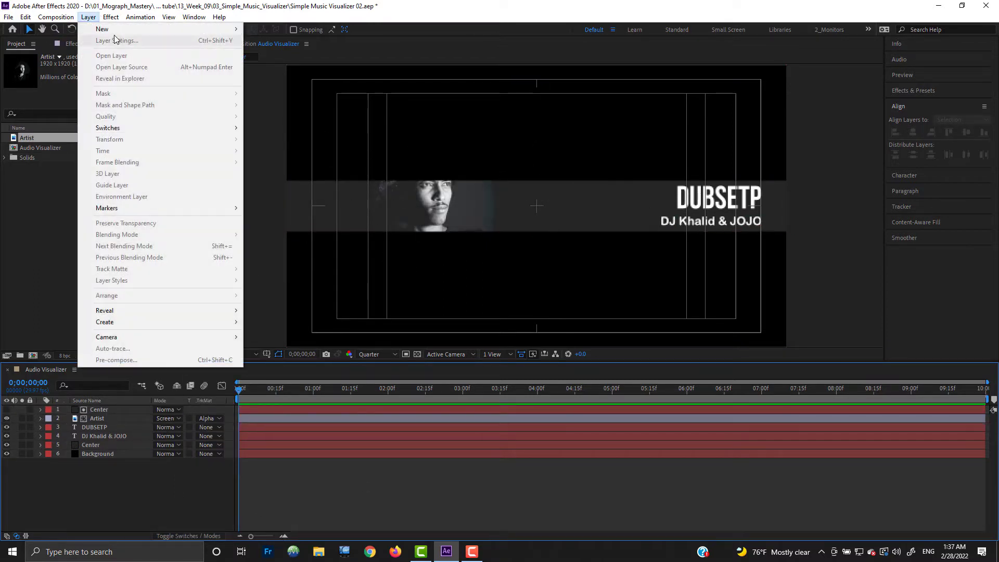
mouse_move(104, 29)
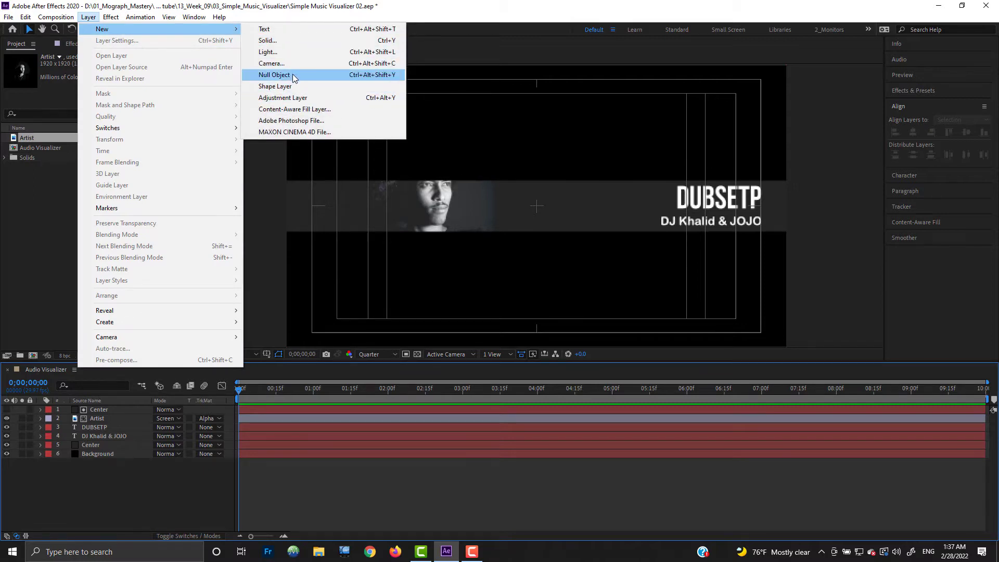
click(274, 75)
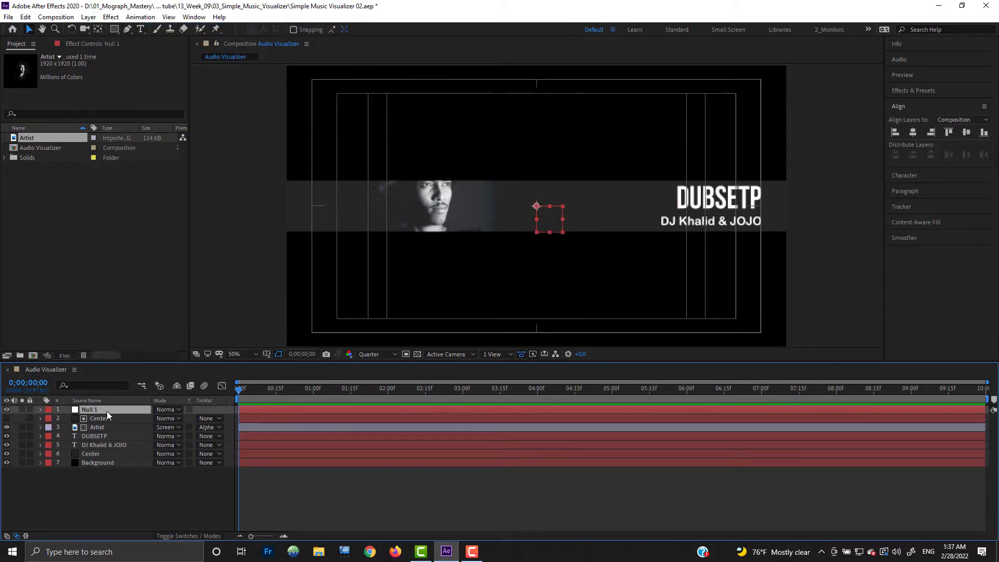
key(Return)
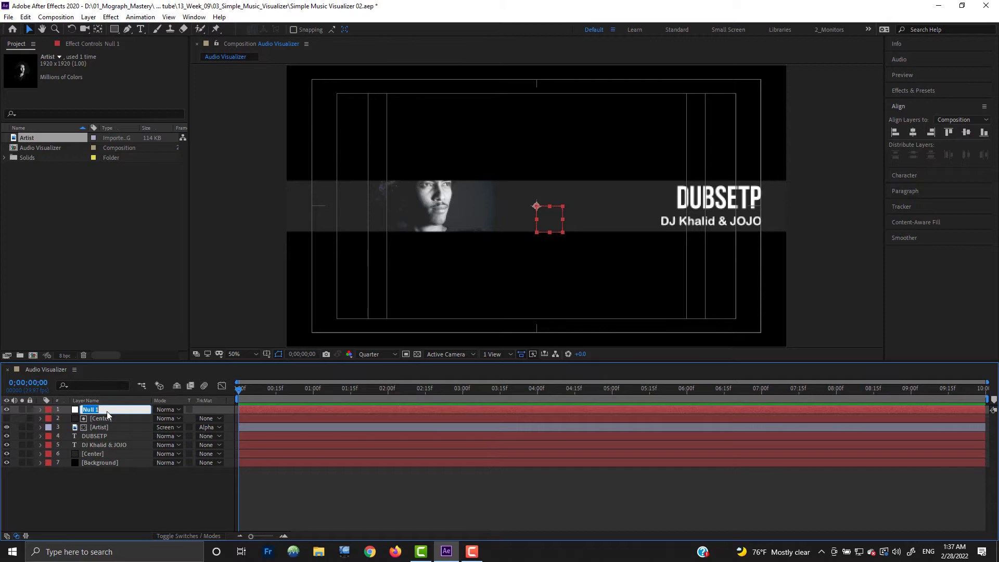
text(Controls)
key(Return)
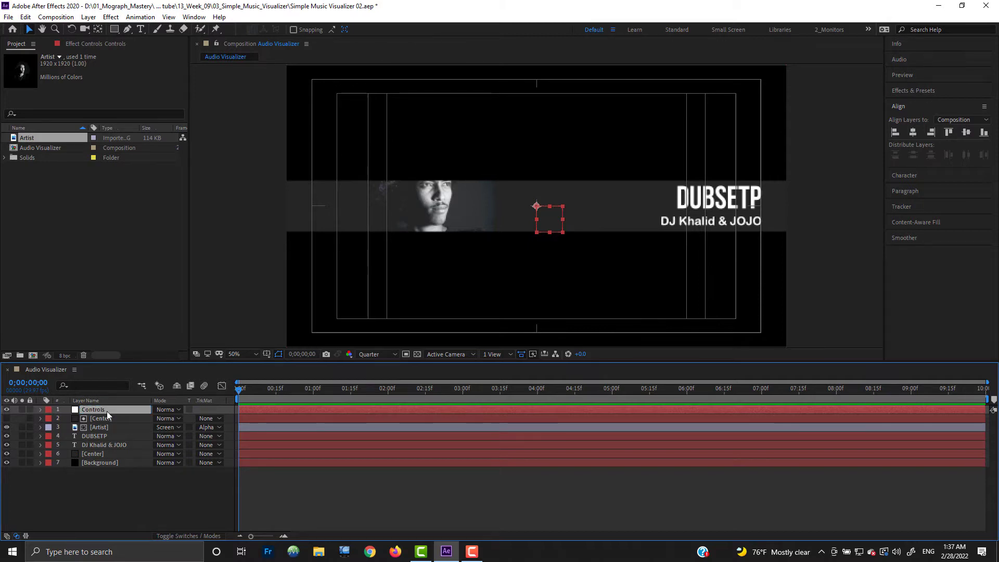
click(141, 510)
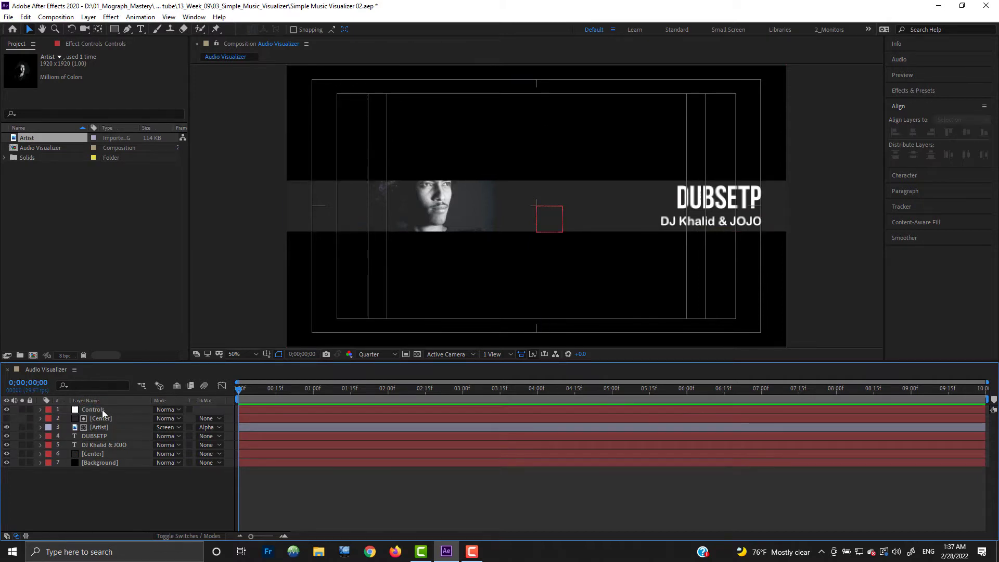
Add a Color Control expression effect to the Controls layer and rename the effect Background.
click(112, 46)
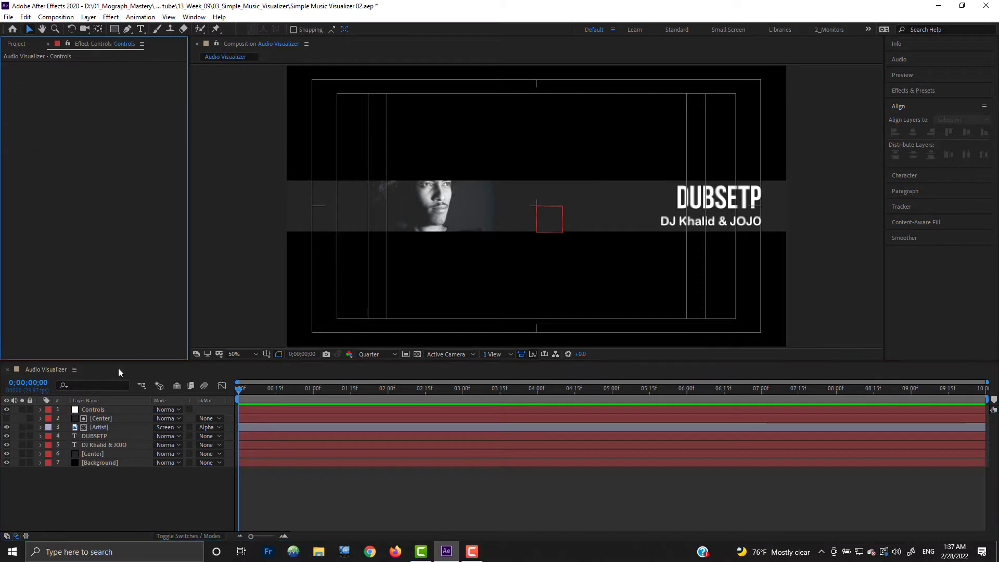
click(96, 411)
click(104, 482)
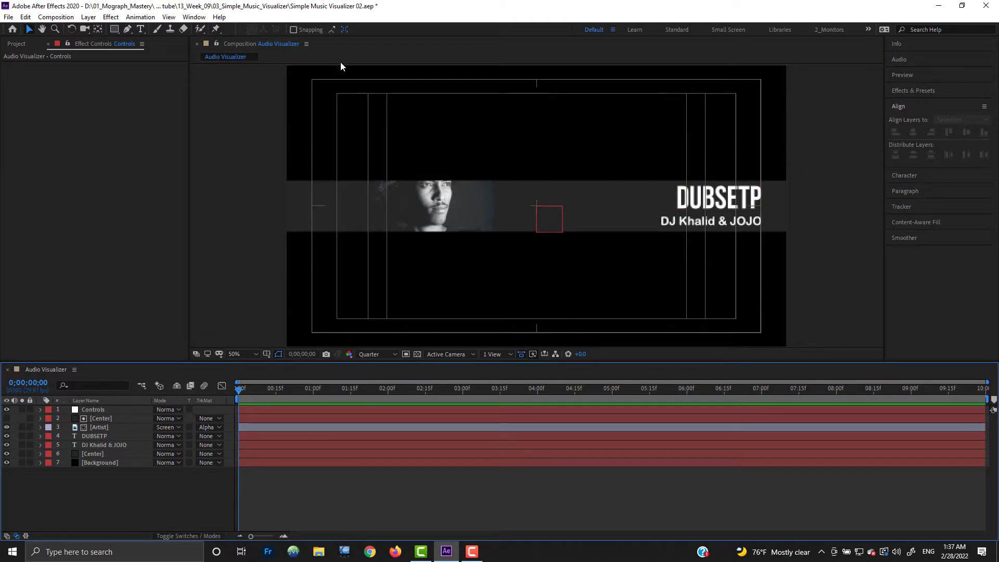
drag(495, 362, 496, 385)
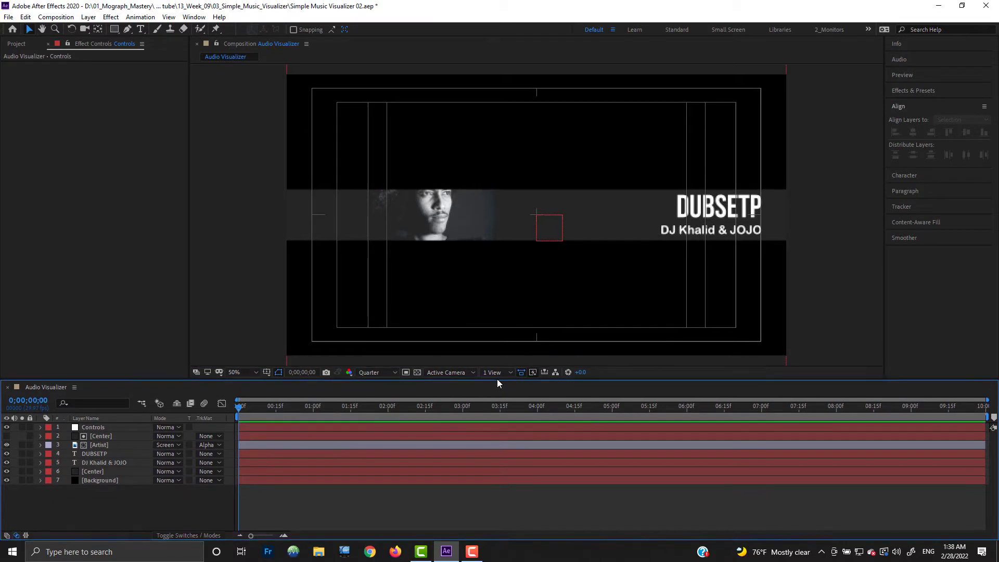
click(93, 427)
right_click(117, 143)
mouse_move(168, 257)
mouse_move(163, 280)
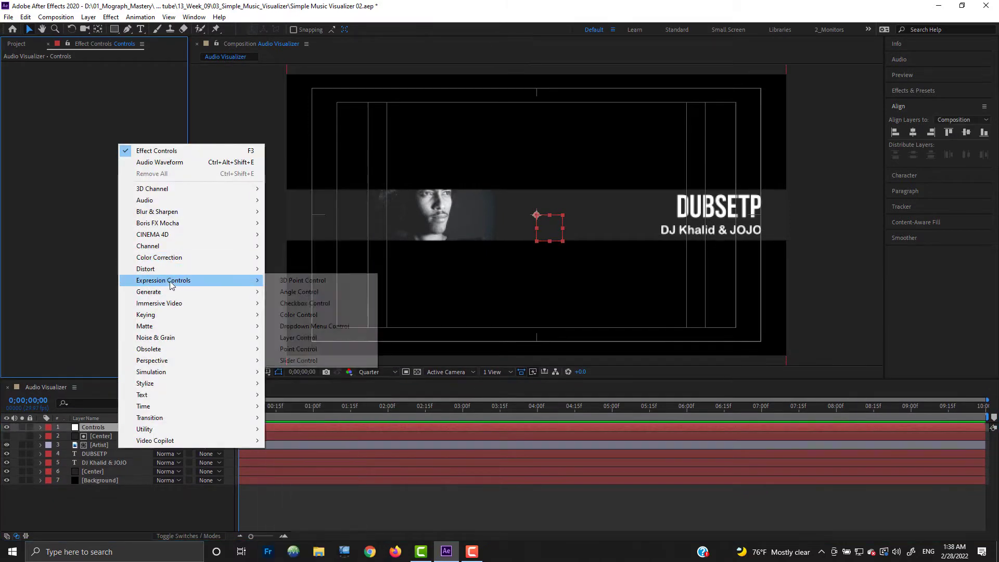
click(299, 314)
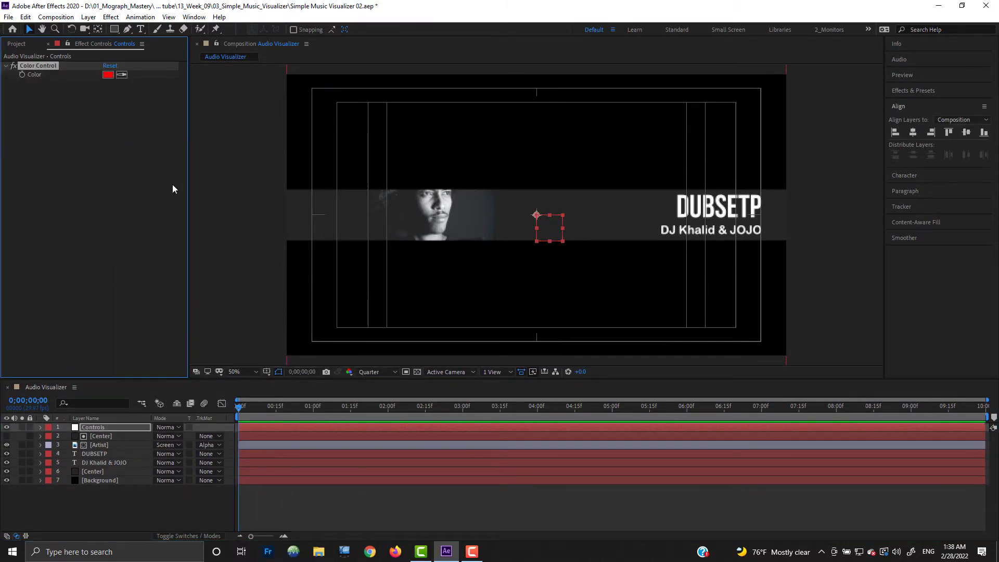
key(Return)
text(BAck)
key(Return)
Set the color of the Background control to a very dark navy blue.
click(108, 75)
mouse_move(99, 140)
mouse_down()
mouse_move(114, 136)
mouse_move(105, 148)
mouse_up()
key(Return)
Apply a Fill effect to the Background layer and expand its properties in the timeline.
drag(158, 380, 163, 306)
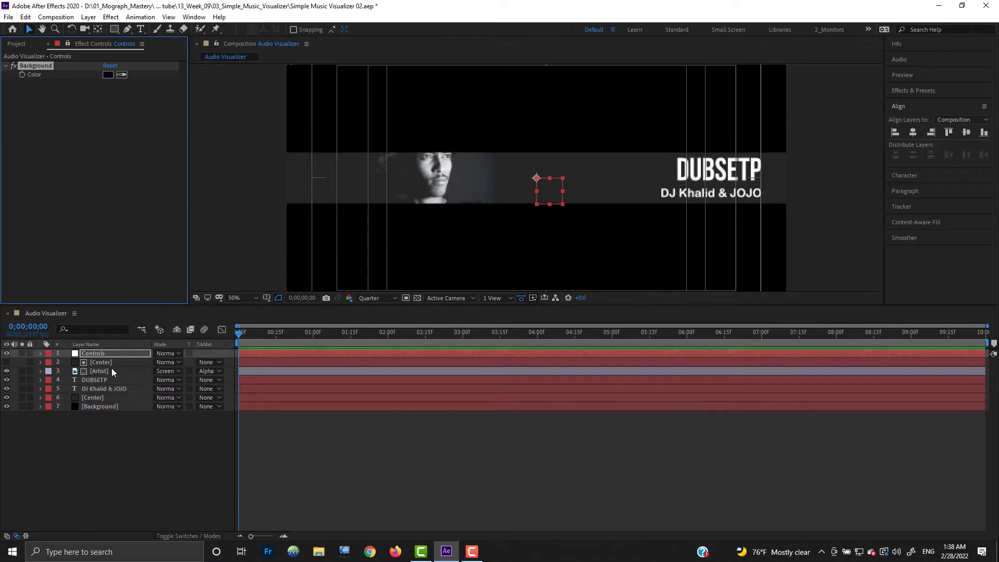
right_click(103, 406)
mouse_move(154, 278)
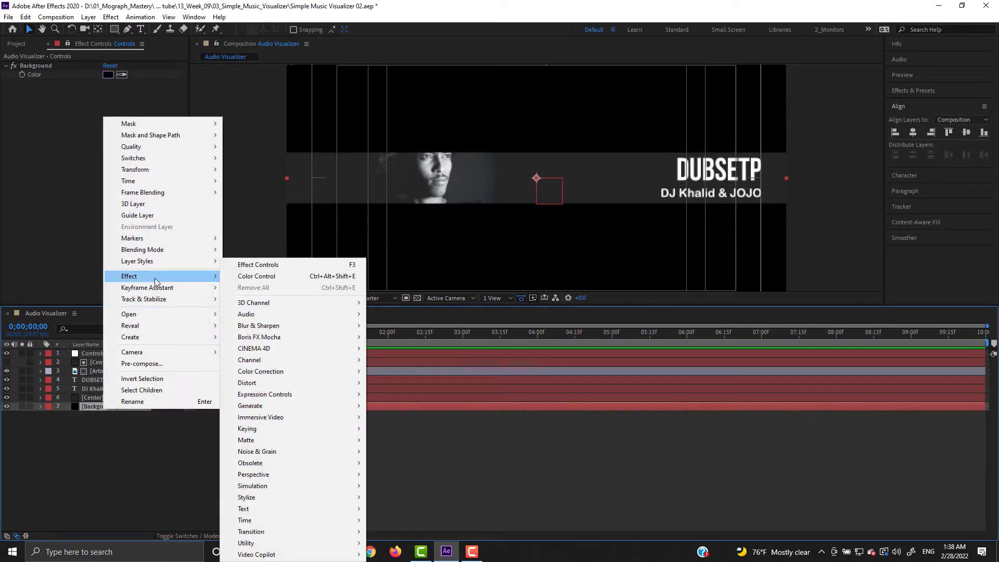
mouse_move(280, 404)
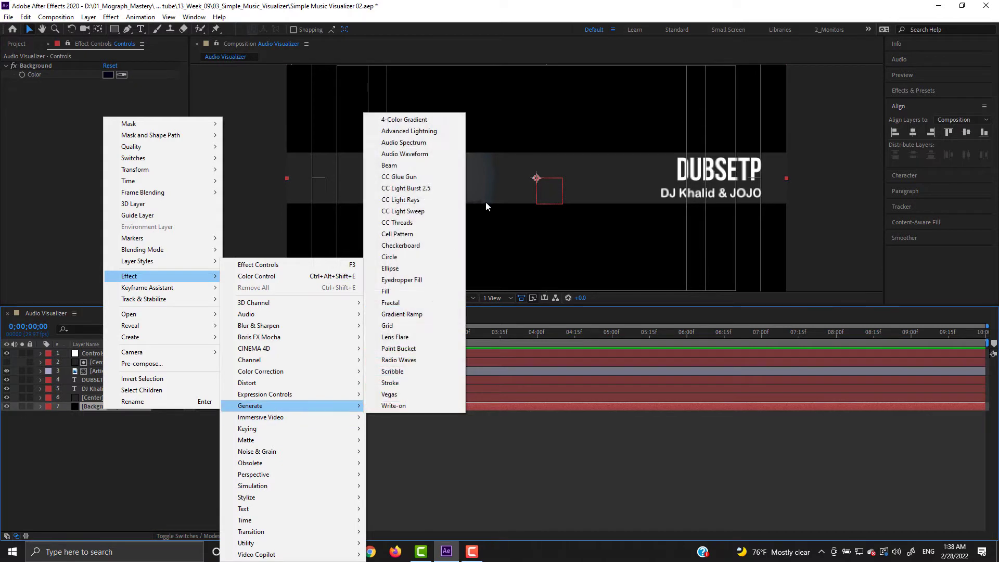
click(413, 291)
key(e)
click(60, 415)
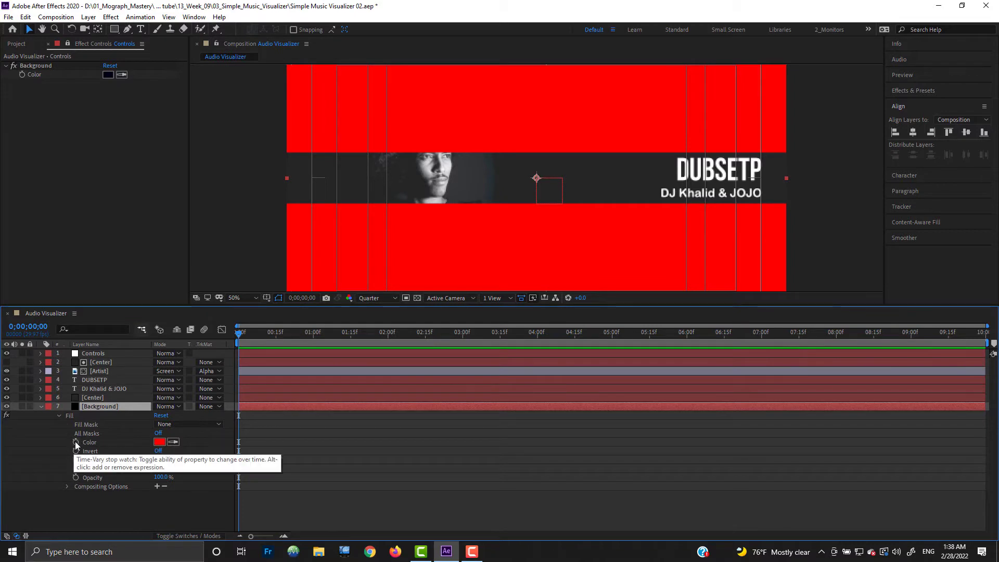
Link the Background layer's Fill color by expression to the Background color control on the Controls layer.
alt+click(75, 442)
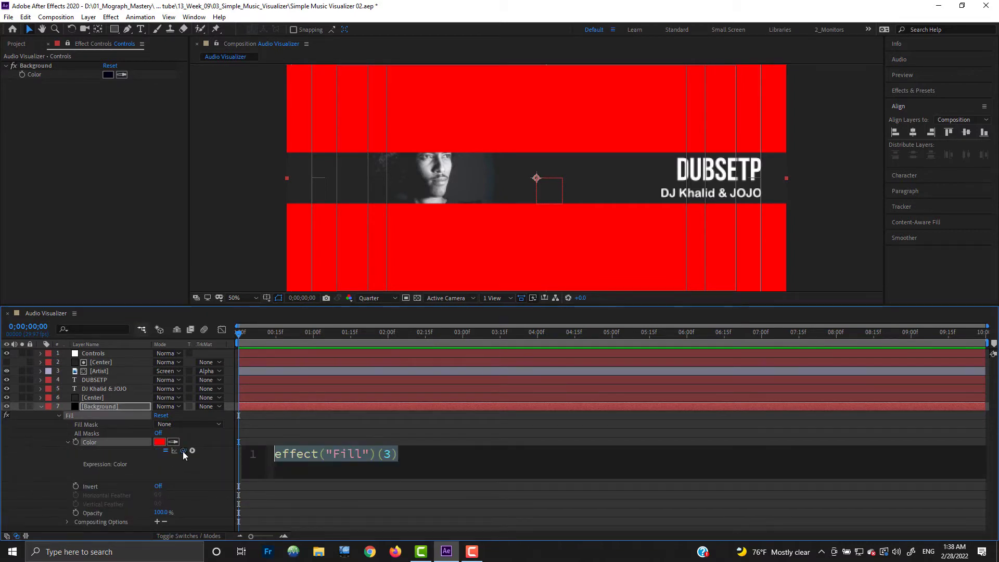
drag(183, 451, 29, 72)
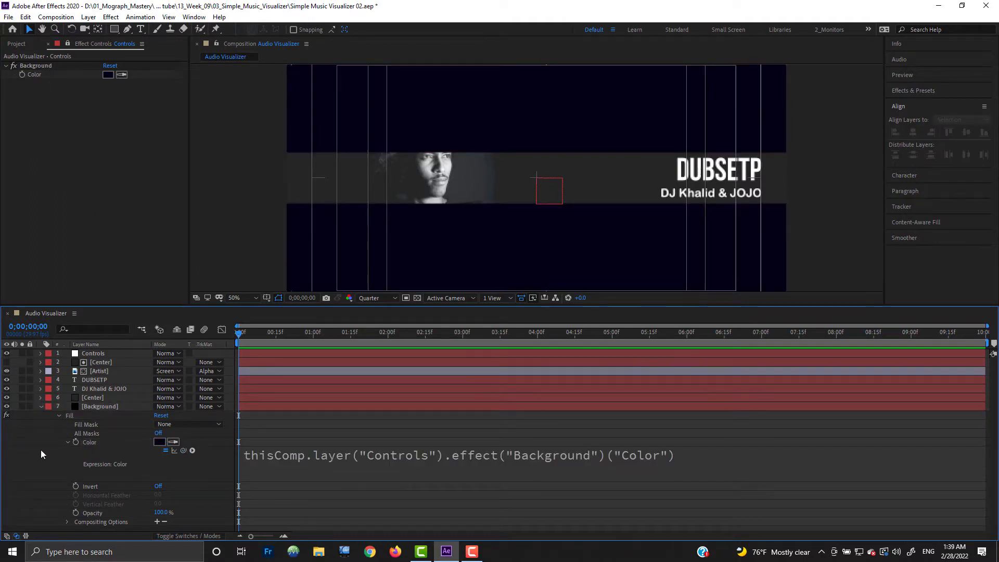
click(95, 354)
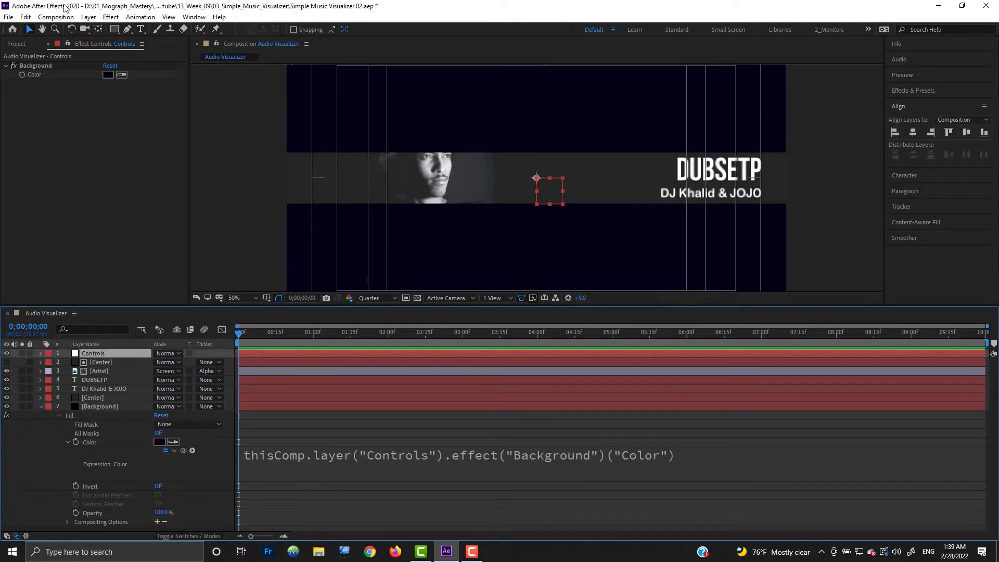
Copy the Background layer's Fill effect with its expression onto the lower Center band layer, and collapse the layer properties.
click(95, 406)
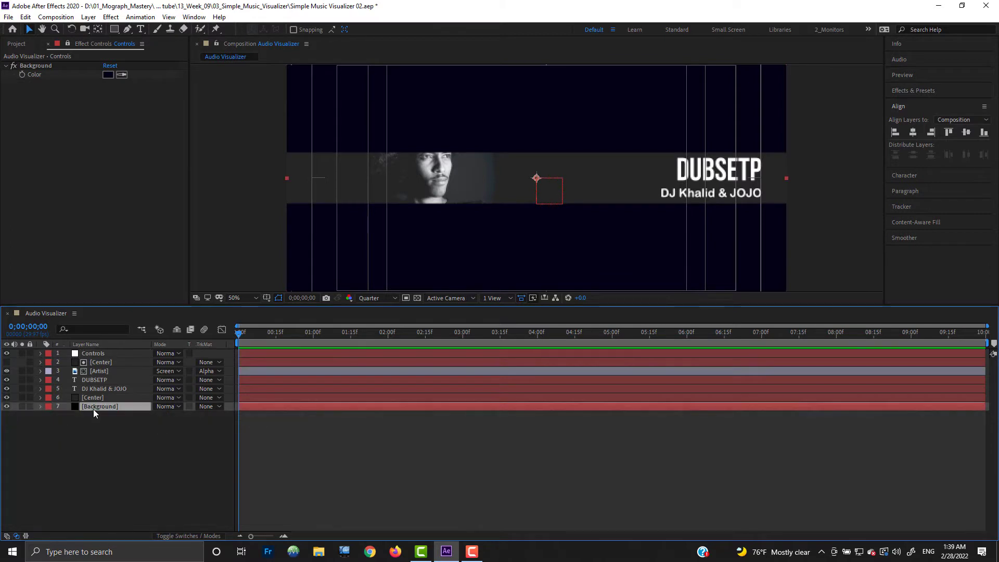
key(e)
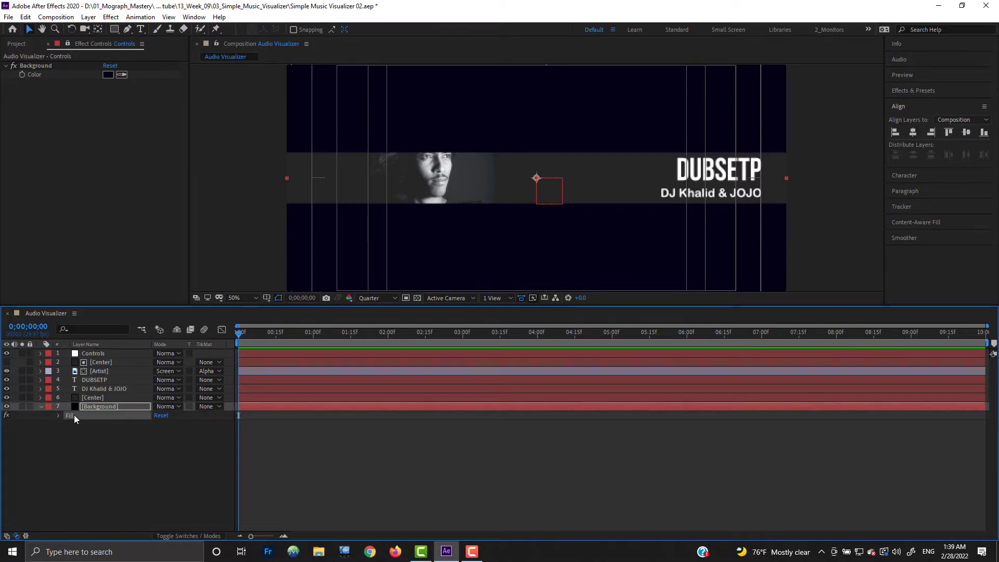
key(ctrl+c)
click(96, 398)
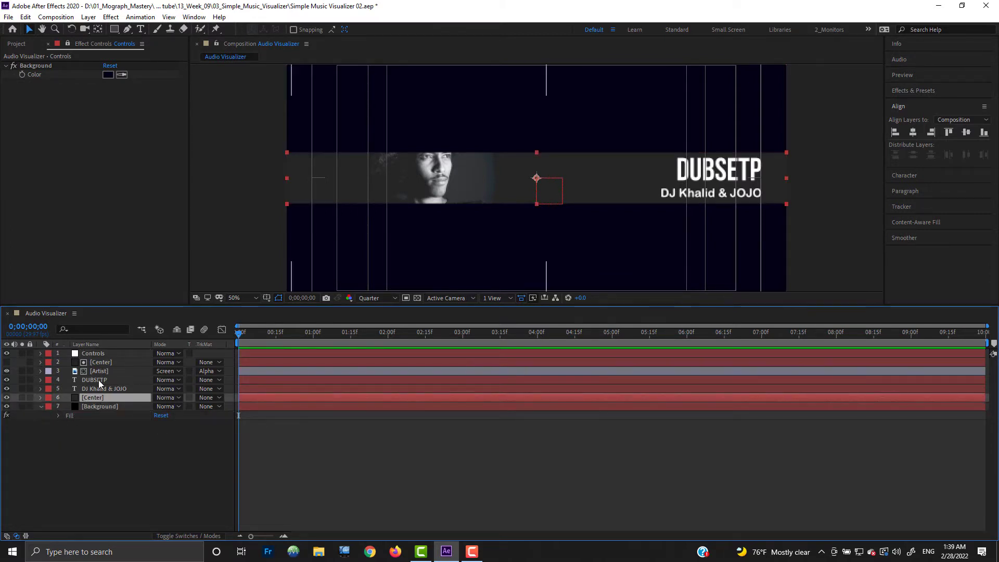
key(ctrl+v)
click(68, 422)
click(41, 406)
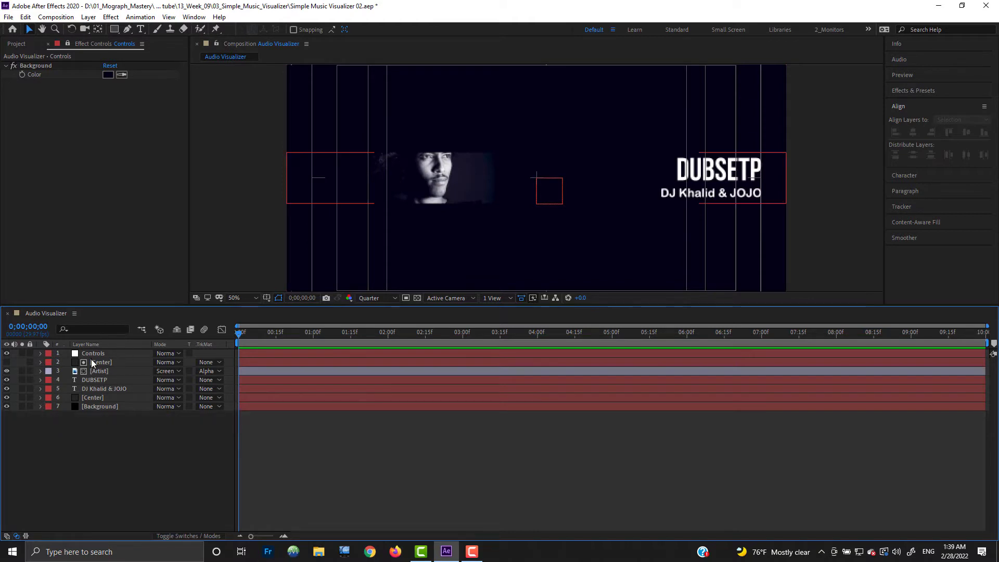
Change the Background control's color to a very dark purple and hide the Controls layer.
click(91, 359)
click(102, 353)
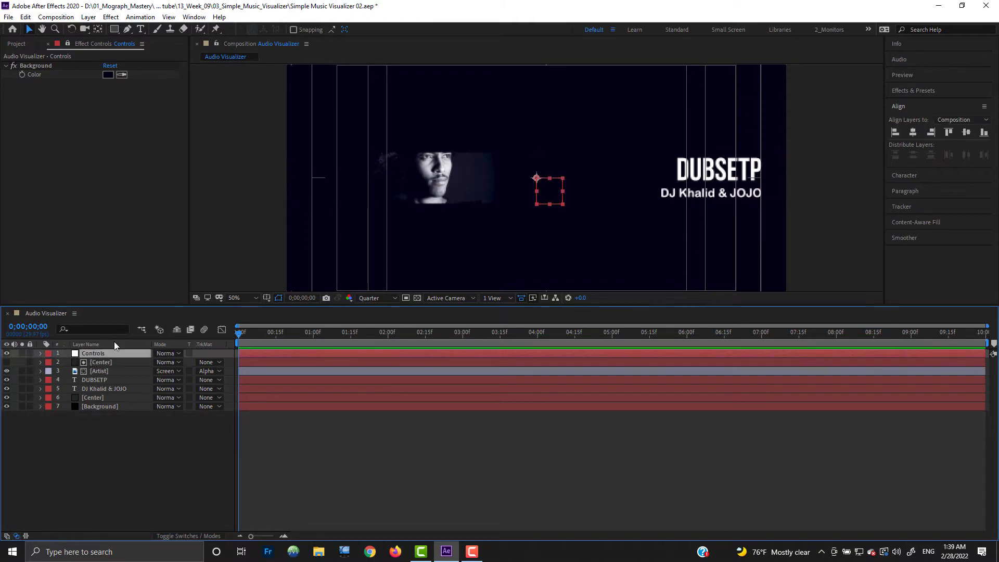
click(108, 74)
mouse_move(111, 137)
mouse_down()
mouse_move(119, 124)
mouse_move(135, 128)
mouse_move(101, 156)
mouse_move(115, 150)
mouse_up()
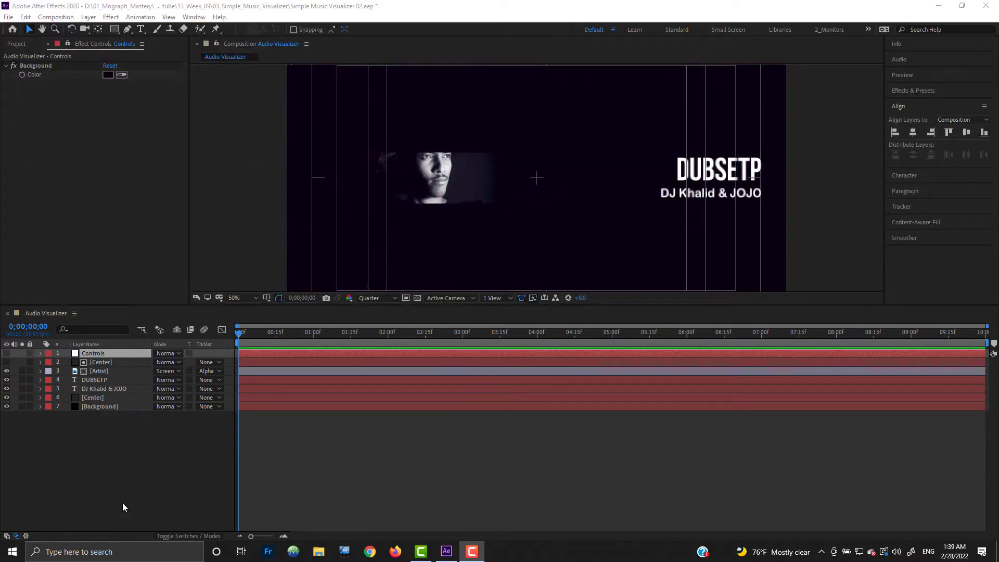
click(136, 489)
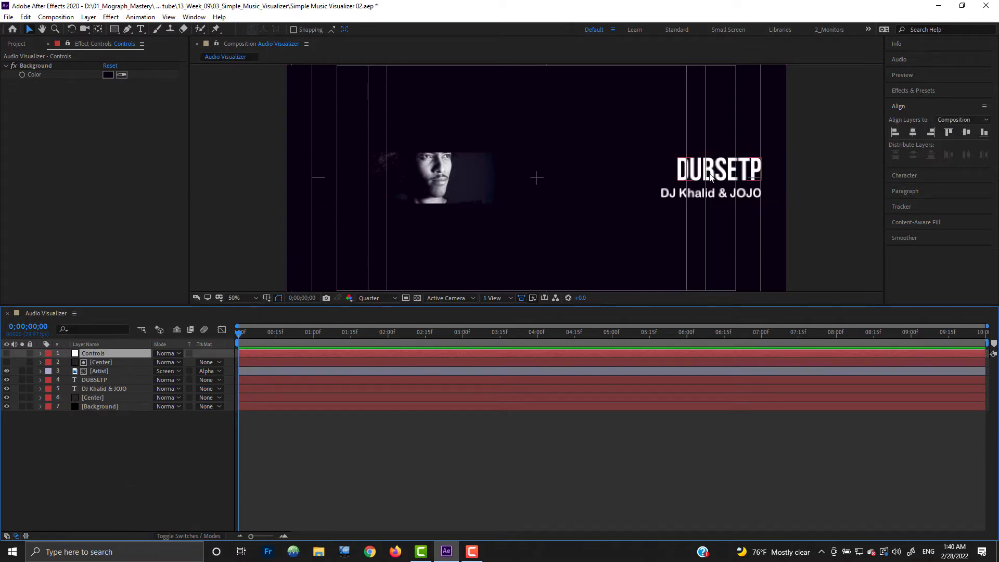
Duplicate the Background color control on the Controls layer and rename the copy Track_Text_Color_01.
right_click(103, 120)
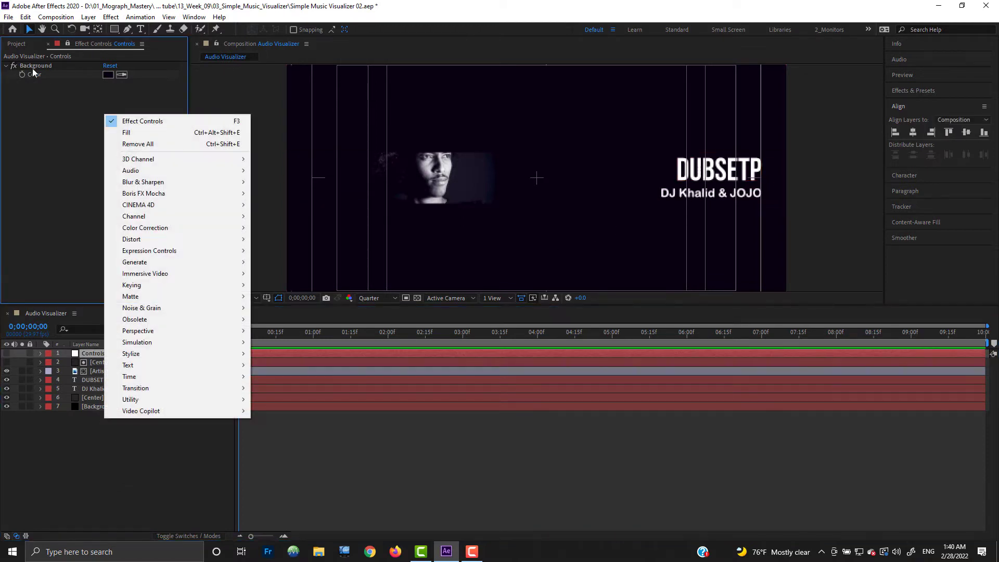
click(38, 65)
key(ctrl+d)
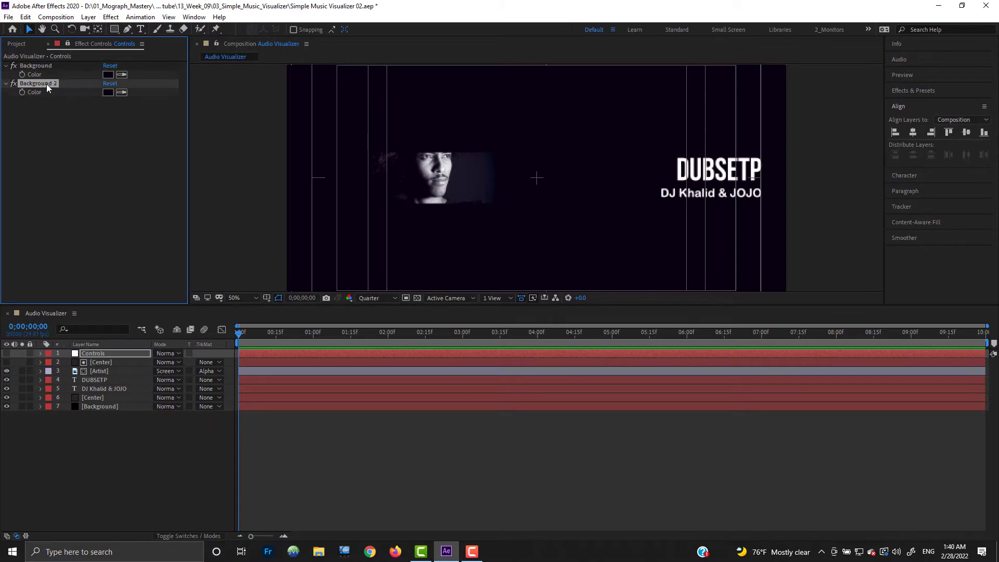
key(Return)
text(Text_Color_01)
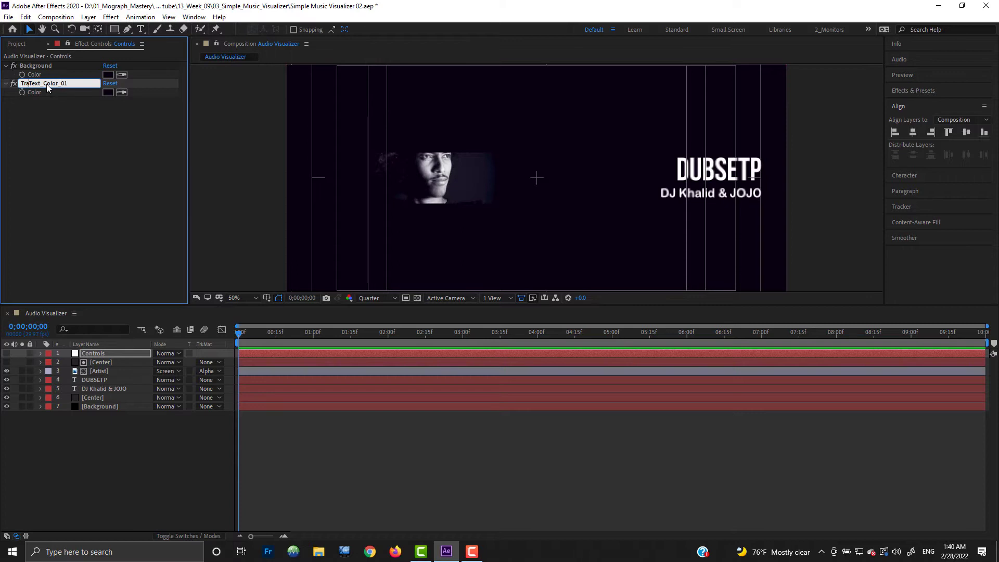
key(Return)
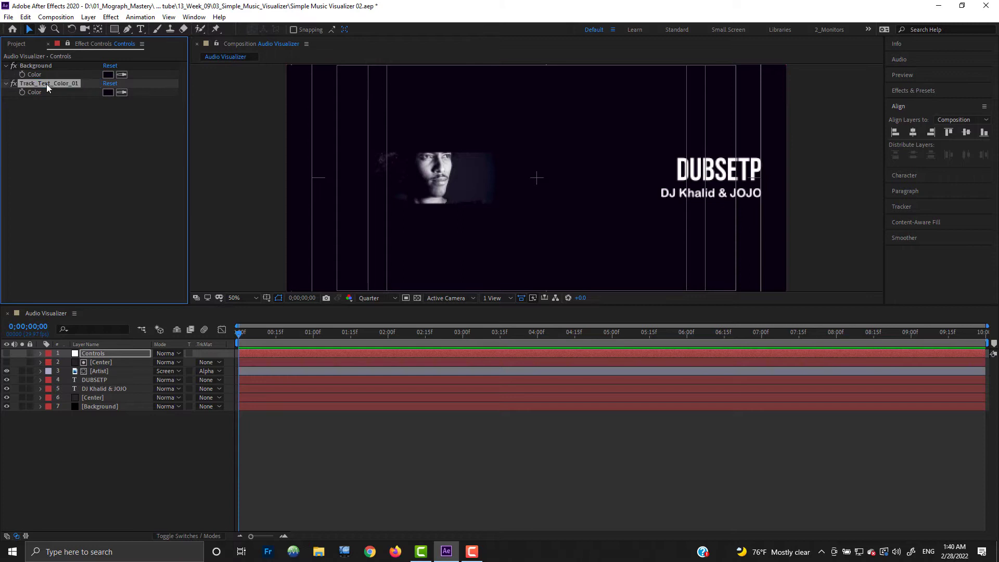
Duplicate the Track_Text_Color_01 control and rename the copy Artist_Name_Color_02.
key(ctrl+d)
key(Return)
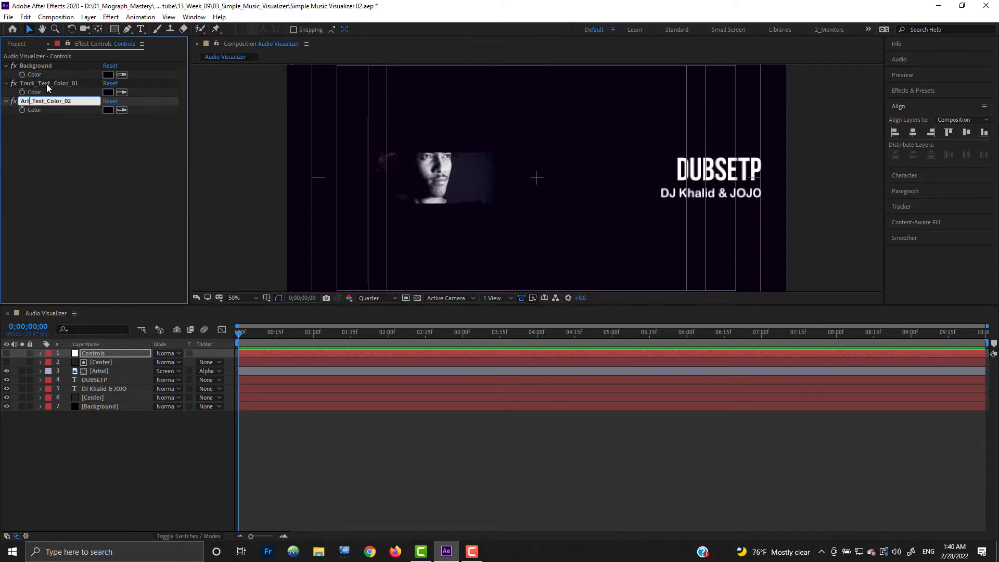
text(Artist_Name)
key(Return)
Paste the copied Fill effect onto the DUBSETP and artist name text layers and expand their modified properties.
click(99, 399)
click(98, 380)
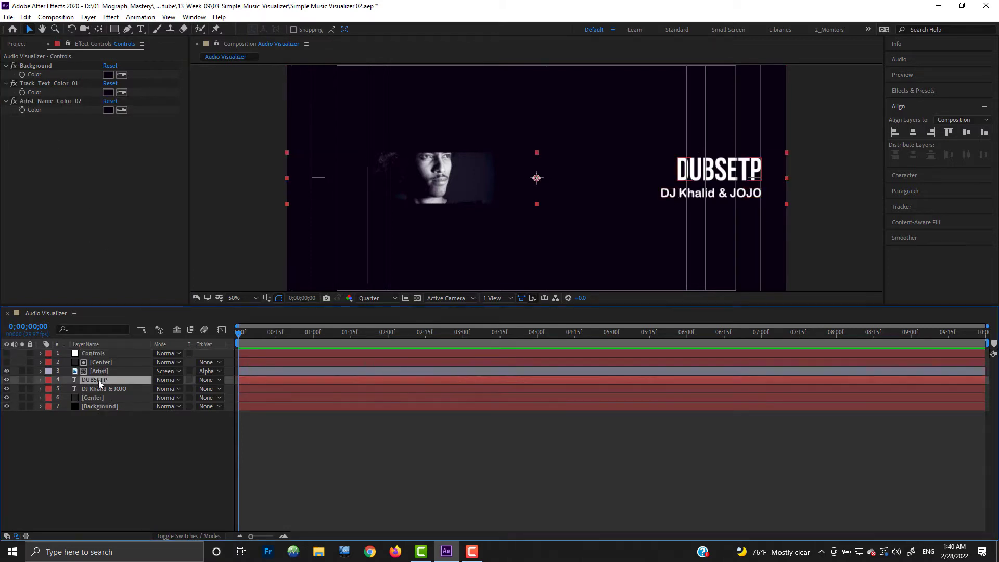
shift+click(106, 390)
key(ctrl+v)
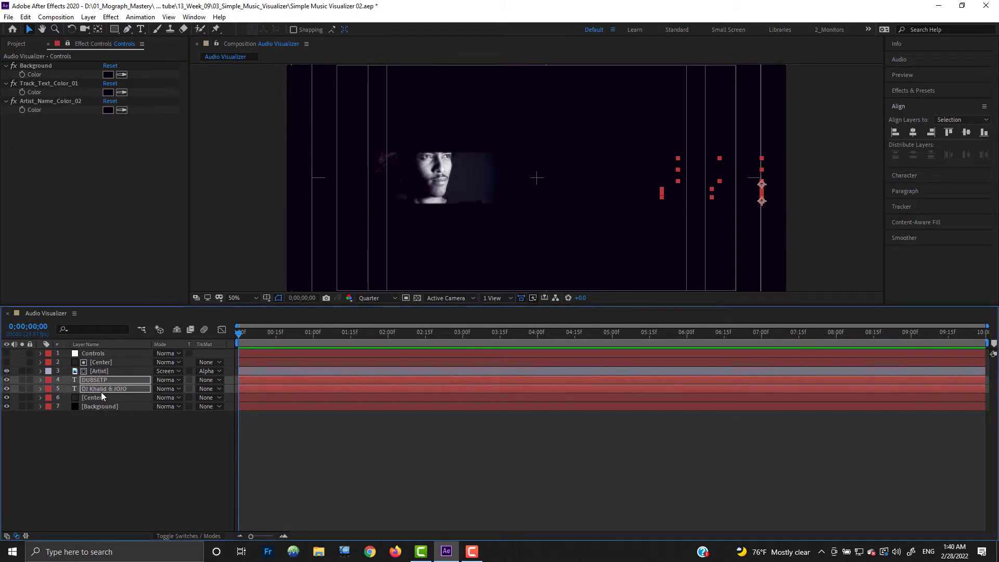
key(u)
key(u)
scroll(69, 427, down, 3)
Delete the pasted Background expressions from the Fill colors of both text layers.
click(274, 397)
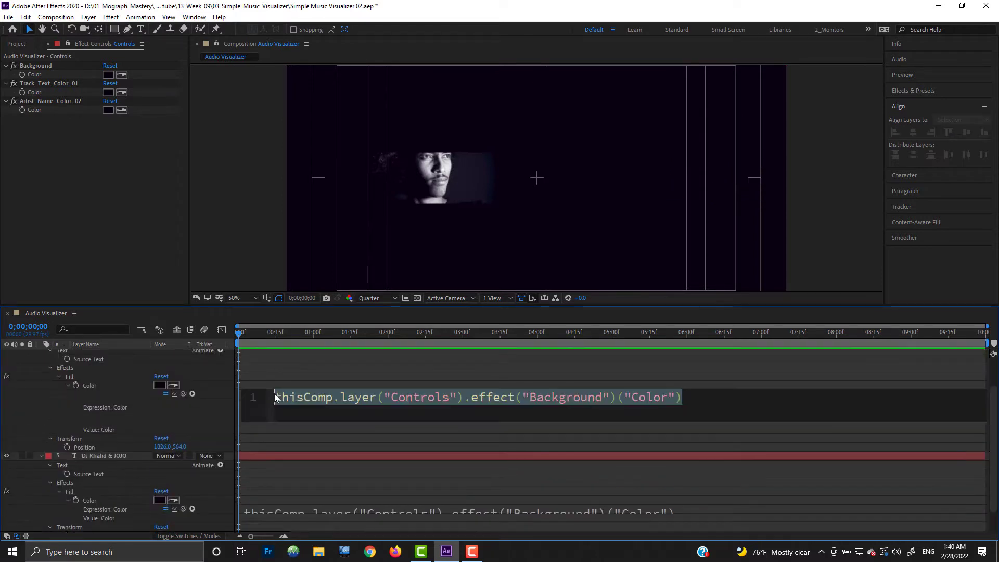
key(Delete)
click(59, 433)
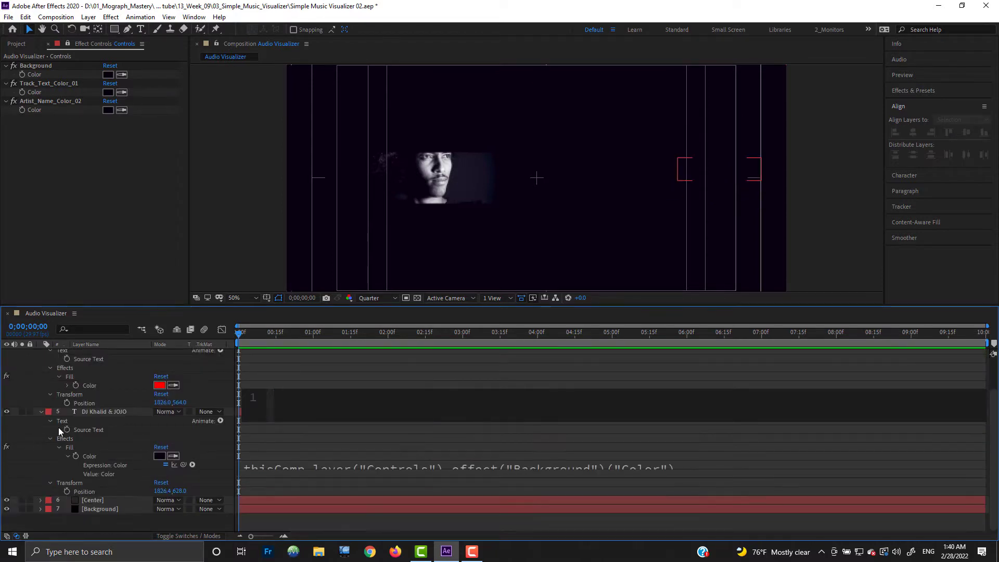
click(302, 484)
key(Delete)
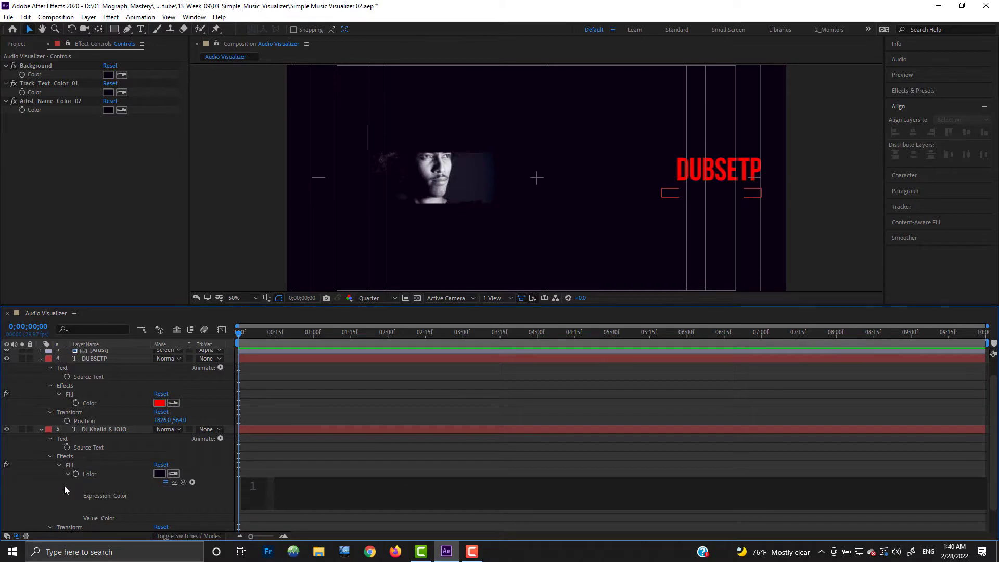
click(64, 486)
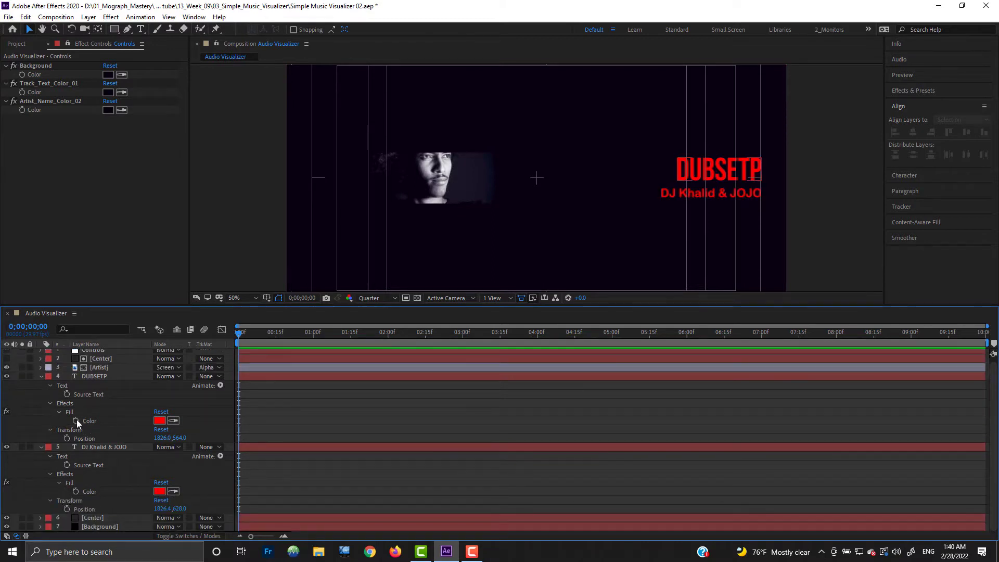
Link the DUBSETP Fill color by expression to Track_Text_Color_01 and the artist name text's Fill color to Artist_Name_Color_02.
alt+click(76, 420)
drag(182, 429, 34, 91)
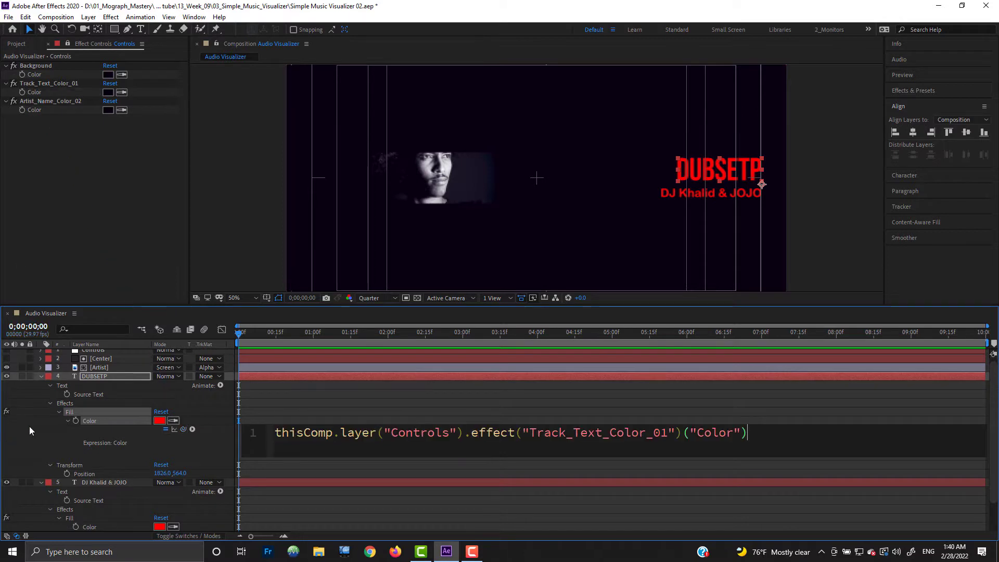
click(29, 430)
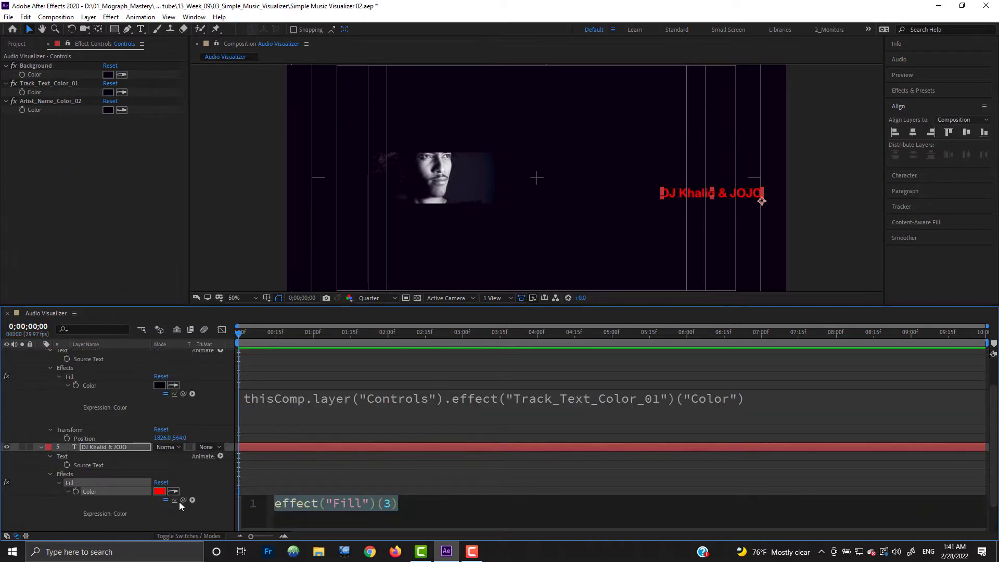
drag(181, 498, 51, 109)
Rename the Track_Text_Color_01 control on the Controls layer to Track Name Color 01.
click(54, 84)
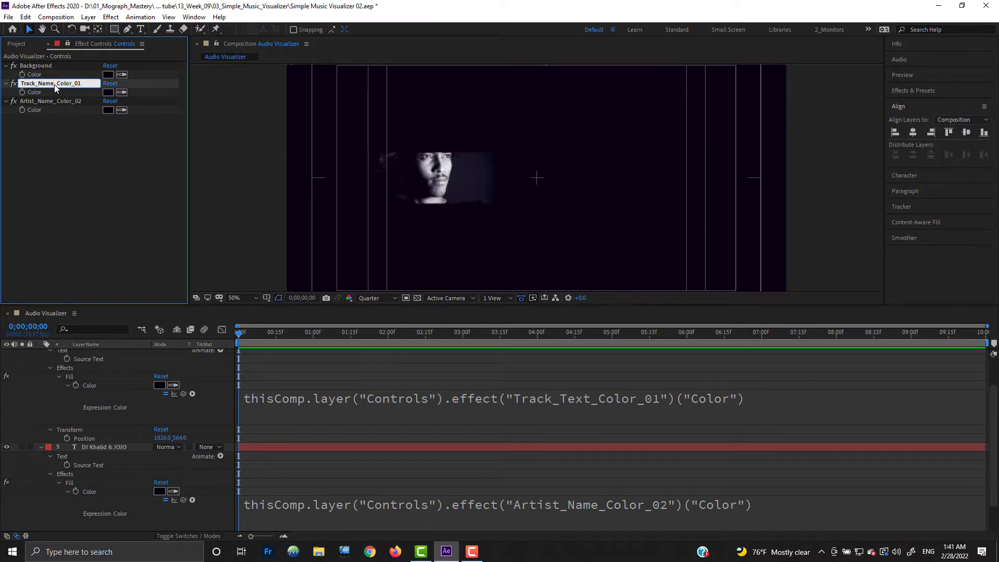
text(e)
key(Return)
Set the Track Name Color 01 control to bright purple and the Artist_Name_Color_02 control to magenta pink.
click(107, 92)
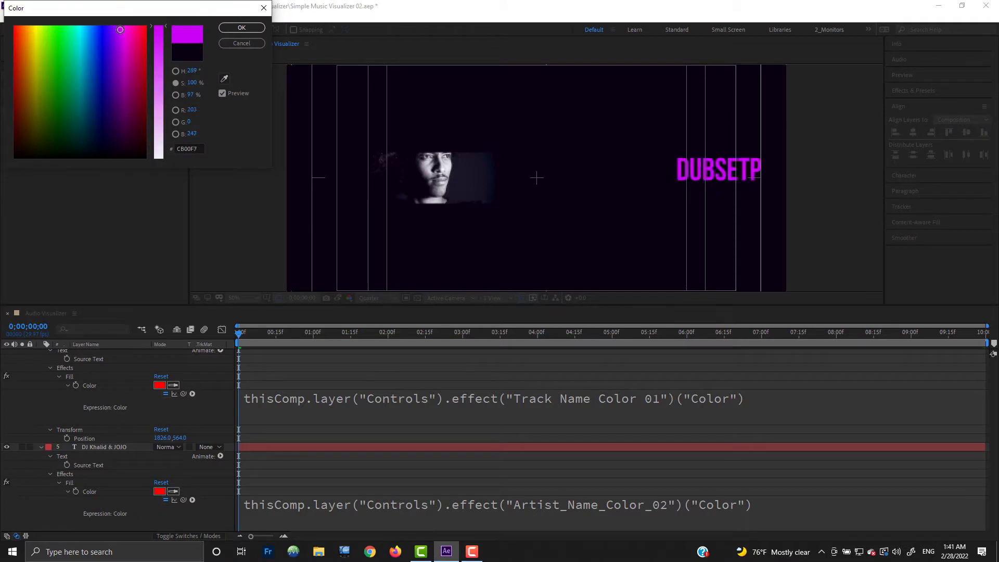
key(Return)
click(108, 110)
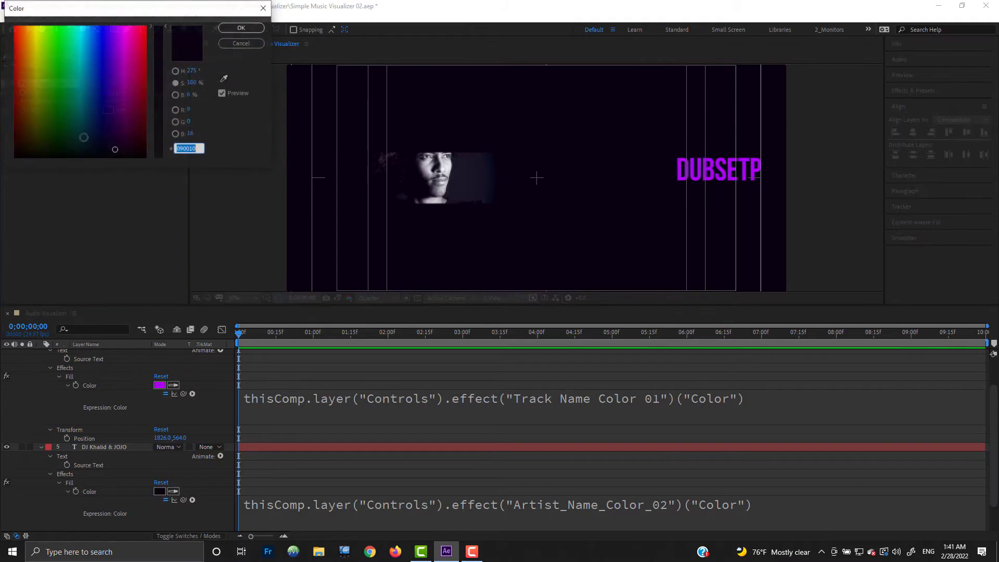
click(83, 27)
drag(83, 27, 137, 29)
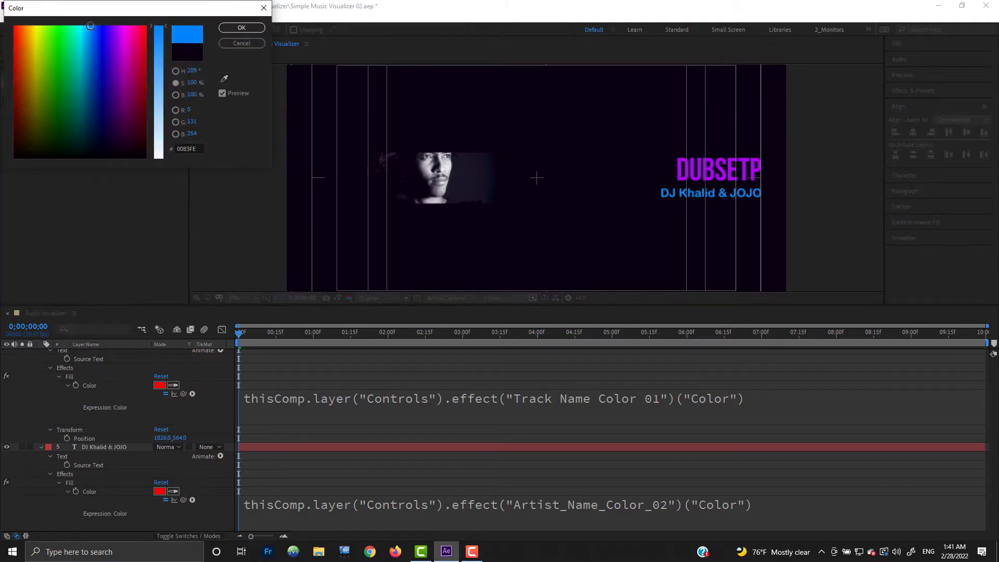
key(Return)
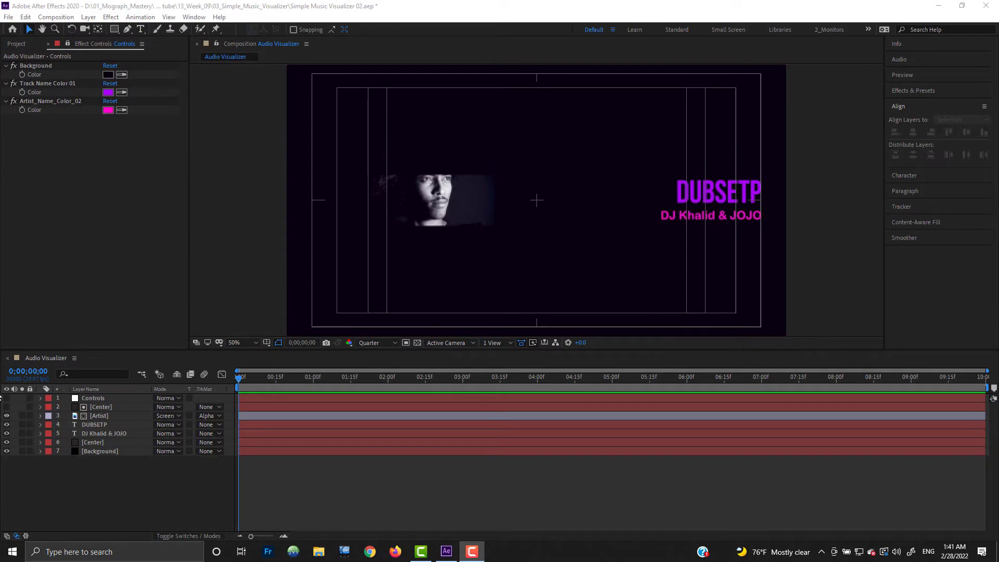
Create a new 1920 × 1920 px solid layer named Edges.
click(119, 503)
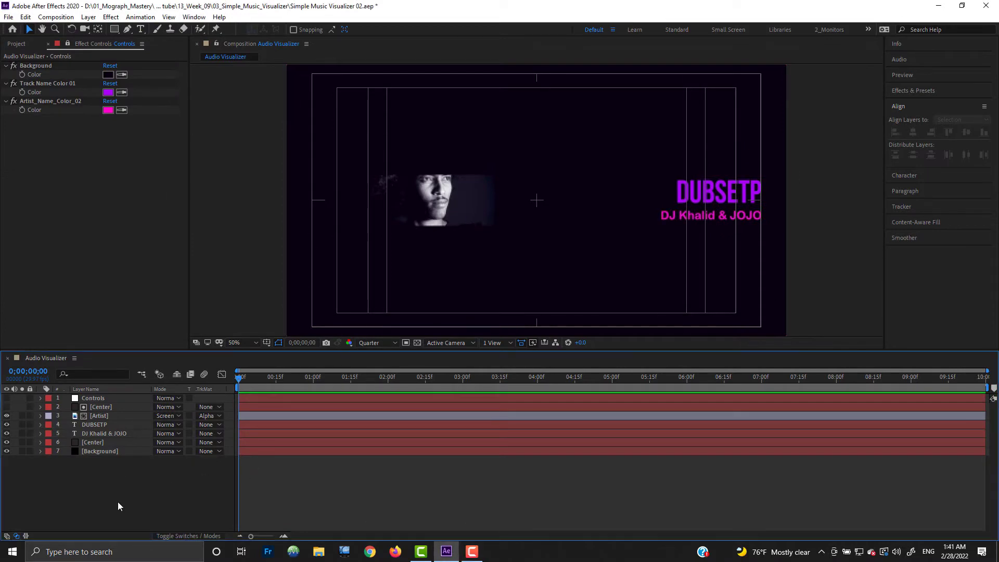
click(91, 18)
click(112, 19)
click(88, 17)
mouse_move(105, 23)
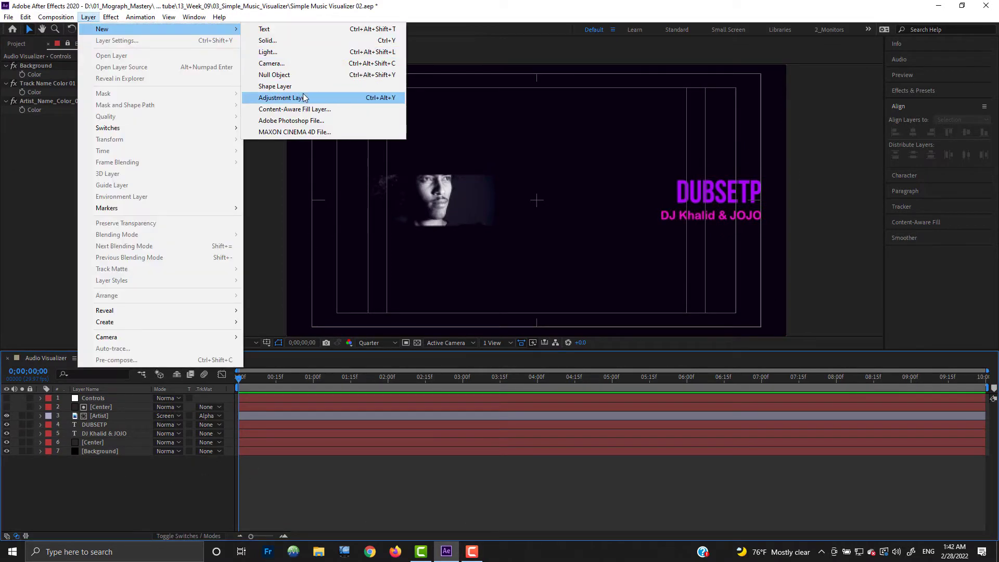
click(260, 44)
text(Right)
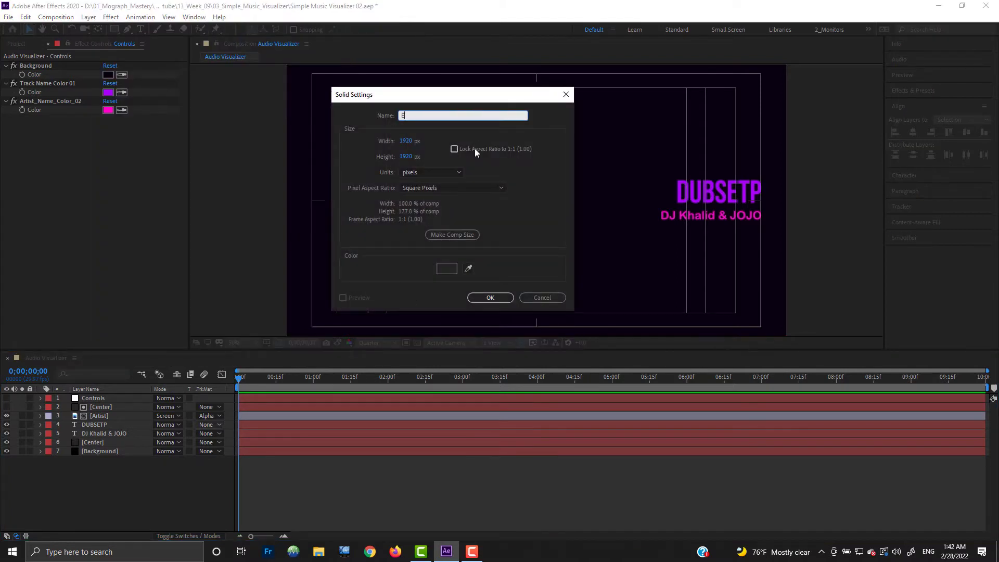
key(Return)
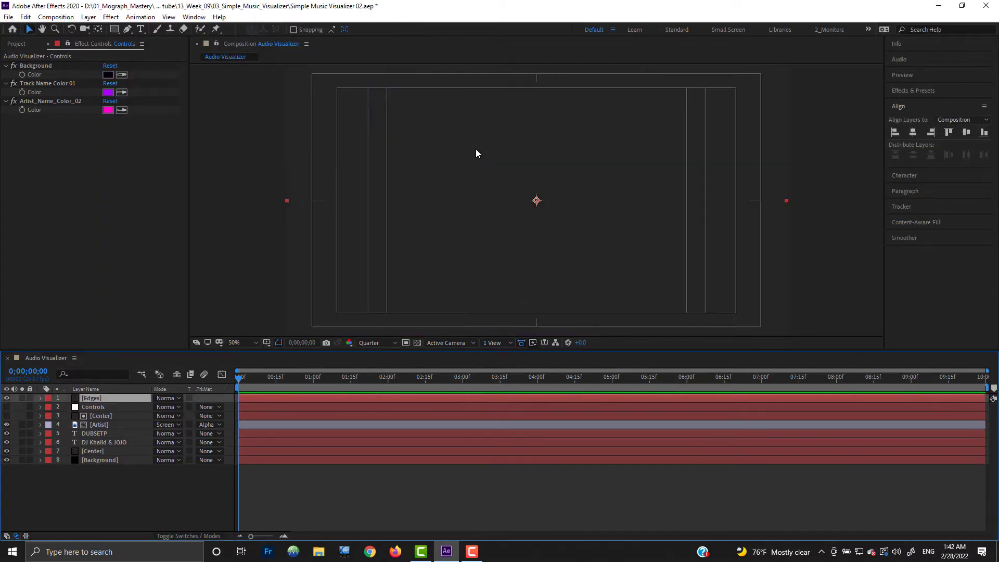
Place the Edges layer below Controls and draw a rectangular mask on it framing the center band, extending past both composition sides.
click(115, 30)
mouse_move(275, 173)
mouse_down()
mouse_move(699, 239)
mouse_move(794, 229)
mouse_up()
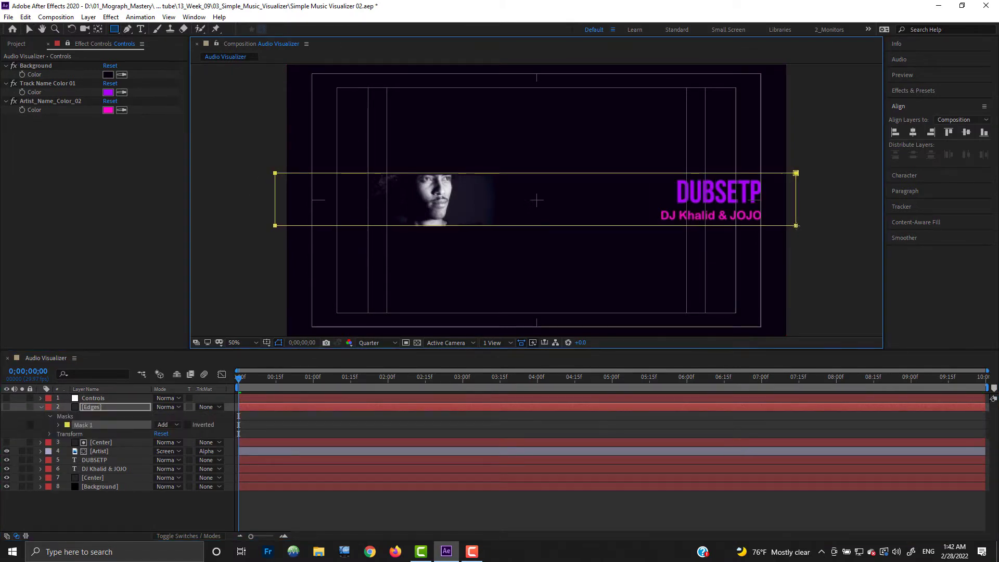
Apply a Stroke effect to the Edges layer with Paint Style set to On Transparent.
right_click(102, 409)
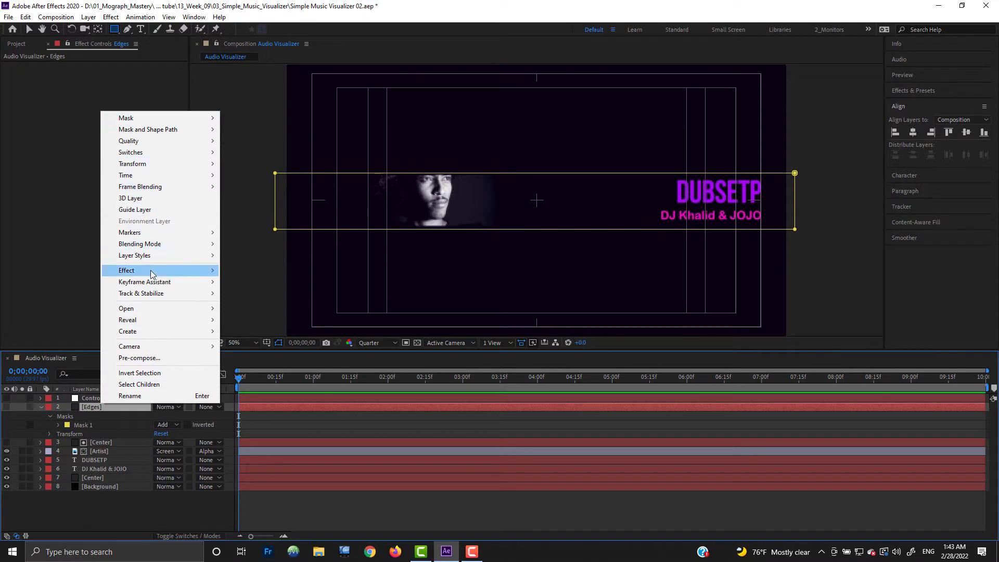
mouse_move(151, 272)
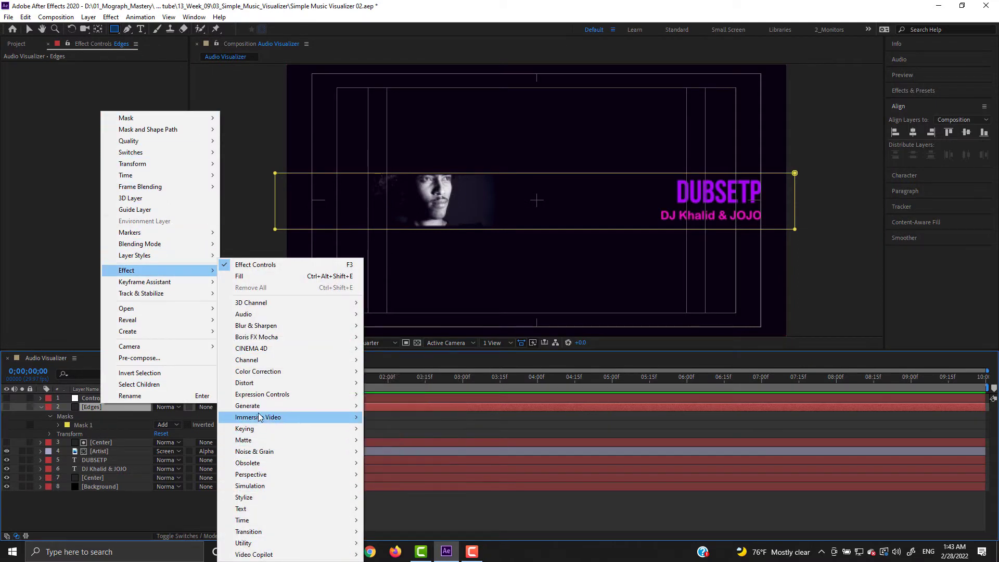
mouse_move(261, 407)
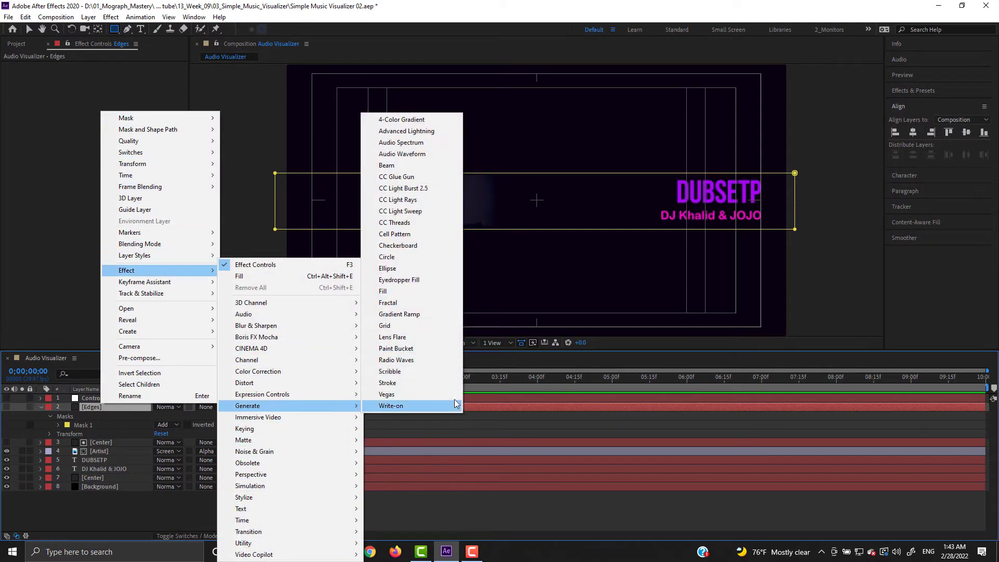
click(388, 383)
click(140, 162)
click(142, 186)
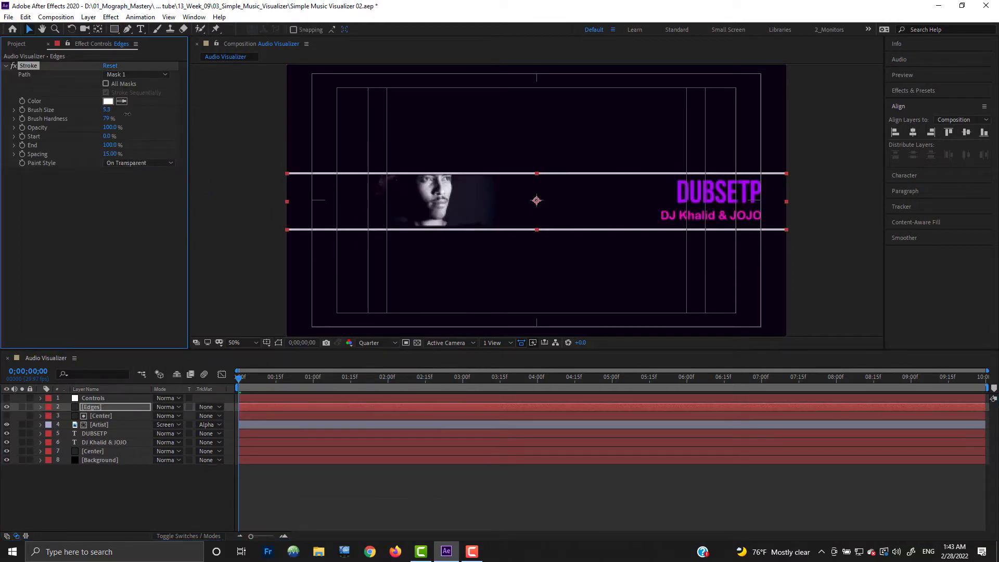
Set the Edges stroke's Spacing to 0% and its Brush Size to 3.
drag(106, 110, 126, 114)
key(ctrl+z)
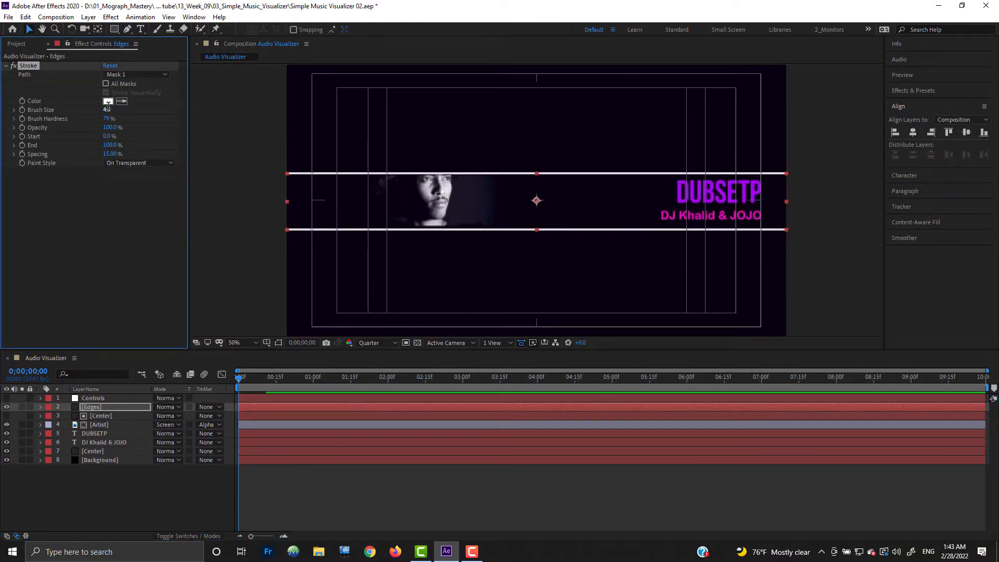
drag(109, 155, 31, 168)
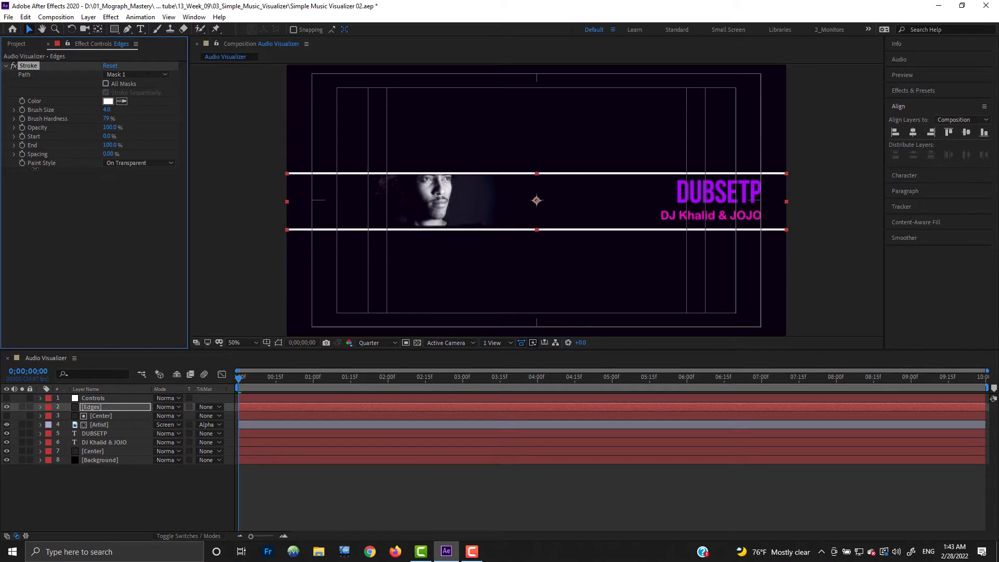
click(126, 307)
click(106, 110)
text(3)
click(103, 64)
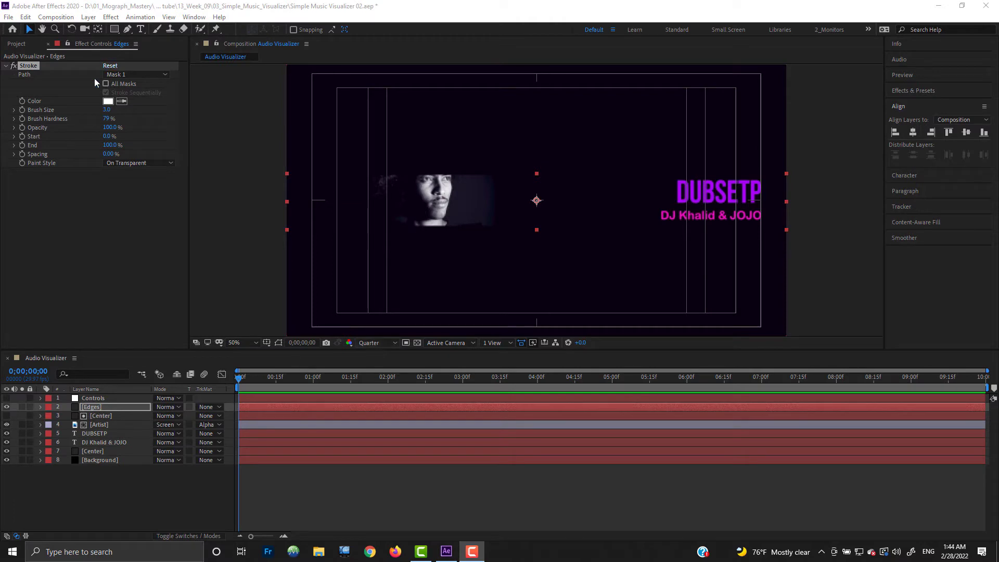
click(118, 110)
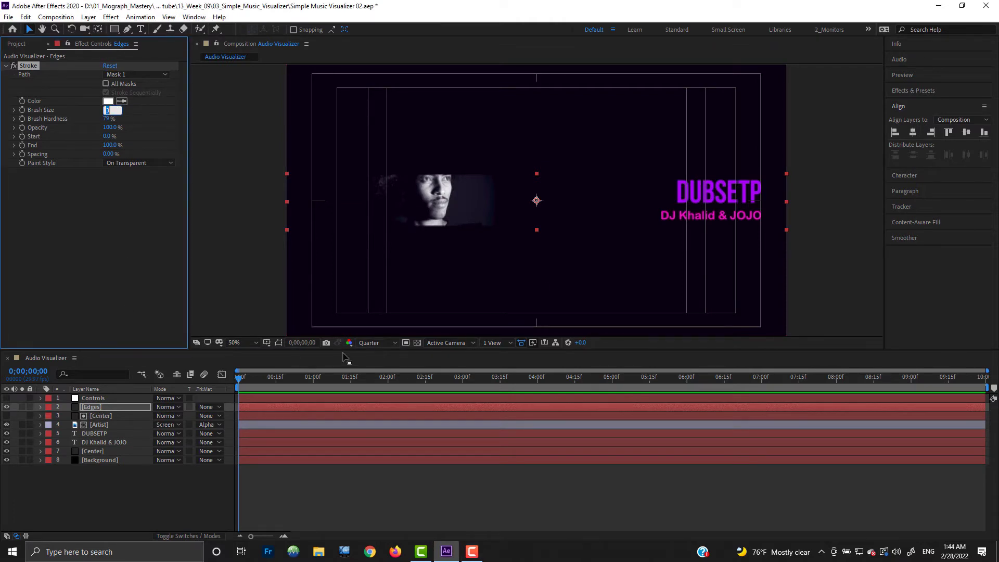
Check the edge lines at Full preview resolution, switch the preview to Half, and set the stroke's Brush Size to 2.
click(373, 343)
click(378, 369)
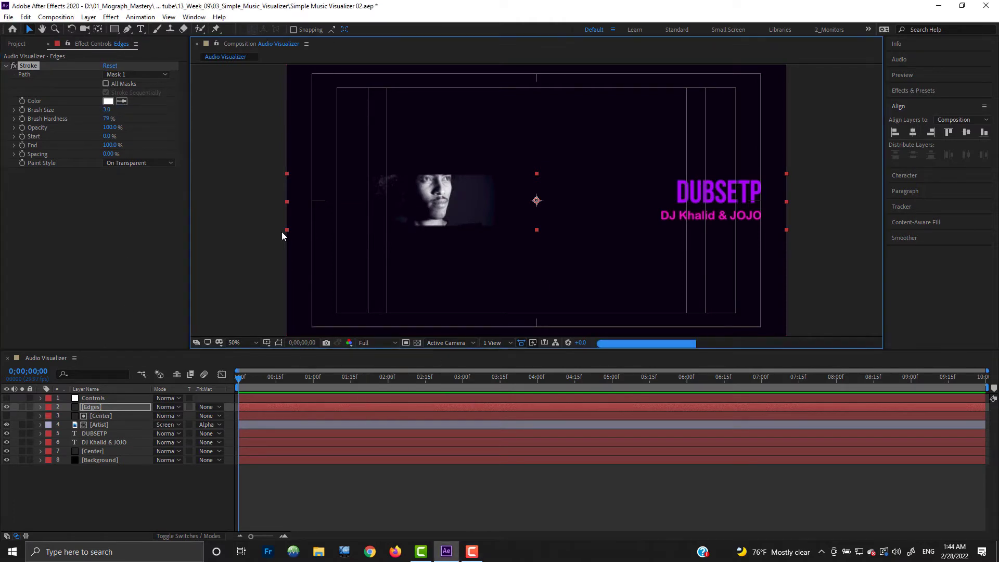
click(374, 343)
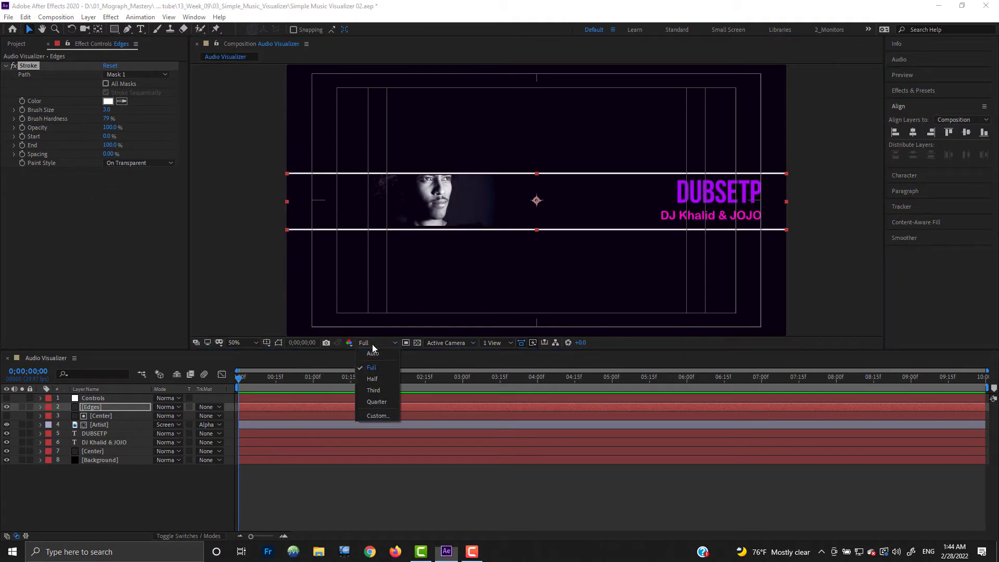
click(377, 378)
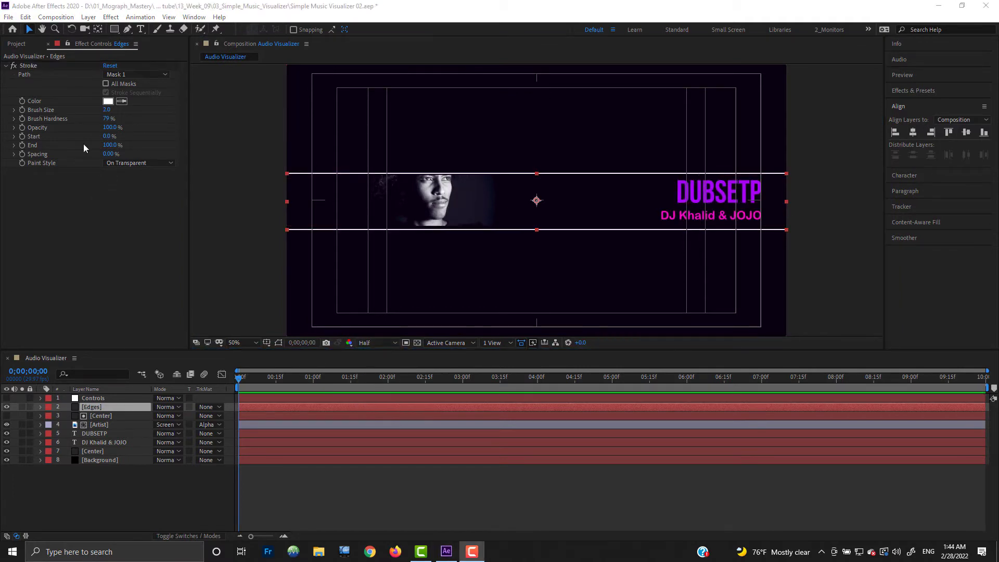
Import the YT-Audio-Dynamic-Sport-Dubstep-FASSounds WAV file and place it below the Background layer in the Audio Visualizer composition.
click(17, 44)
click(102, 314)
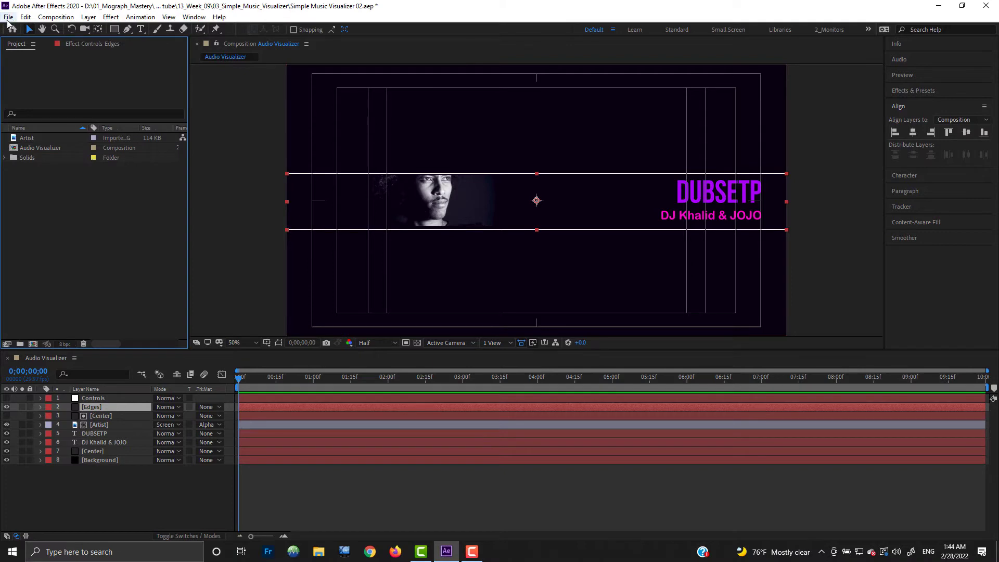
click(8, 18)
click(190, 162)
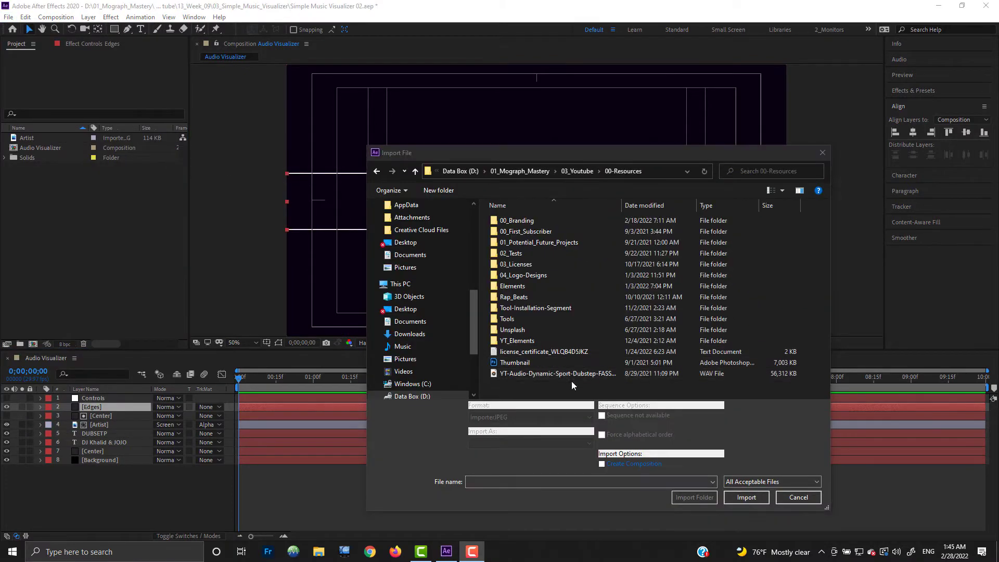
click(559, 374)
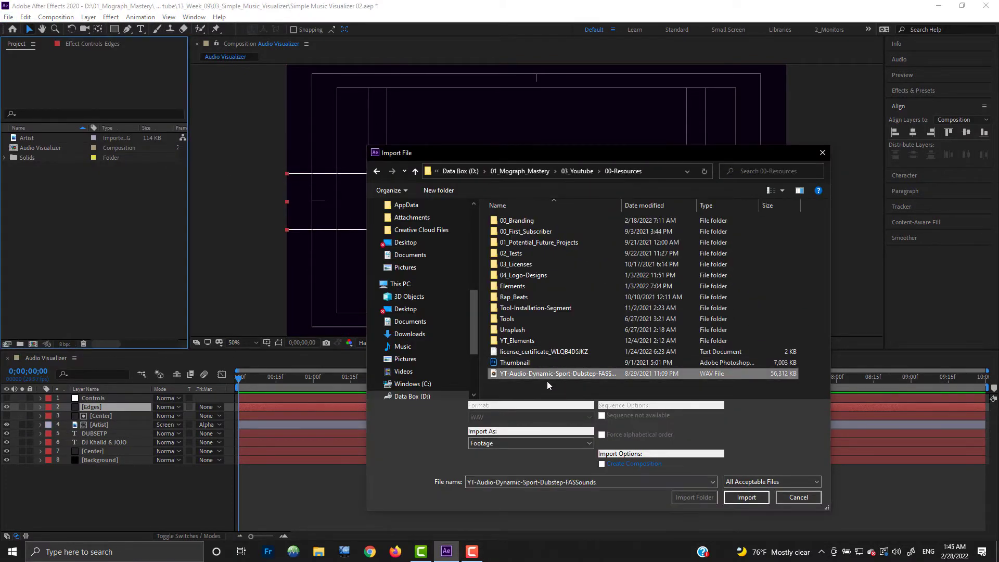
double_click(532, 373)
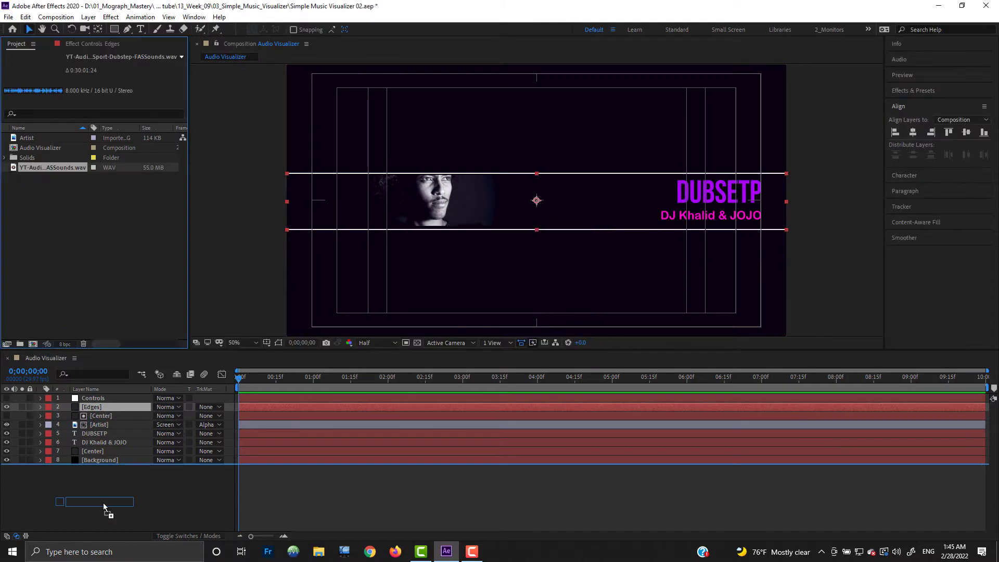
drag(95, 491, 96, 489)
Convert the WAV layer's audio to keyframes.
right_click(106, 468)
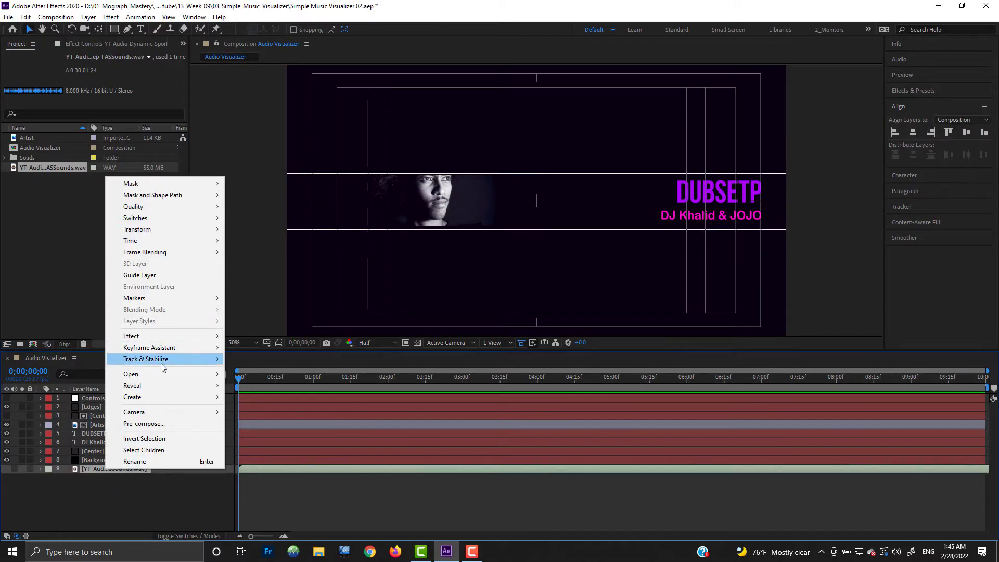
mouse_move(173, 348)
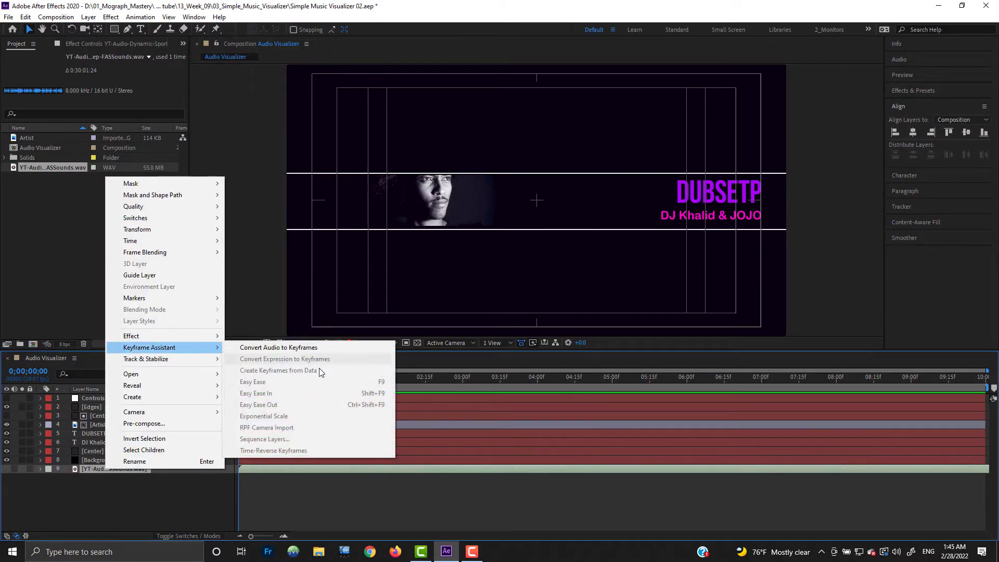
click(275, 349)
Reveal the Audio Amplitude layer's keyframes, delete its Left Channel and Right Channel effects, and collapse the layer.
key(u)
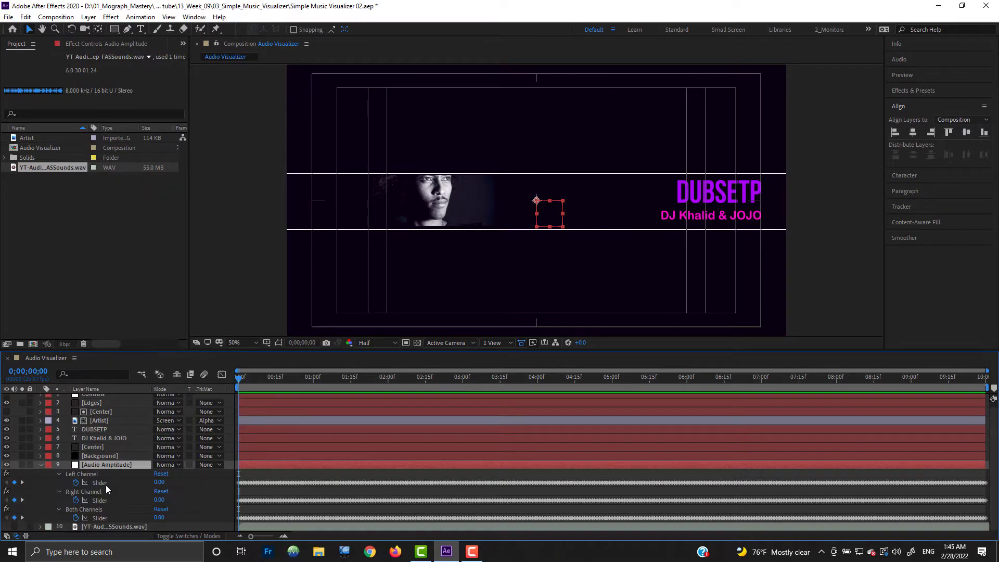
click(86, 475)
ctrl+click(89, 491)
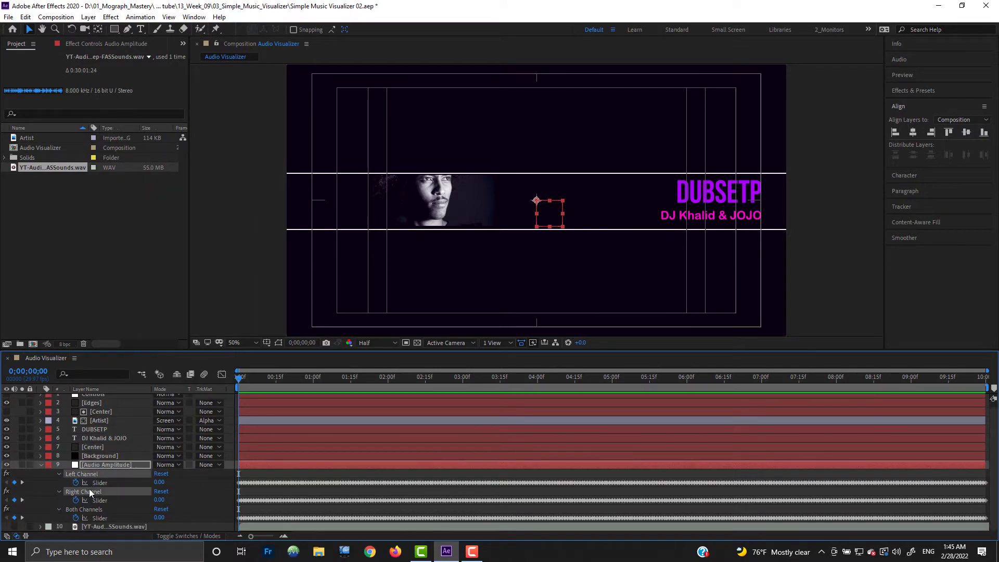
key(Delete)
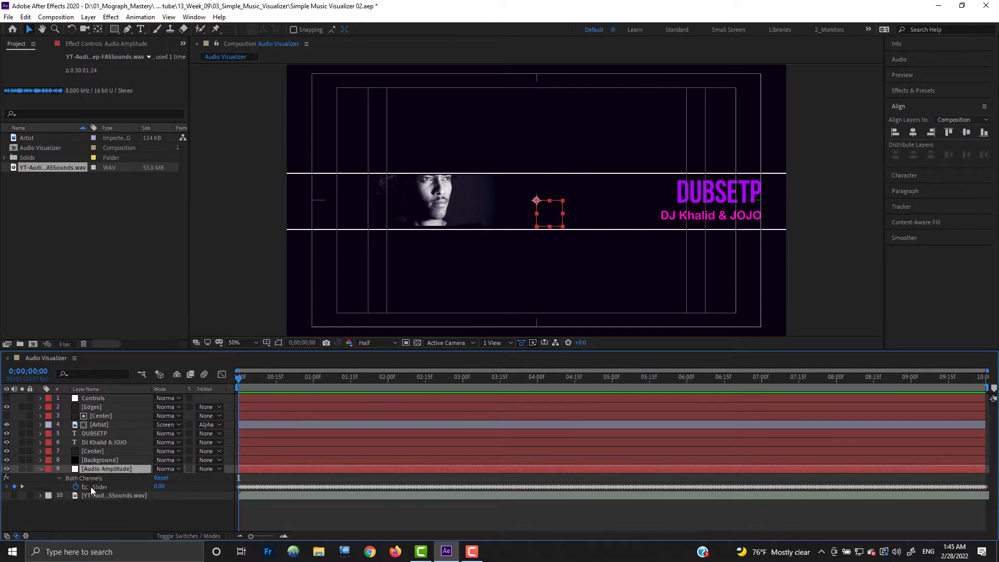
click(106, 486)
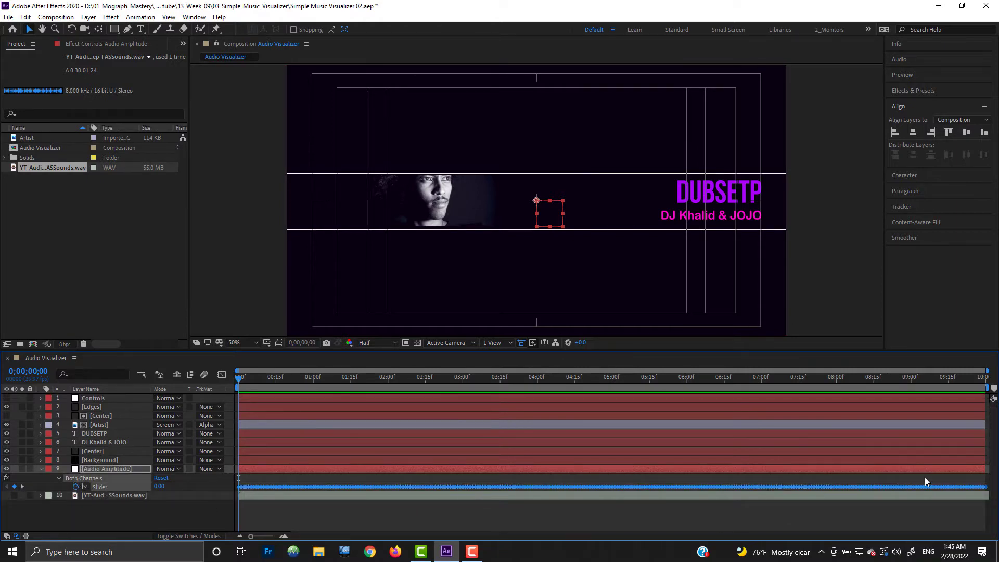
click(45, 470)
click(41, 470)
click(40, 469)
click(130, 517)
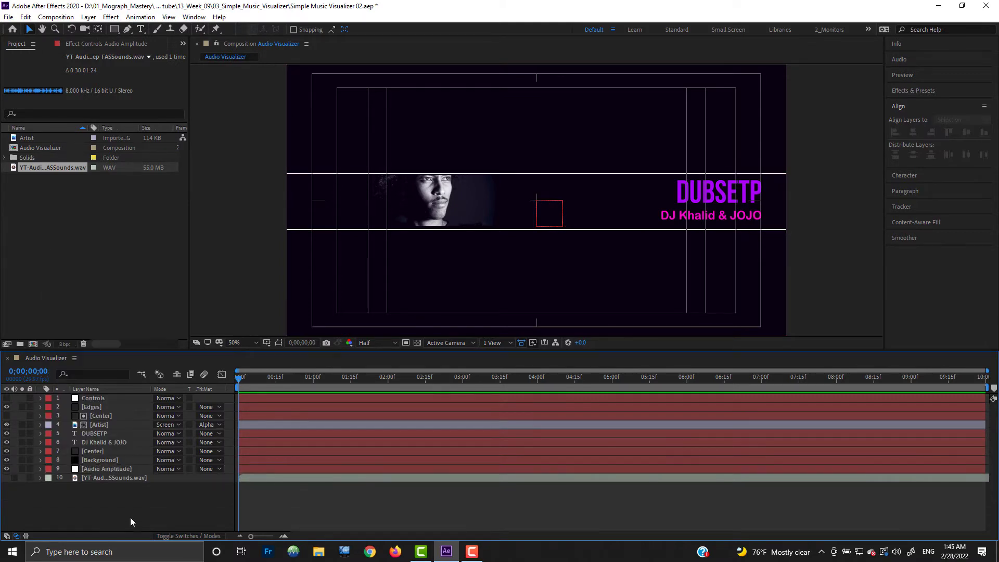
Create a new solid layer named Spectrum.
click(89, 17)
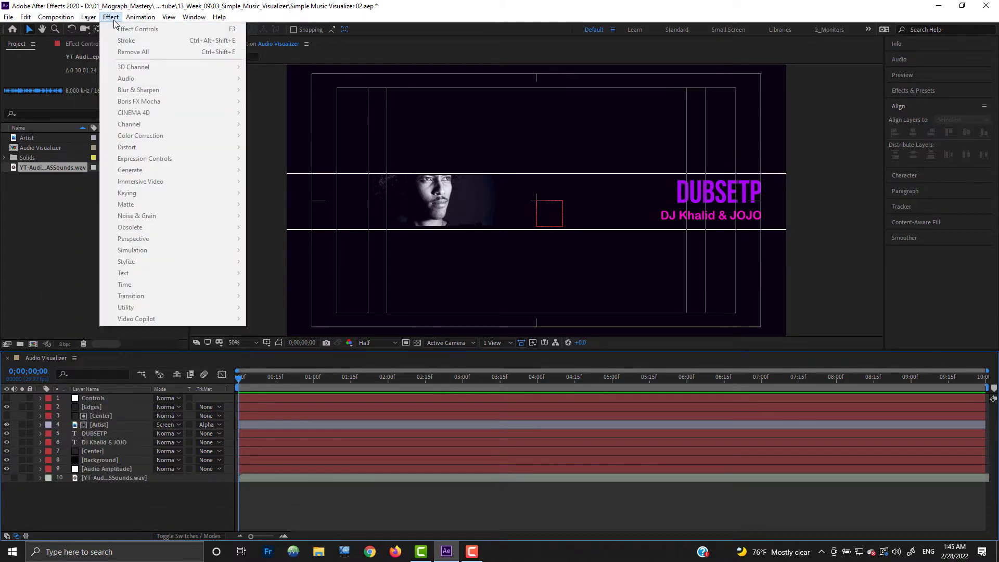
click(270, 41)
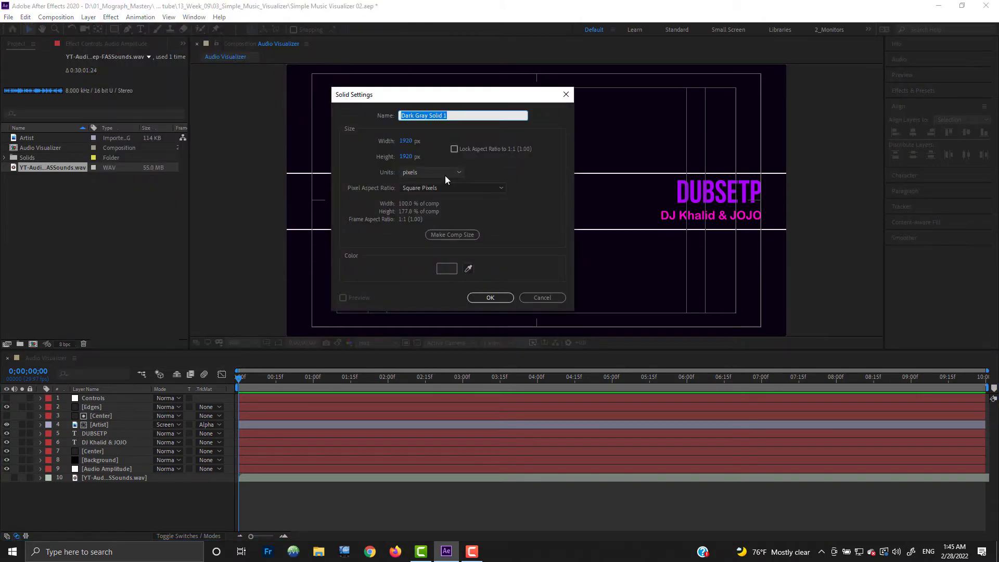
text(Spectrum)
key(Return)
Apply the Audio Spectrum effect to the Spectrum layer.
right_click(100, 399)
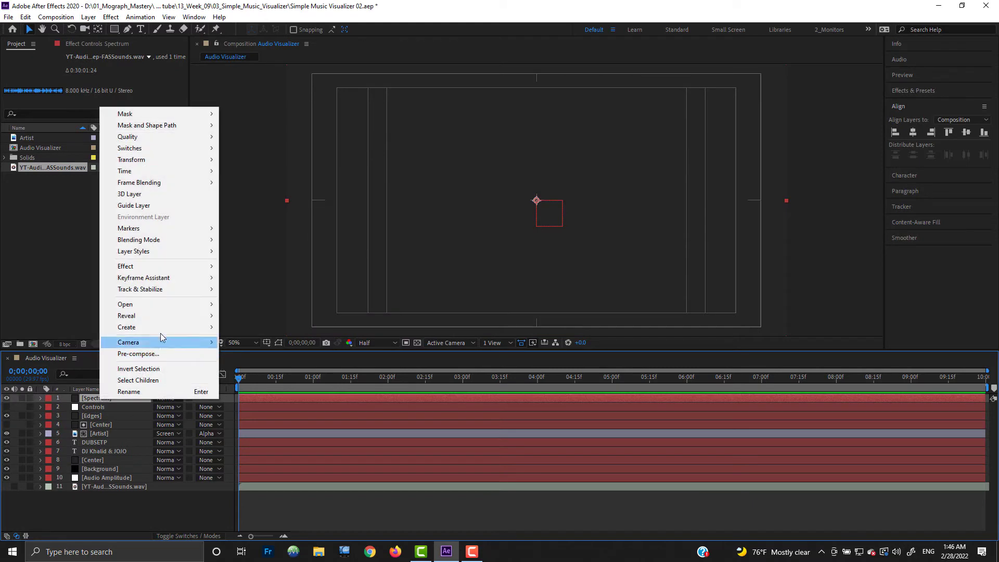
mouse_move(156, 266)
mouse_move(279, 406)
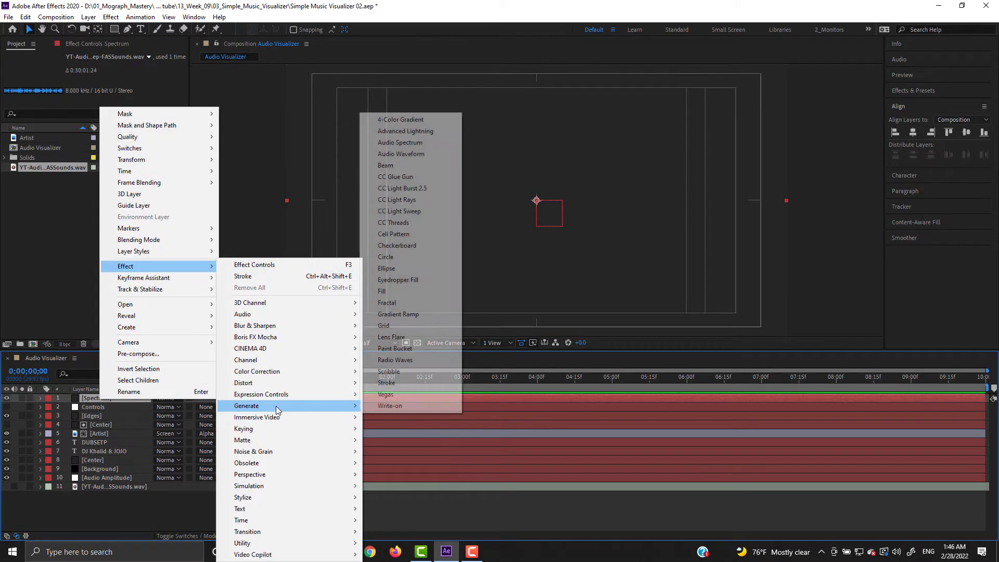
click(431, 142)
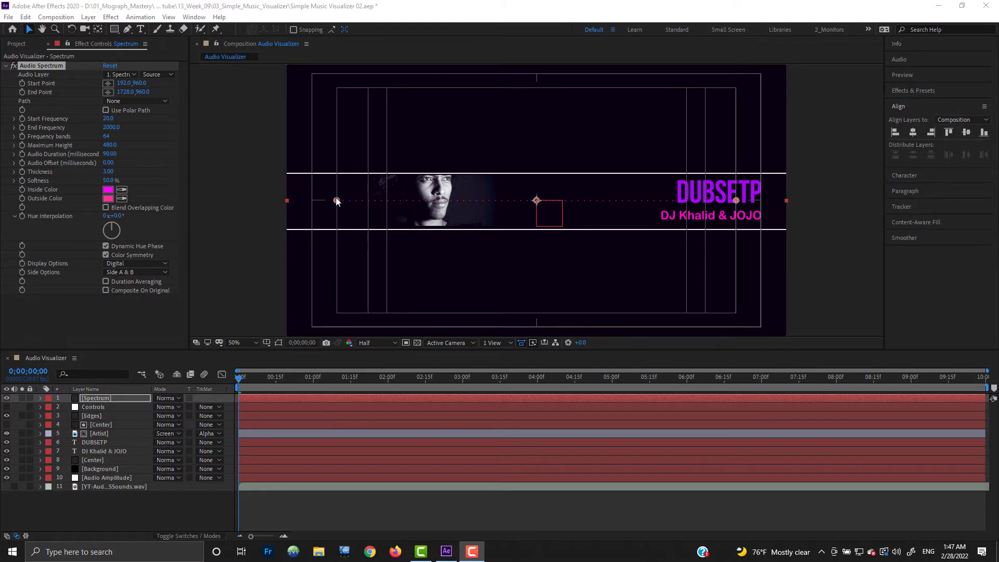
Move the Audio Spectrum's start and end points onto the two ends of the upper edge line, with the Start Point X at 0.
drag(337, 201, 286, 174)
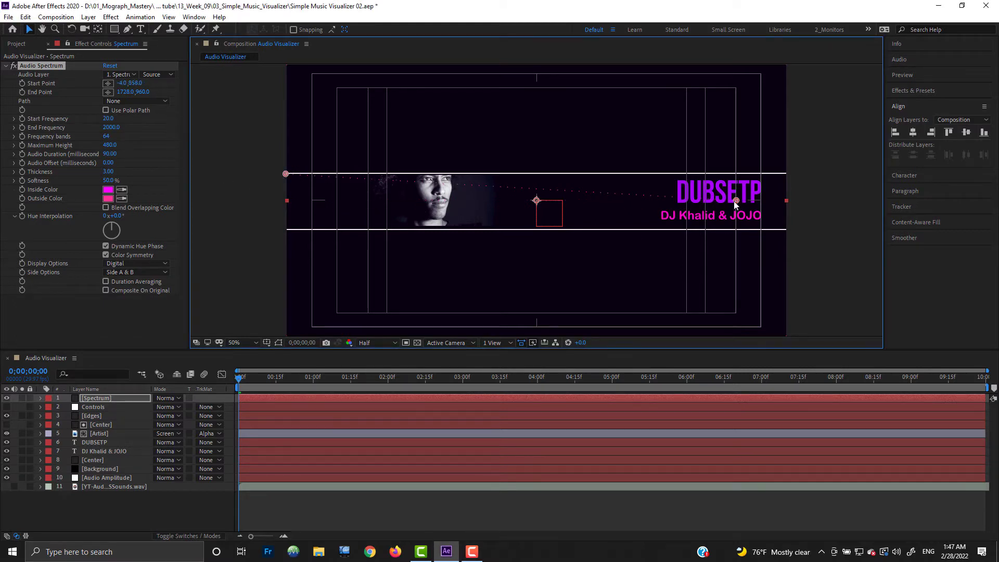
drag(735, 201, 789, 172)
click(121, 84)
text(0)
key(Return)
Inspect both ends of the spectrum line, set its End Point X to 1920, and open the End Point Y value for editing.
key(space)
drag(352, 212, 514, 202)
scroll(372, 201, up, 1)
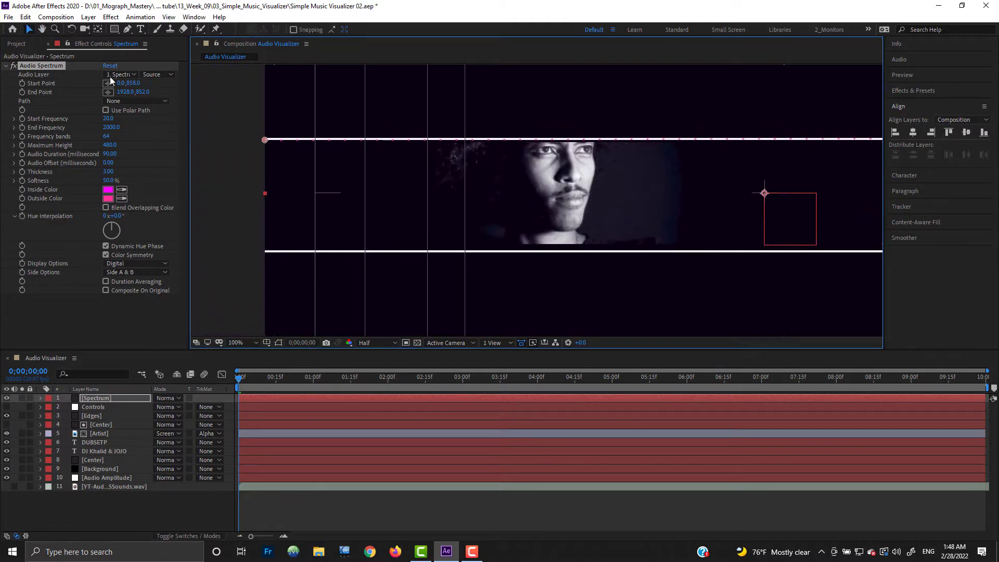
drag(667, 189, 198, 210)
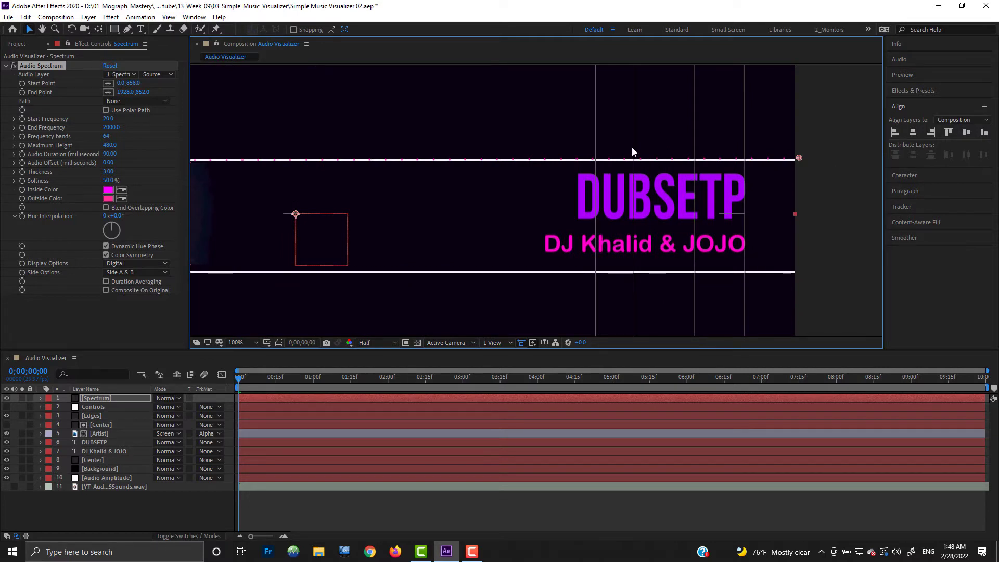
drag(402, 241, 582, 227)
click(127, 92)
text(1920)
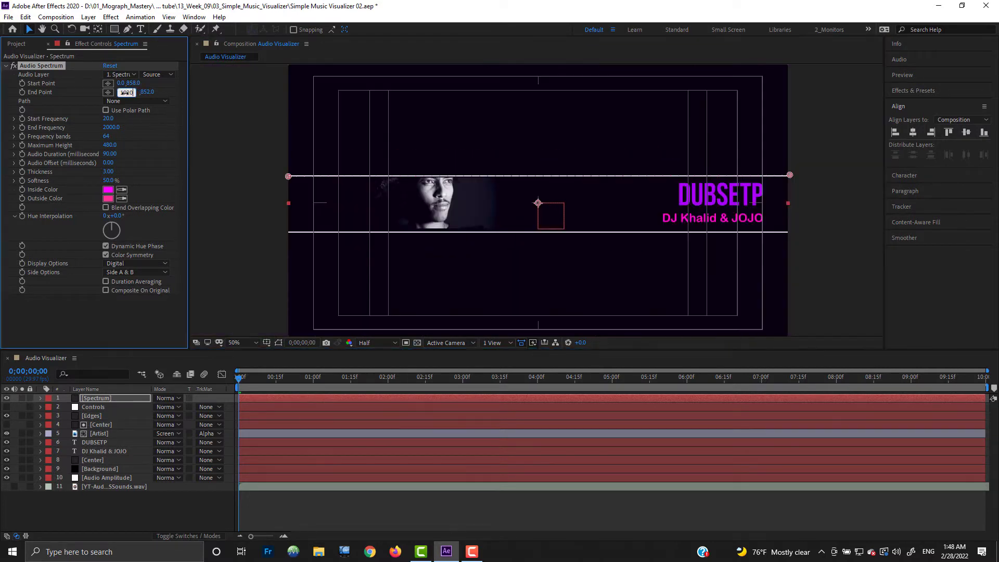
key(Return)
click(133, 83)
click(143, 92)
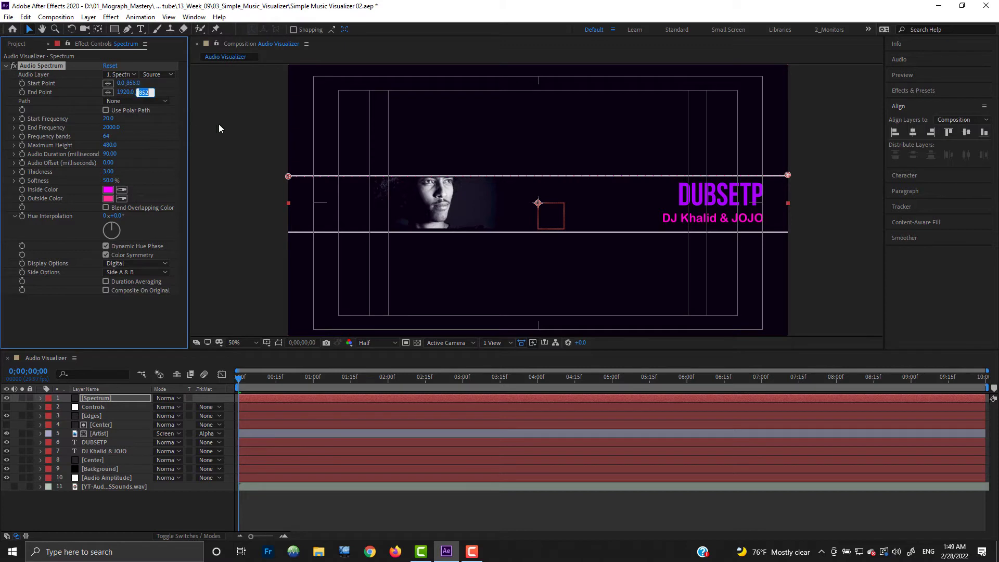
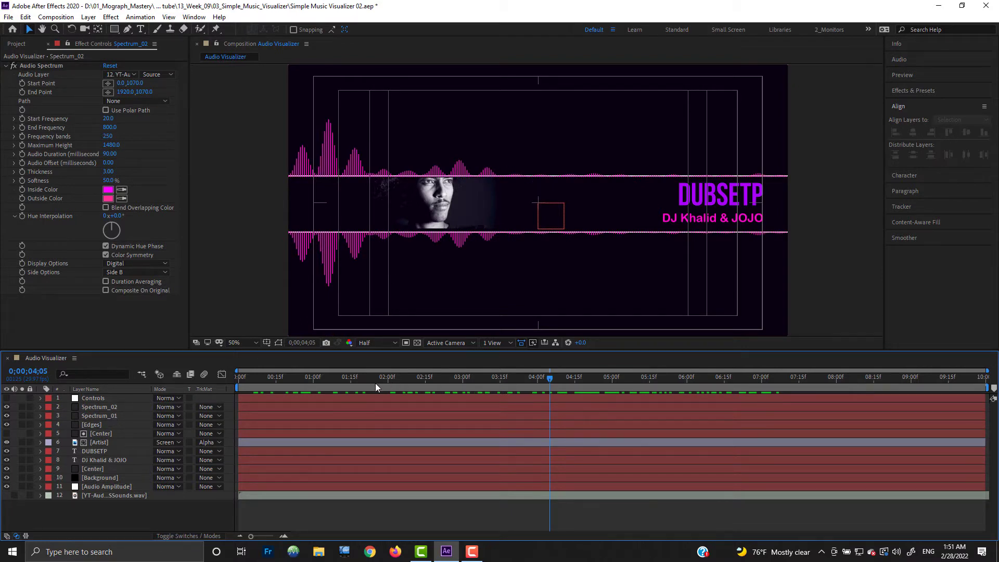
Try raising Spectrum_02's Maximum Height to 4910 and view the lower spectrum at other times.
drag(373, 383, 498, 396)
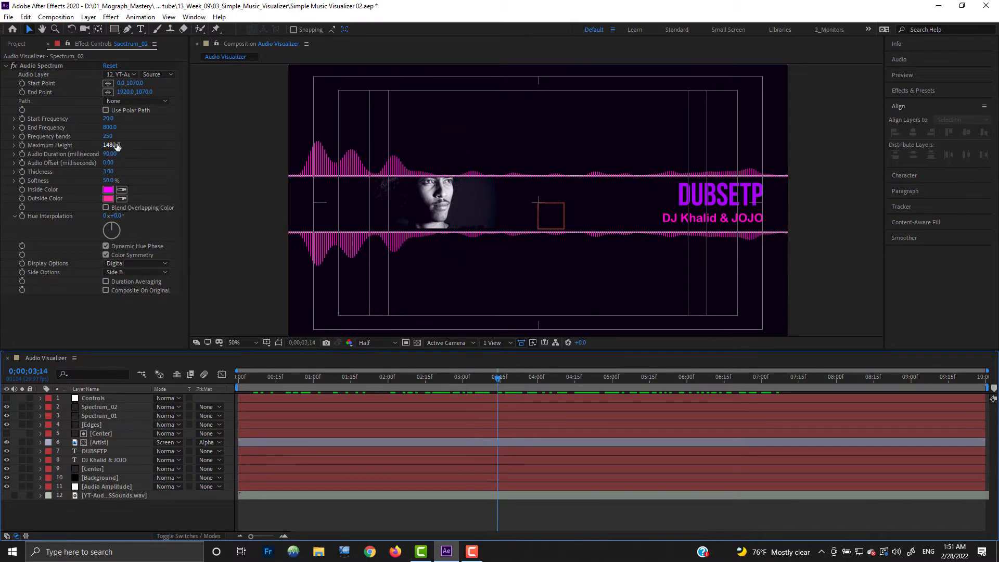
drag(117, 147, 189, 152)
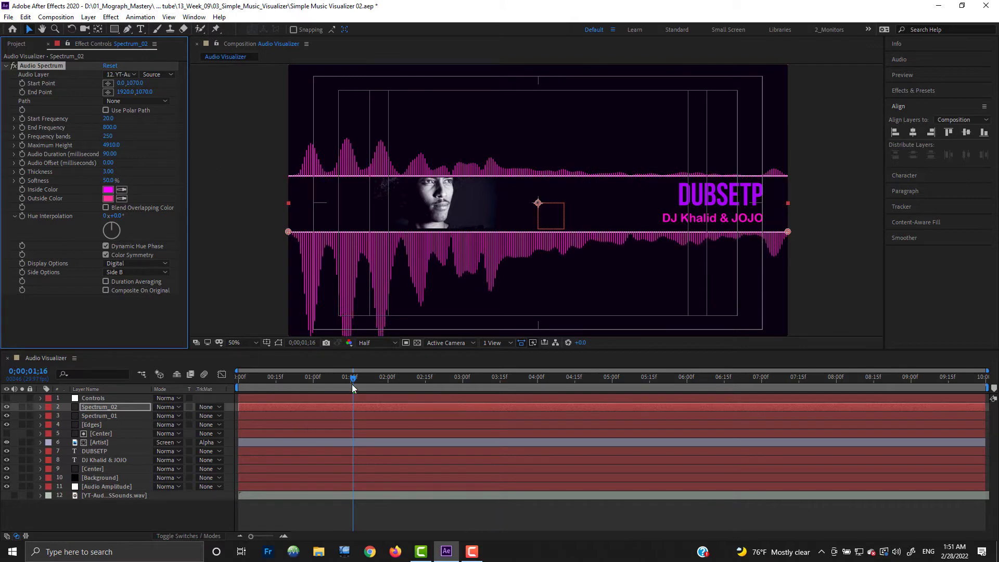
drag(353, 380, 298, 380)
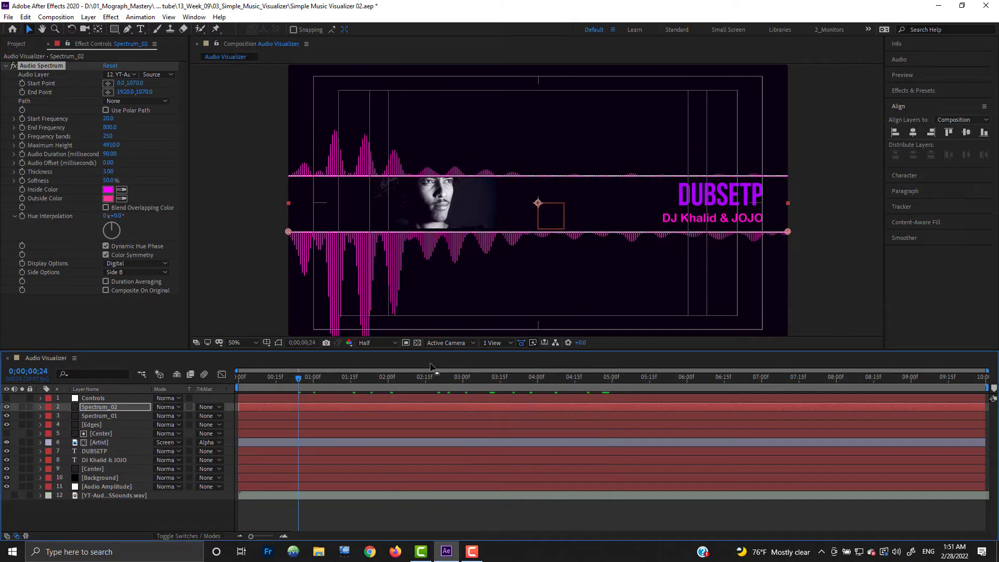
Compare the settings of both spectrum layers, try Spectrum_01's Maximum Height at 4050, and undo the latest height changes.
click(113, 417)
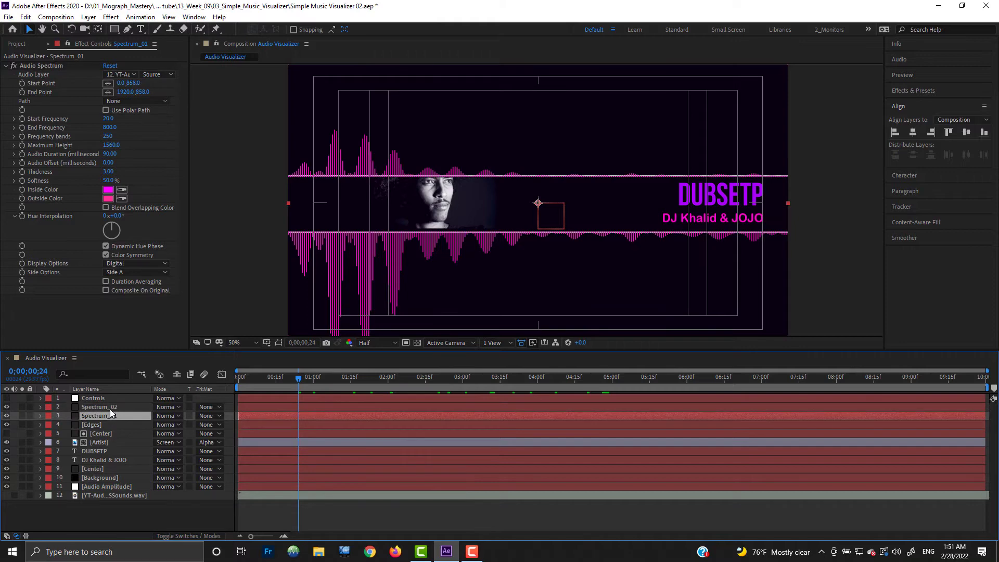
click(113, 408)
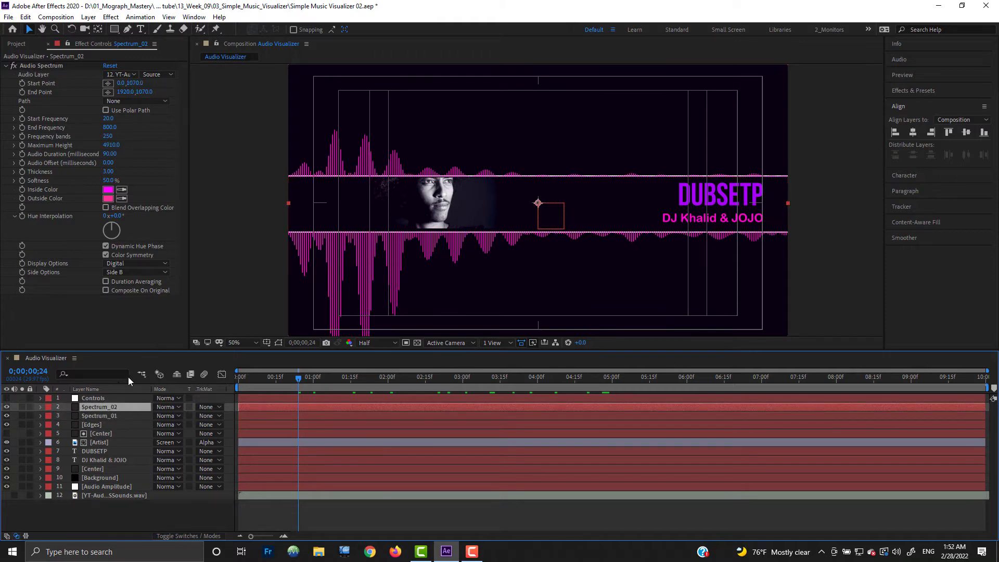
click(113, 416)
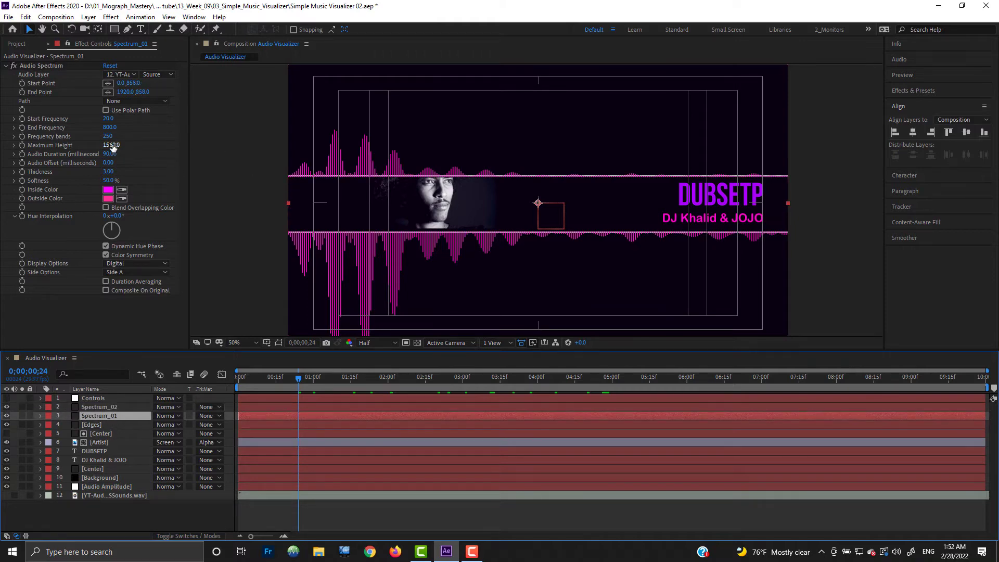
drag(111, 144, 248, 150)
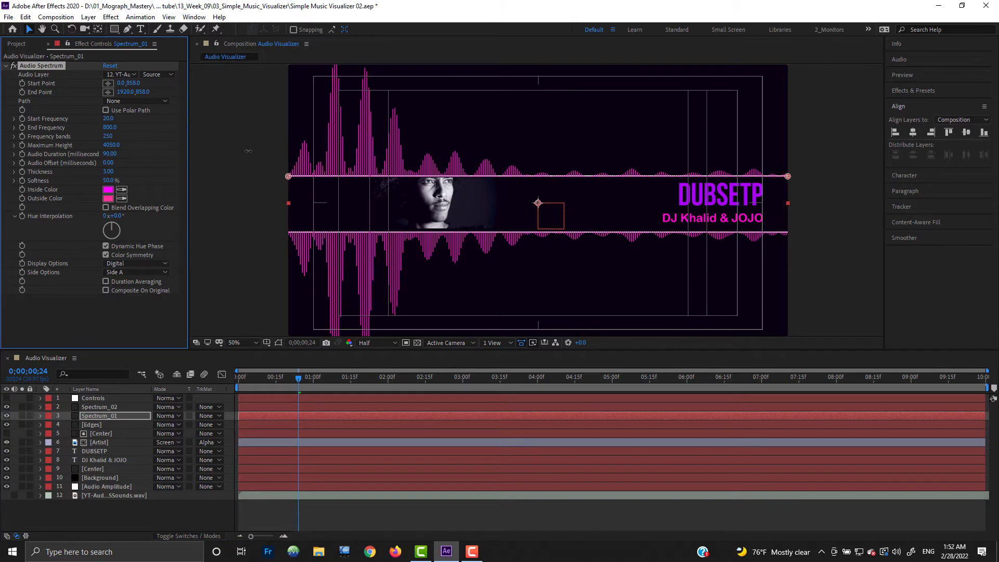
key(ctrl+z)
key(ctrl+z)
Collapse the Background, Track Name Color 01 and Artist_Name_Color_02 controls on the Controls layer.
click(98, 399)
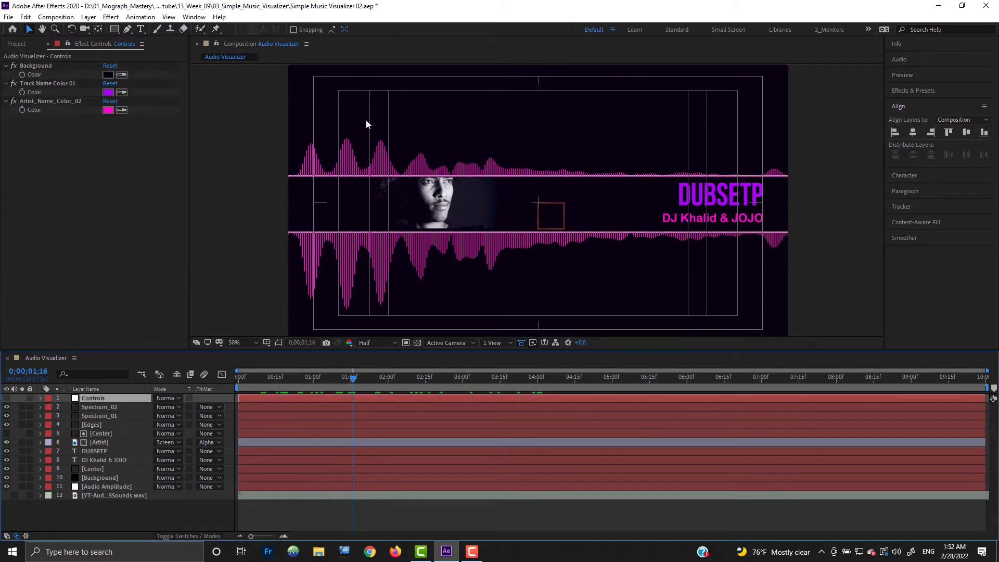
click(64, 94)
click(43, 67)
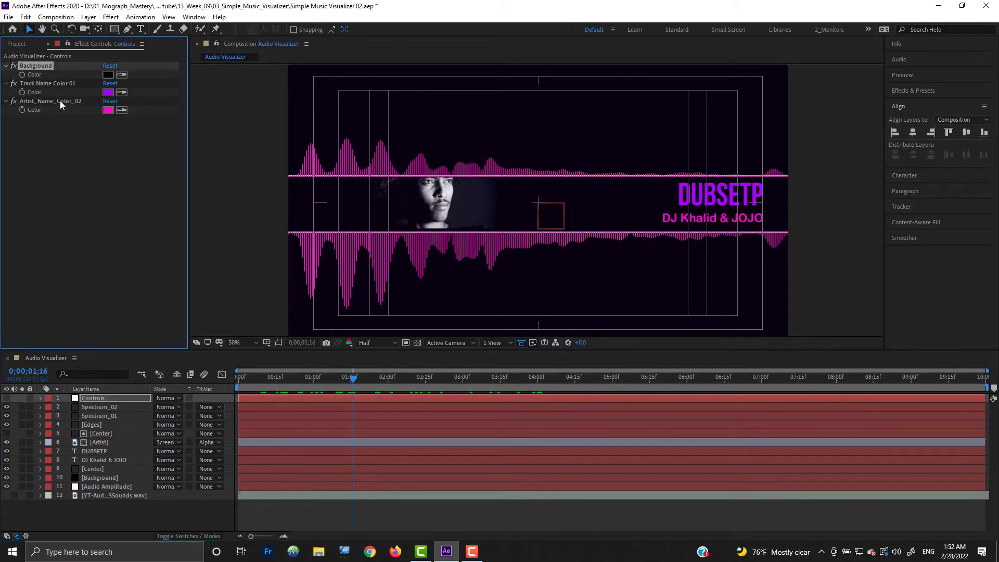
shift+click(58, 103)
click(6, 102)
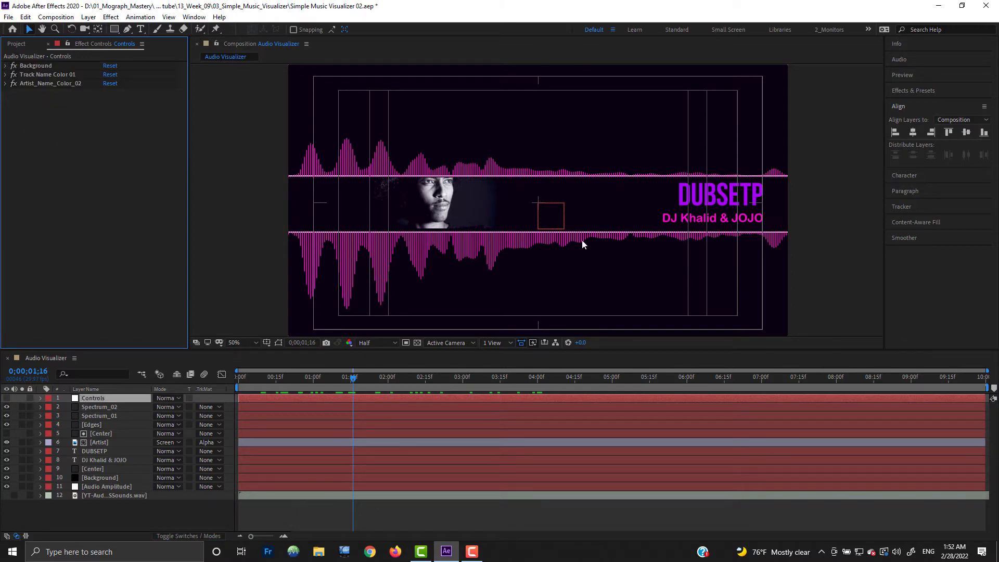
Add a Slider Control effect to the Controls layer and rename it End Frequency.
right_click(115, 120)
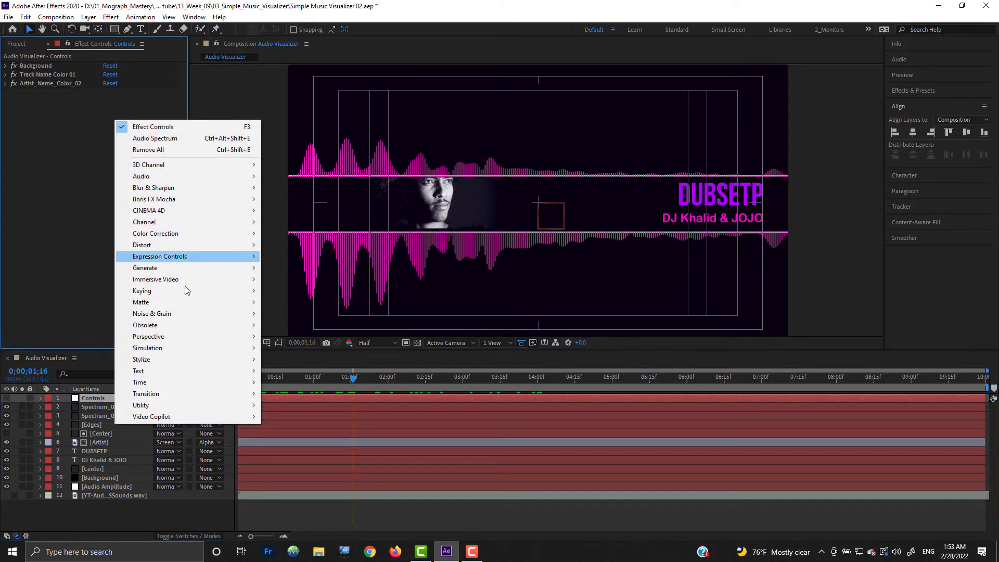
right_click(94, 398)
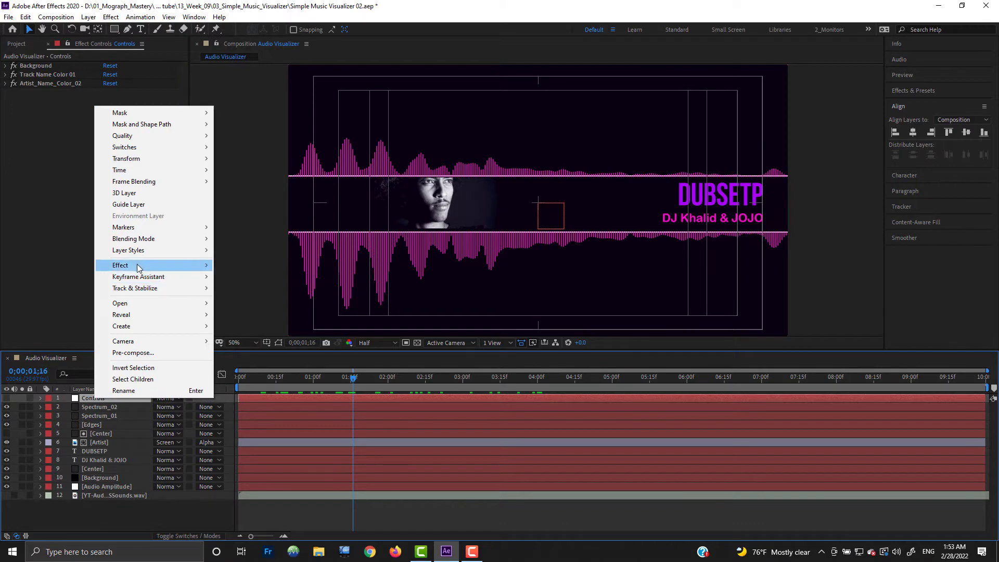
mouse_move(137, 266)
mouse_move(270, 395)
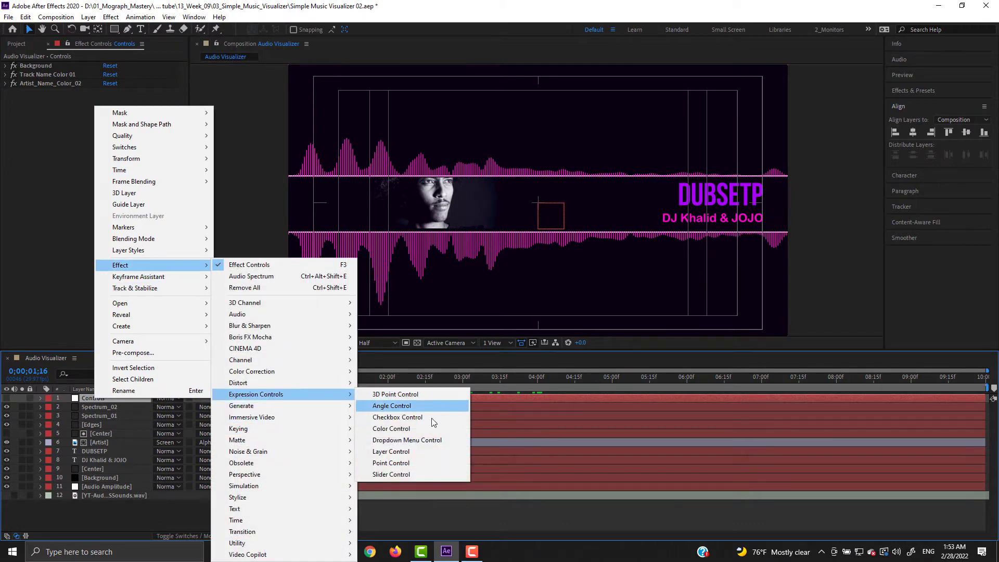
click(393, 475)
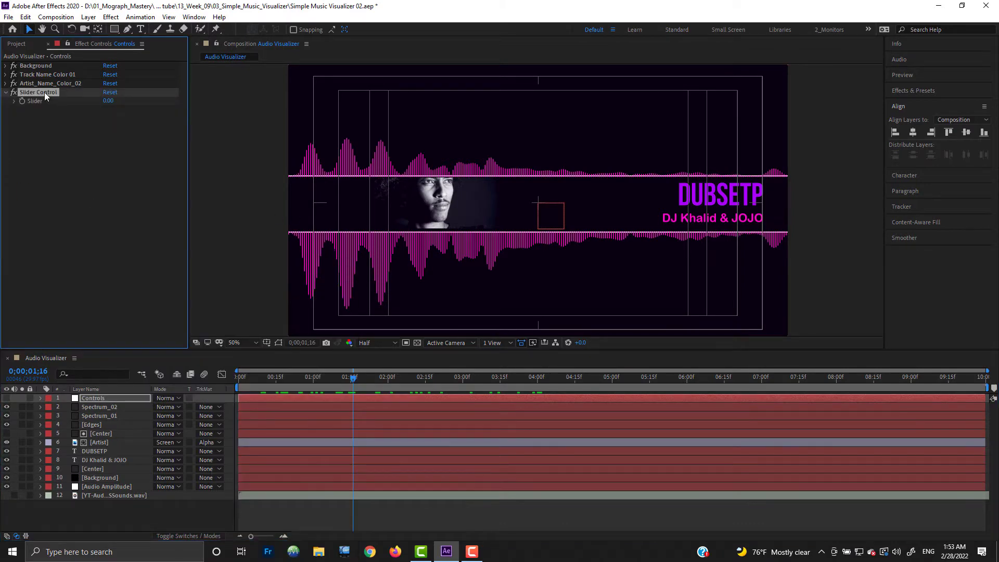
key(Return)
text(End Freq)
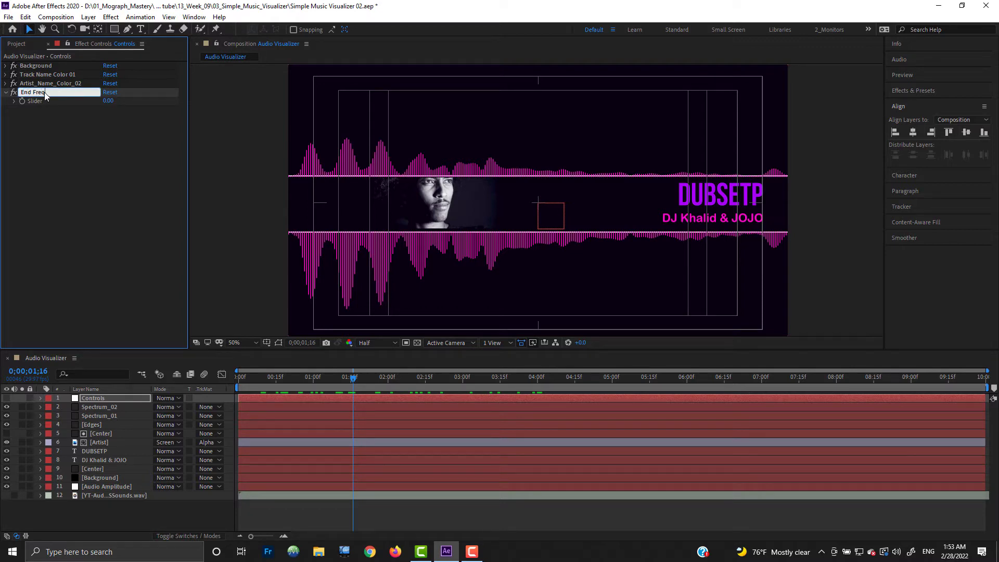
text(uencyu)
key(BackSpace)
key(Return)
Duplicate the End Frequency slider control and rename the copy Hegiht.
key(ctrl+d)
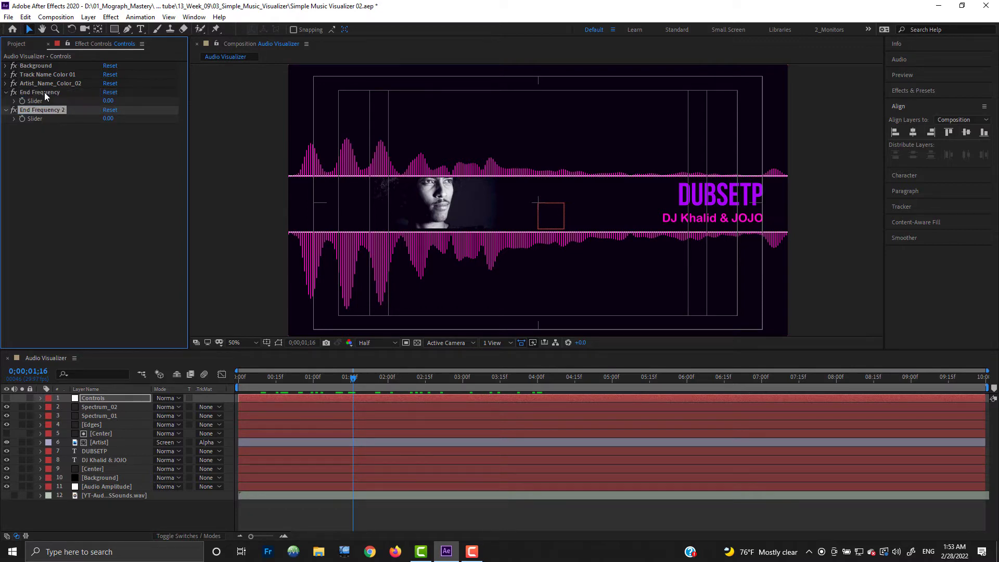
key(Return)
key(BackSpace)
key(BackSpace)
key(BackSpace)
key(BackSpace)
key(BackSpace)
key(BackSpace)
key(BackSpace)
key(BackSpace)
key(BackSpace)
key(BackSpace)
key(BackSpace)
key(BackSpace)
text(Hegiht)
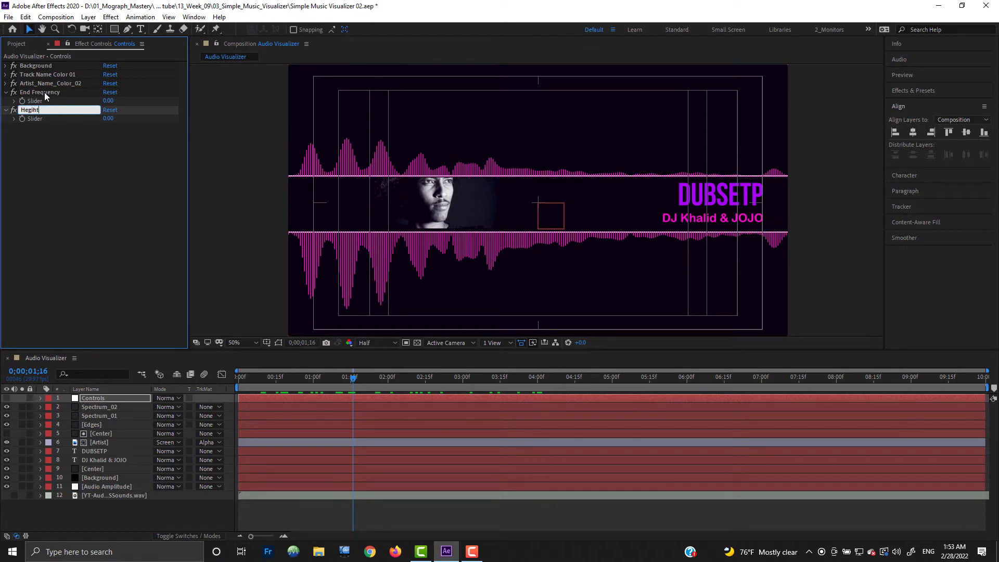
key(Return)
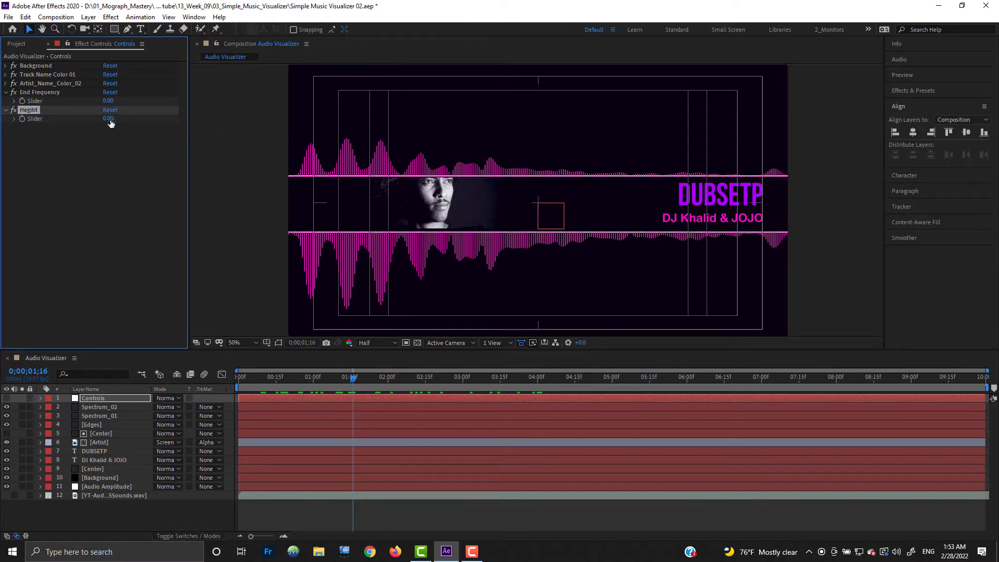
Set the Hegiht slider to 2500 and the End Frequency slider to 800.
click(107, 119)
key(Return)
click(111, 100)
key(Return)
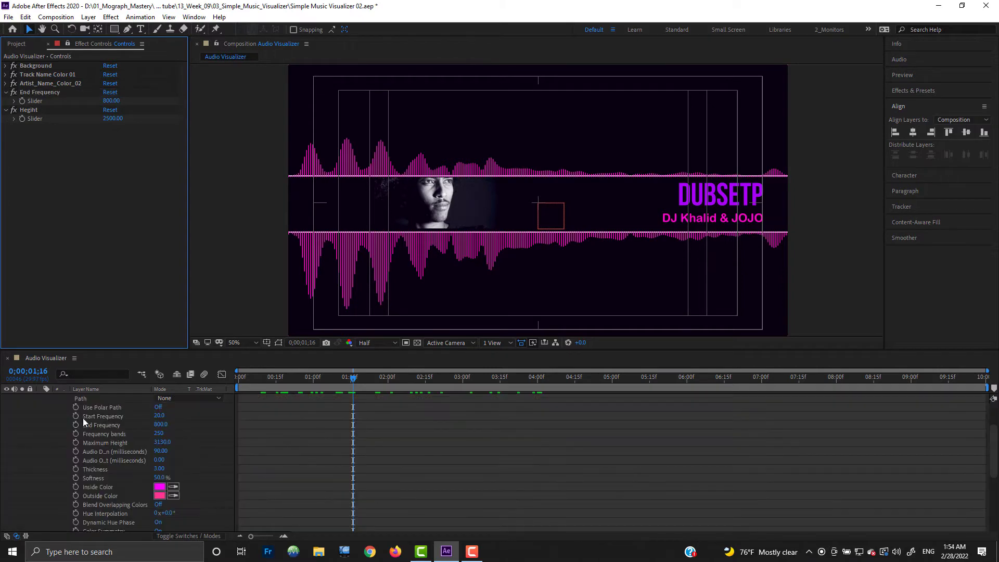
Link Spectrum_02's End Frequency and Maximum Height by expression to the End Frequency and Hegiht sliders on Controls.
alt+click(75, 425)
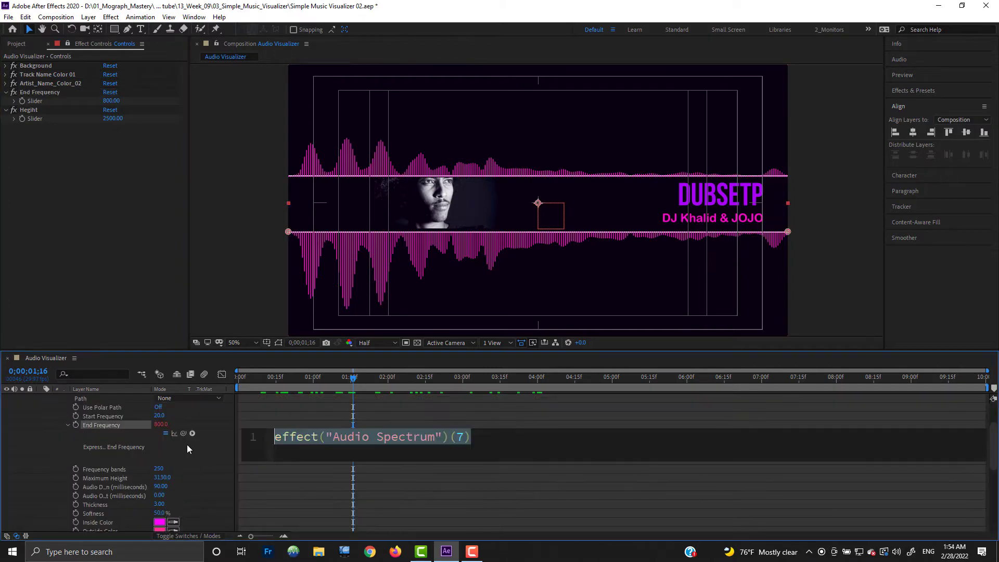
drag(183, 433, 47, 102)
click(46, 433)
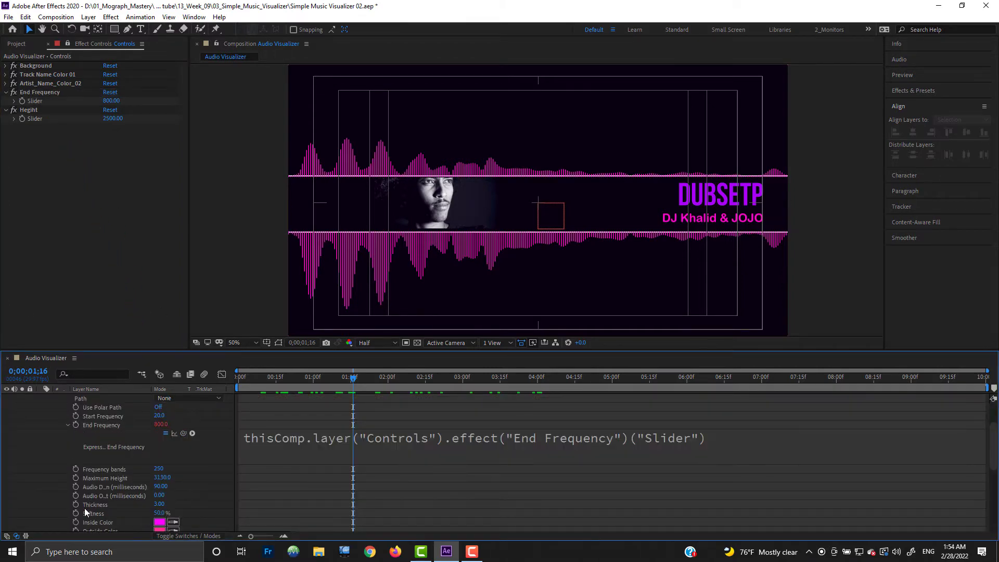
alt+click(75, 479)
drag(183, 486, 37, 117)
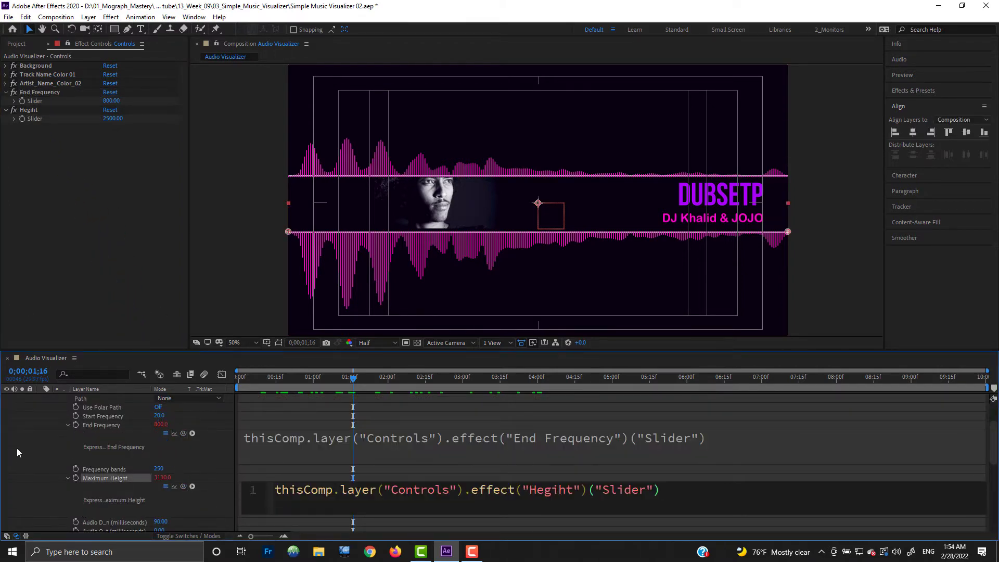
click(61, 449)
Link Spectrum_01's End Frequency and Maximum Height to the matching Controls sliders and collapse the layer properties.
scroll(54, 452, up, 5)
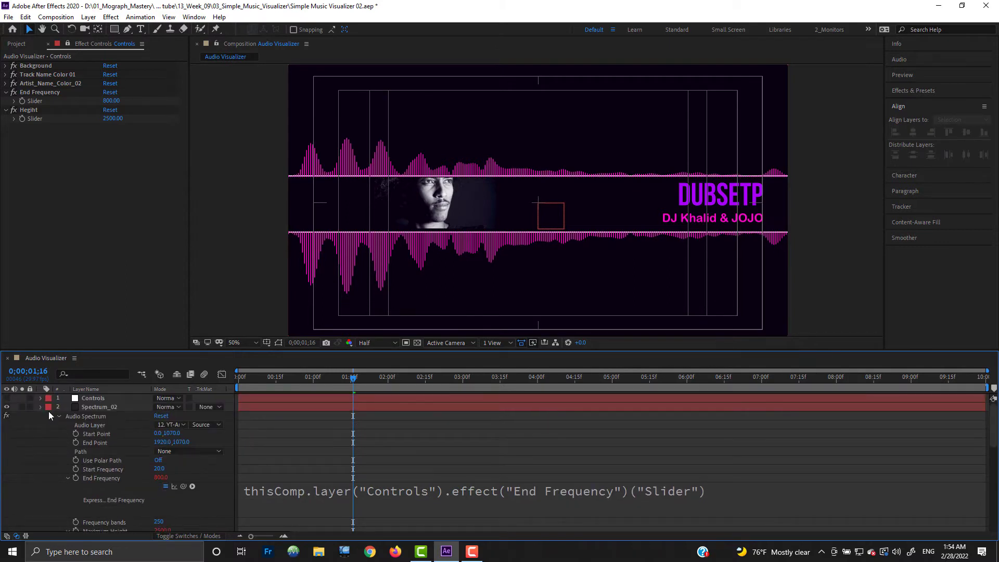
click(58, 425)
click(59, 426)
scroll(126, 462, down, 5)
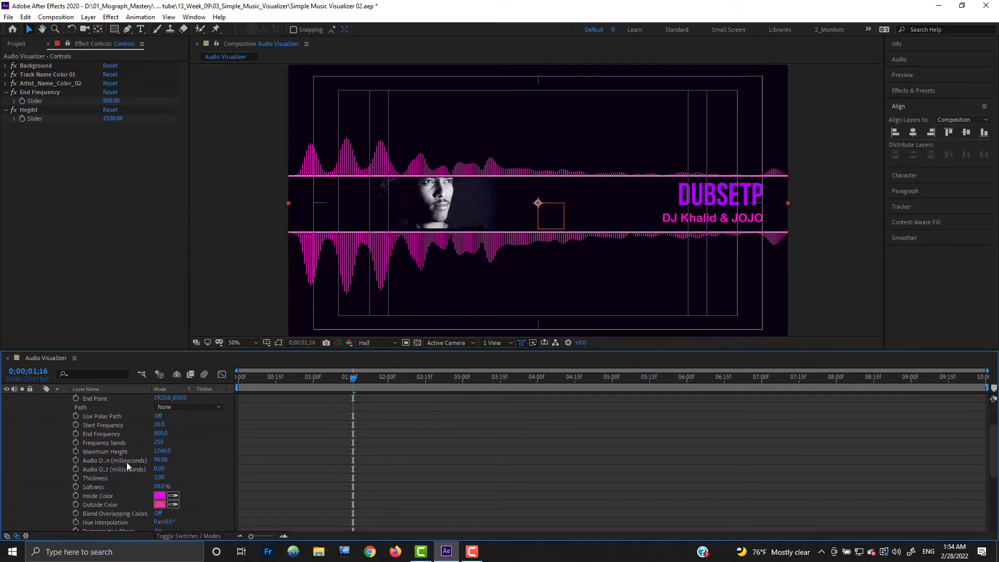
alt+click(74, 432)
drag(183, 442, 35, 101)
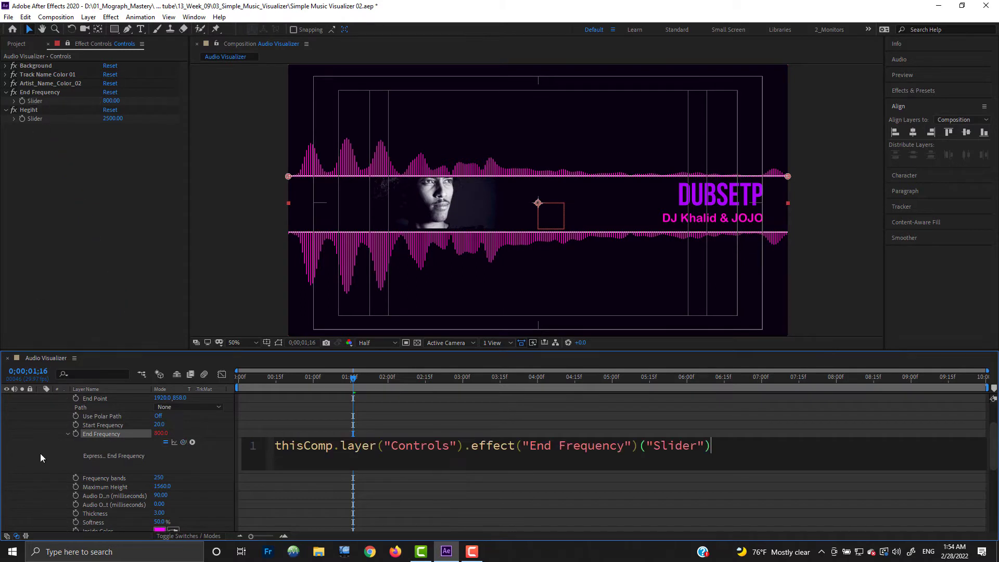
alt+click(75, 486)
drag(183, 495, 35, 119)
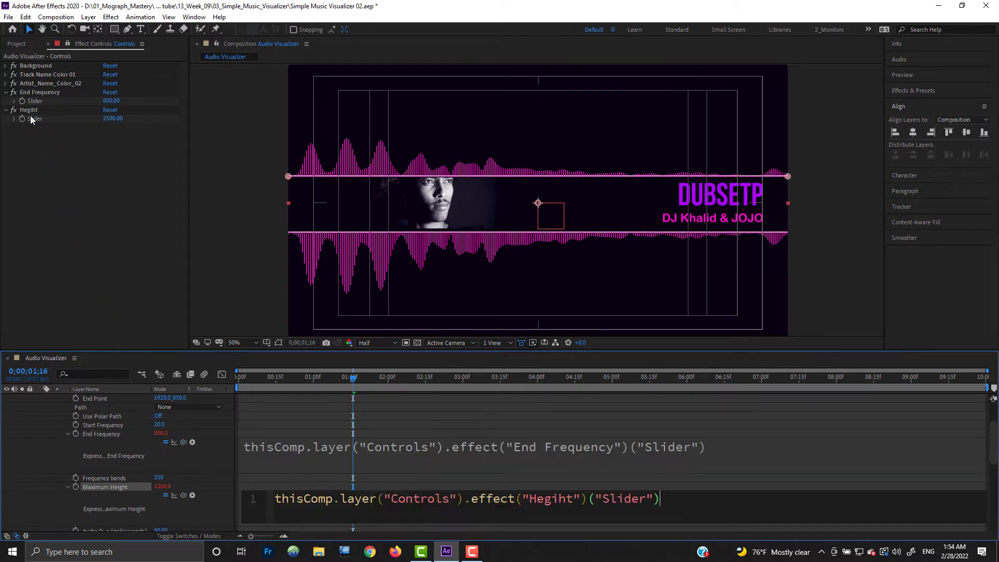
scroll(55, 467, up, 3)
click(41, 416)
click(89, 124)
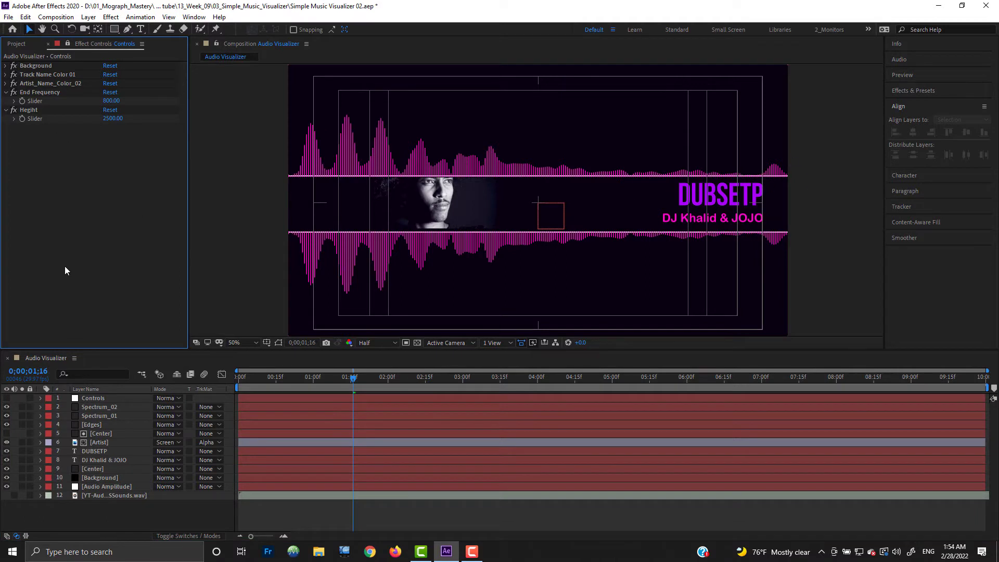
Duplicate Spectrum_02, set the copy's Display Options to Analog lines, and lower its Frequency bands to 54.
click(109, 408)
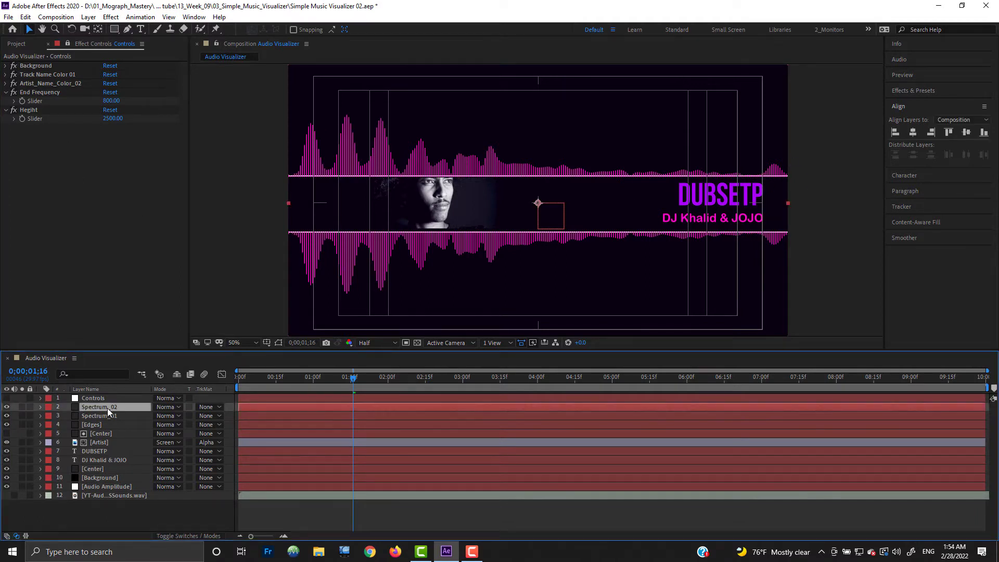
key(ctrl+d)
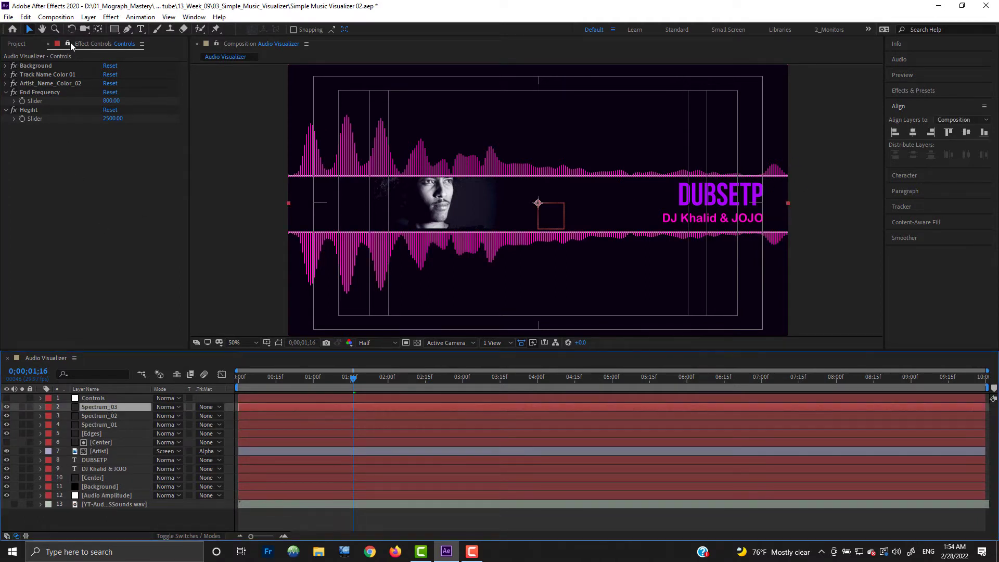
click(67, 43)
click(134, 264)
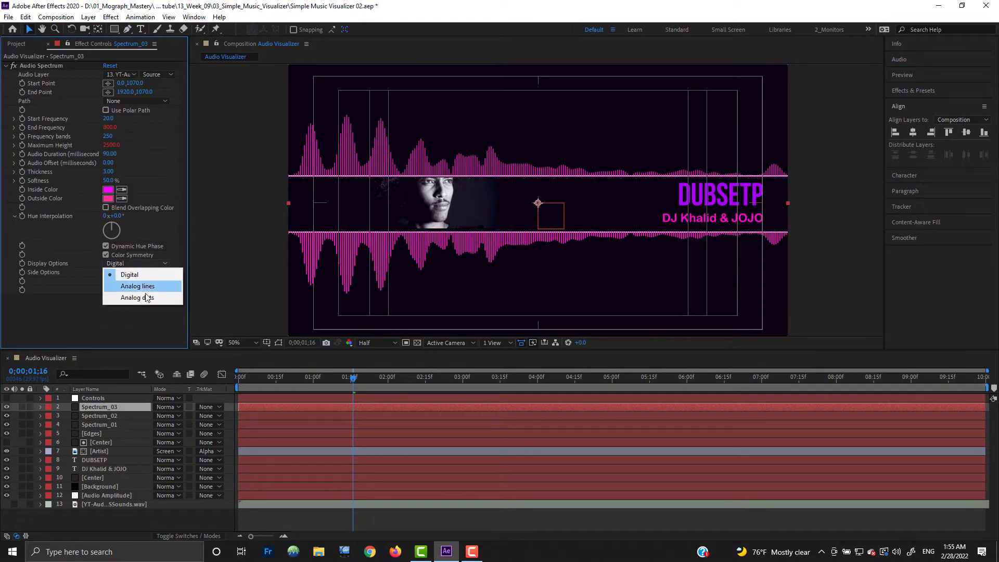
click(125, 286)
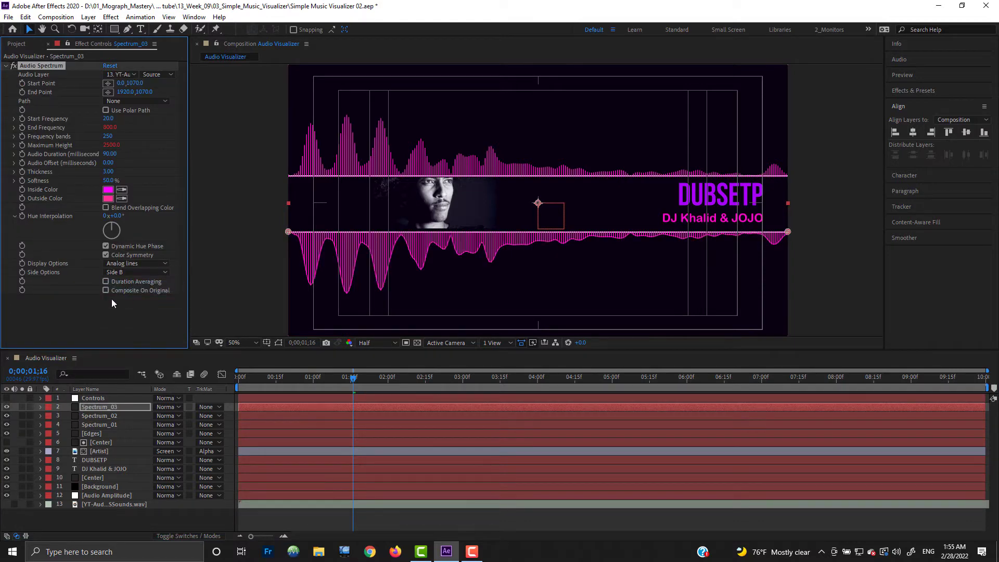
mouse_move(36, 147)
mouse_down()
mouse_move(6, 158)
mouse_move(21, 158)
mouse_up()
Duplicate Spectrum_01, set the copy to Analog lines with 55 Frequency bands, and preview the spectrums at other times.
click(116, 424)
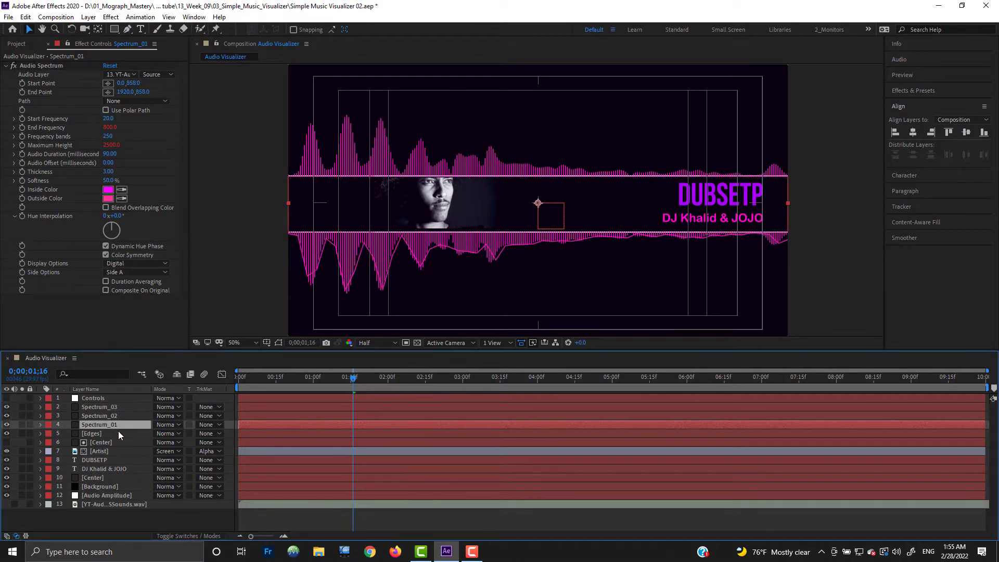
key(ctrl+d)
click(137, 263)
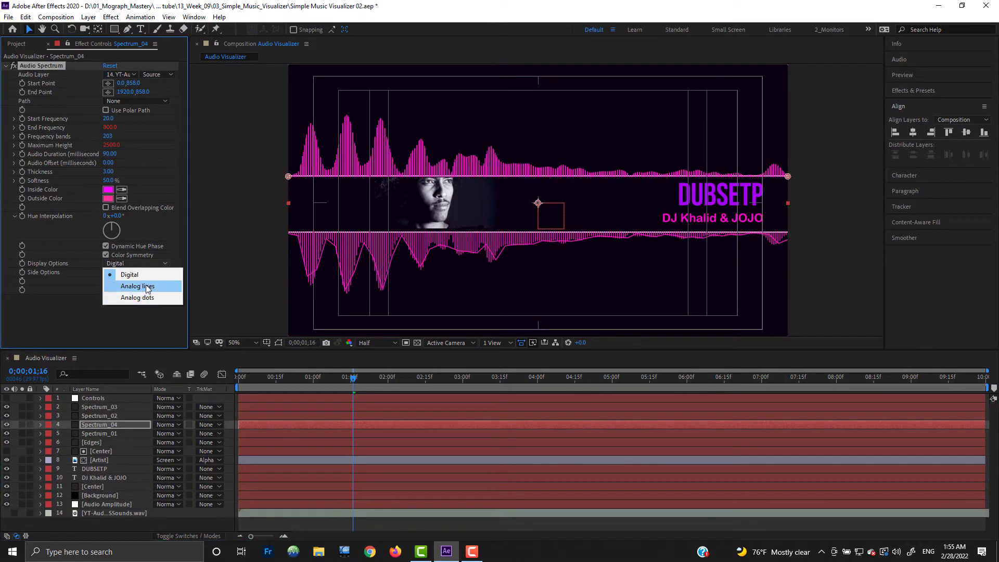
click(125, 286)
drag(111, 134, 48, 136)
click(328, 523)
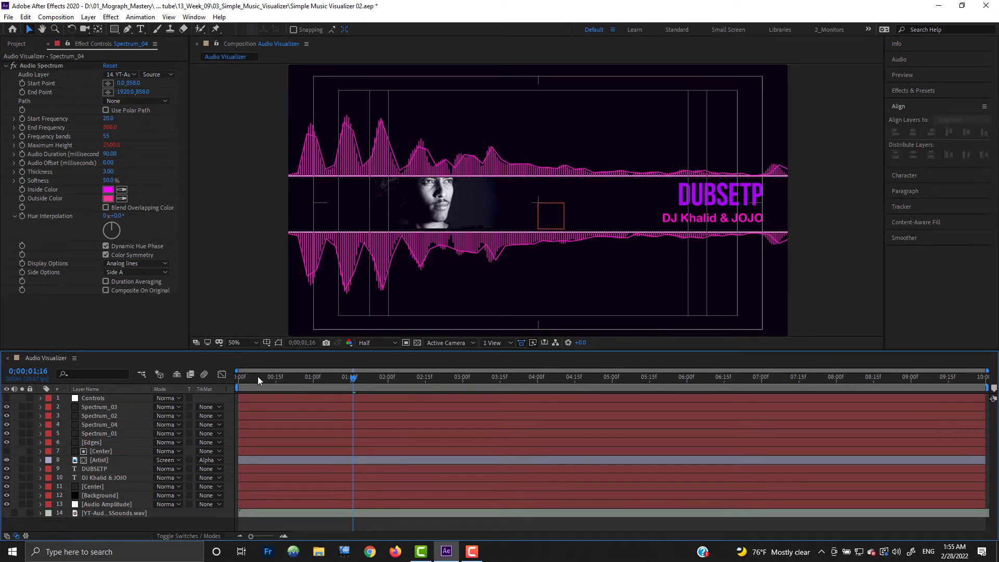
drag(252, 381, 353, 380)
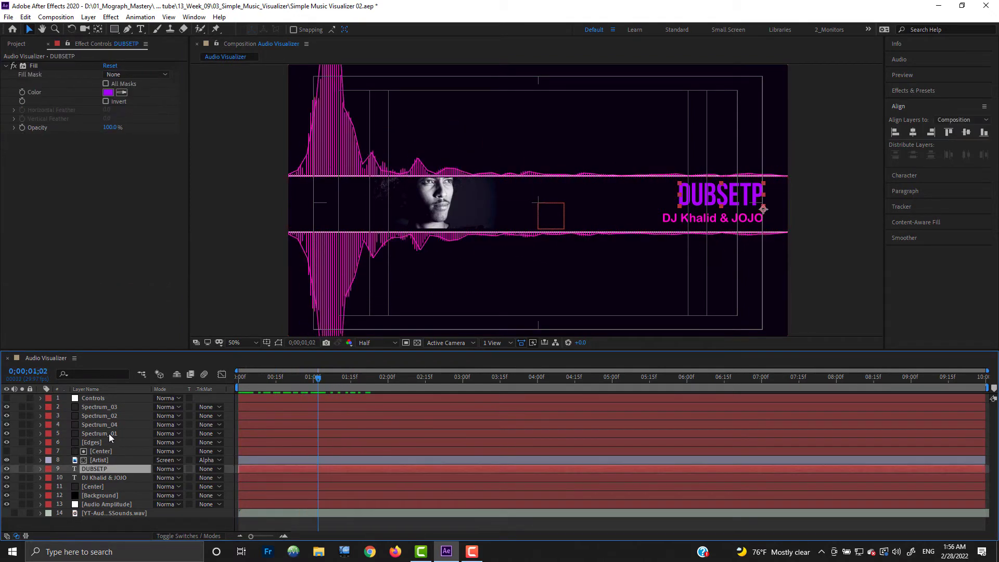
Pre-compose the four spectrum layers into a composition named Spectrum and mute the audio of the resulting layer.
click(110, 434)
shift+click(106, 407)
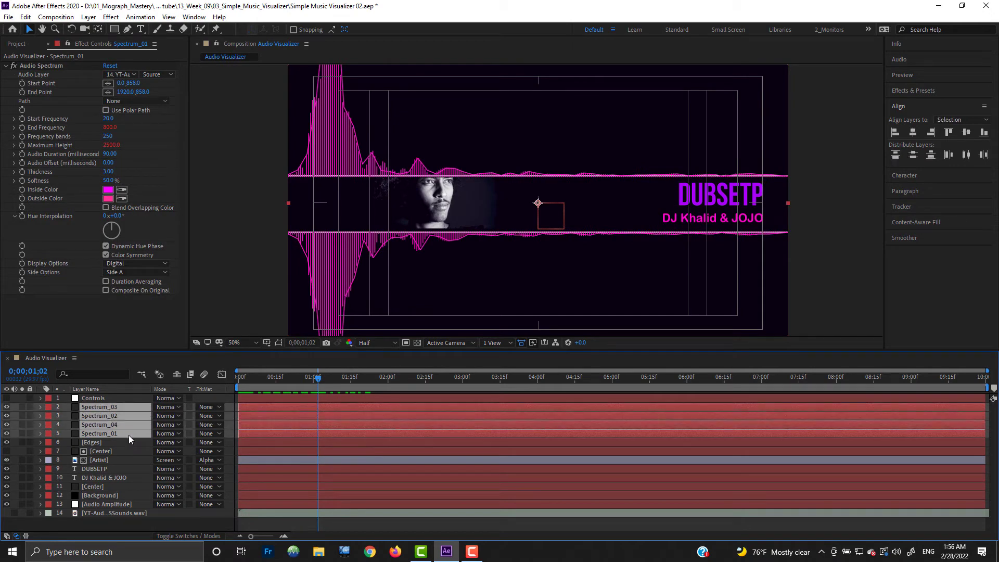
click(56, 17)
mouse_move(89, 17)
click(125, 359)
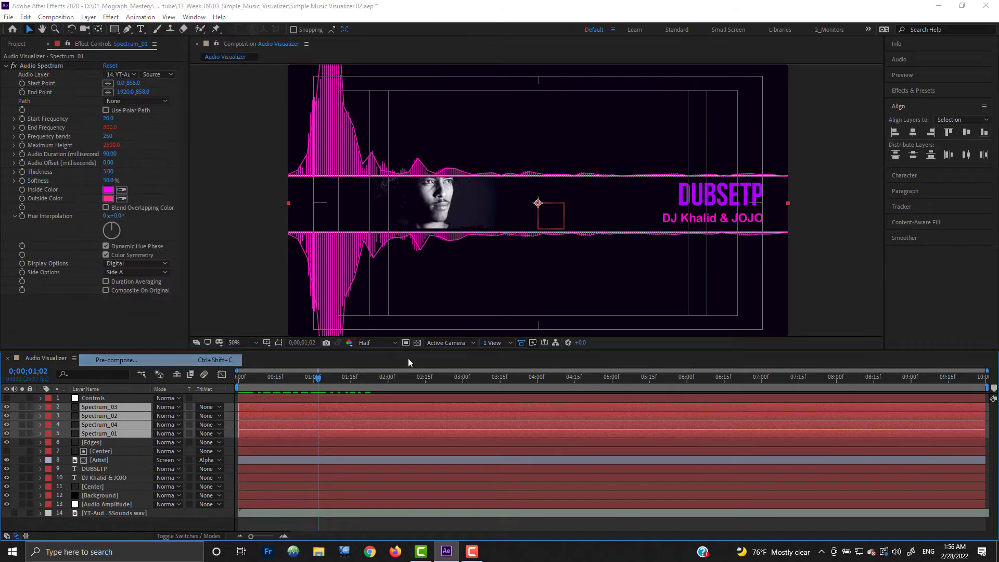
text(Spectrum)
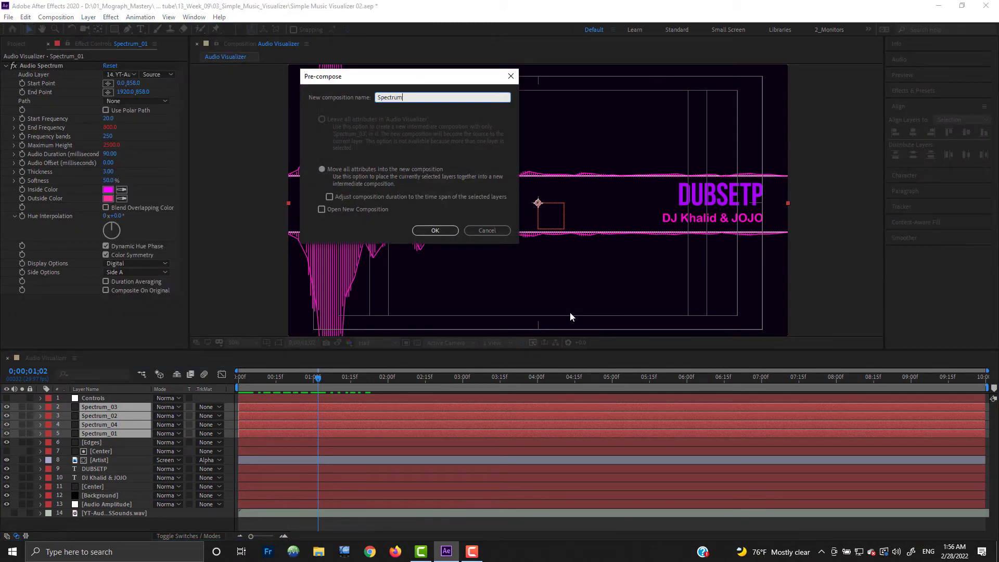
key(Return)
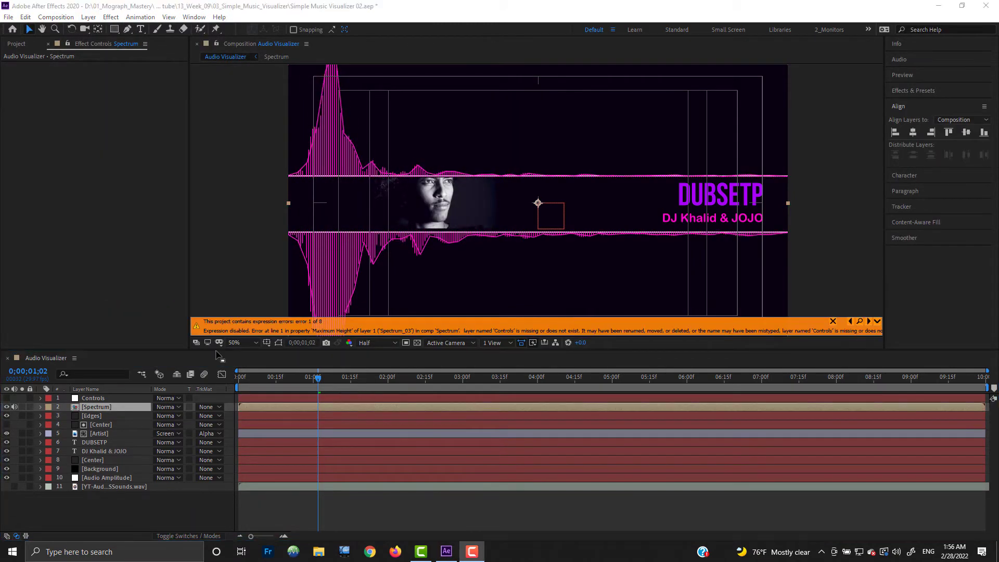
click(14, 407)
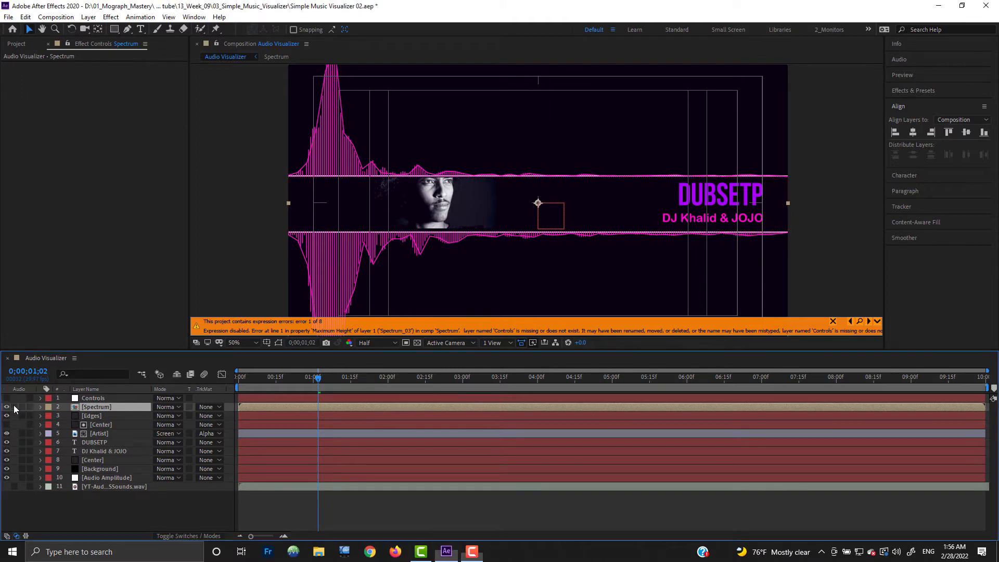
Open the Spectrum composition and reveal the modified properties and expressions of all its layers.
double_click(91, 408)
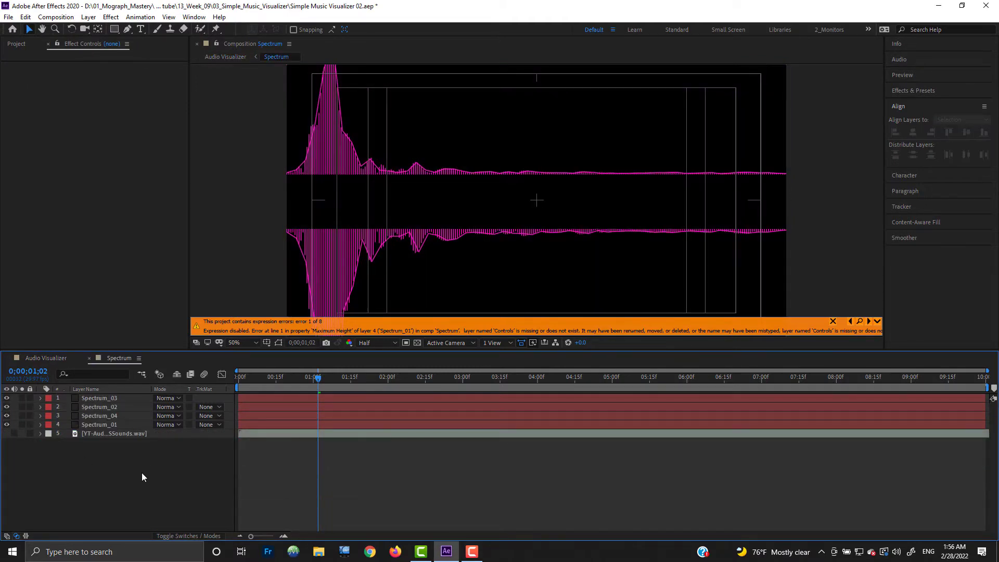
key(u)
key(u)
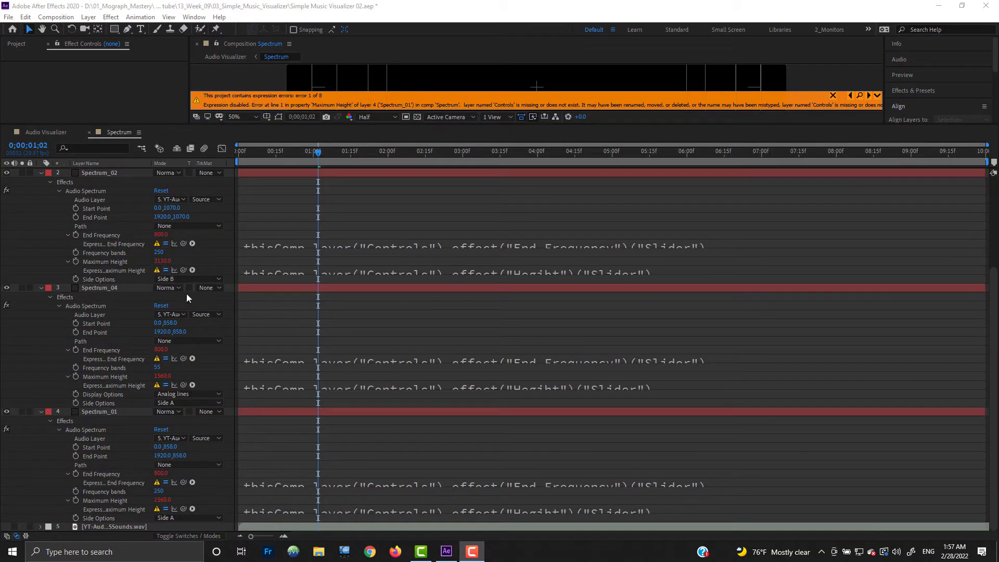
scroll(189, 298, up, 3)
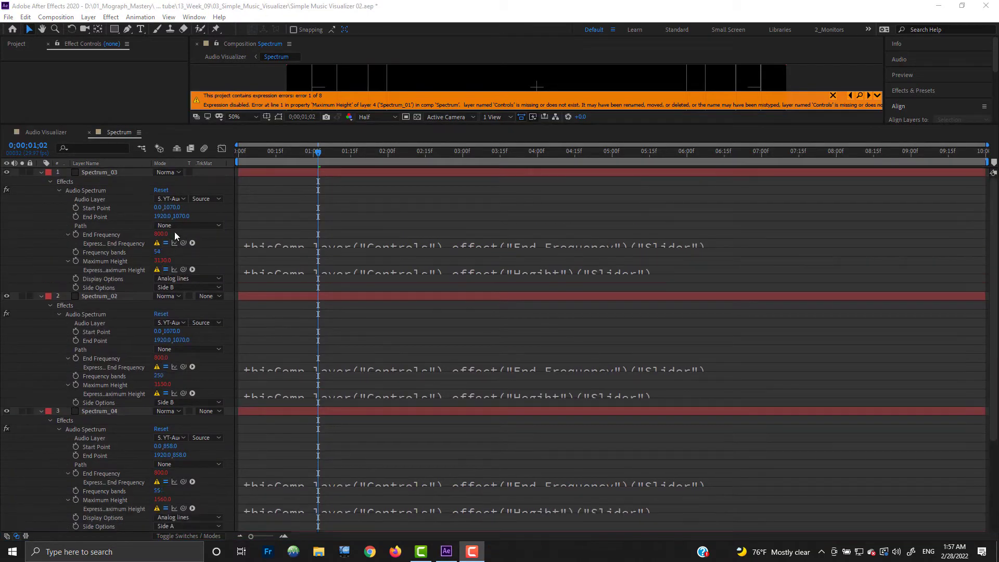
Open Spectrum_03's End Frequency expression and examine its thisComp and layer references to Controls.
click(286, 247)
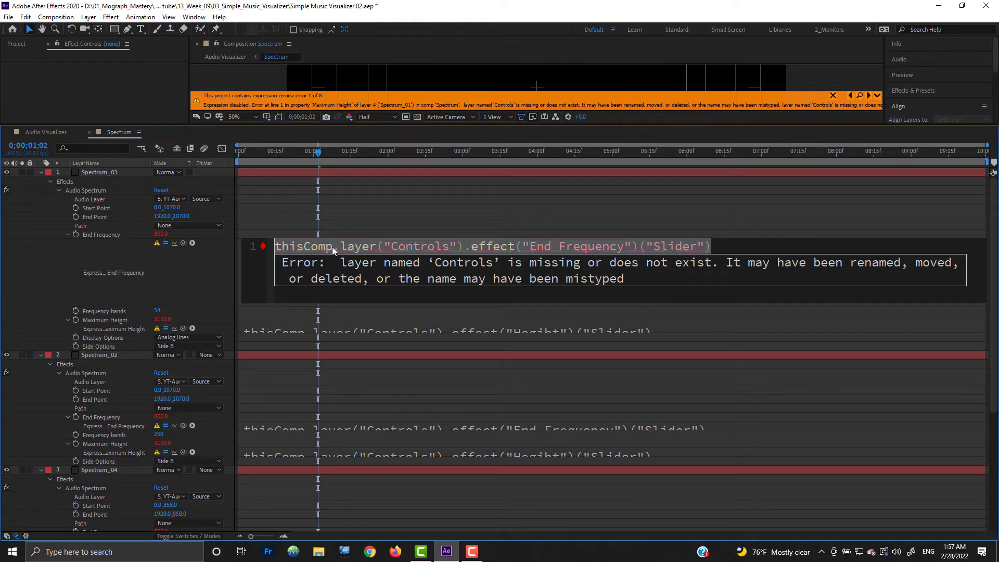
click(331, 248)
double_click(278, 246)
double_click(350, 248)
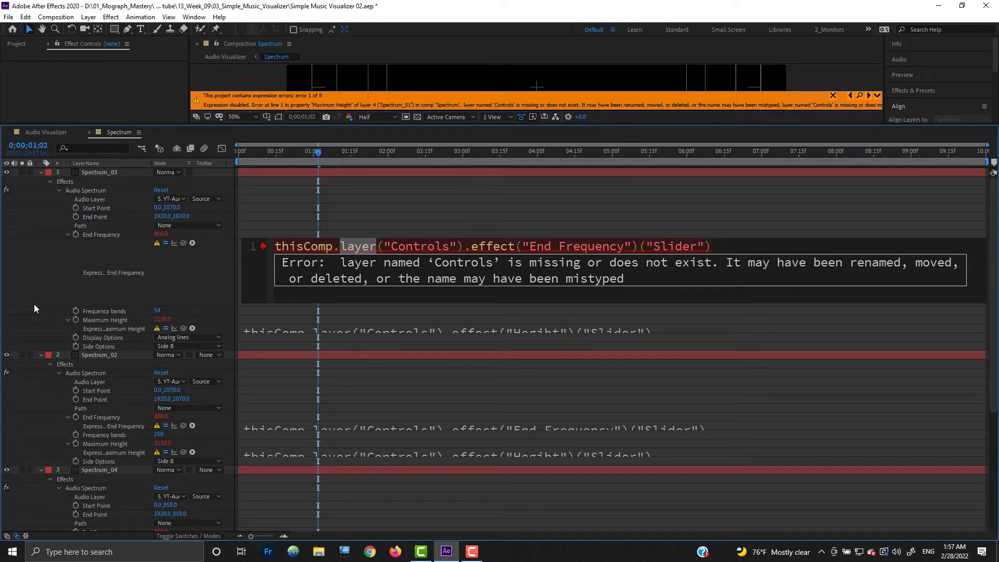
Replace thisComp in Spectrum_03's End Frequency expression with comp("Audio Visualizer").
click(100, 297)
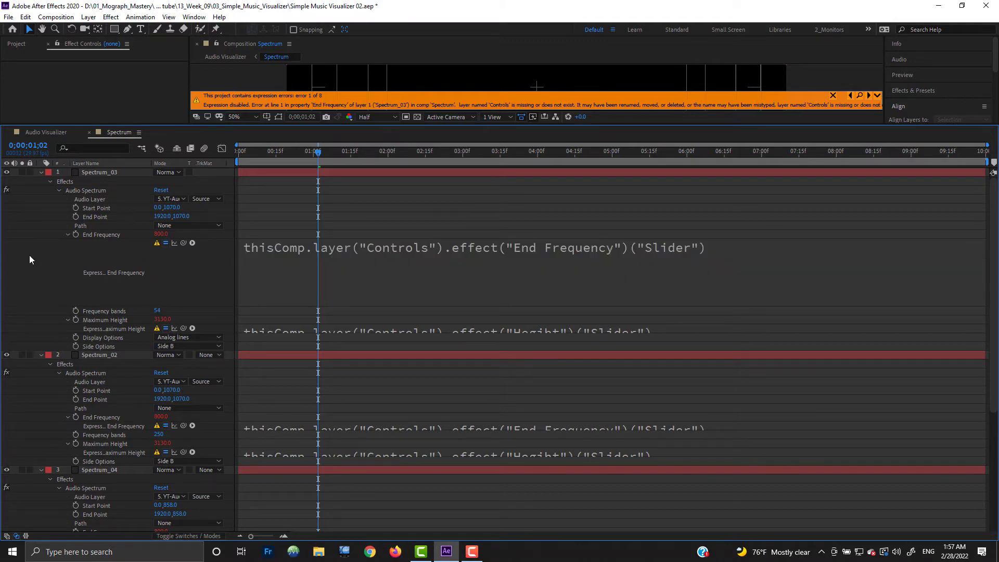
key(ctrl+grave)
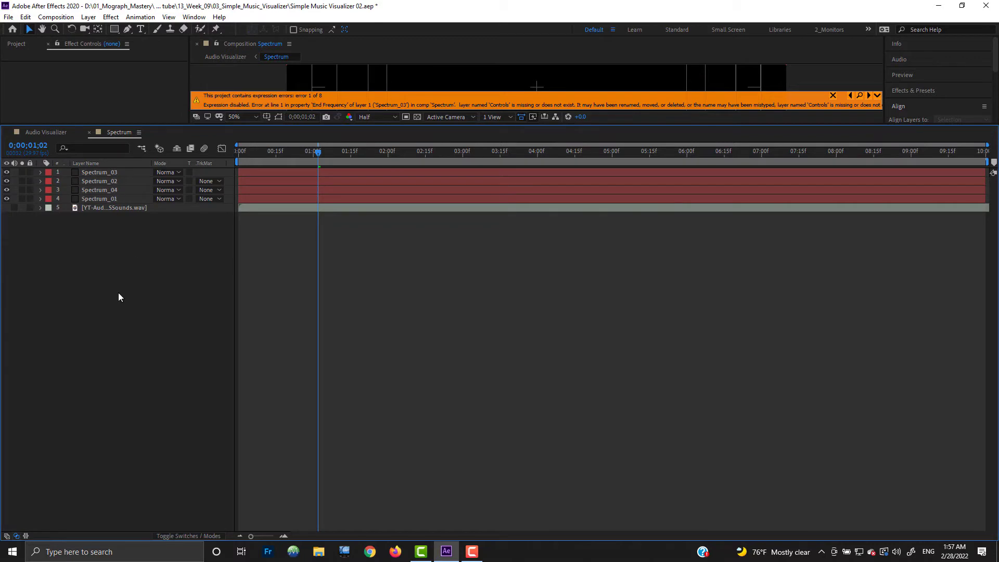
key(u)
key(u)
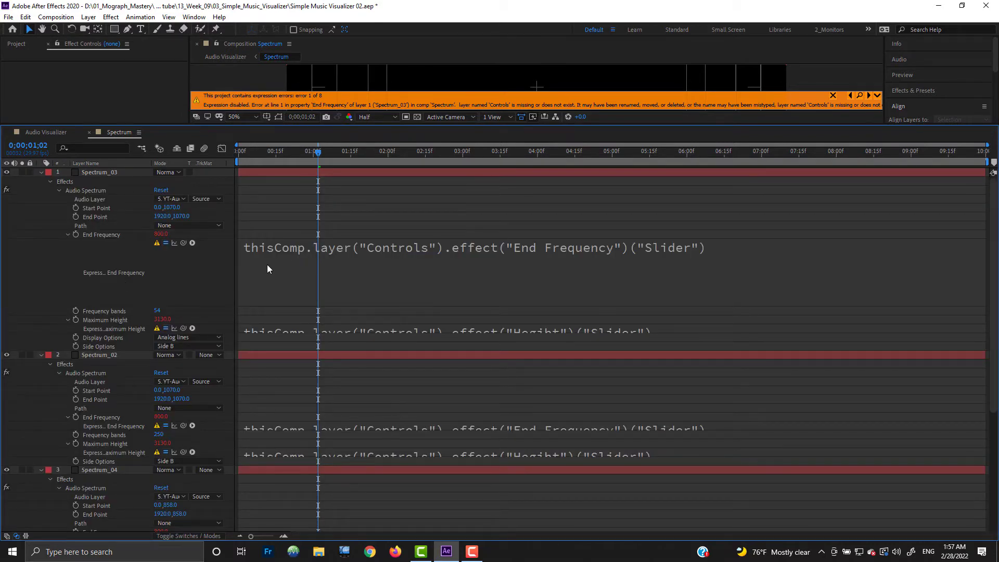
click(282, 248)
drag(311, 248, 248, 252)
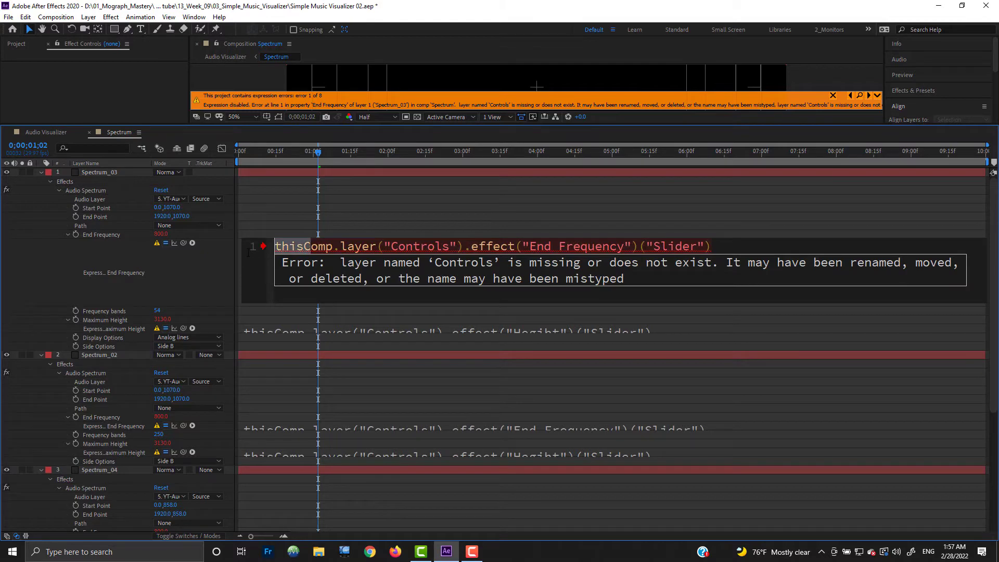
text(c)
key(Escape)
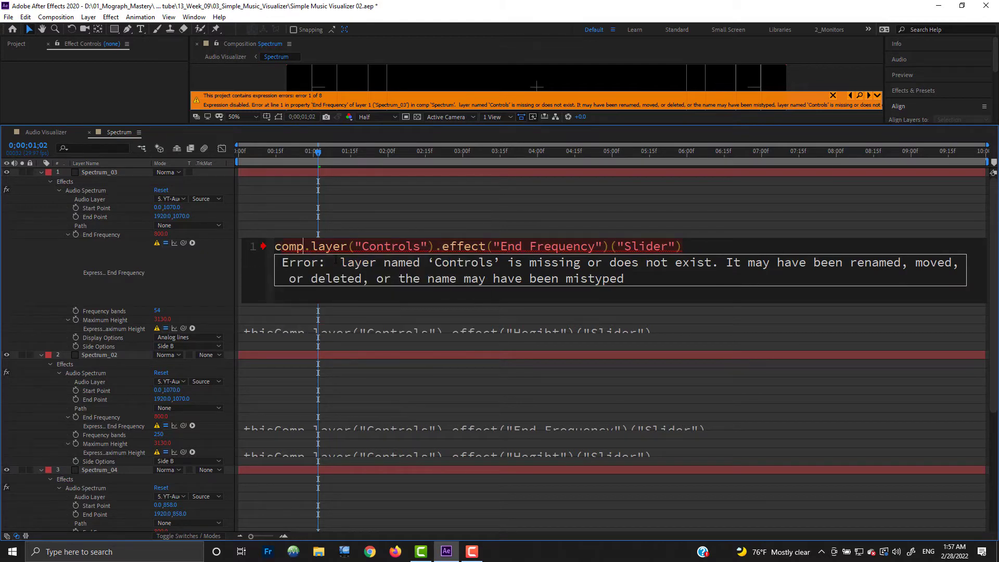
text(())
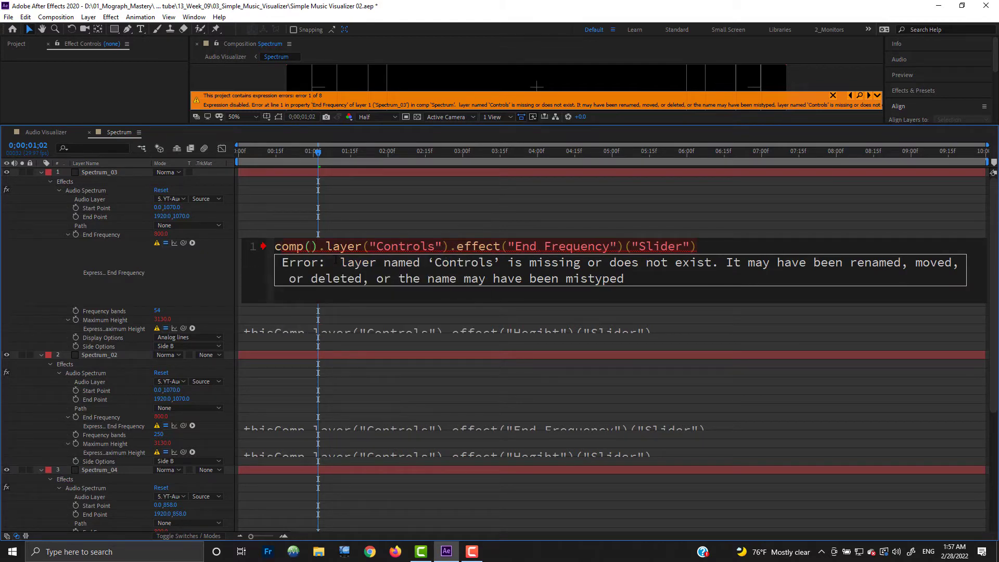
text("")
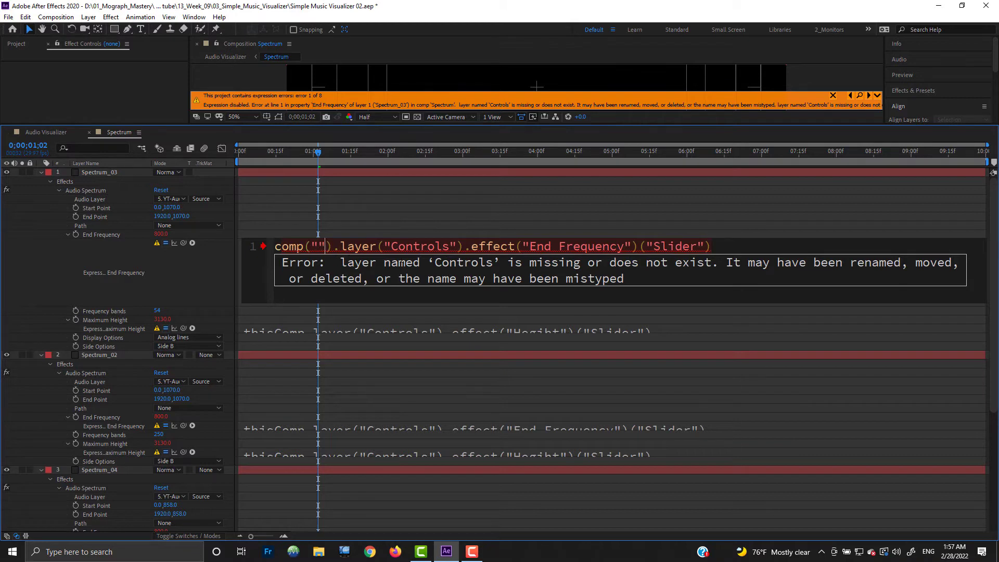
text(Audio)
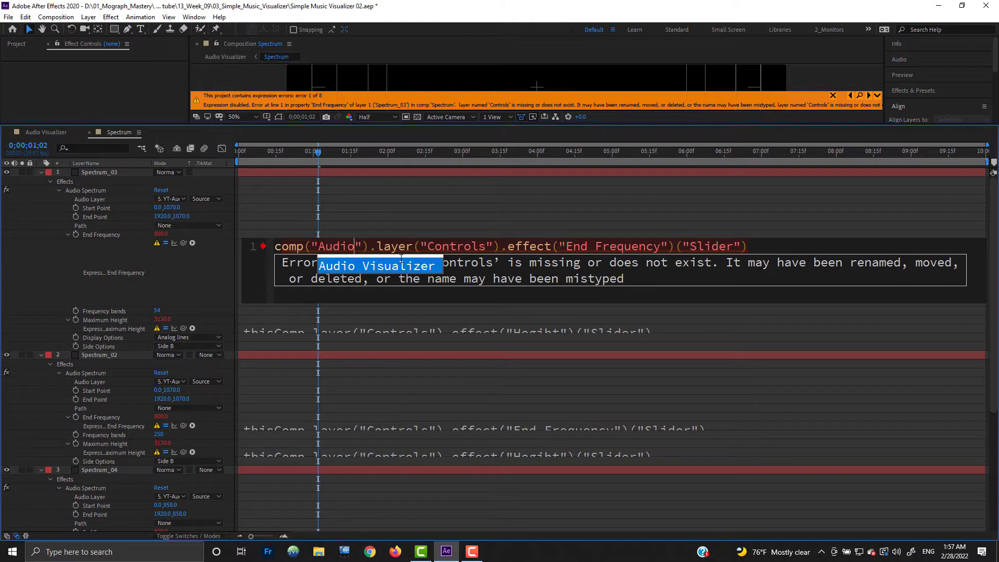
click(401, 258)
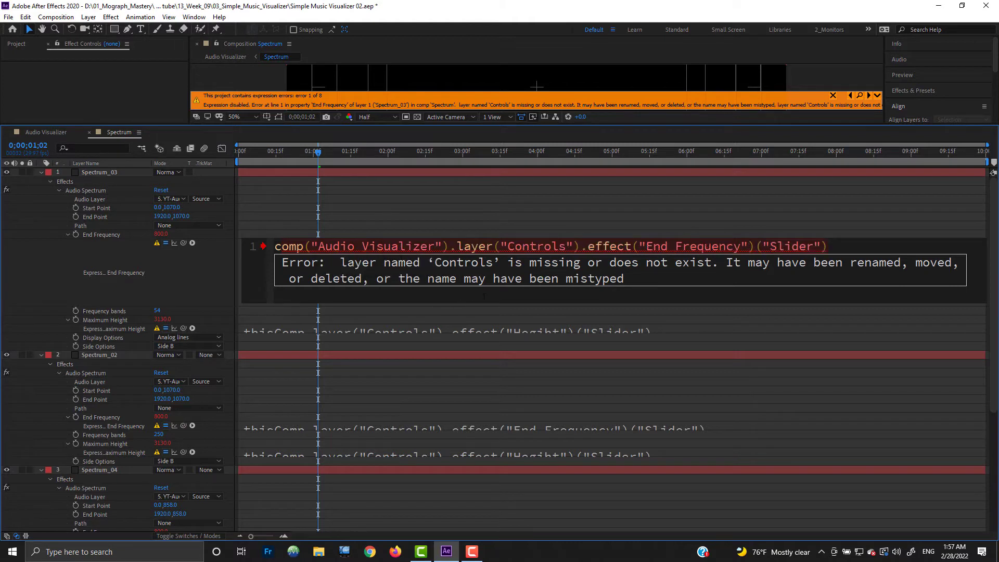
click(12, 278)
Copy comp("Audio Visualizer") from that expression and substitute it for thisComp in Spectrum_03's Maximum Height expression.
click(424, 249)
click(424, 248)
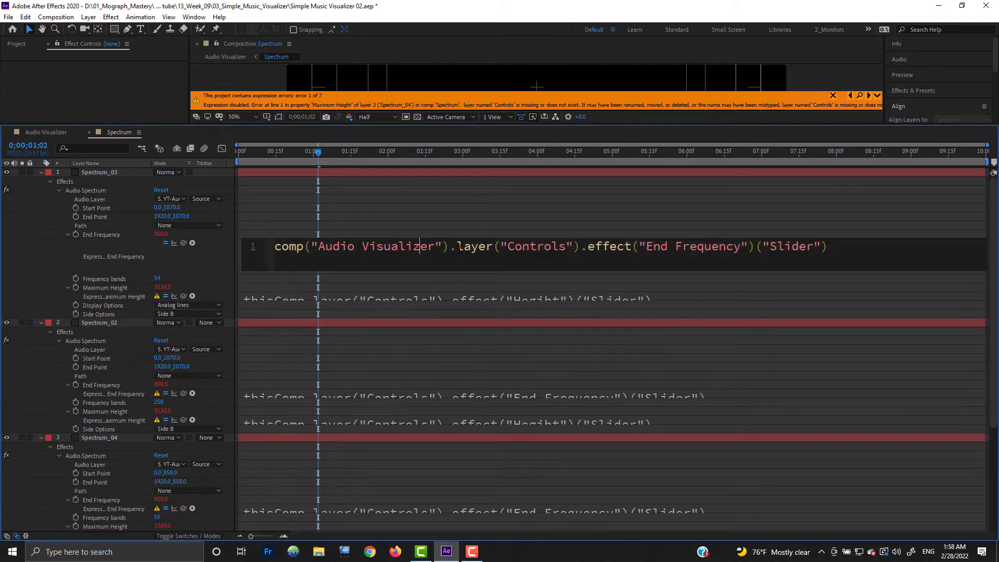
drag(449, 247, 191, 246)
key(ctrl+c)
click(296, 300)
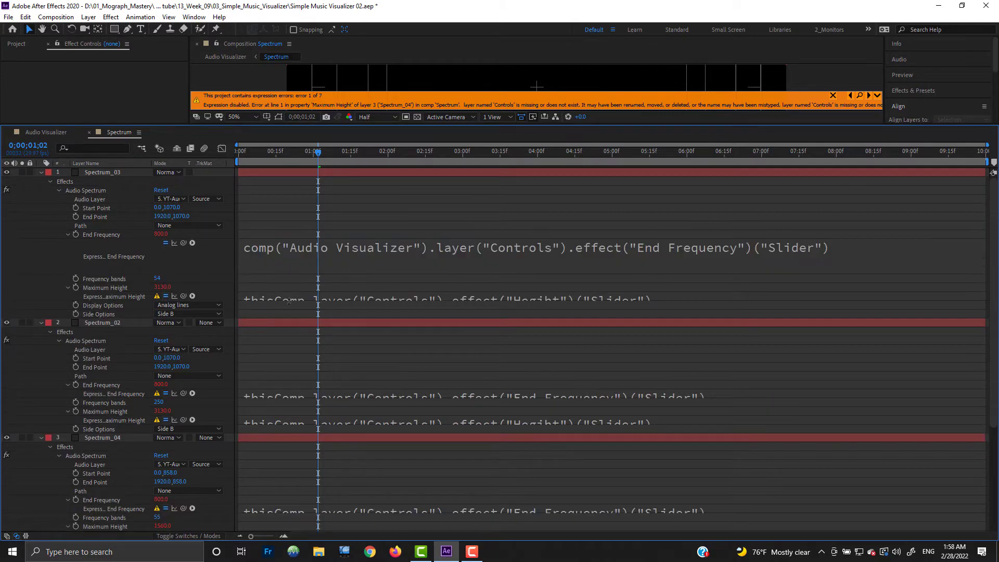
click(320, 300)
double_click(321, 302)
key(ctrl+v)
click(49, 306)
Replace thisComp with the copied comp("Audio Visualizer") in Spectrum_02's End Frequency and Maximum Height expressions.
scroll(274, 373, down, 3)
double_click(293, 374)
key(ctrl+v)
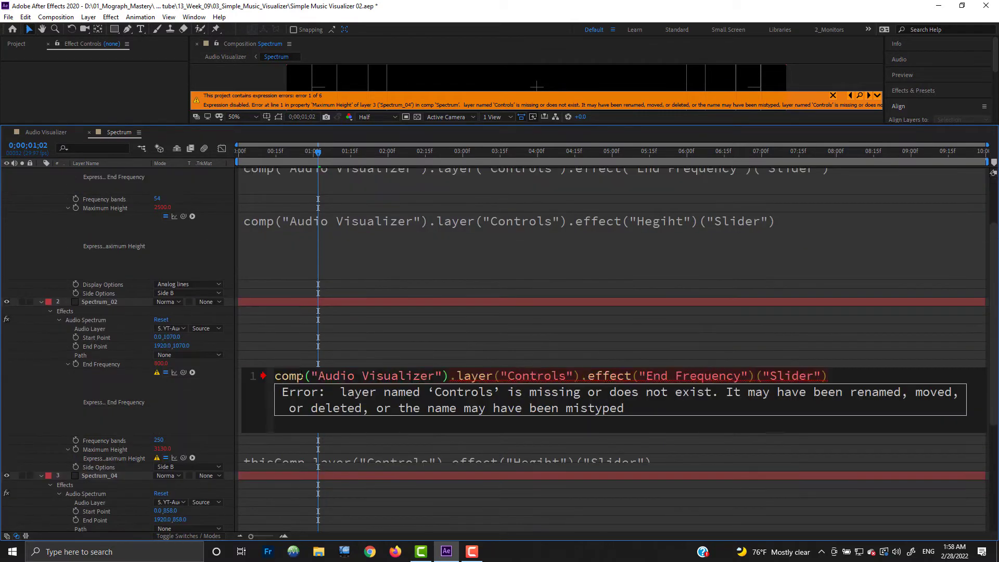
click(292, 446)
scroll(288, 395, down, 3)
double_click(301, 355)
key(ctrl+v)
click(322, 421)
Replace thisComp with the copied comp("Audio Visualizer") in Spectrum_04's End Frequency and Maximum Height expressions.
scroll(324, 384, down, 4)
double_click(292, 362)
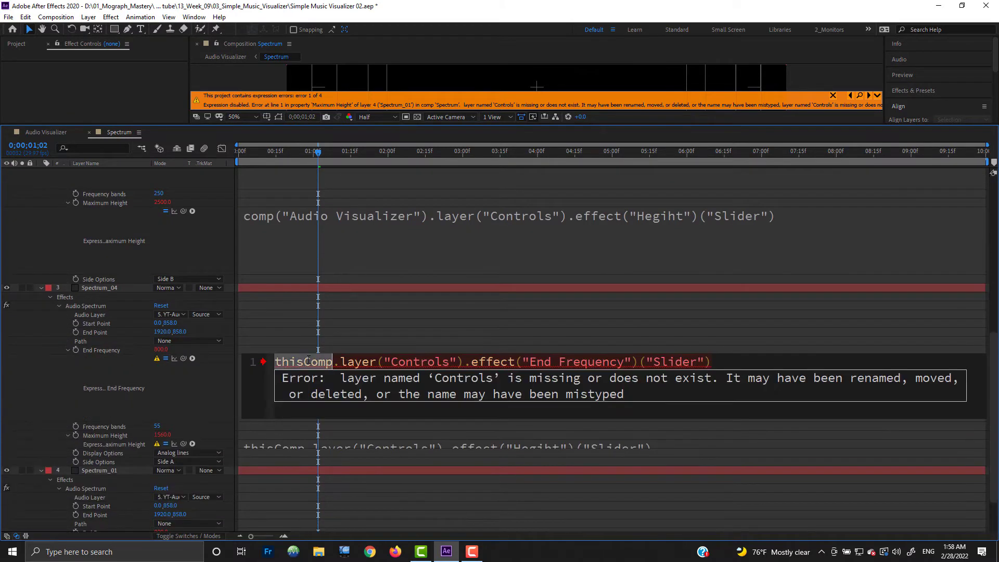
key(ctrl+v)
click(318, 447)
double_click(291, 384)
key(ctrl+v)
click(315, 425)
Replace thisComp with the copied comp("Audio Visualizer") in Spectrum_01's End Frequency and Maximum Height expressions.
scroll(315, 425, down, 3)
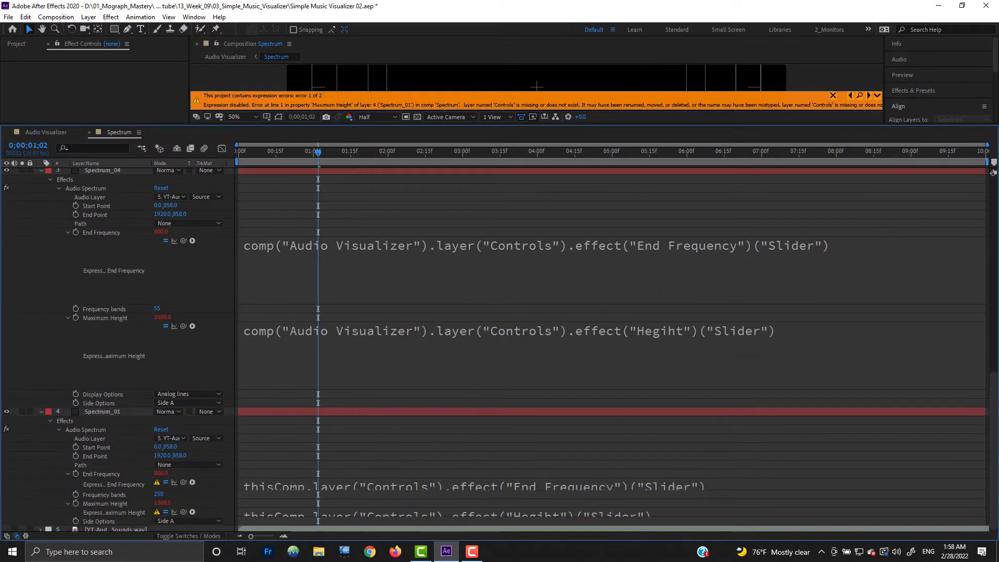
double_click(291, 485)
key(ctrl+v)
click(315, 425)
scroll(316, 426, down, 2)
double_click(281, 511)
key(ctrl+v)
click(38, 483)
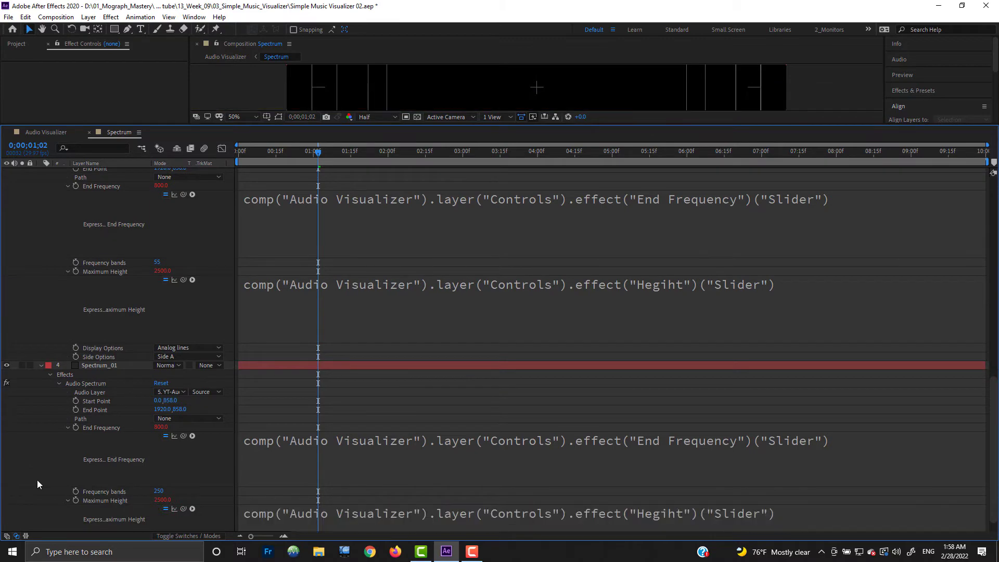
Collapse the properties, enlarge the preview, close the Spectrum composition and move the Spectrum layer directly below the lower Center layer in Audio Visualizer.
scroll(26, 268, up, 12)
key(u)
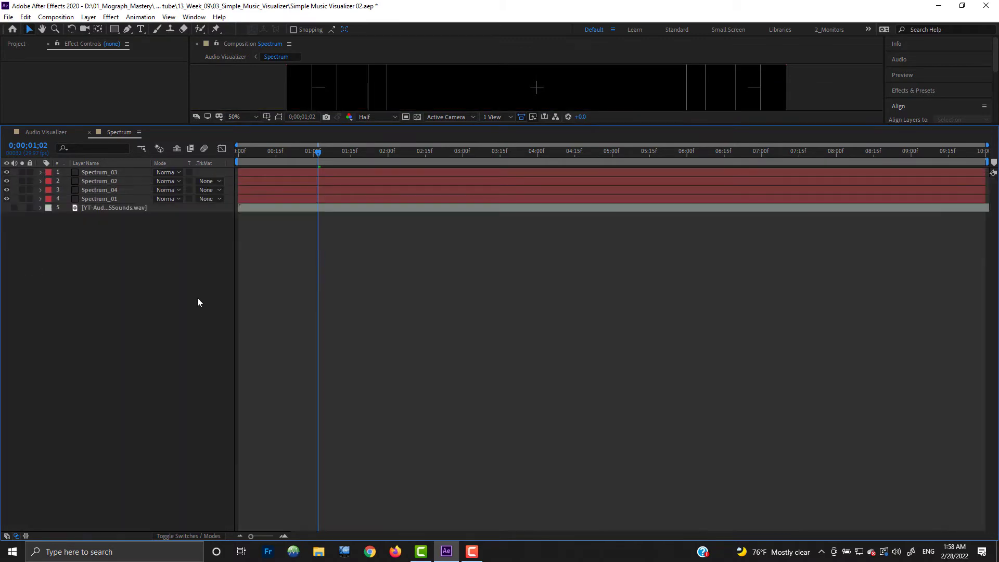
drag(275, 127, 273, 384)
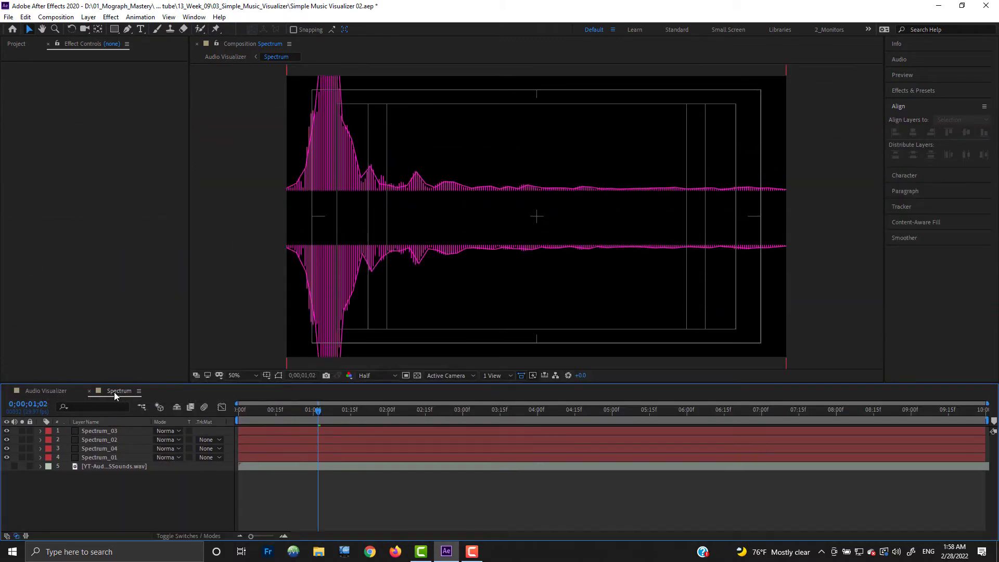
click(89, 390)
drag(96, 440, 100, 495)
click(102, 483)
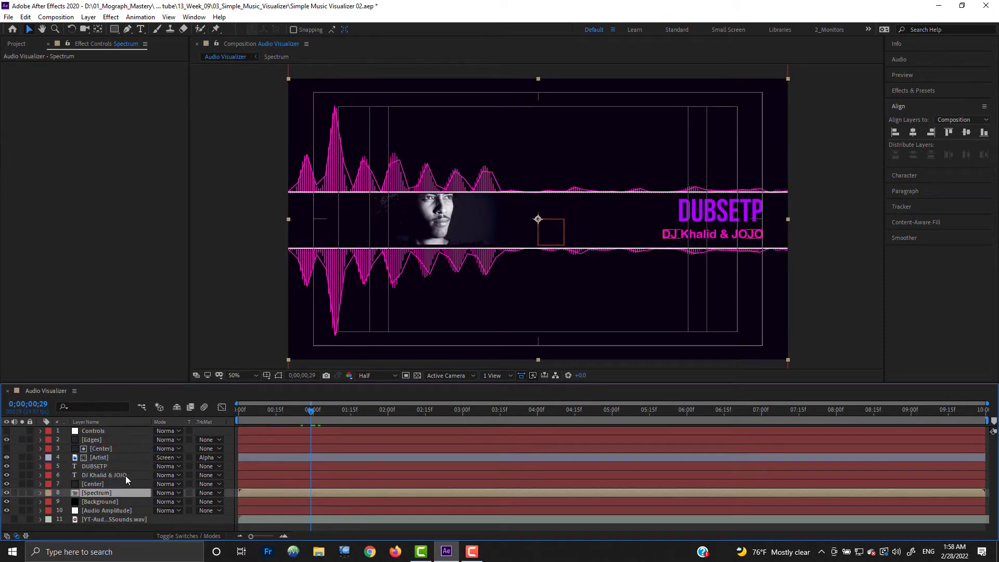
Pre-compose the two text layers, the Artist layer and its Center matte into a composition named Center.
click(96, 474)
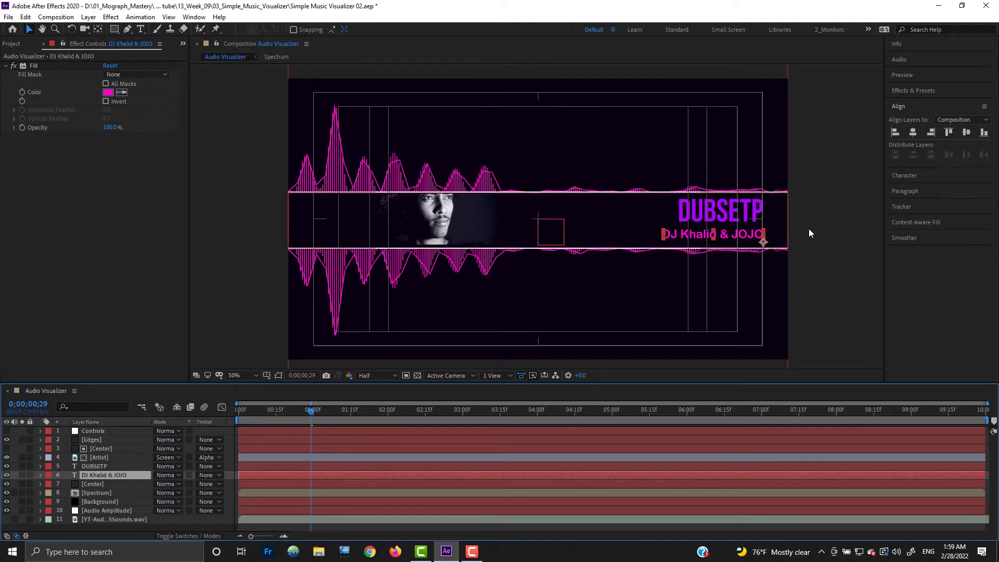
shift+click(102, 449)
key(ctrl+shift+c)
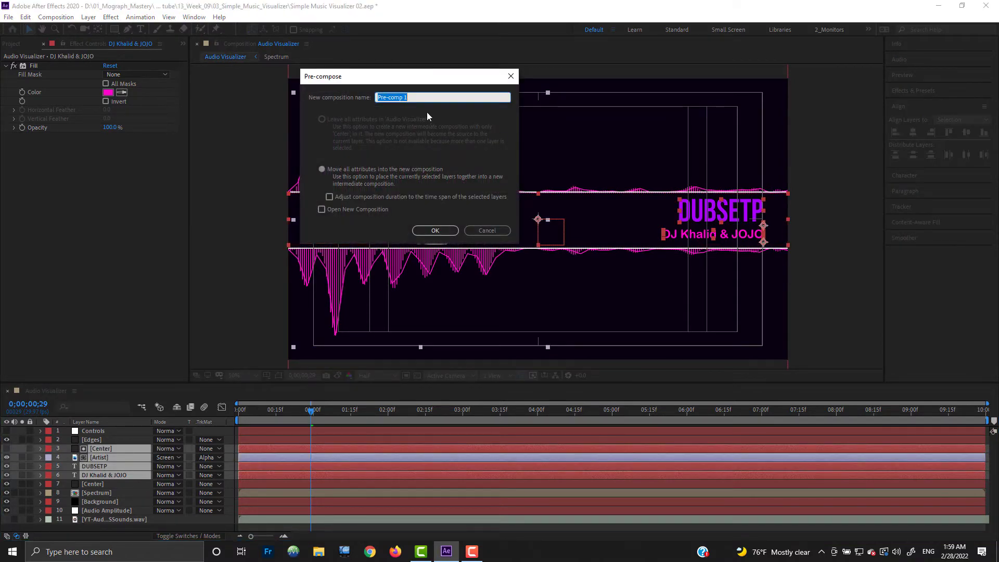
text(Center)
key(Return)
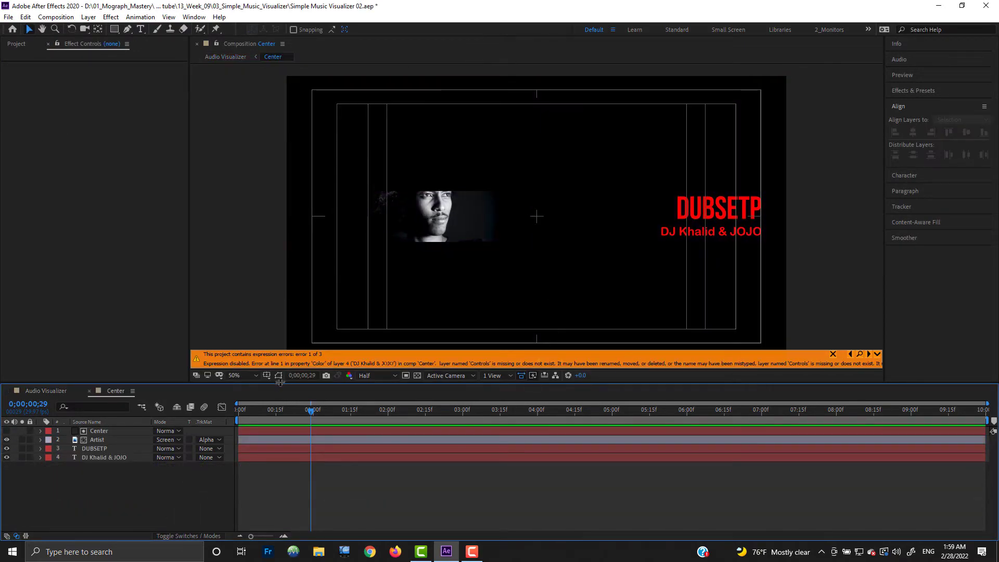
In the Center composition, replace thisComp with comp("Audio Visualizer") in the Fill Color expressions of the Center, DUBSETP and DJ Khalid & JOJO layers.
drag(283, 385, 279, 82)
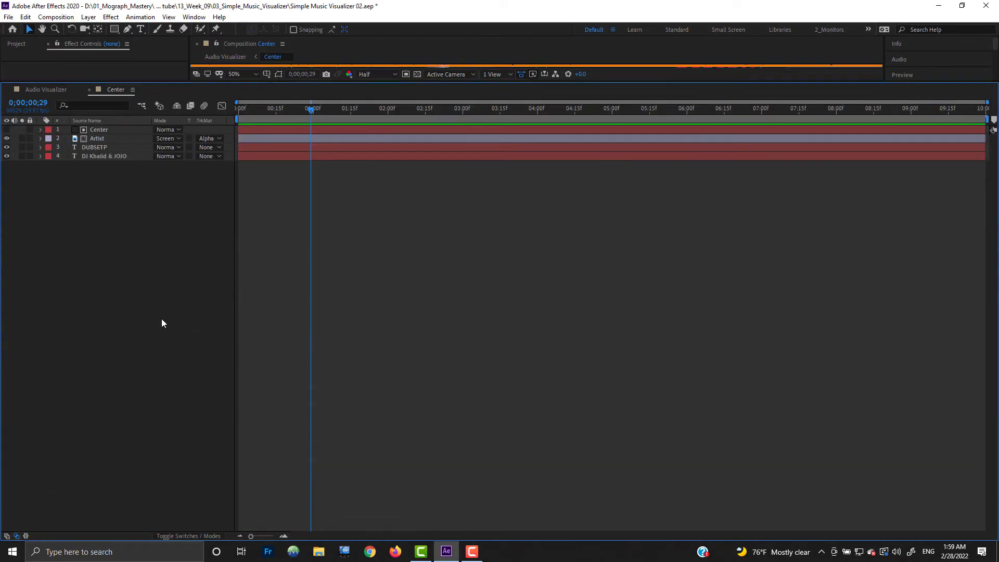
key(u)
key(u)
double_click(283, 166)
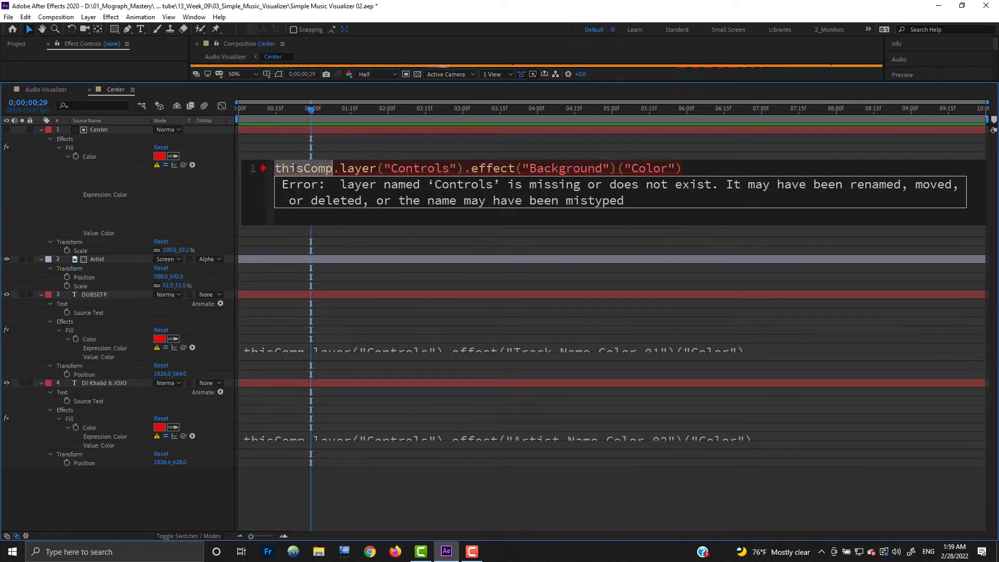
key(ctrl+v)
double_click(281, 349)
key(ctrl+v)
double_click(304, 416)
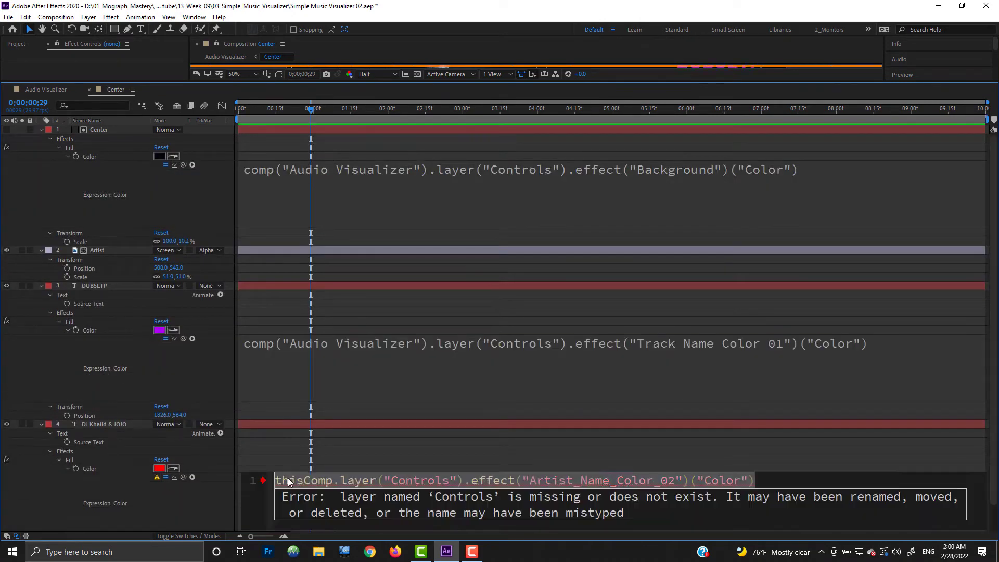
key(ctrl+v)
click(486, 286)
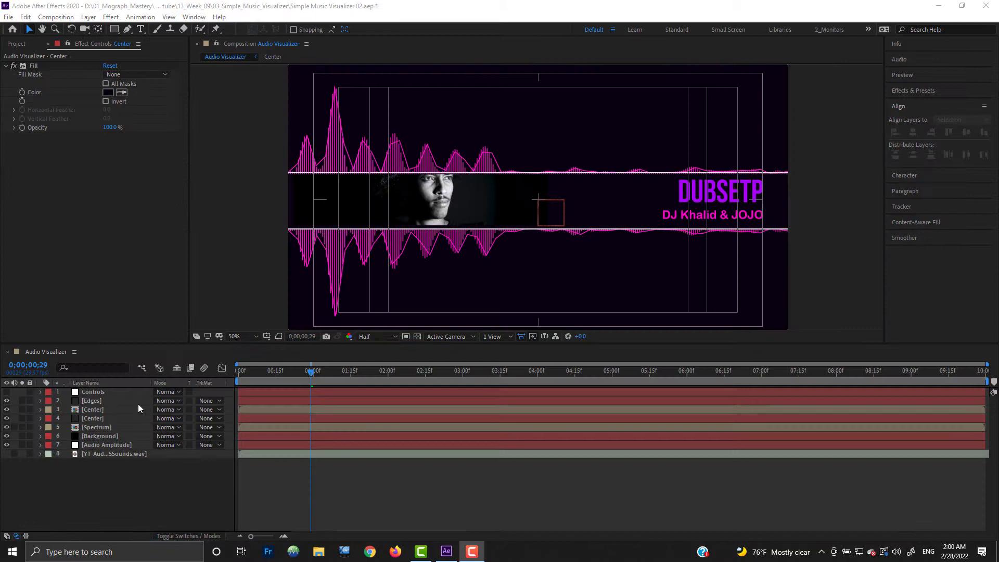
Apply the Gradient Ramp effect to the Spectrum layer in Audio Visualizer and reveal its properties in the timeline.
click(117, 476)
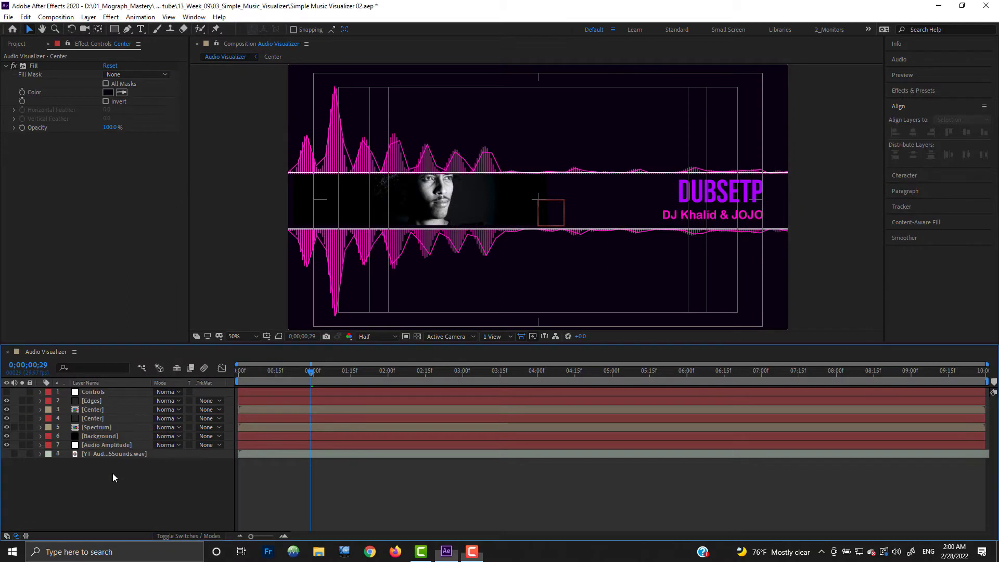
click(130, 427)
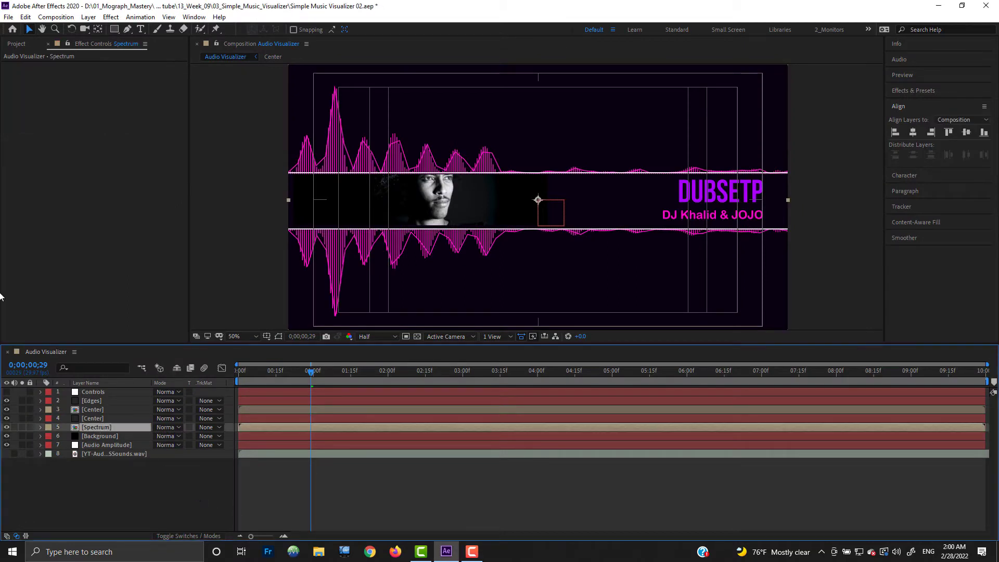
right_click(103, 428)
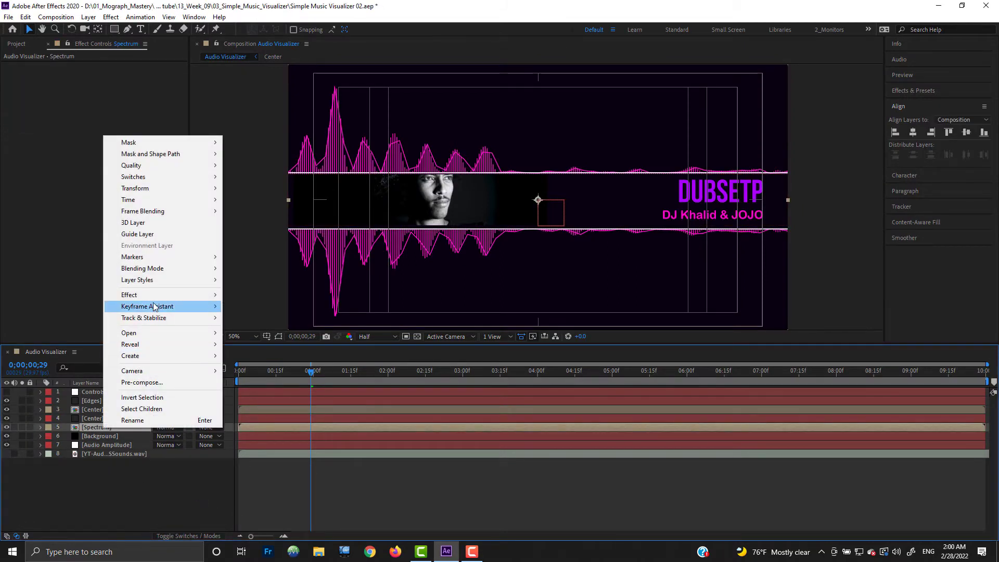
mouse_move(156, 295)
mouse_move(279, 406)
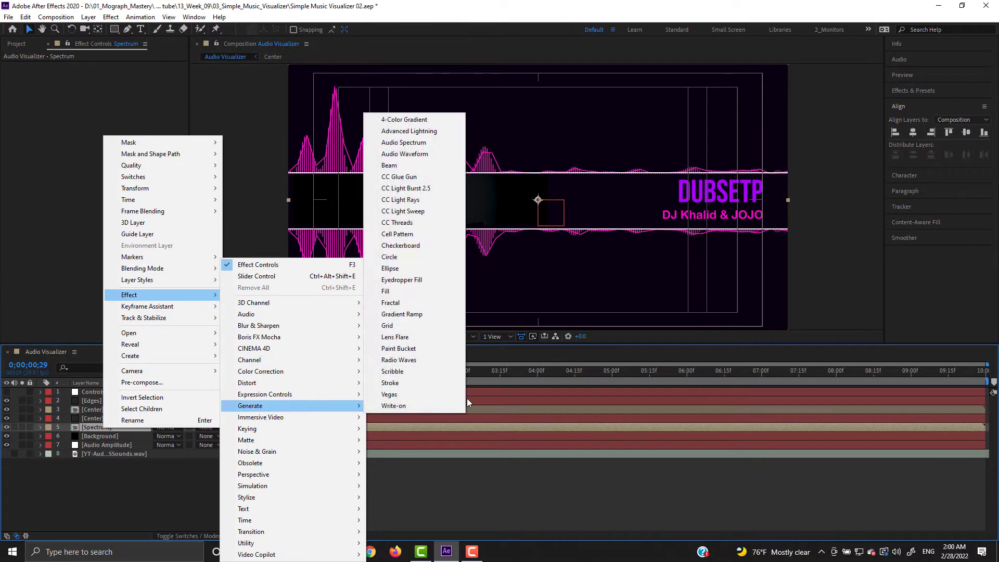
key(comma)
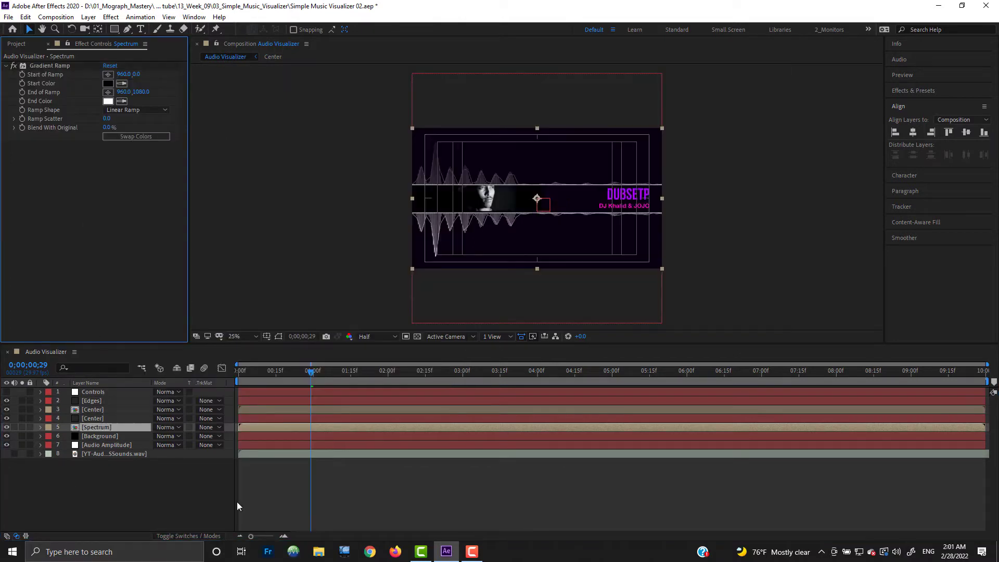
key(e)
click(58, 437)
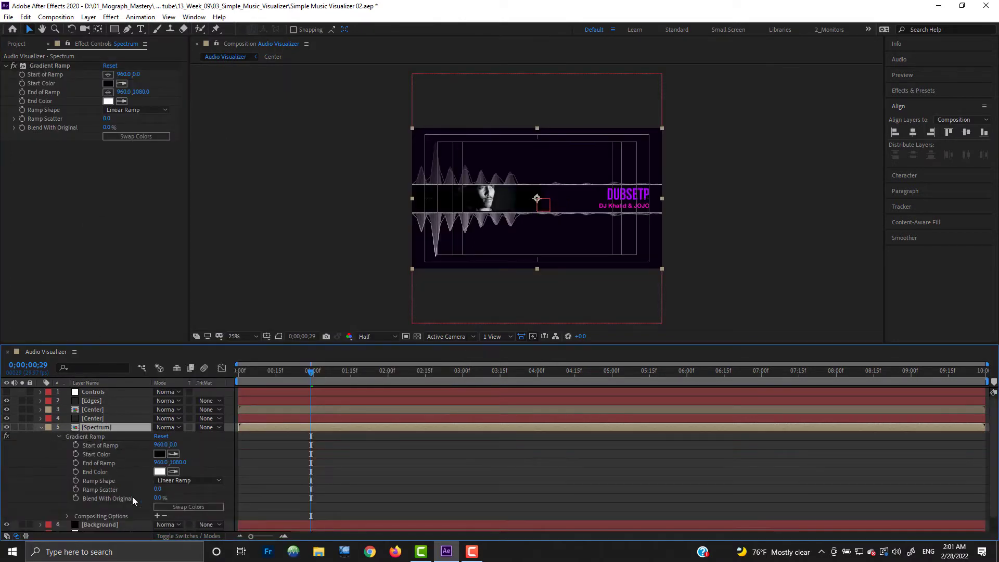
Add a Color Control effect to the Controls null and name it Main_Color_01.
click(99, 392)
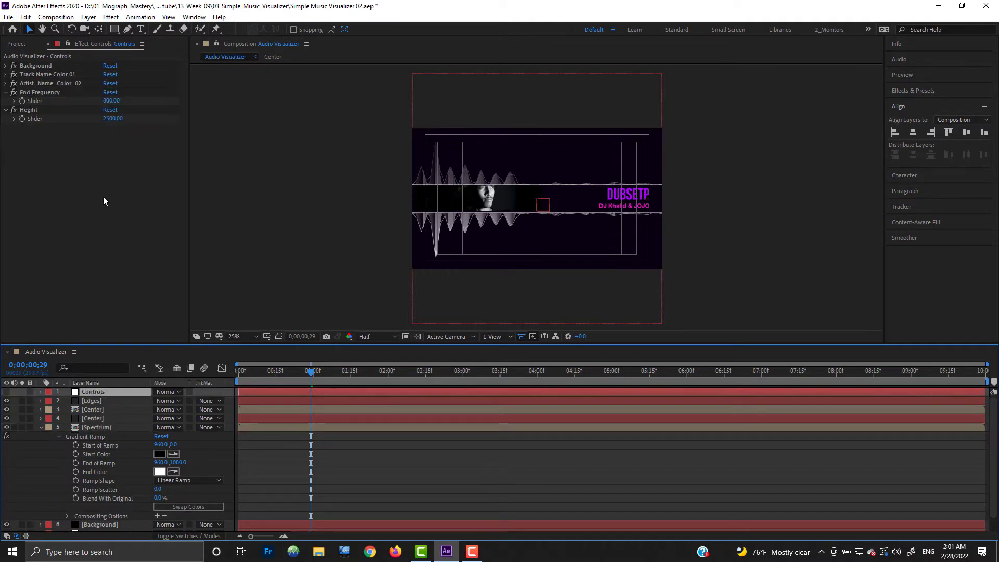
right_click(112, 160)
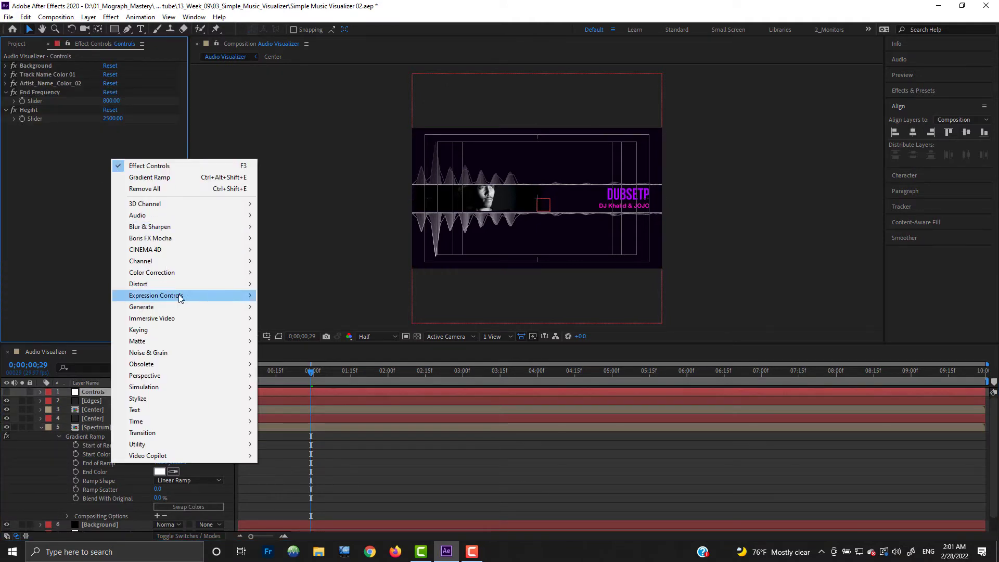
mouse_move(181, 296)
click(292, 330)
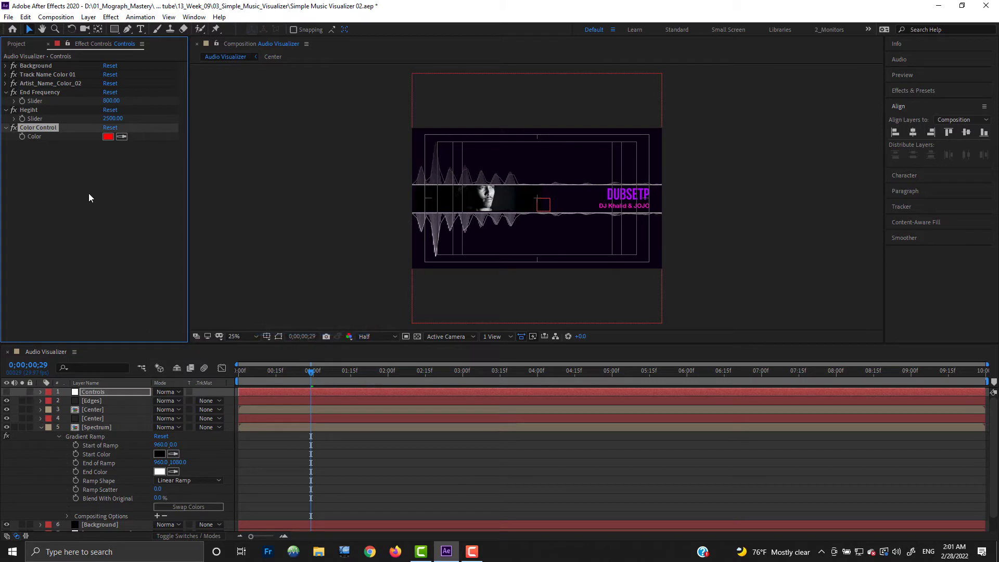
key(Return)
text(MAin_Co)
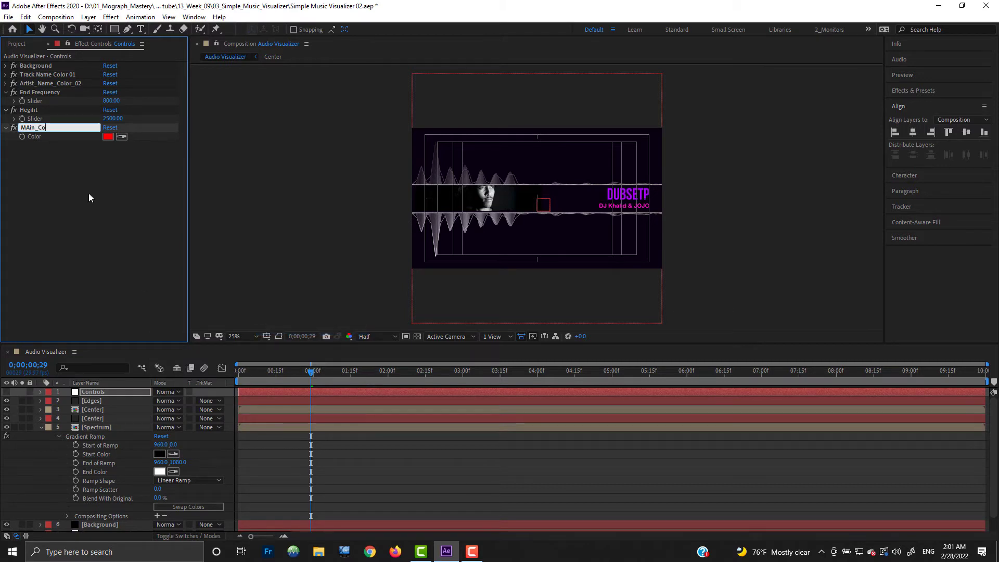
text(lor_01)
key(Return)
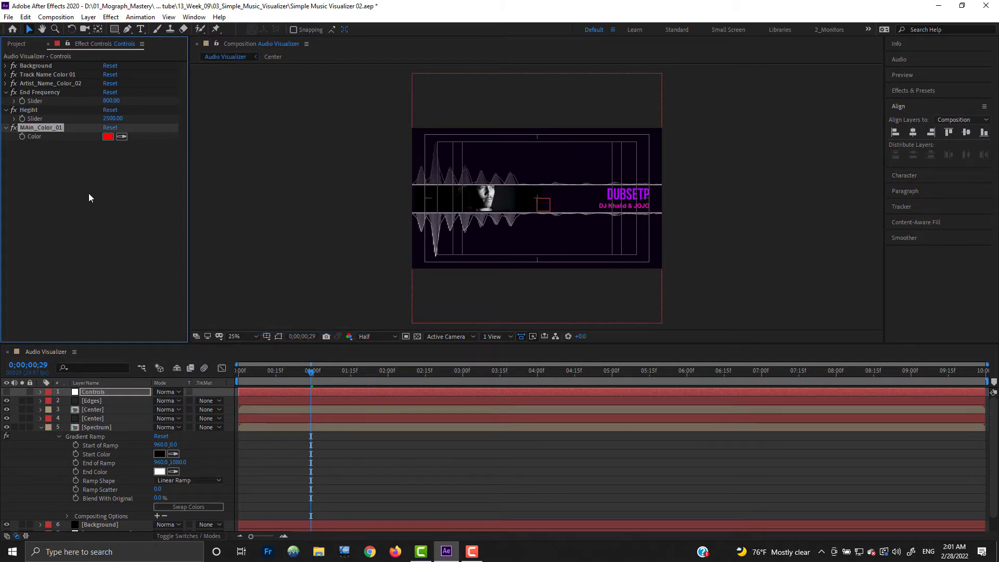
key(Return)
key(Home)
key(Right)
key(shift+Right)
text(a)
key(Return)
Duplicate the Main_Color_01 control on the Controls null as Main_Color_02.
key(ctrl+d)
key(Return)
key(End)
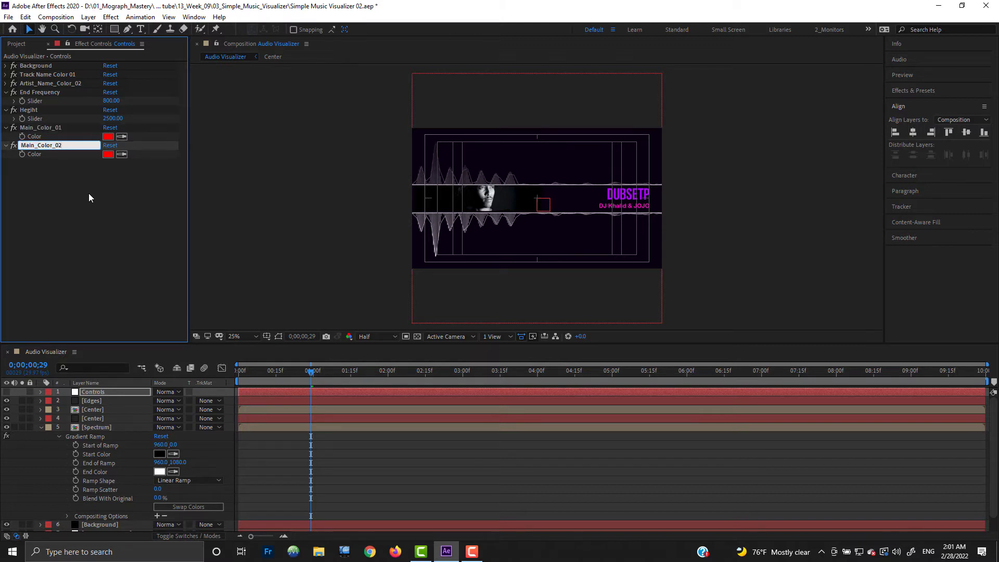
key(Return)
Set Main_Color_01 to a saturated violet and Main_Color_02 to a bright magenta.
click(107, 154)
drag(128, 24, 113, 24)
click(241, 27)
click(111, 154)
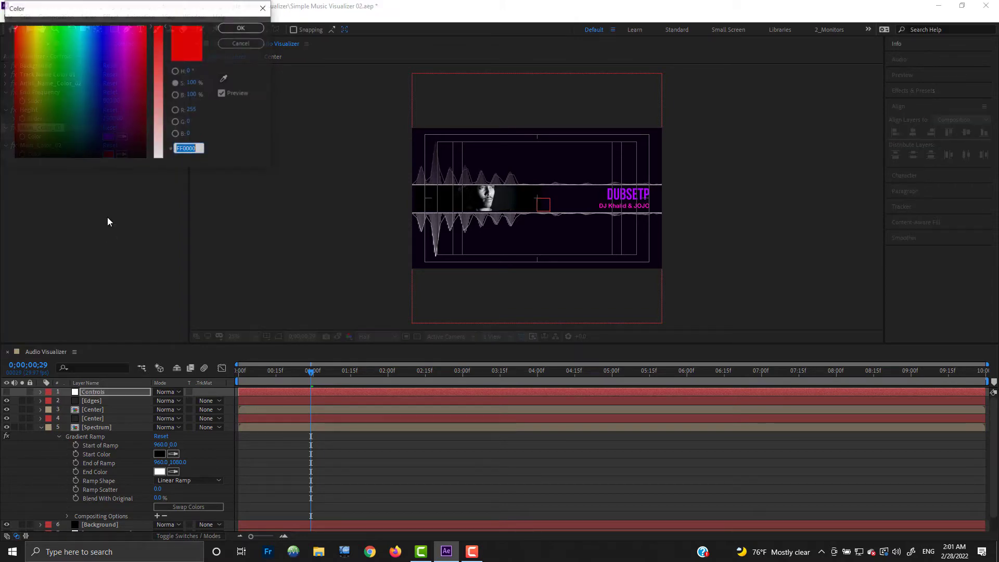
click(134, 41)
click(242, 28)
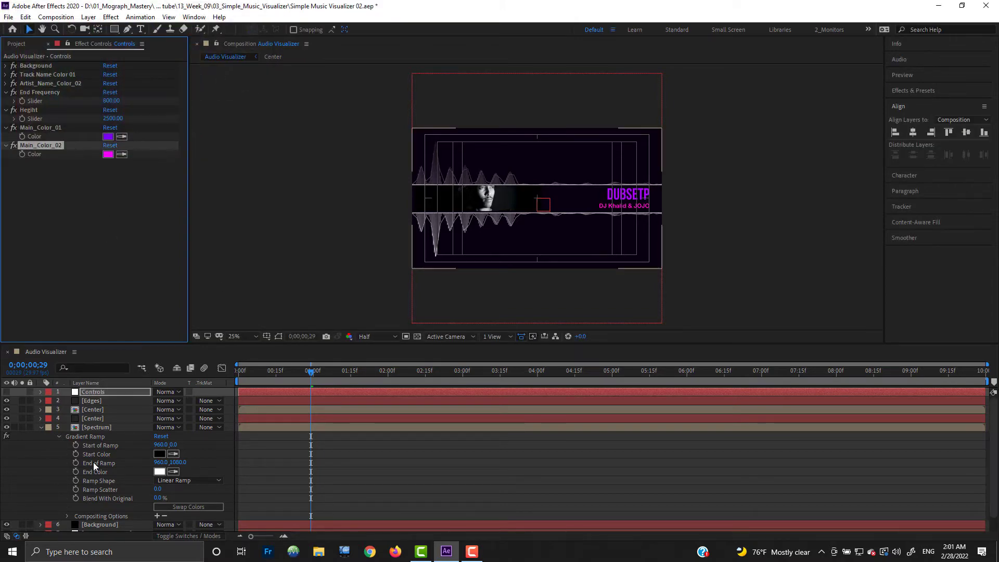
Lock the Controls effects in view and link Spectrum's gradient End Color to Main_Color_01 and Start Color to Main_Color_02 through expressions.
click(68, 44)
click(136, 489)
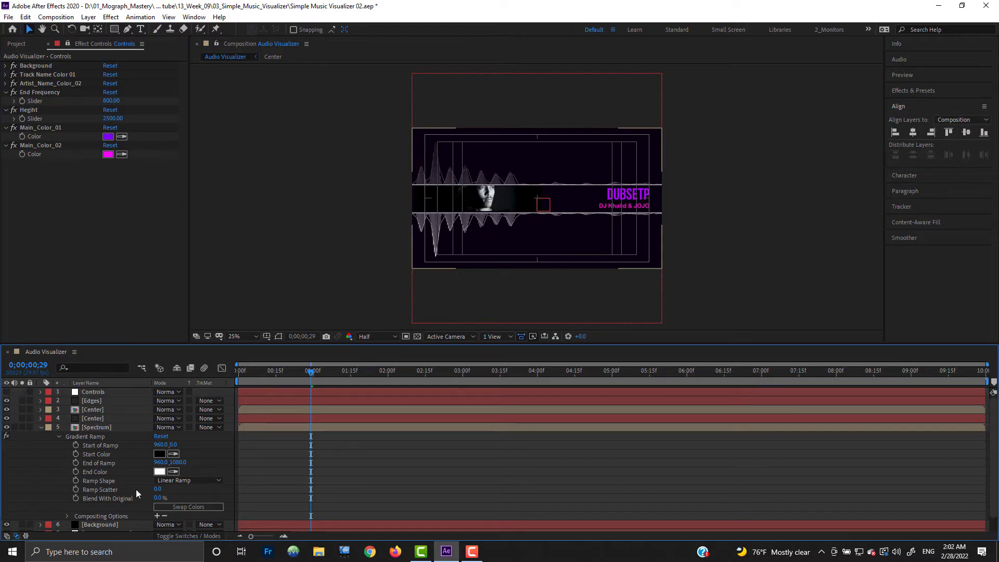
alt+click(78, 470)
drag(183, 480, 34, 136)
alt+click(76, 453)
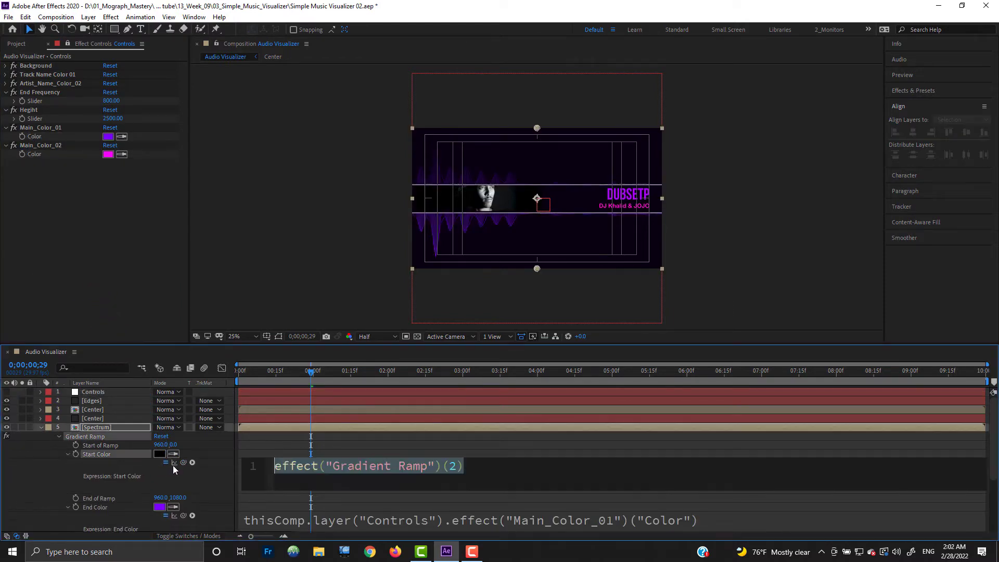
drag(183, 461, 34, 154)
click(25, 502)
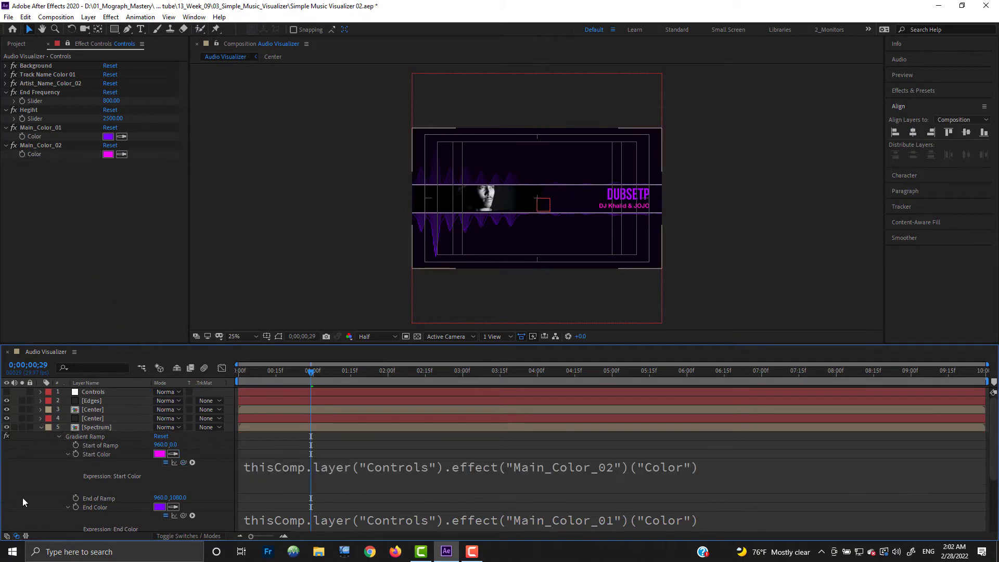
Collapse the Spectrum layer's properties and copy its Gradient Ramp effect to the Edges layer.
click(94, 428)
key(u)
click(92, 402)
click(7, 401)
click(7, 400)
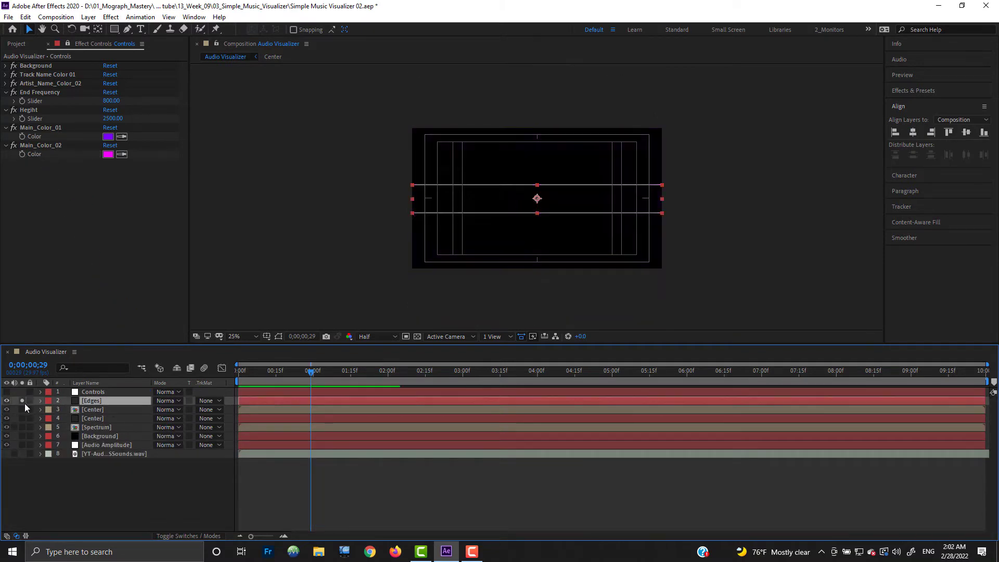
click(95, 427)
key(e)
click(92, 401)
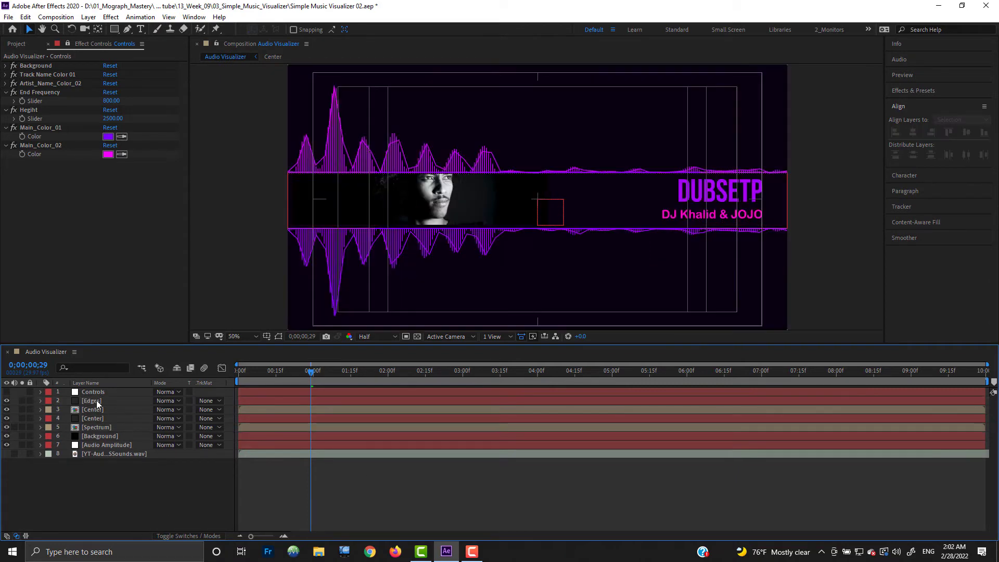
click(95, 401)
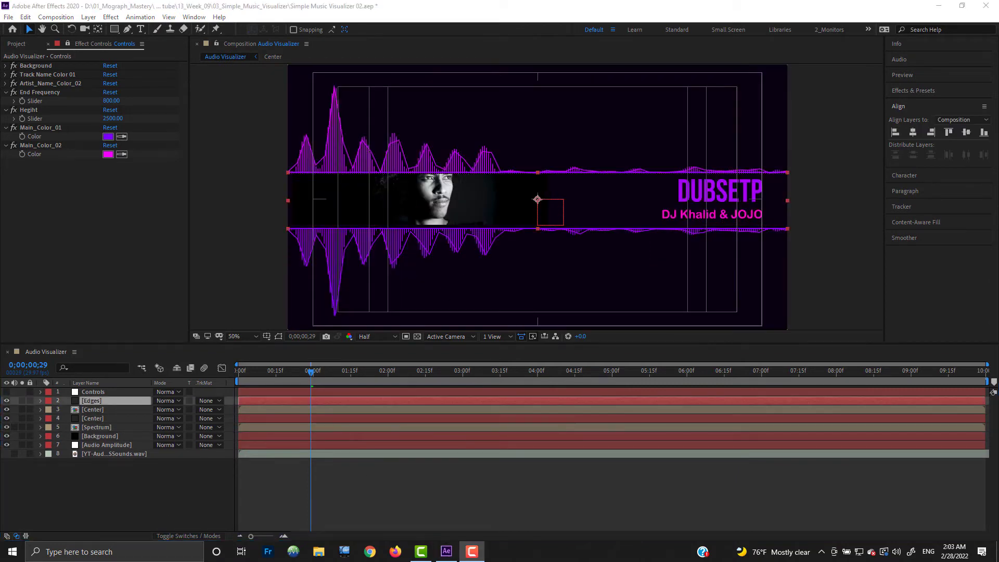
Hide the Audio Amplitude layer and rename the Edges layer as Edge_01.
click(36, 473)
click(6, 445)
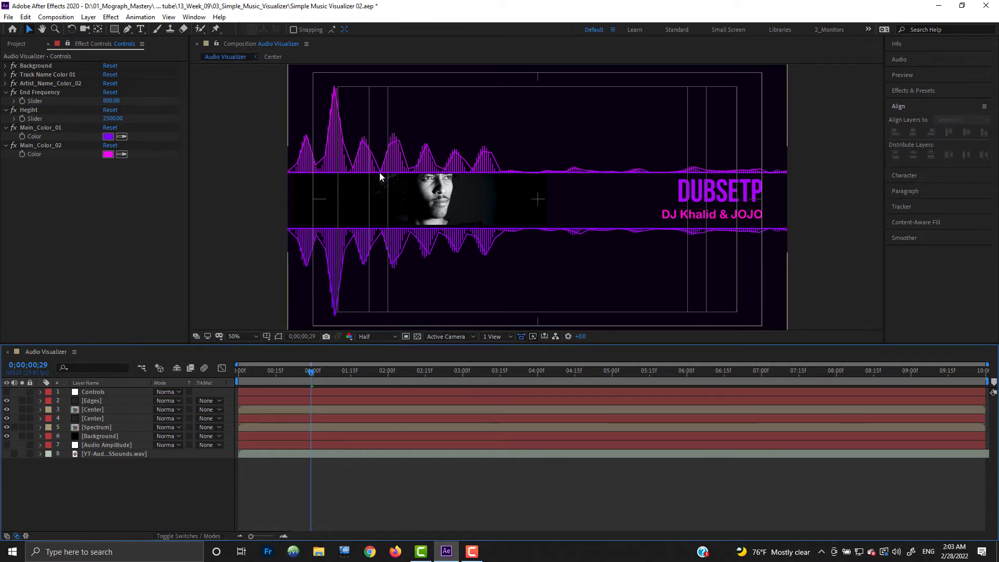
click(112, 400)
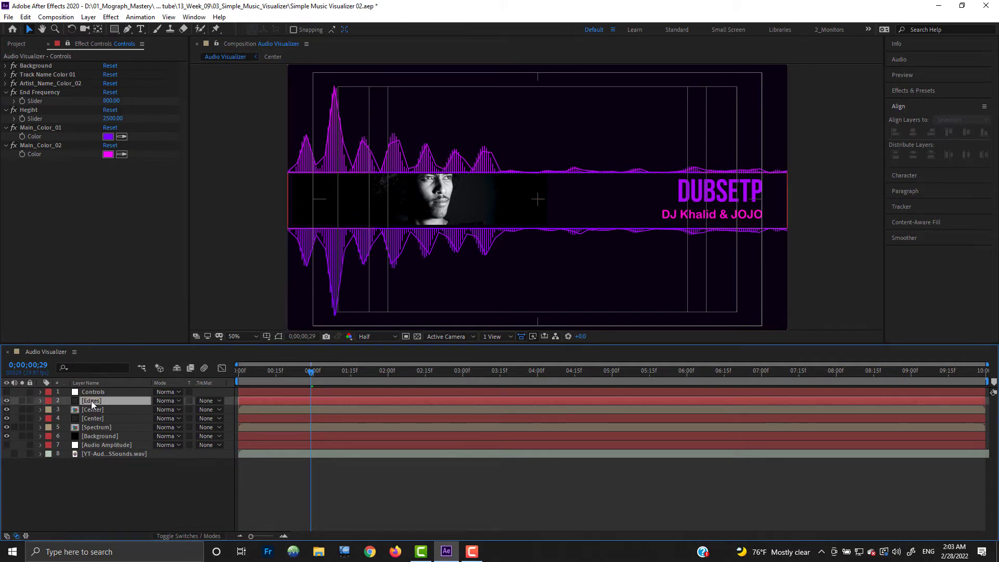
key(Return)
text(Edge_01)
key(Return)
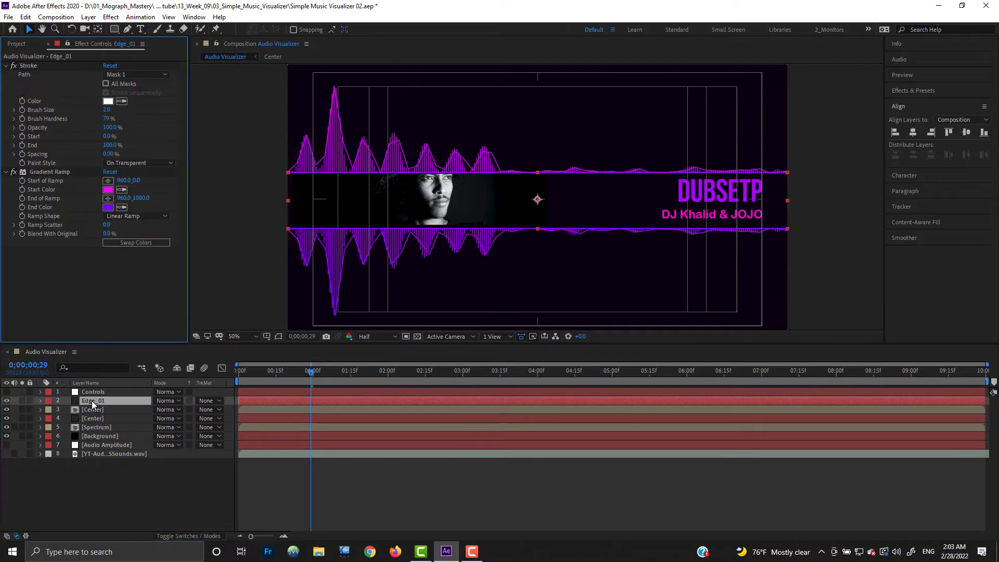
Duplicate the Edge_01 layer and add a Fast Box Blur effect to the copy.
key(ctrl+d)
right_click(107, 292)
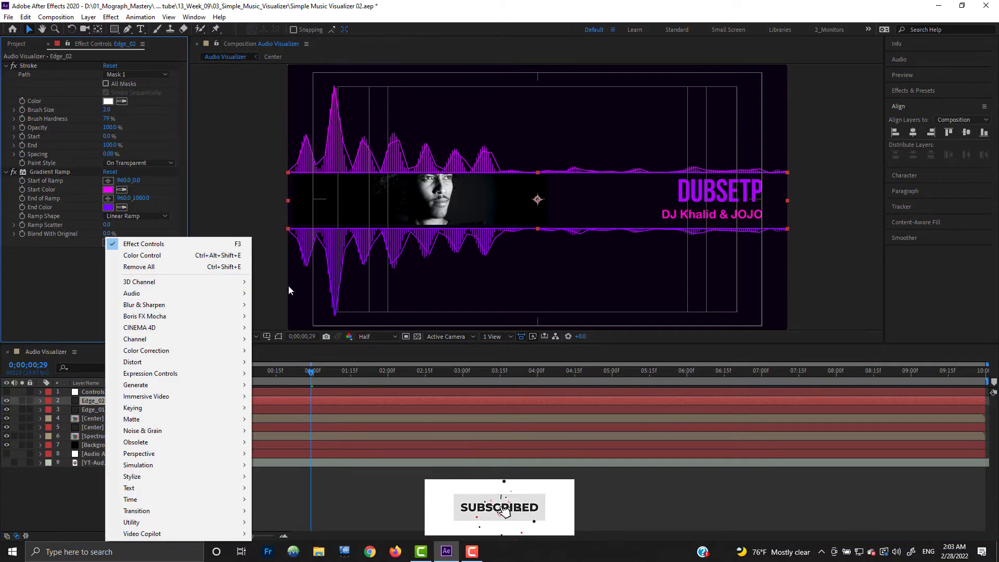
mouse_move(154, 308)
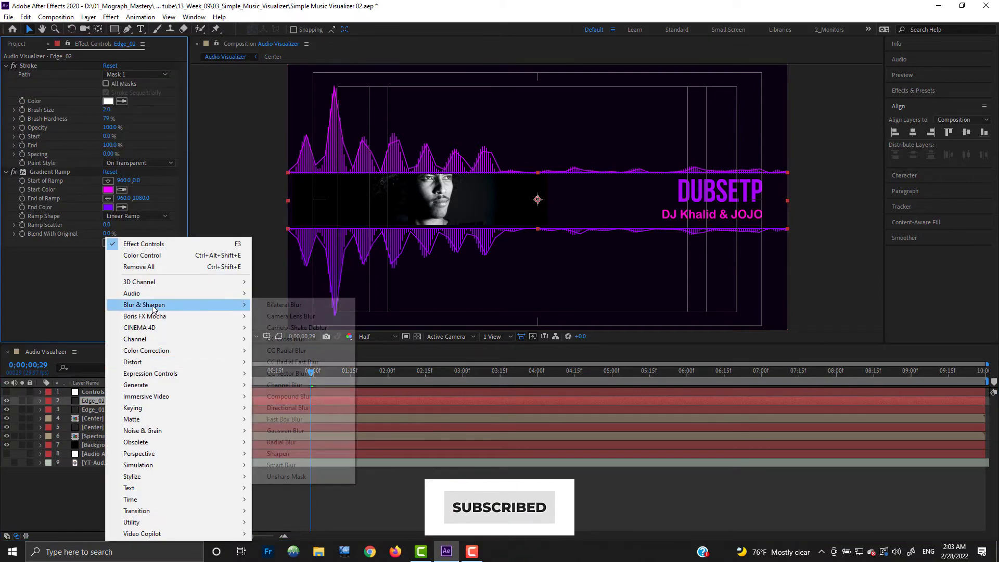
click(285, 419)
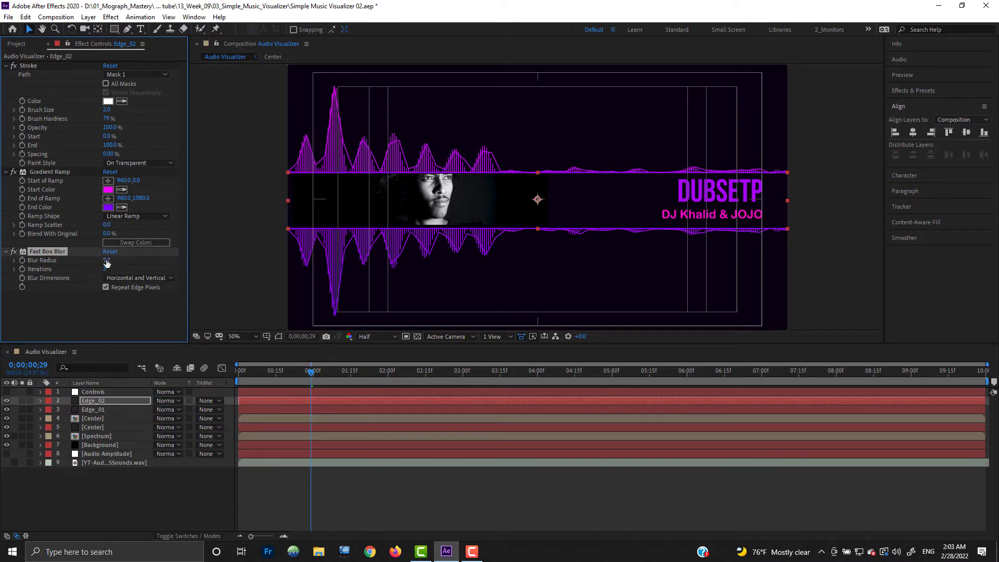
Set the Edge_02 layer's blending mode to Add and its Stroke brush size to 3.5.
click(168, 401)
click(214, 194)
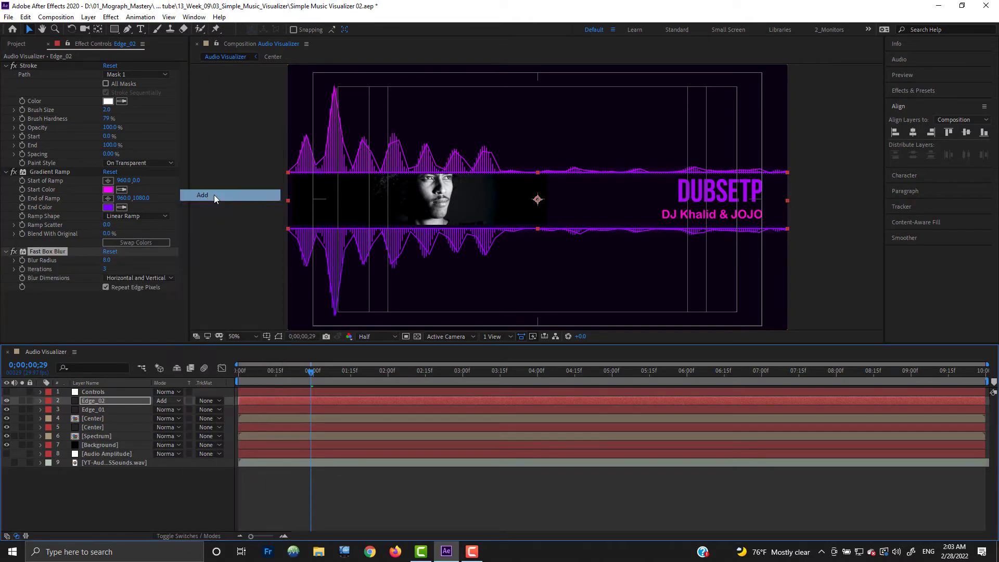
click(107, 110)
text(3.5)
key(Return)
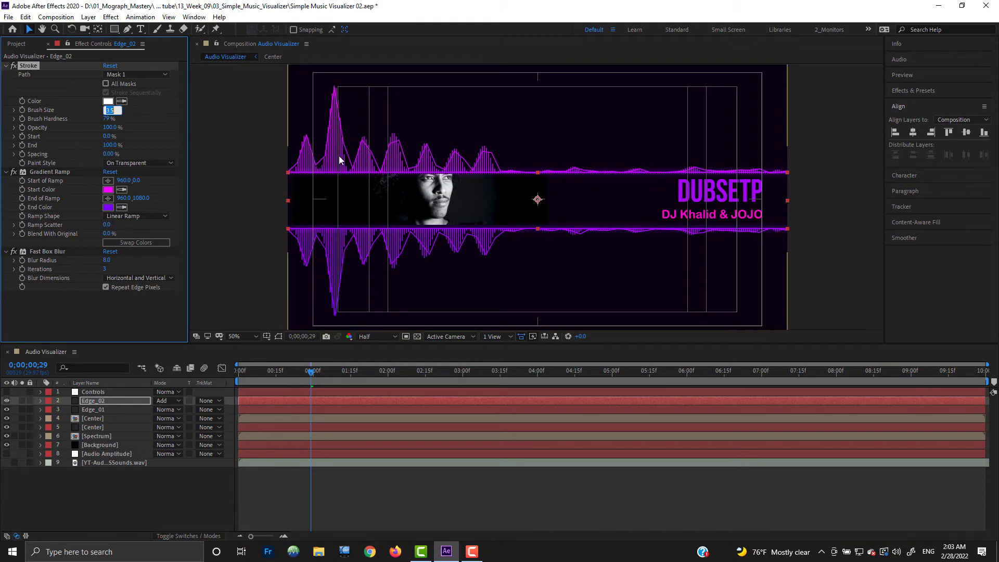
Set the Stroke brush size of the Edge_02 layer to 4 and duplicate the layer.
key(Return)
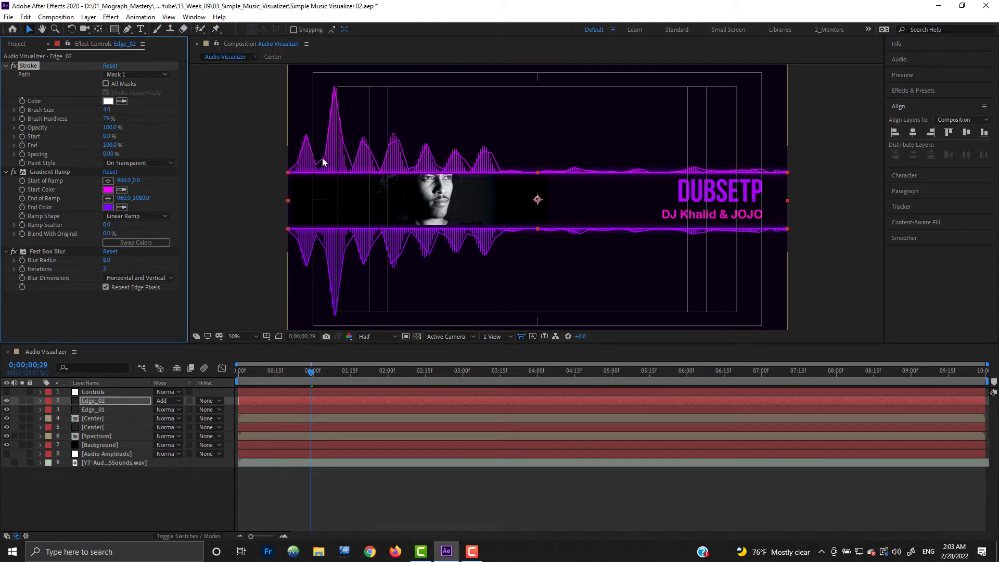
click(95, 403)
key(ctrl+d)
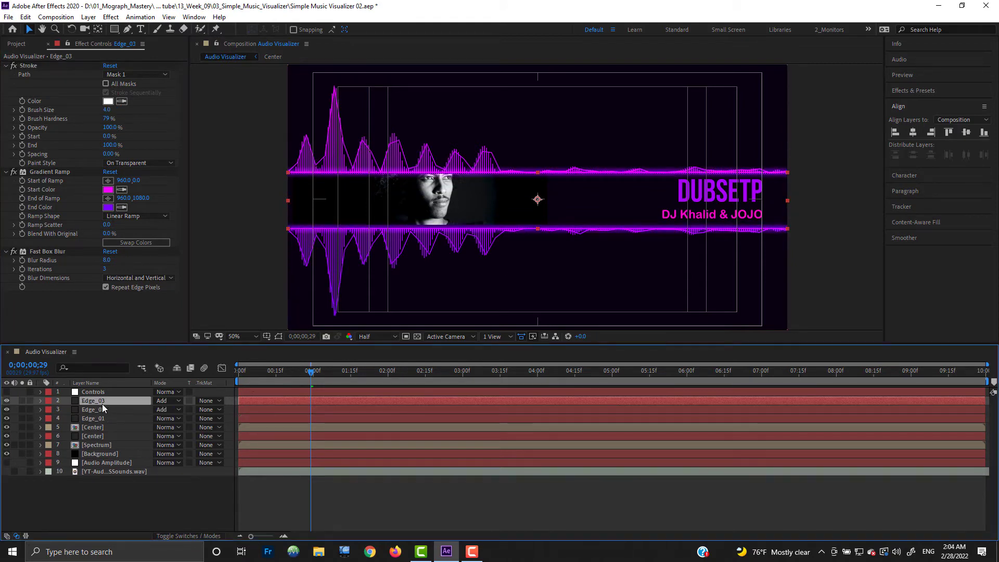
Set the Edge_03 layer's Stroke brush size to 8 and its Fast Box Blur radius to 13.
click(106, 110)
key(Return)
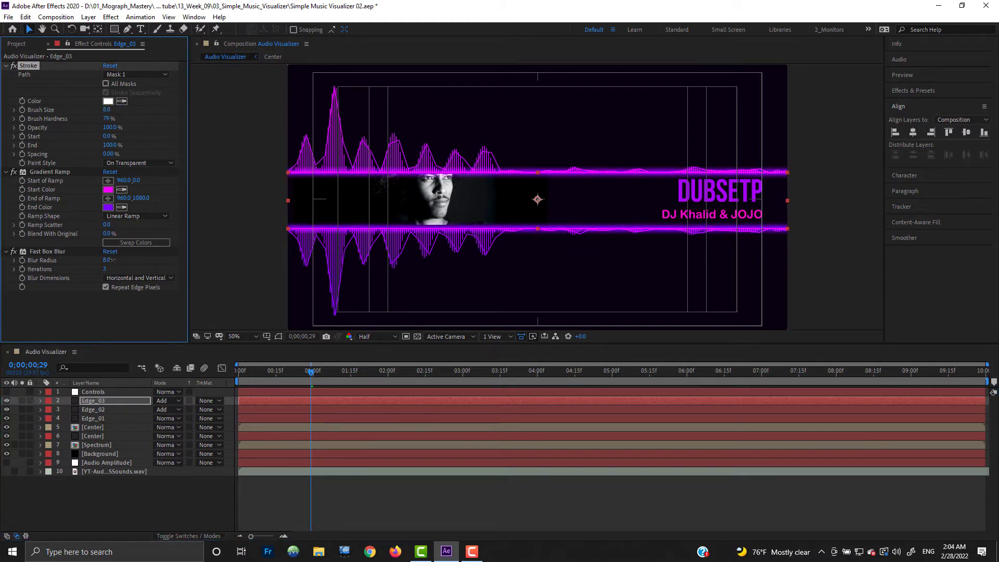
drag(111, 259, 116, 260)
Duplicate the Edge_03 layer as a wider glow with a Stroke brush size of 20 and a Fast Box Blur radius of 80.
click(89, 403)
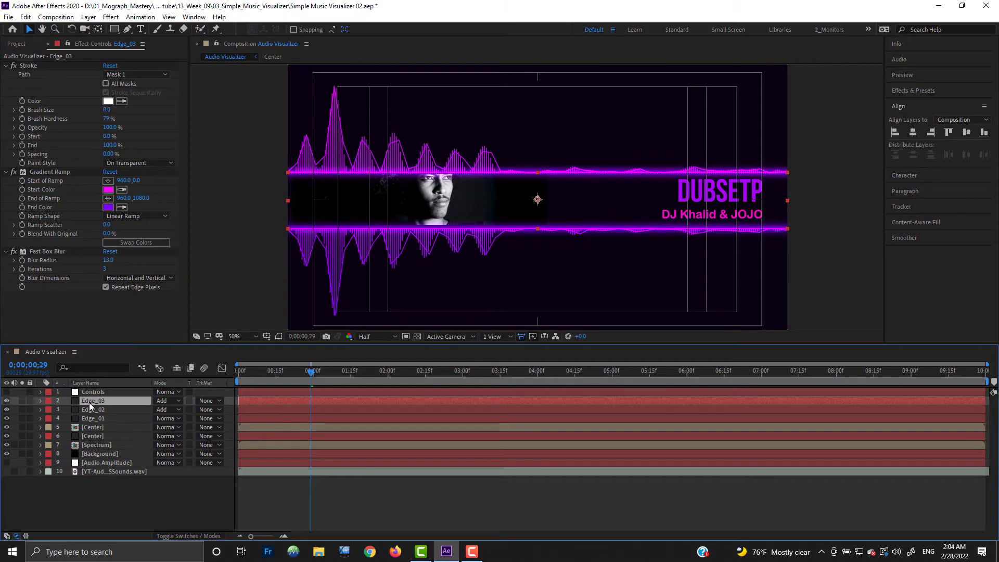
key(ctrl+d)
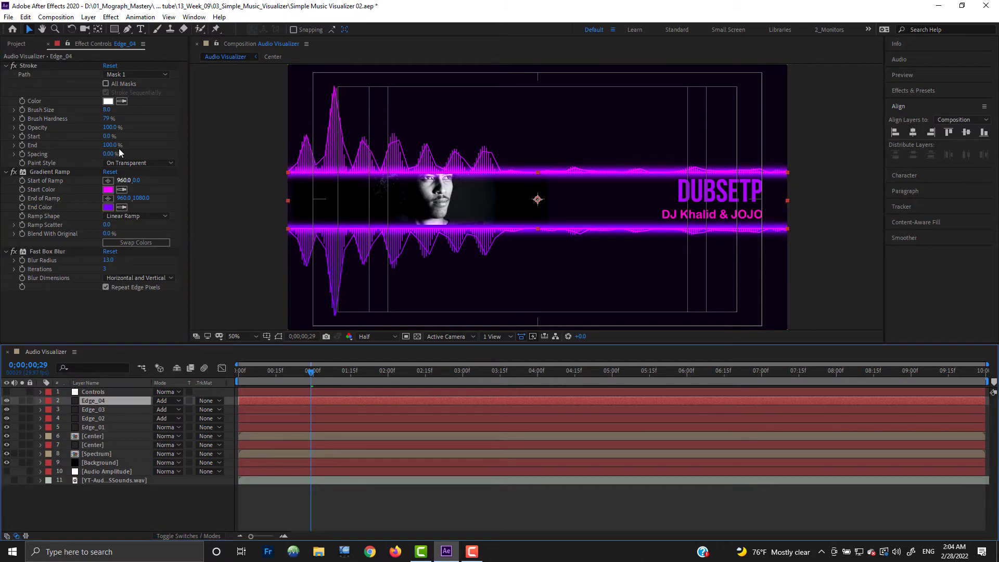
drag(107, 110, 142, 109)
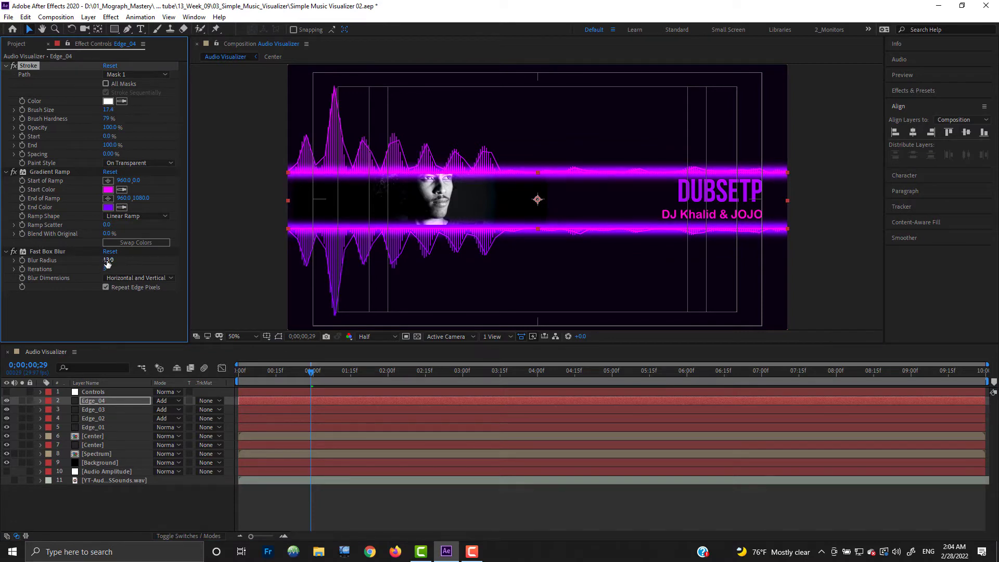
drag(109, 260, 137, 259)
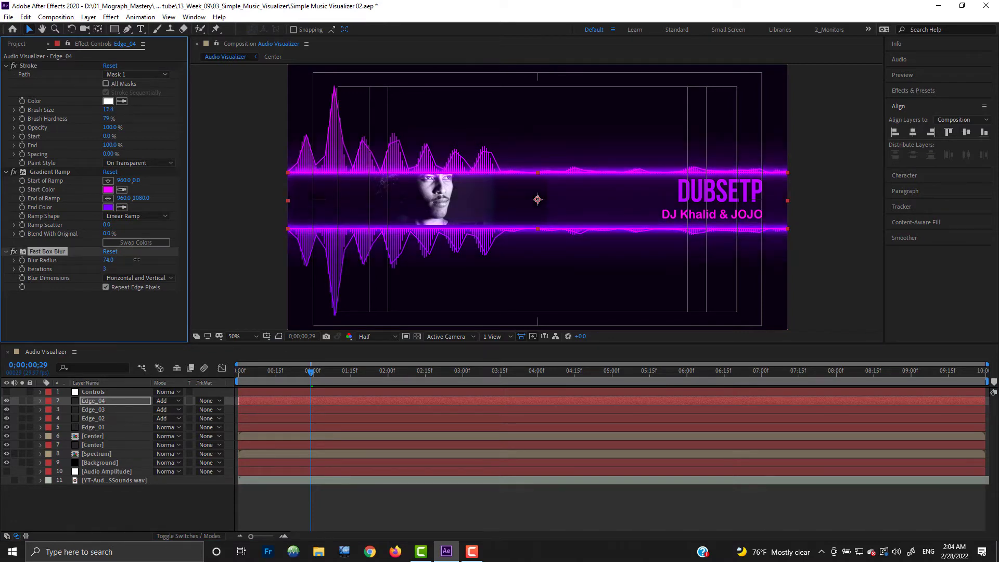
click(112, 110)
text(20)
key(Return)
click(109, 260)
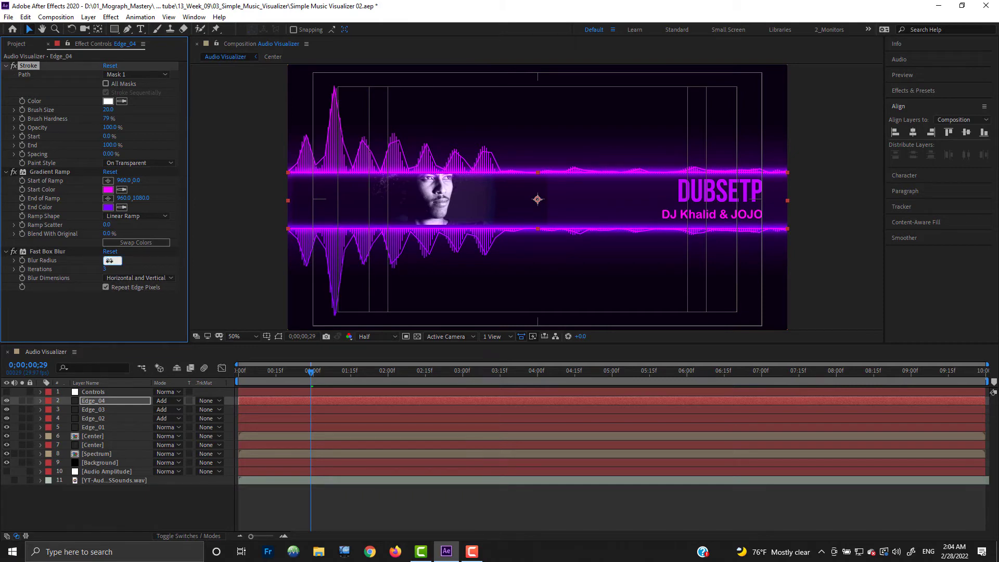
text(80)
key(Return)
click(188, 503)
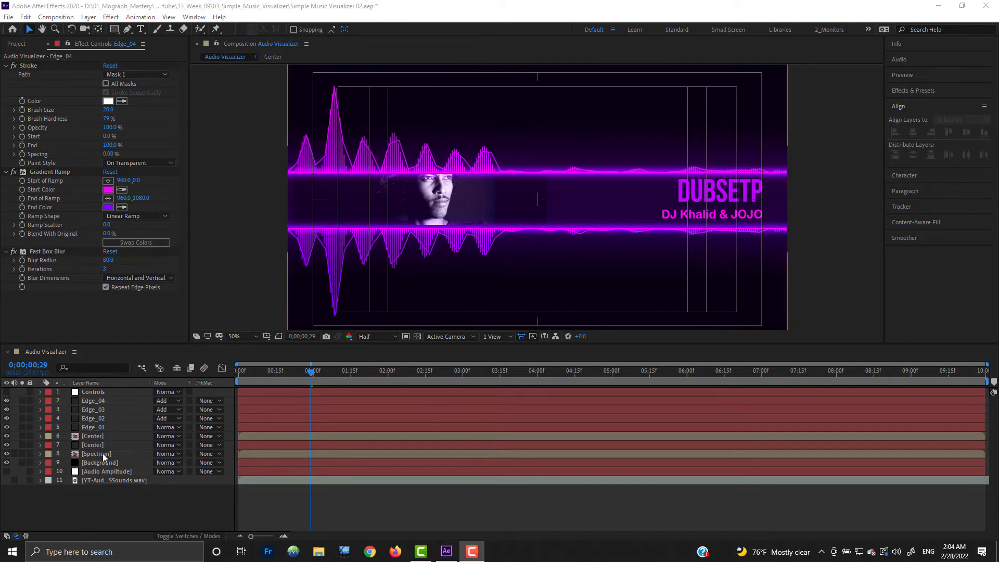
Duplicate the Spectrum layer and set the copy's blending mode to Add.
click(102, 454)
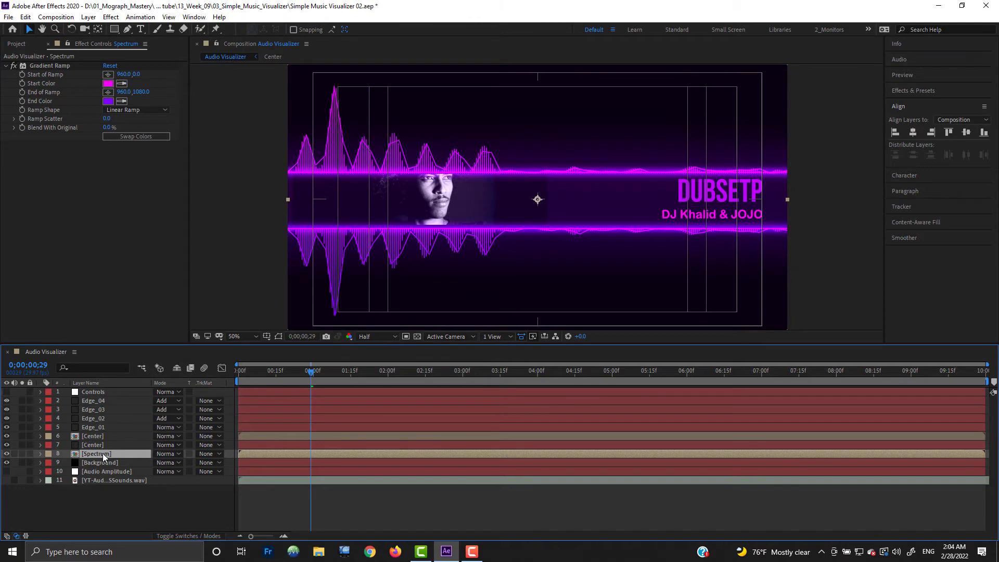
key(ctrl+d)
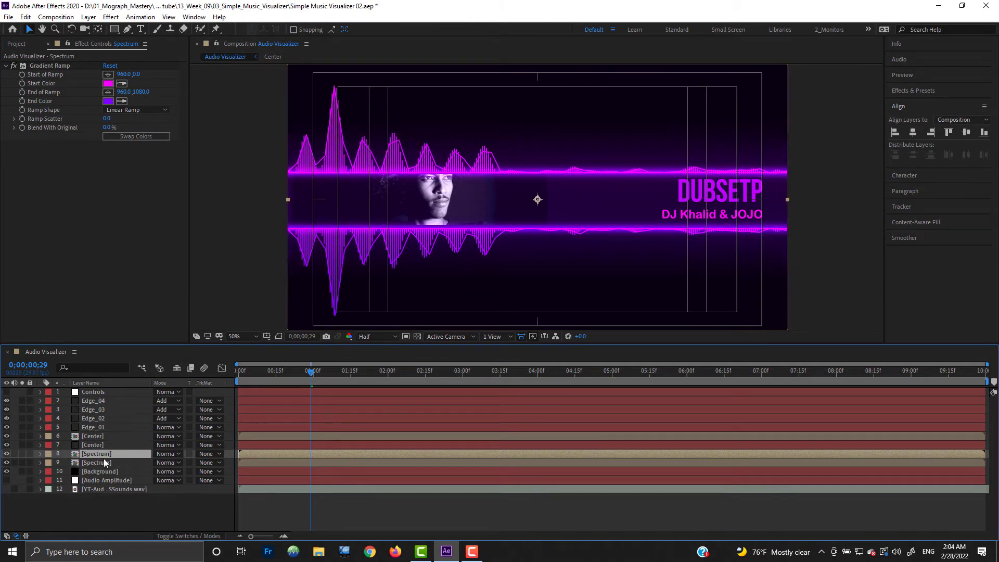
click(167, 454)
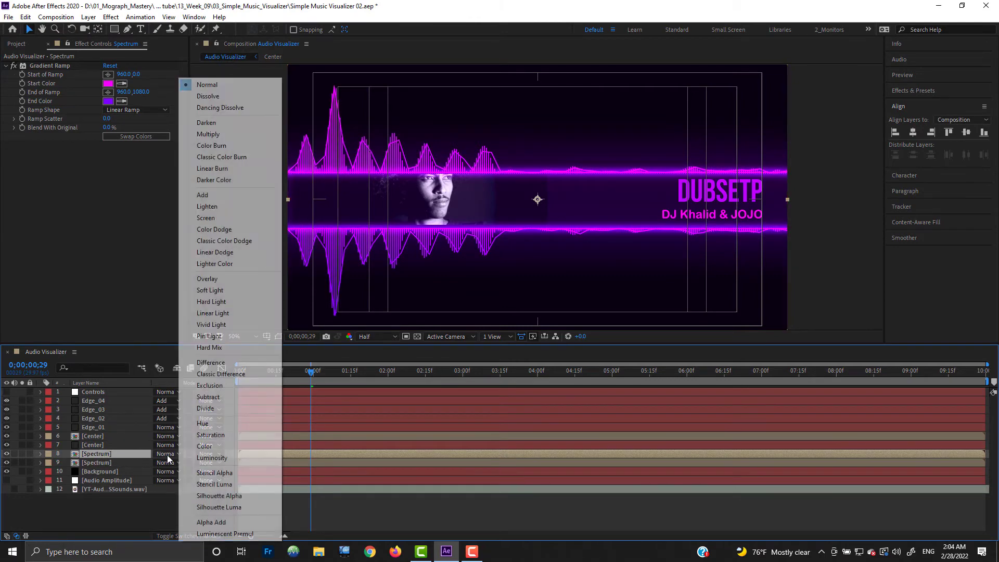
click(203, 197)
Apply a Directional Blur with a blur length of about 119 to the upper Spectrum layer.
right_click(124, 179)
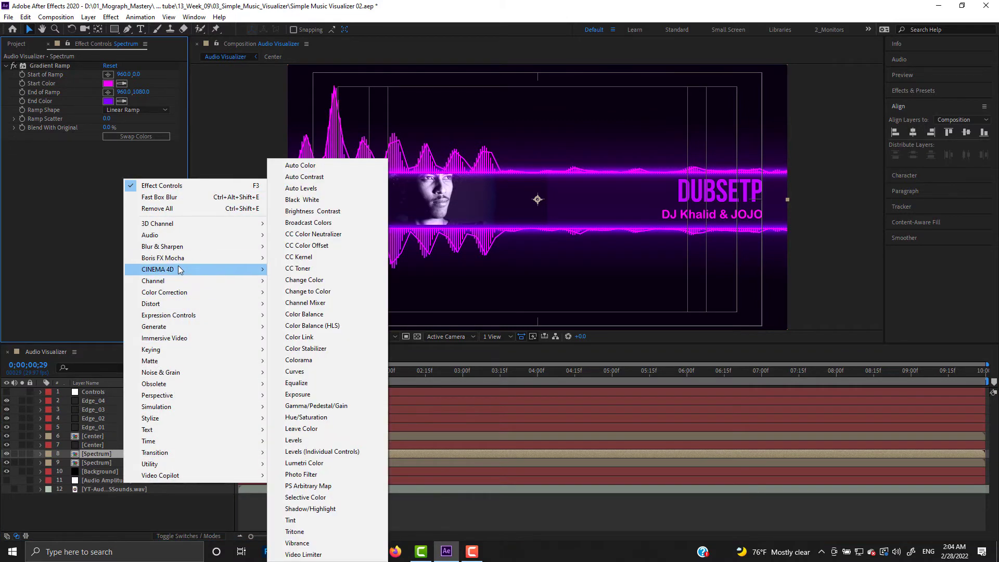
mouse_move(173, 250)
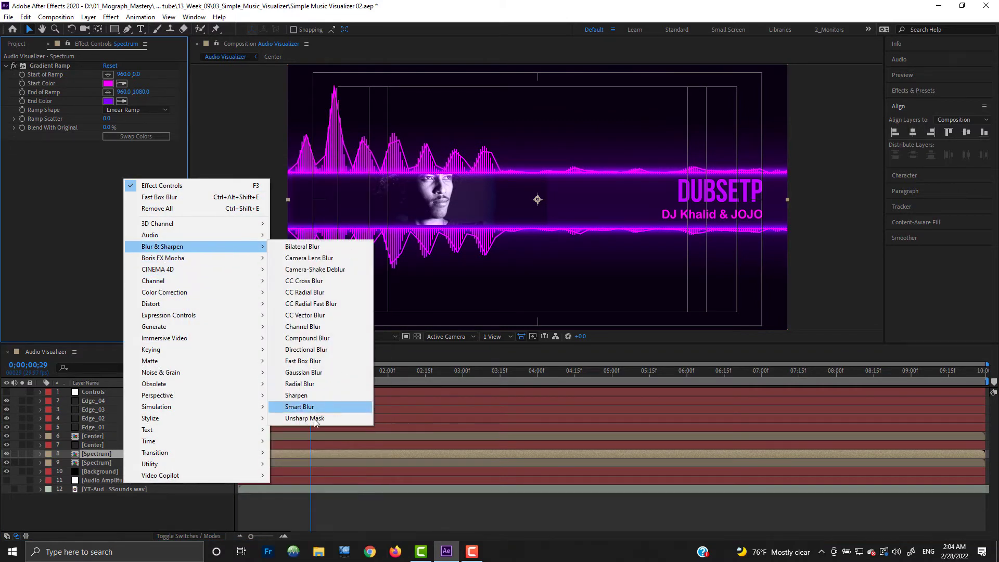
click(312, 350)
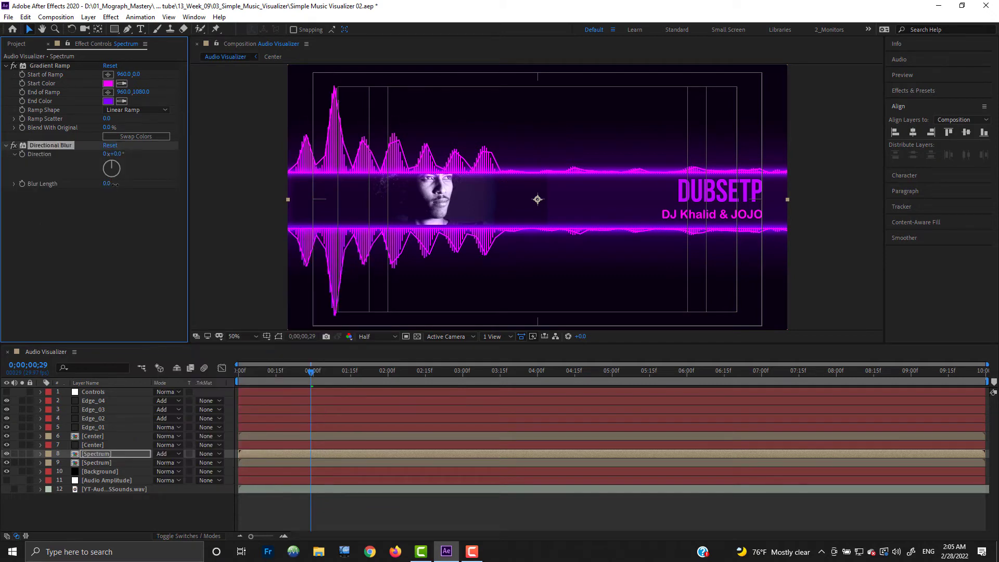
drag(116, 184, 179, 183)
Duplicate the blurred Spectrum layer and set the copy's Directional Blur length to 465.9.
click(102, 454)
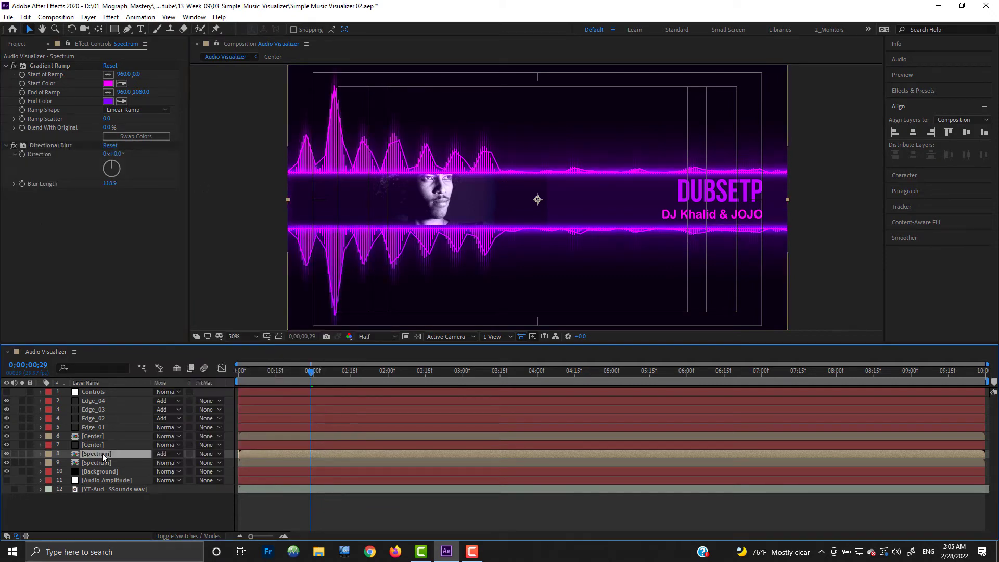
key(ctrl+d)
drag(110, 188, 140, 182)
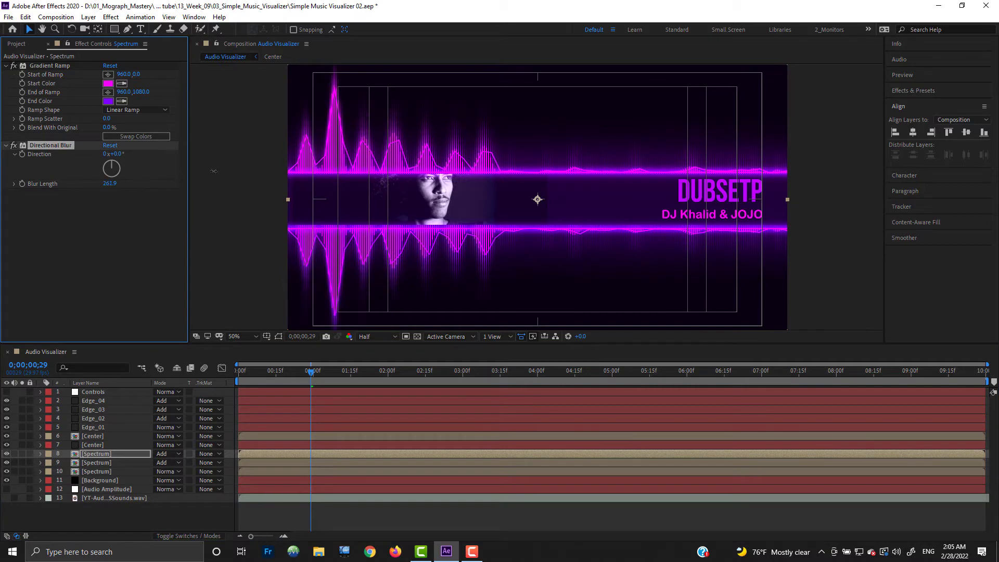
click(112, 184)
key(Return)
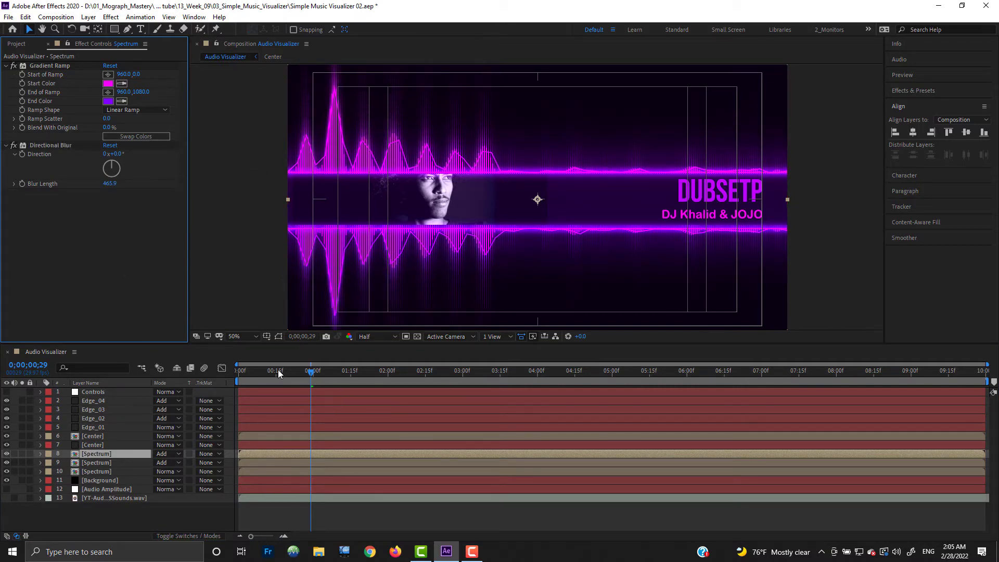
Move the current time to 0;00;01;02 and nudge the Center solid down to line up with the glowing edge lines.
drag(248, 379, 318, 376)
click(94, 392)
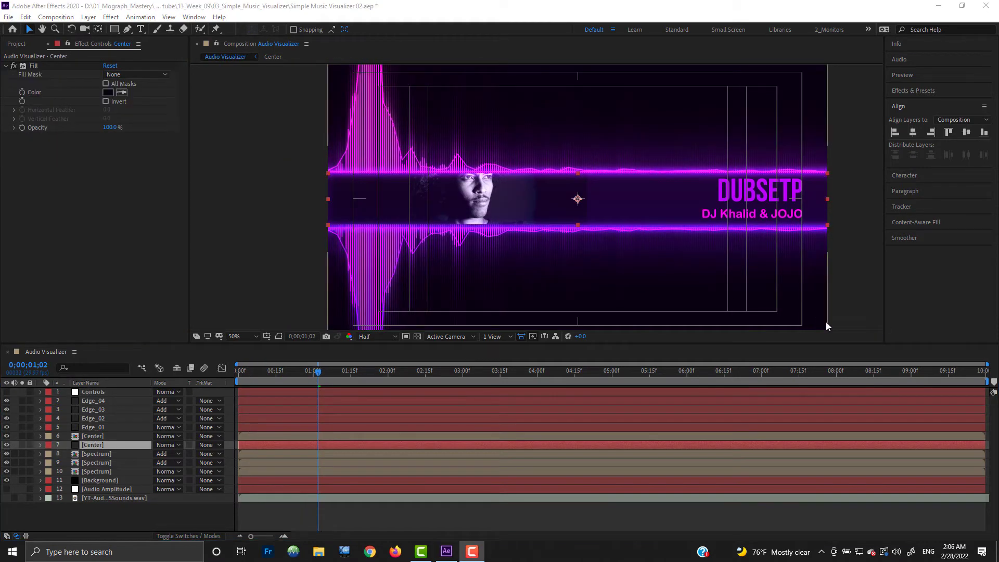
scroll(455, 236, up, 4)
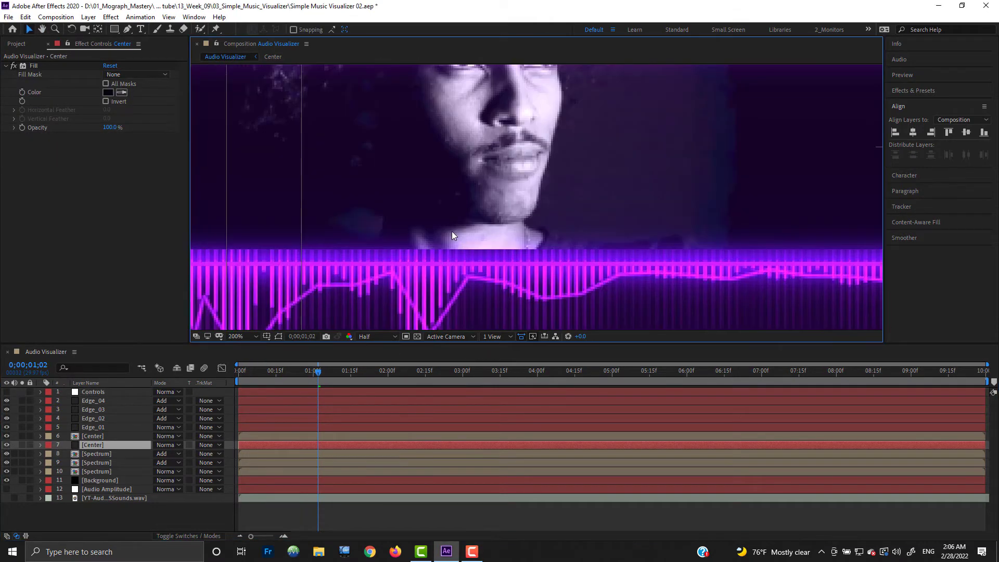
drag(452, 233, 749, 213)
drag(468, 214, 692, 218)
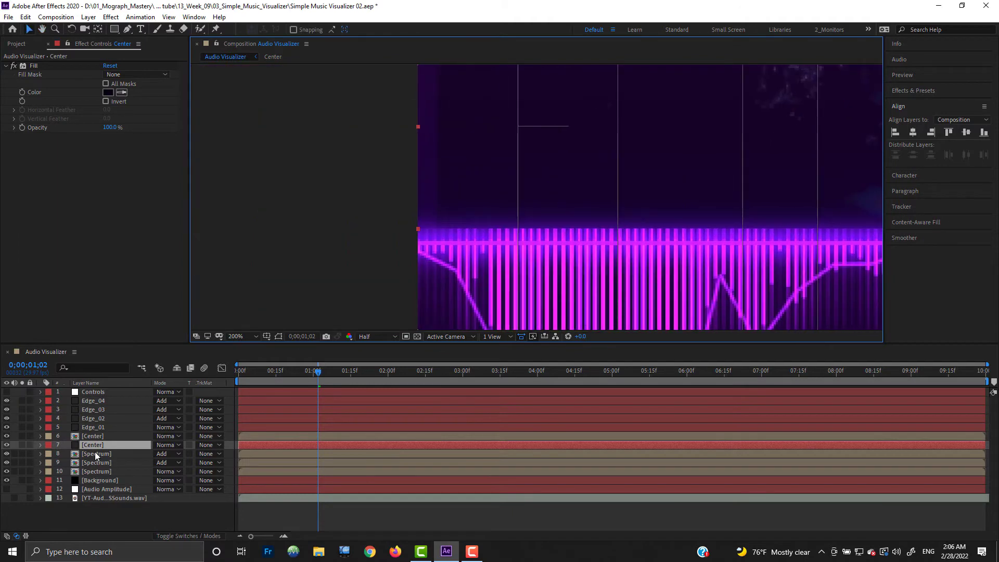
drag(721, 161, 265, 157)
drag(650, 193, 396, 174)
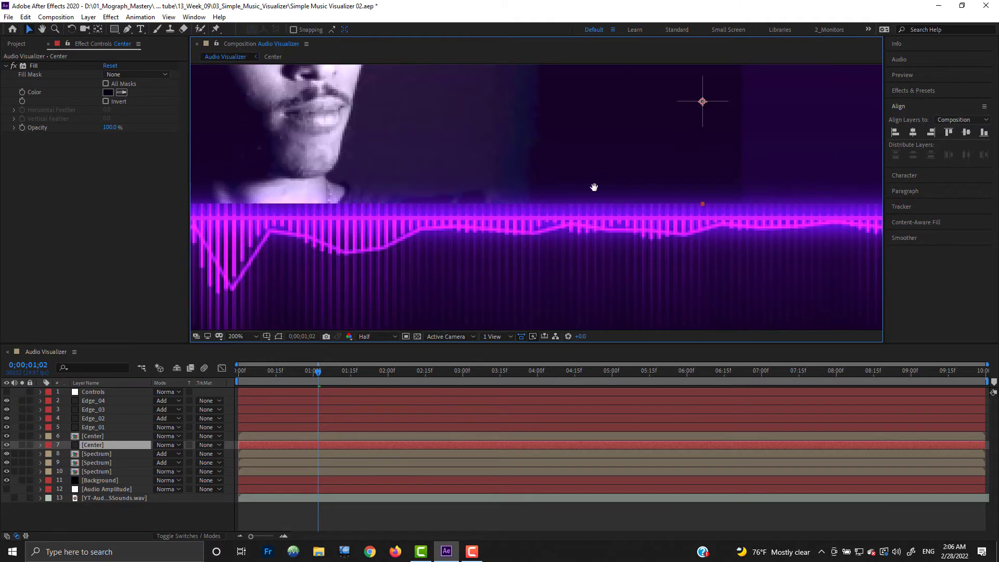
drag(614, 188, 468, 189)
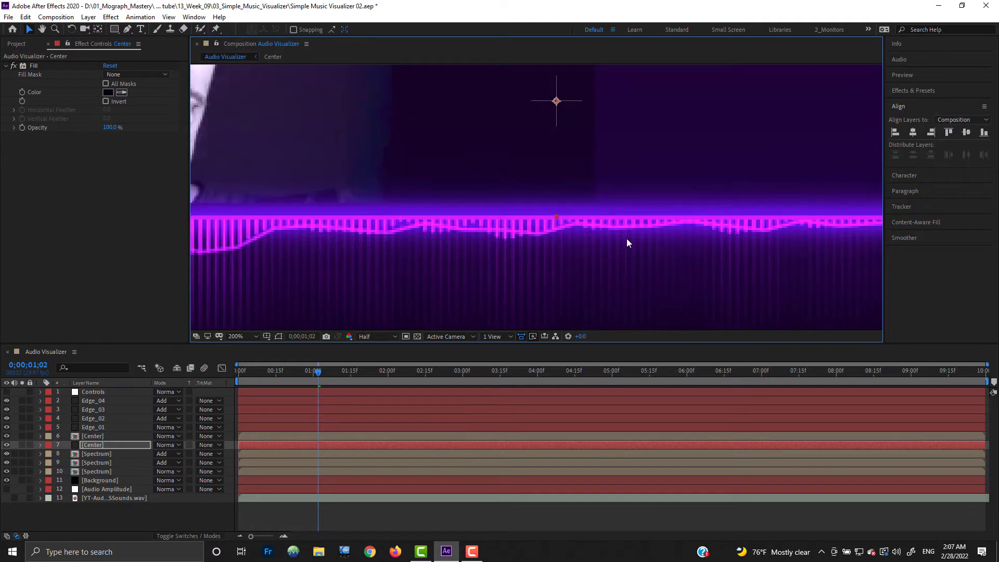
scroll(629, 238, down, 2)
drag(629, 238, 880, 220)
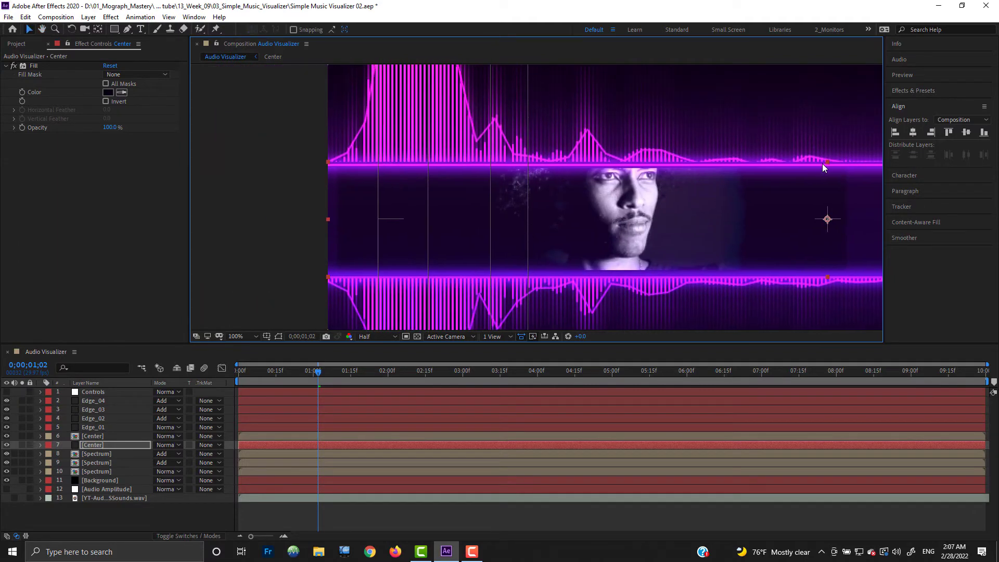
key(Down)
key(Down)
key(Down)
key(Down)
key(Down)
key(Down)
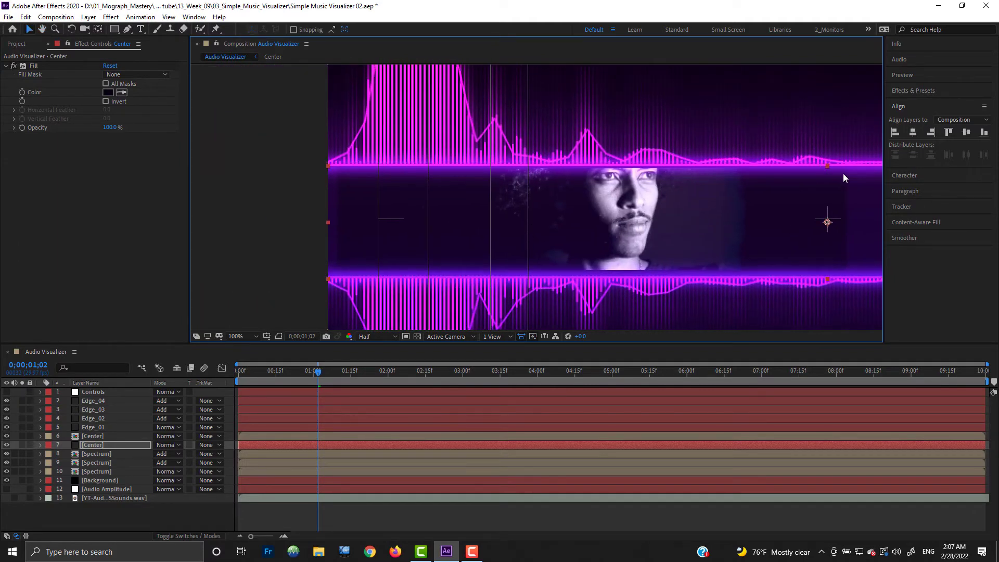
key(Up)
key(Up)
Copy the repositioned Center solid and paste it above the Artist layer inside the Center composition.
drag(693, 240, 617, 182)
key(v)
click(98, 445)
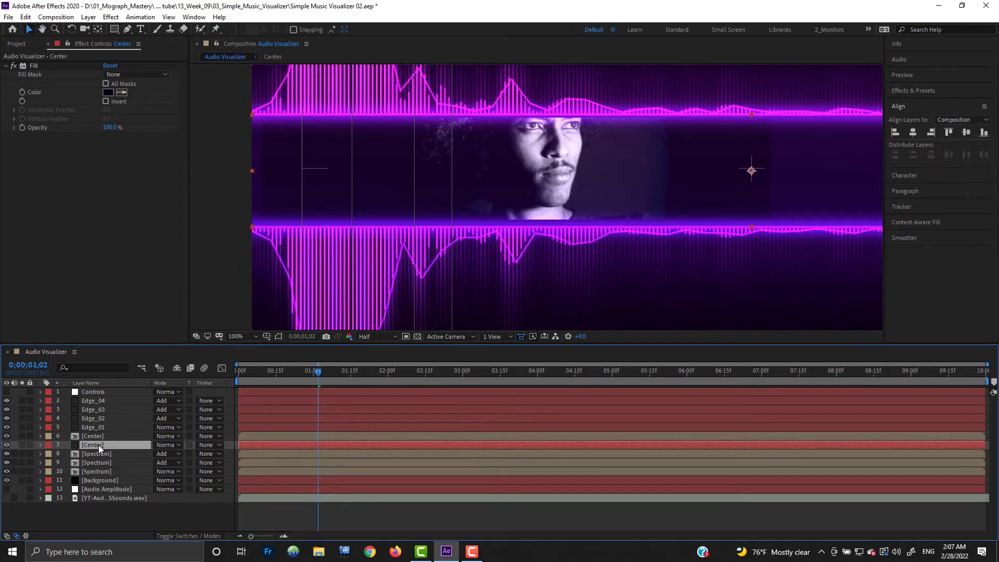
double_click(98, 445)
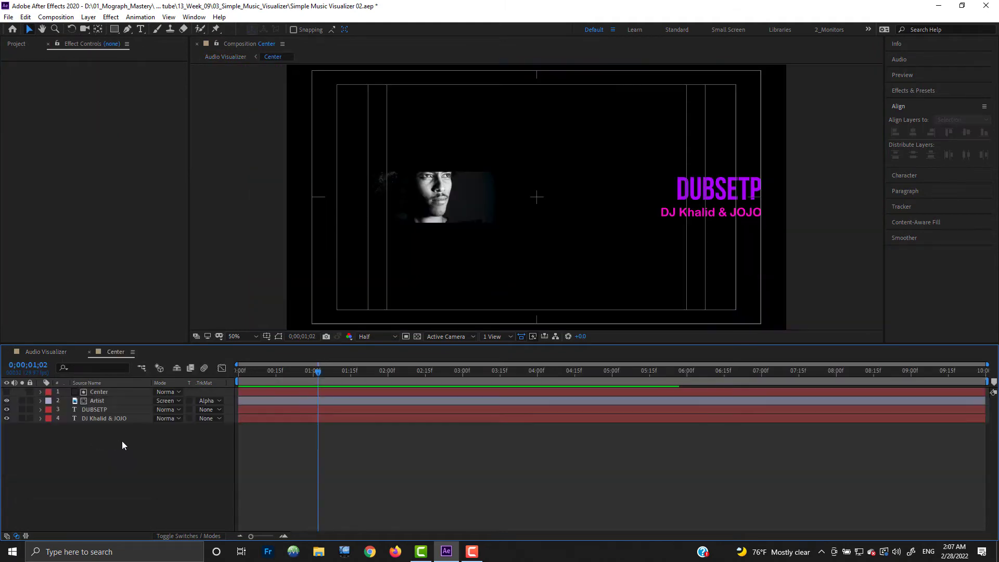
click(97, 392)
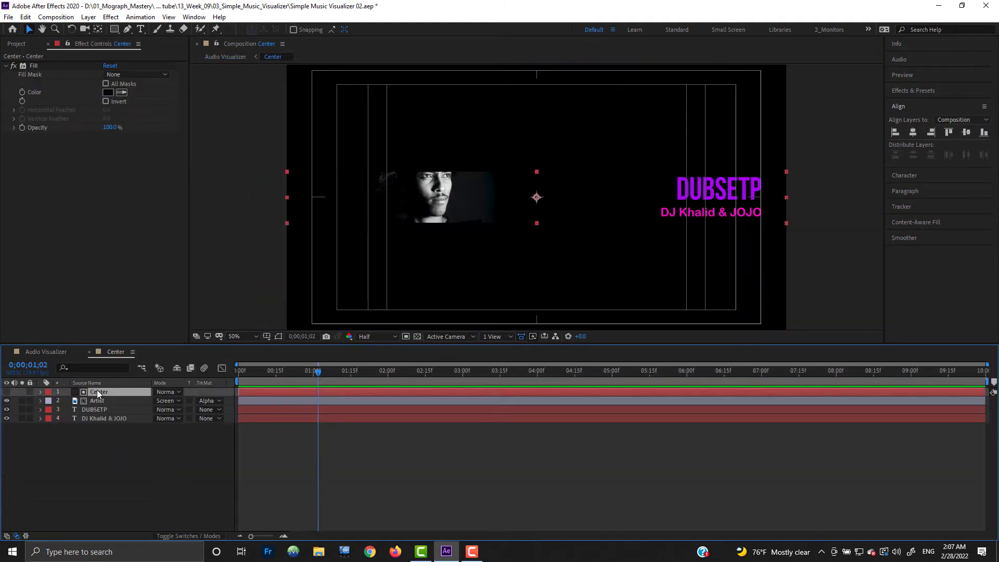
key(ctrl+x)
key(ctrl+v)
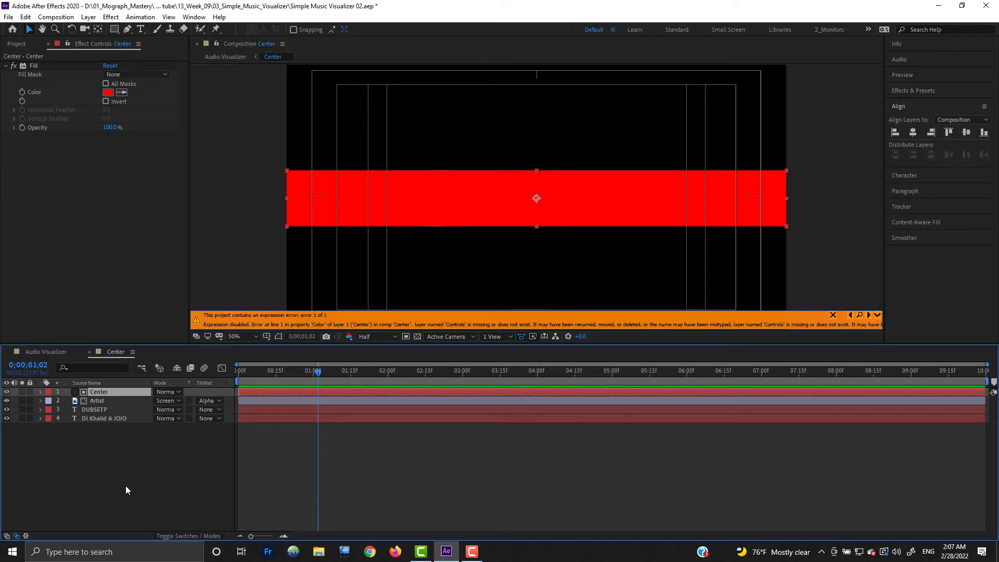
key(ctrl+d)
Delete the Fill effect from the pasted Center solid in the Center composition.
key(e)
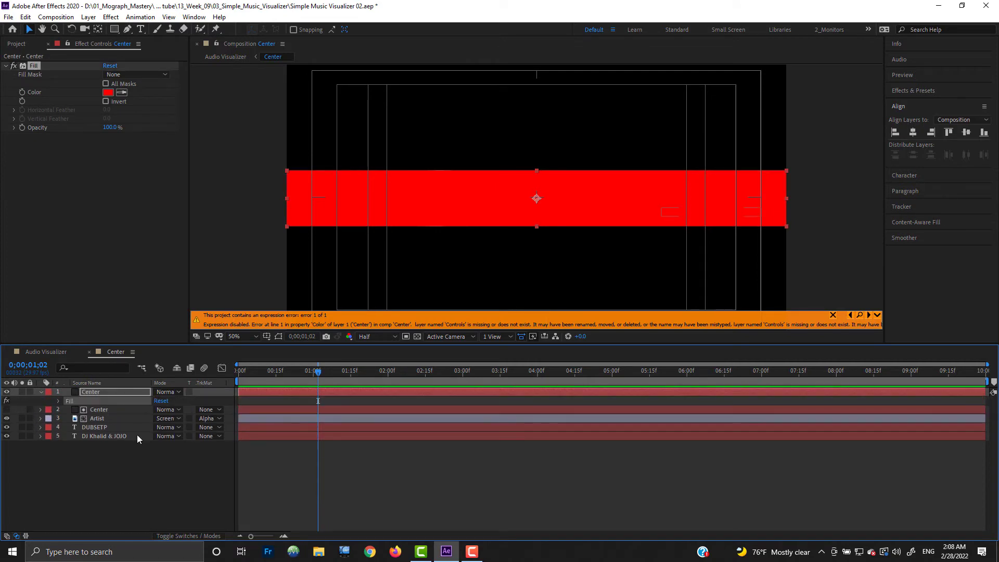
key(Delete)
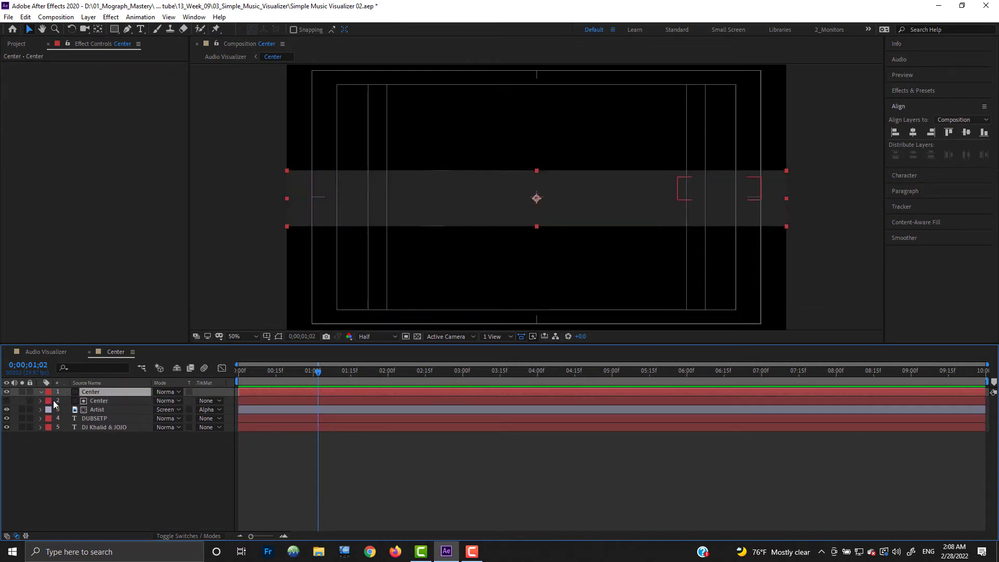
click(41, 392)
Use the pasted Center solid as the Artist layer's hidden matte and delete the surplus Center layer.
mouse_move(89, 393)
mouse_down()
mouse_move(85, 408)
mouse_move(99, 409)
mouse_up()
click(96, 394)
key(Delete)
click(6, 392)
Return to the Audio Visualizer composition, check the artist picture against the edge lines, and select the Edge_01 layer.
click(46, 352)
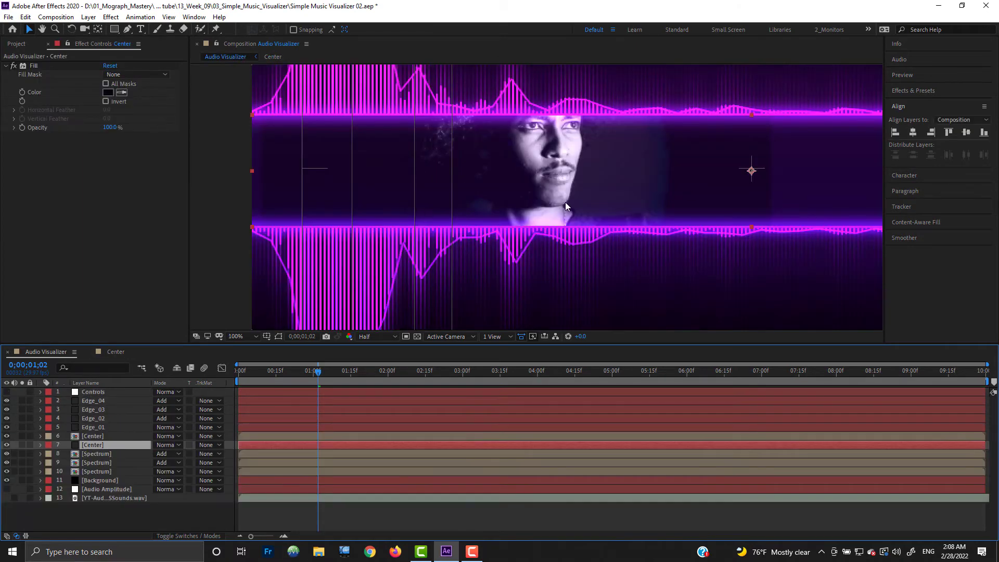
drag(578, 202, 595, 239)
scroll(595, 238, down, 1)
drag(513, 217, 360, 206)
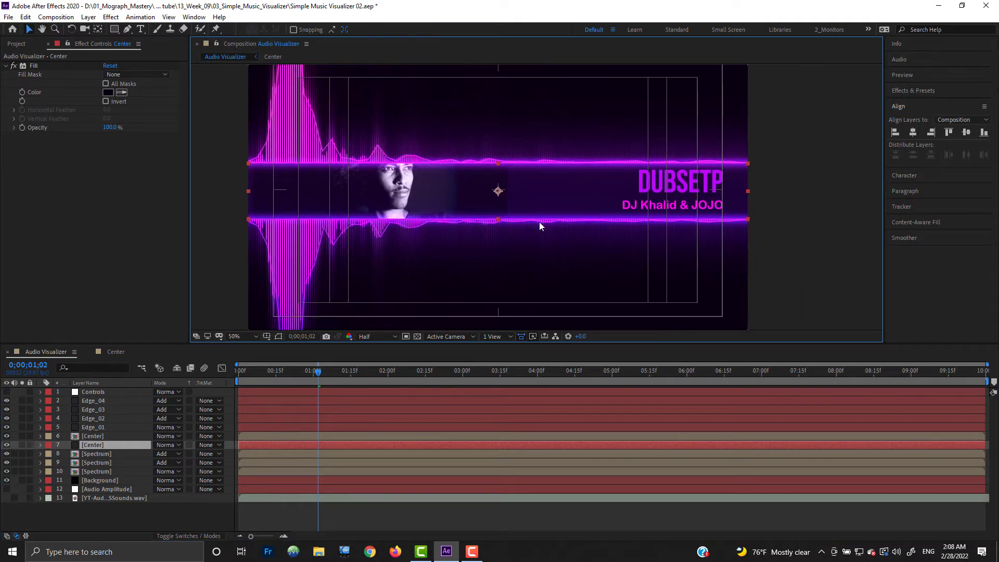
drag(541, 225, 589, 230)
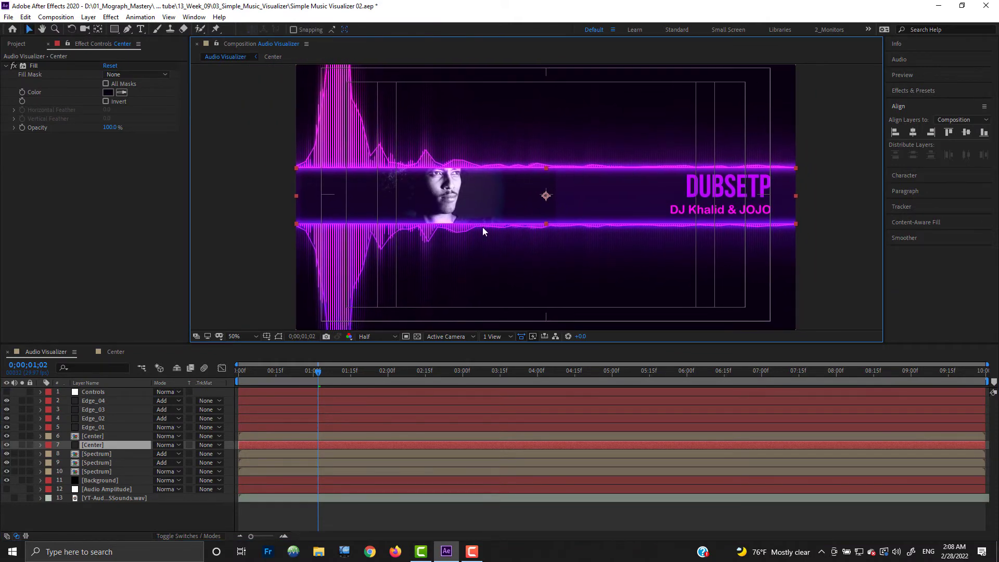
click(98, 427)
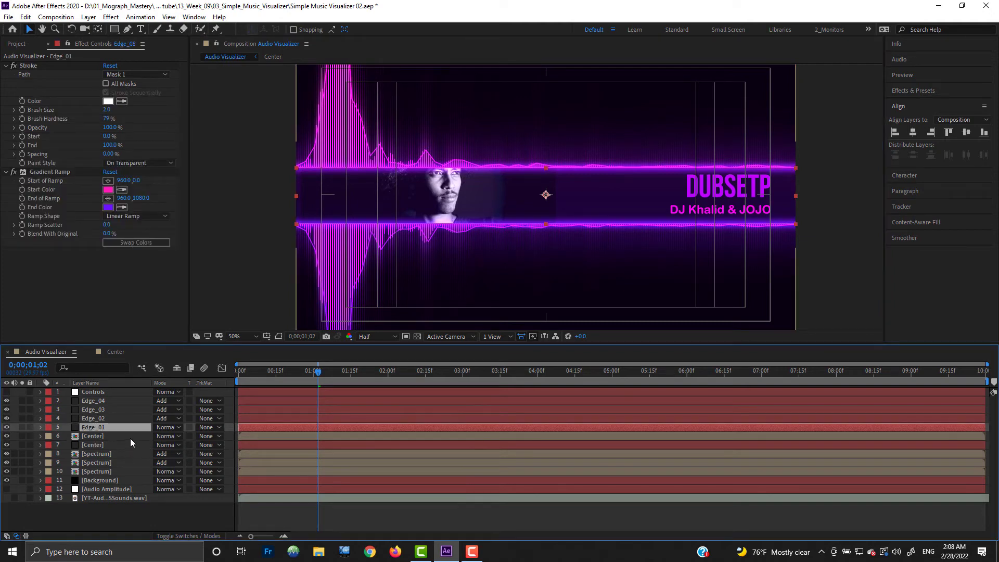
Duplicate Edge_01 above the other edge layers with a Green label and delete the copy's Gradient Ramp effect.
key(ctrl+d)
drag(94, 428, 98, 399)
click(48, 400)
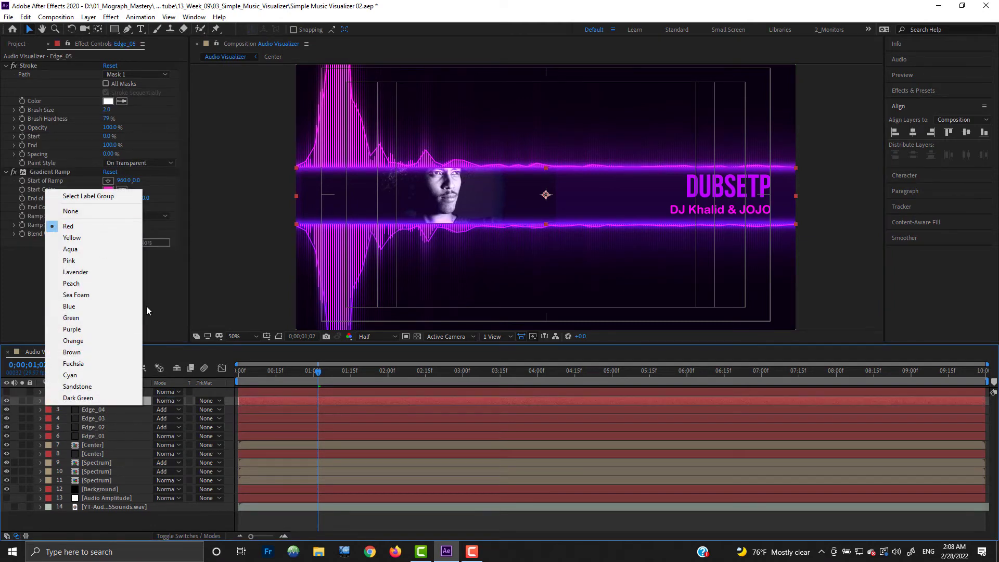
click(67, 321)
click(49, 170)
key(Delete)
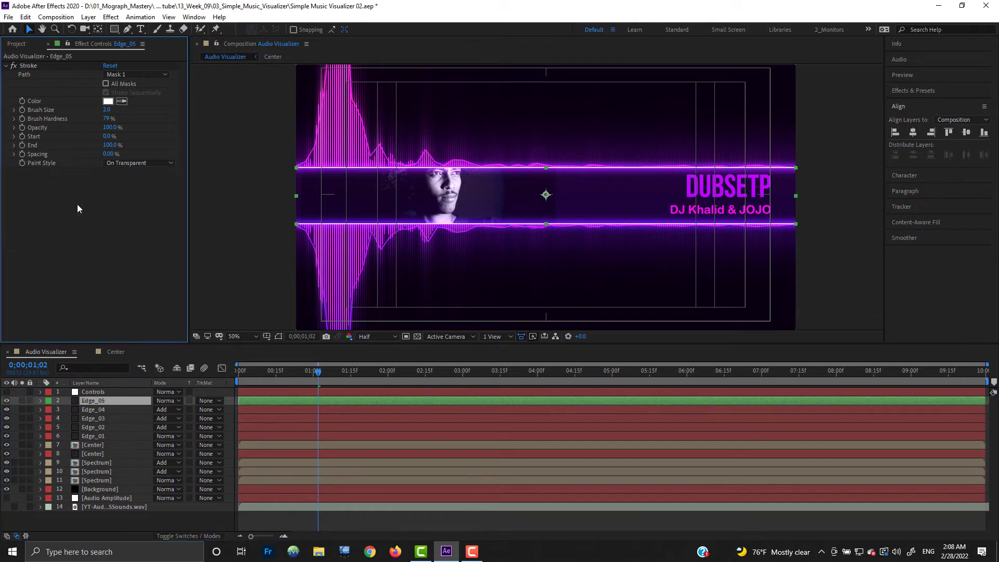
Try a Fast Box Blur with repeated edge pixels on the Edge_05 layer.
right_click(138, 237)
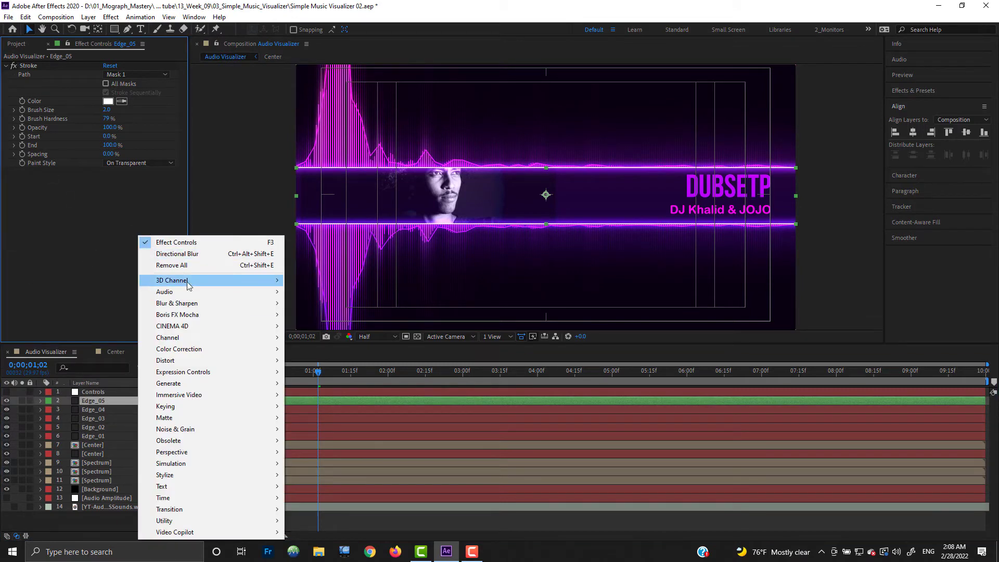
mouse_move(194, 305)
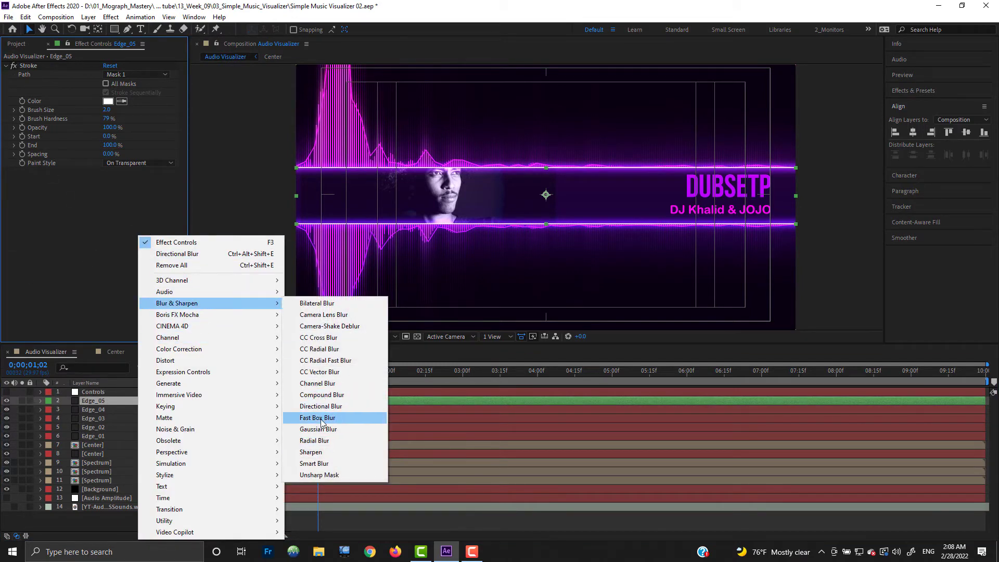
click(320, 419)
click(106, 208)
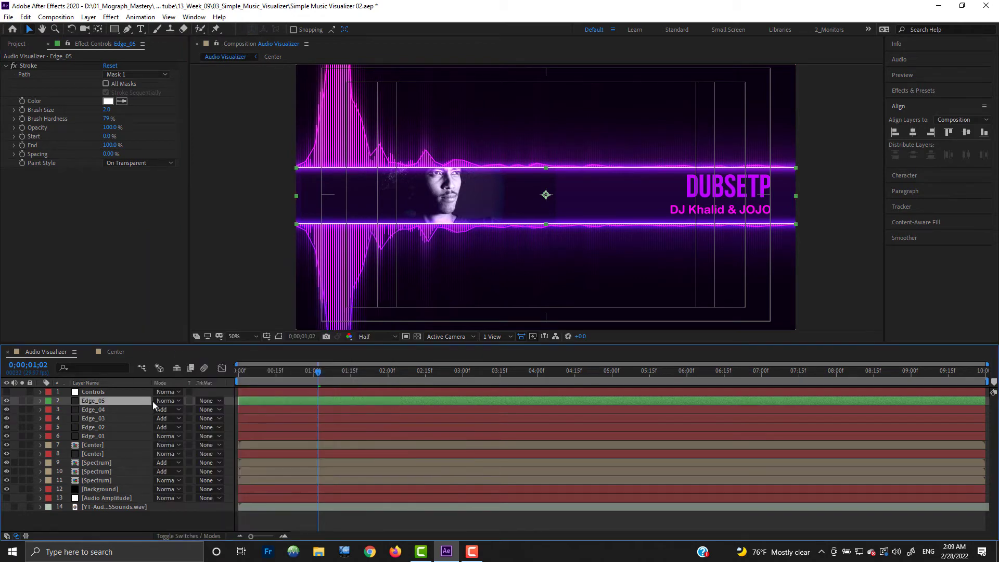
Set Edge_05 to Add blending and apply a Fast Box Blur with radius 1 and repeated edge pixels.
click(167, 401)
right_click(131, 214)
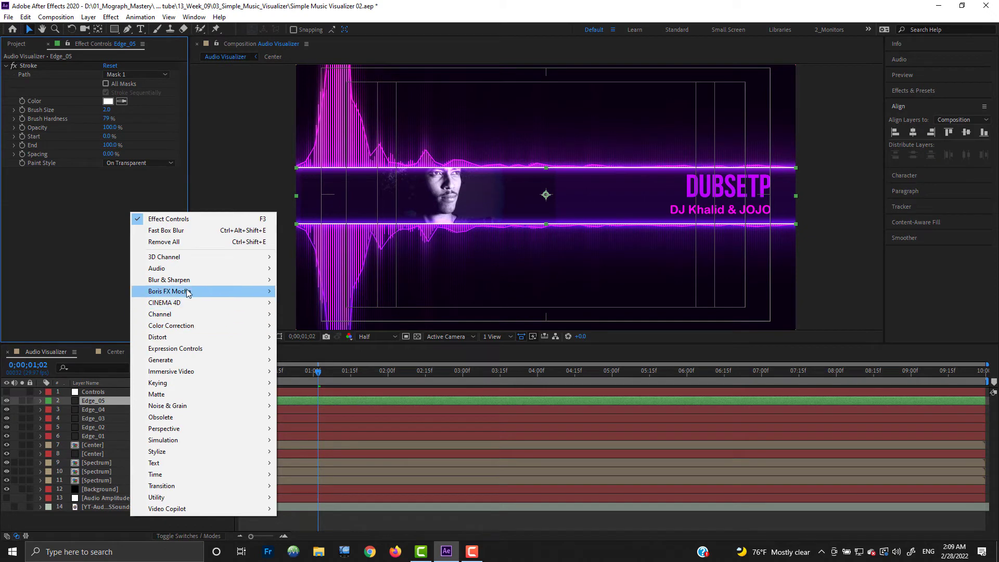
mouse_move(232, 285)
click(309, 393)
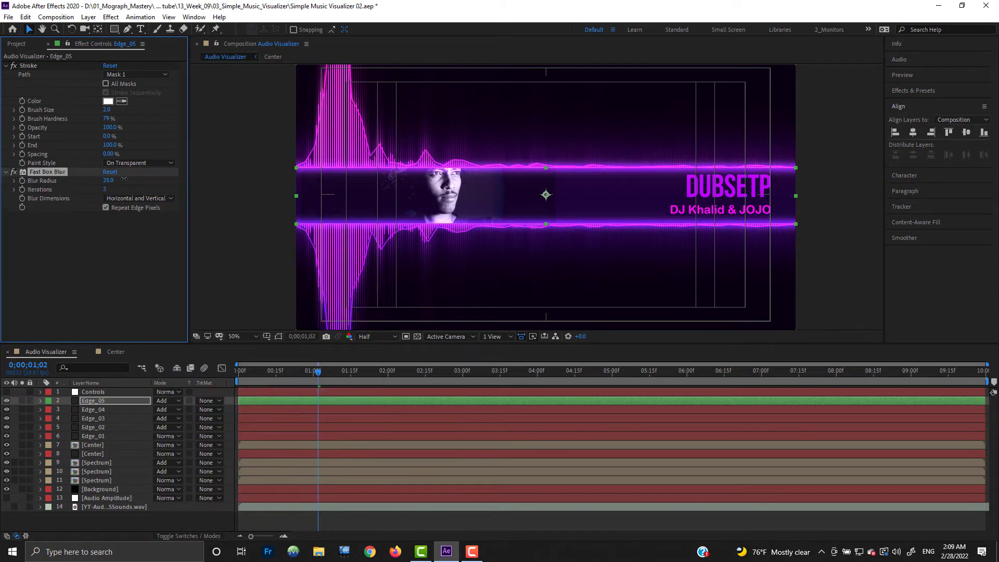
Duplicate Edge_05 and set the copy's stroke brush size to 5.2 and its blur radius to 20.
click(95, 401)
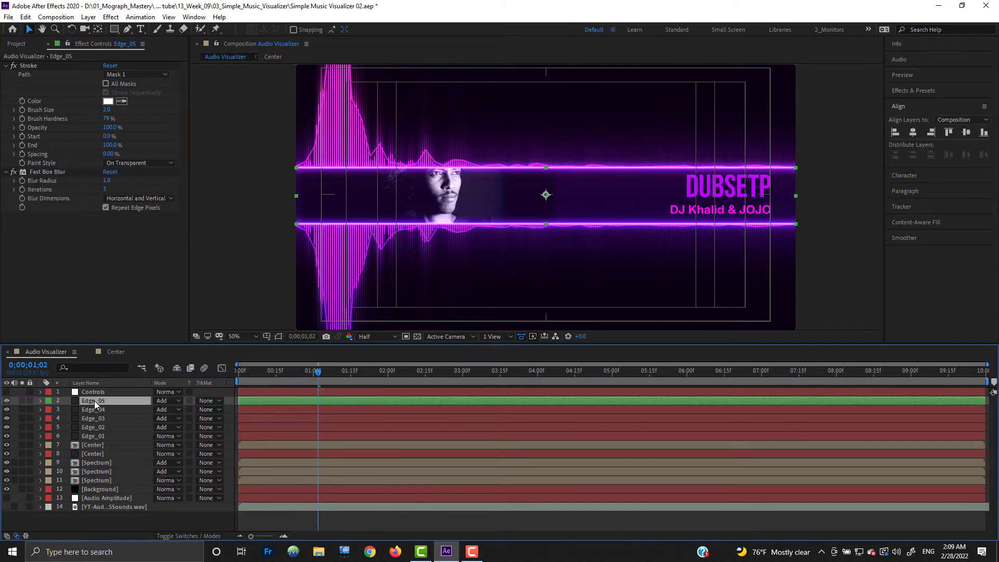
key(ctrl+d)
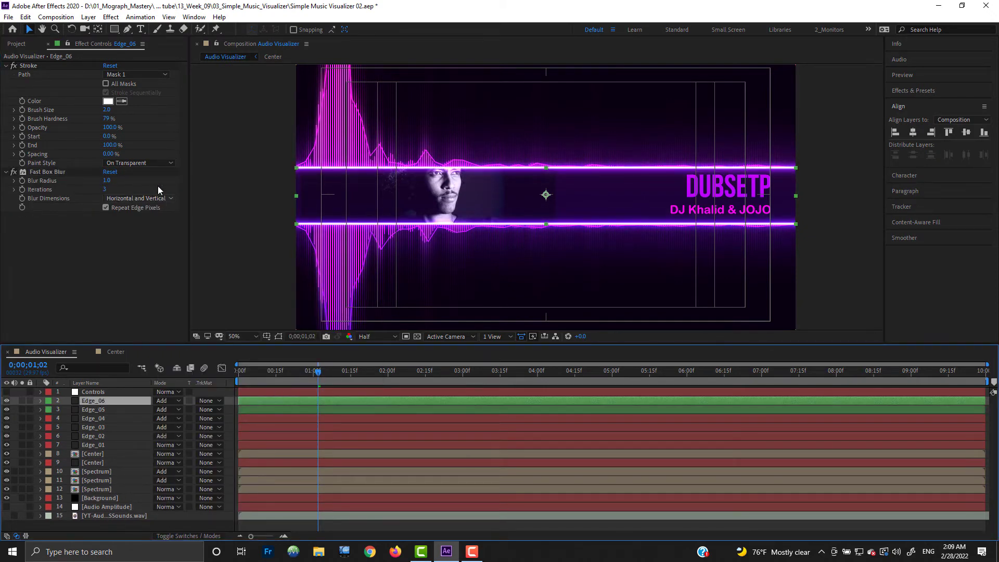
drag(106, 109, 125, 104)
mouse_move(106, 180)
mouse_down()
mouse_move(127, 180)
mouse_move(118, 181)
mouse_up()
Check the opacity of Edge_05 and Edge_06, and preview the visualizer animation.
ctrl+click(144, 408)
key(t)
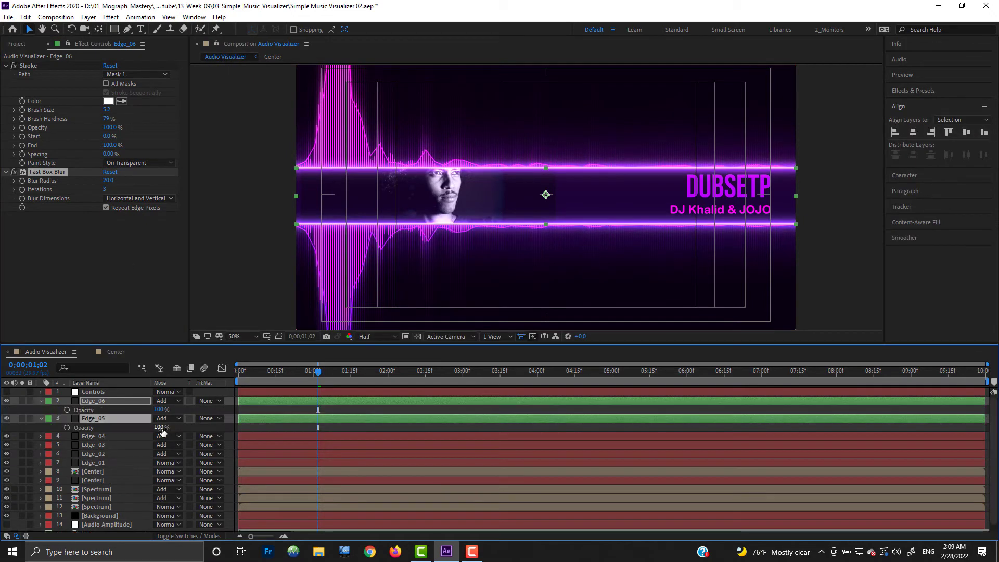
click(42, 417)
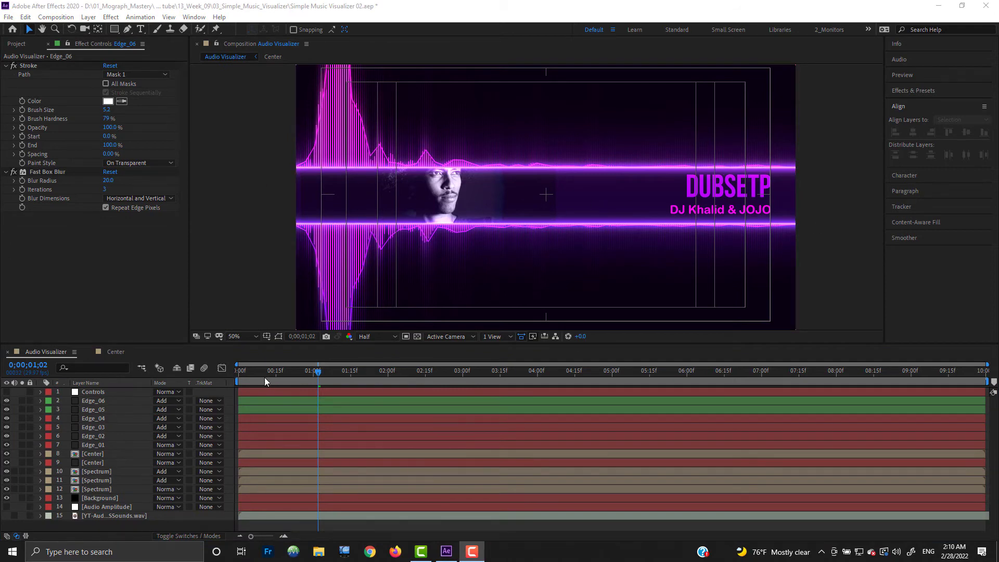
key(space)
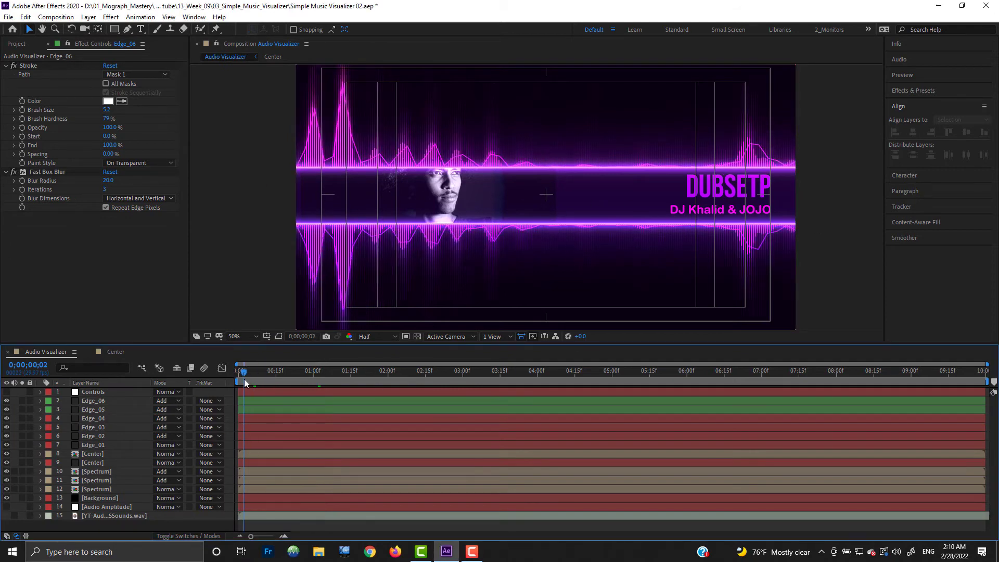
Duplicate the Background layer and delete the Fill effect from the upper copy.
click(97, 497)
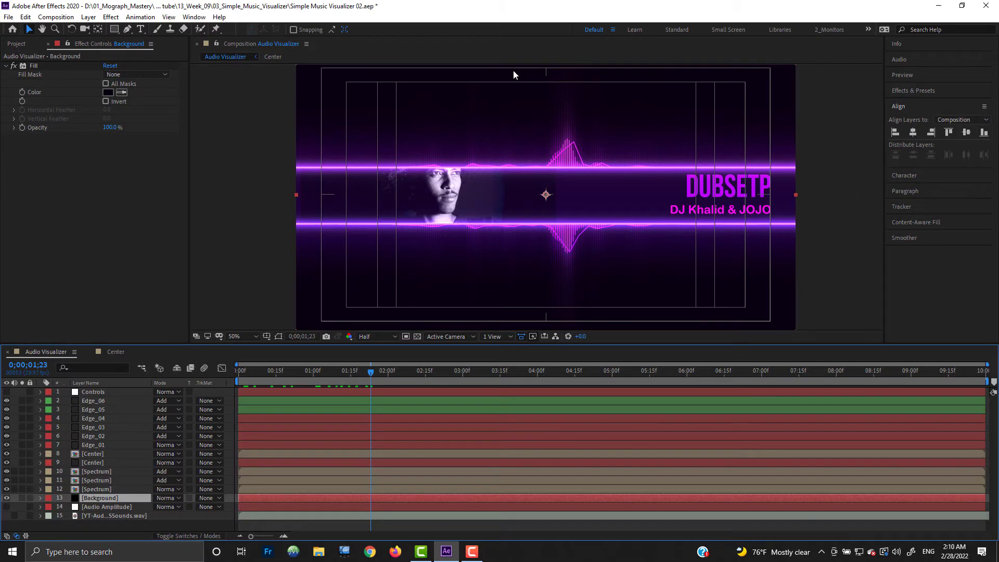
key(ctrl+d)
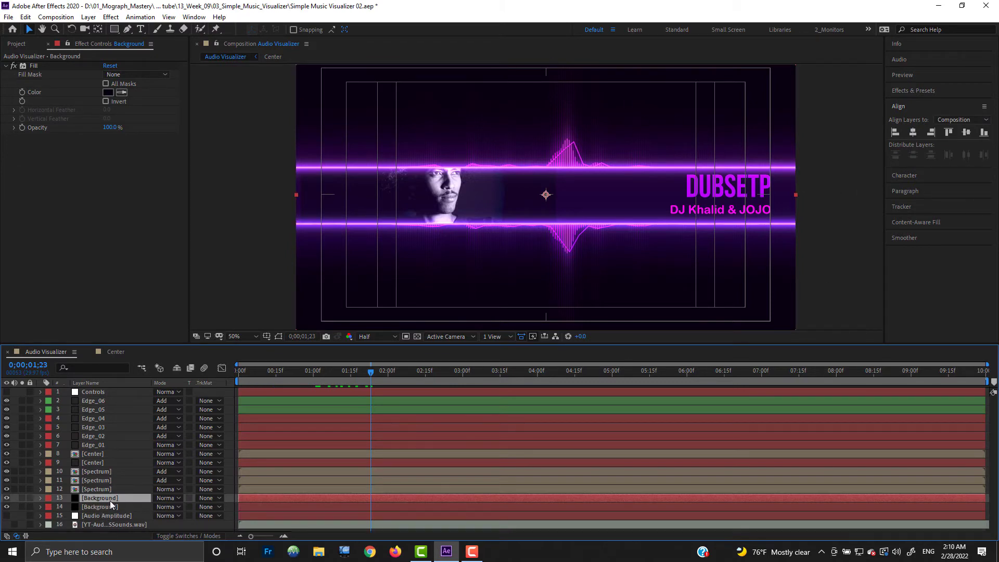
click(33, 65)
key(Delete)
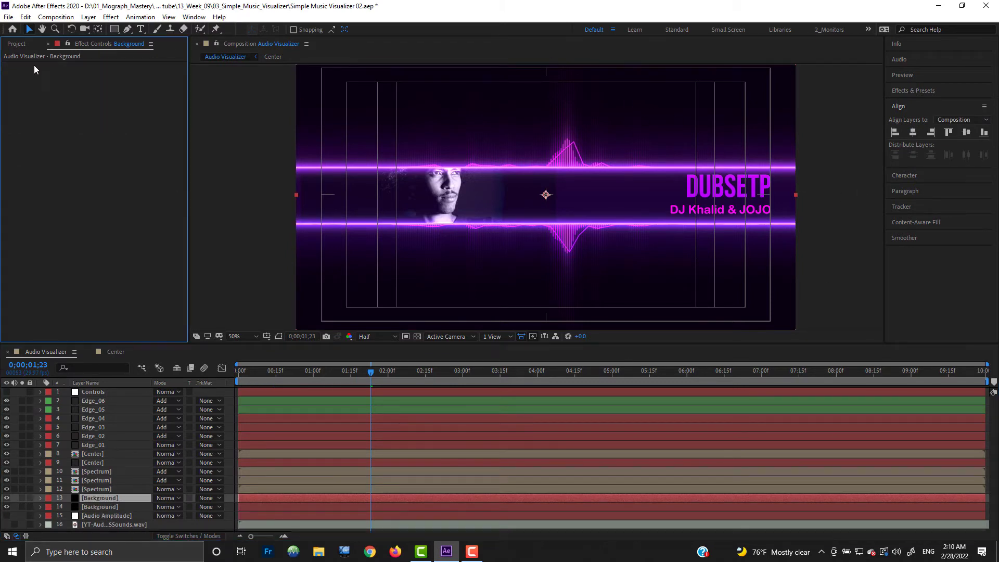
Apply Fractal Noise to the upper Background layer and choose the Spline noise type.
right_click(109, 119)
mouse_move(164, 260)
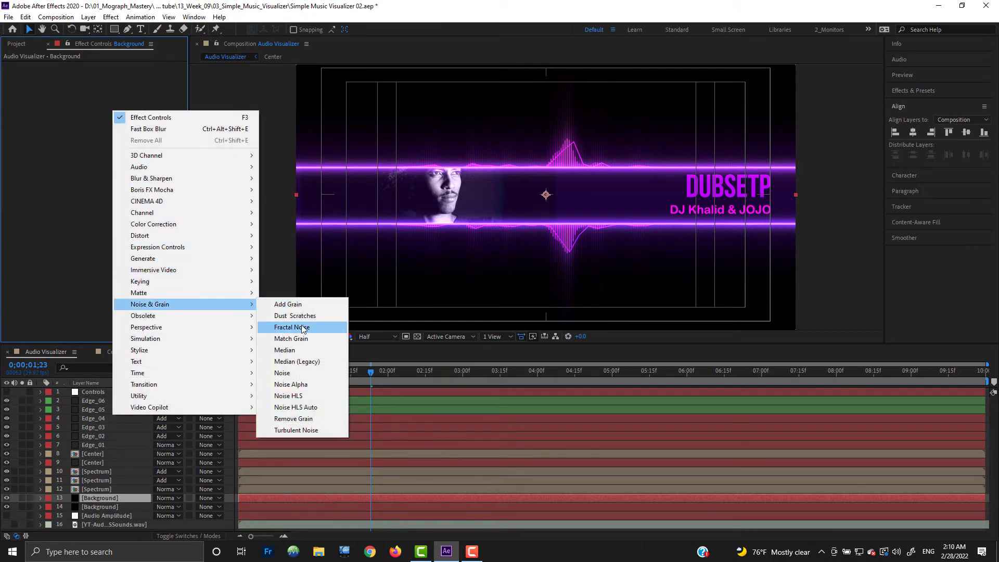
click(303, 327)
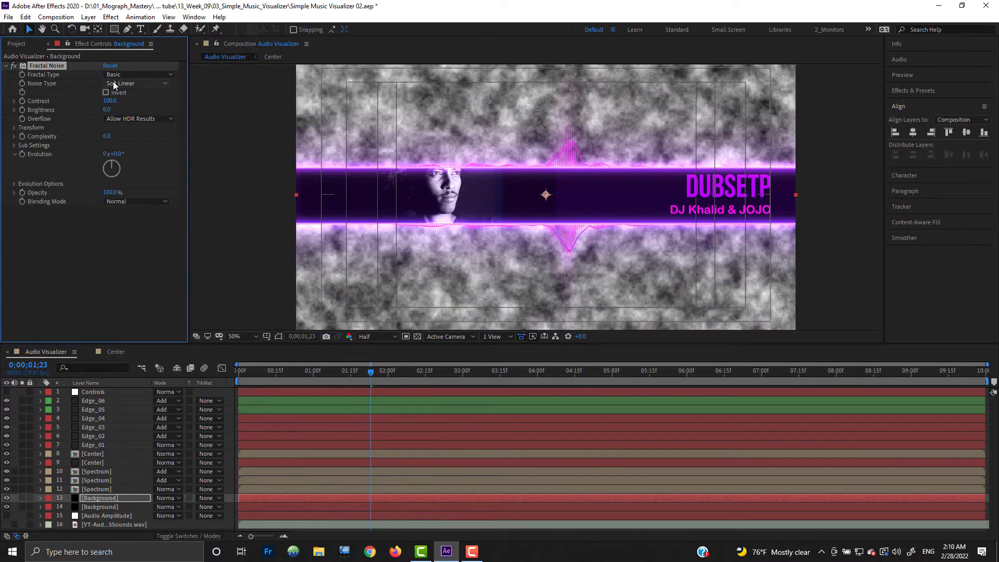
click(137, 83)
click(138, 96)
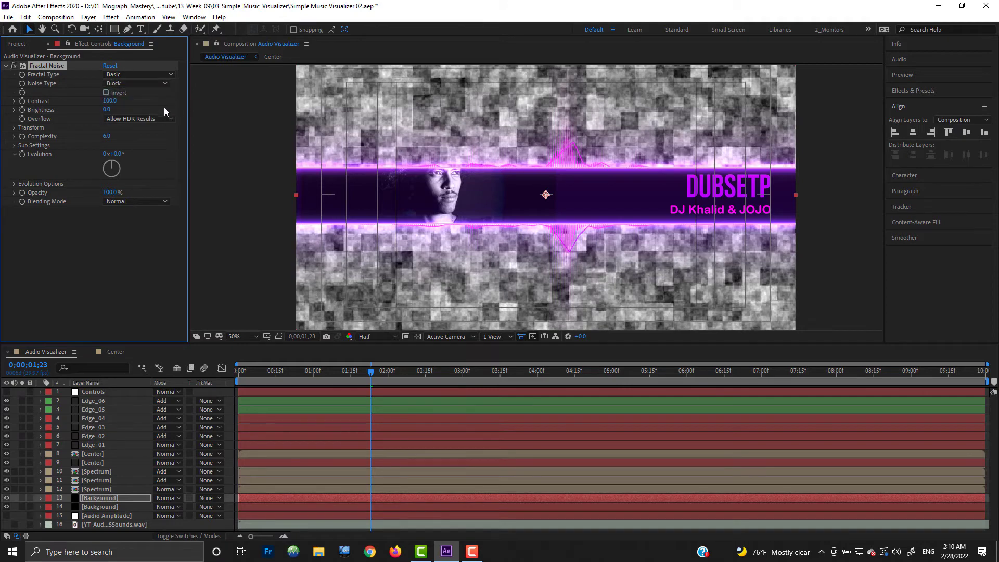
click(161, 83)
click(139, 132)
Set the Fractal Noise contrast to 364 and its brightness to -36.
drag(110, 100, 231, 97)
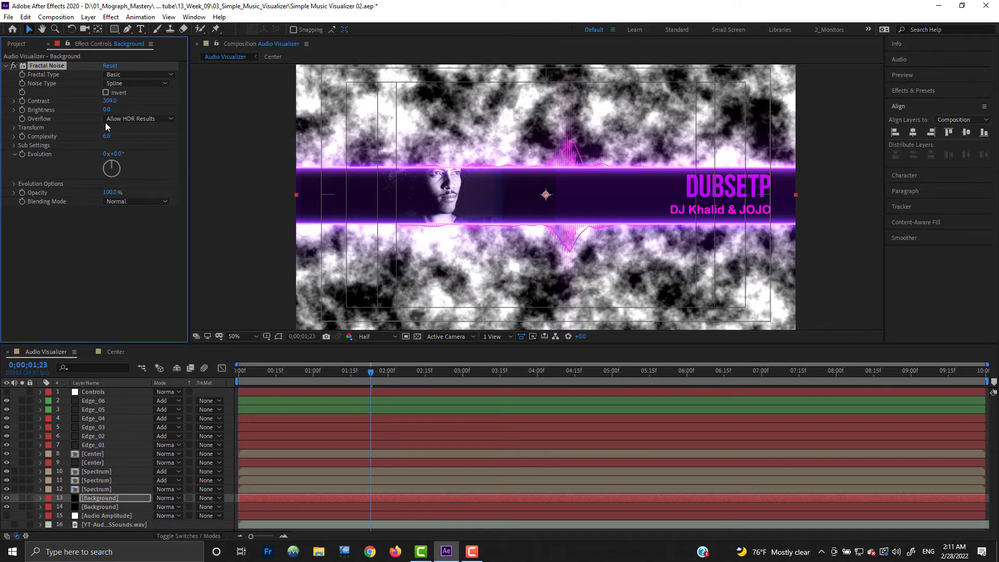
drag(106, 110, 89, 111)
mouse_move(109, 101)
mouse_down()
mouse_move(138, 101)
mouse_move(109, 110)
mouse_up()
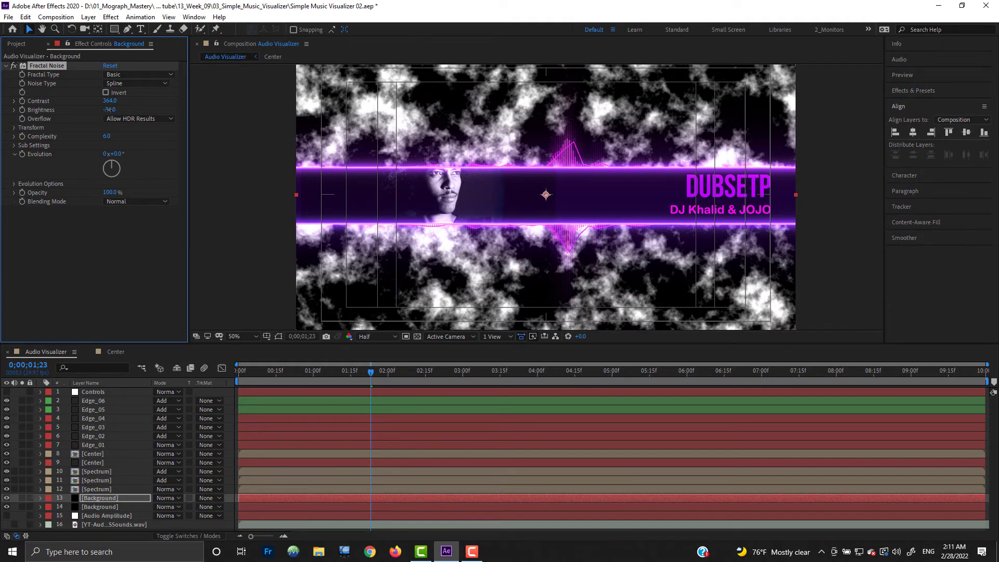
Add a Directional Blur to the upper Background layer with a blur length of 385.3.
right_click(127, 273)
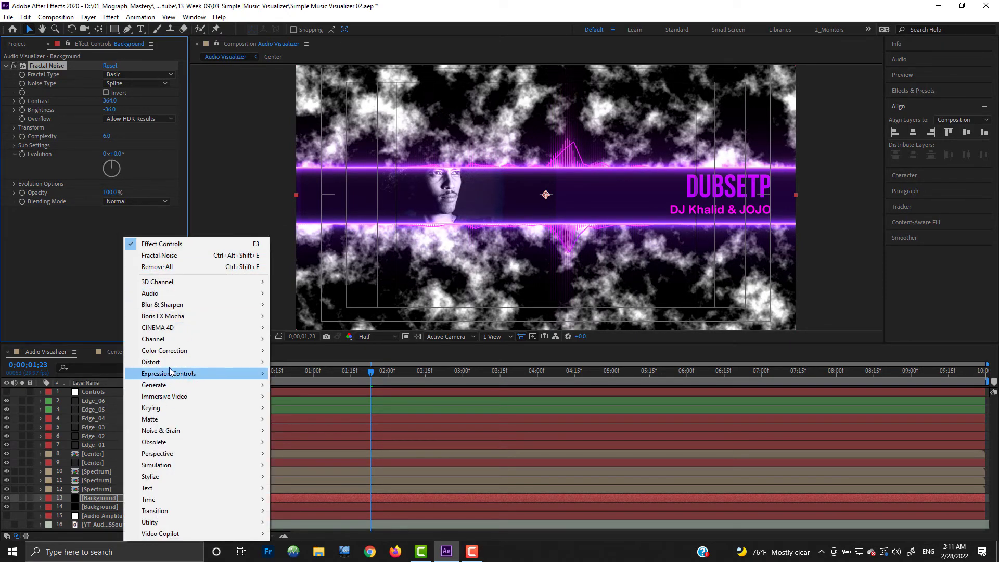
mouse_move(172, 305)
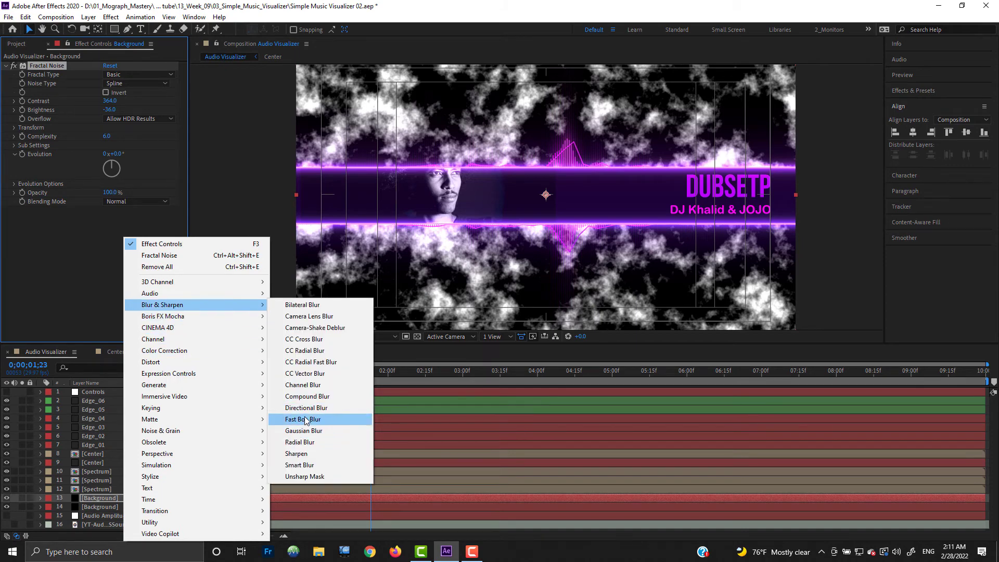
click(306, 410)
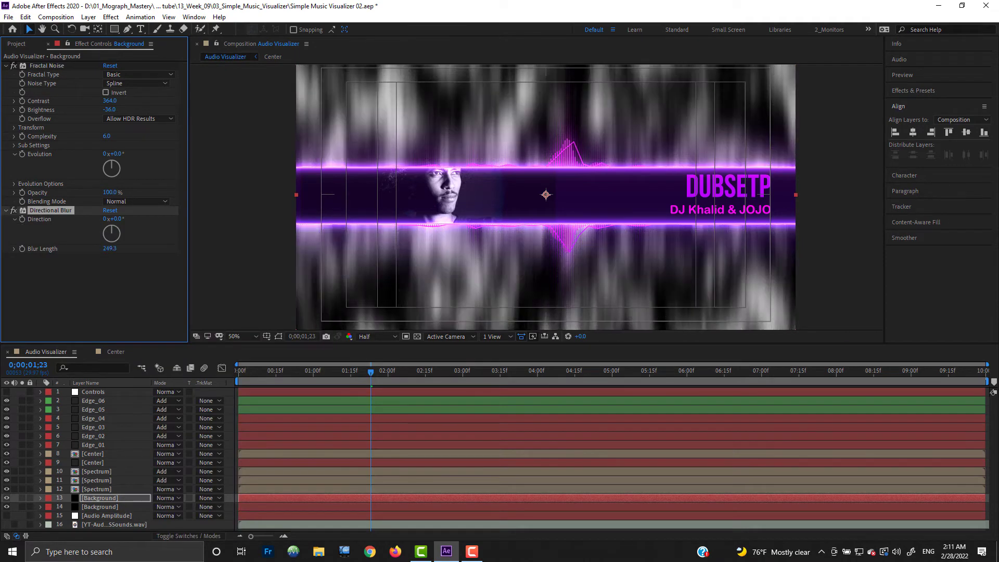
drag(110, 249, 177, 249)
Add the Tint color correction effect to the upper Background layer.
right_click(130, 282)
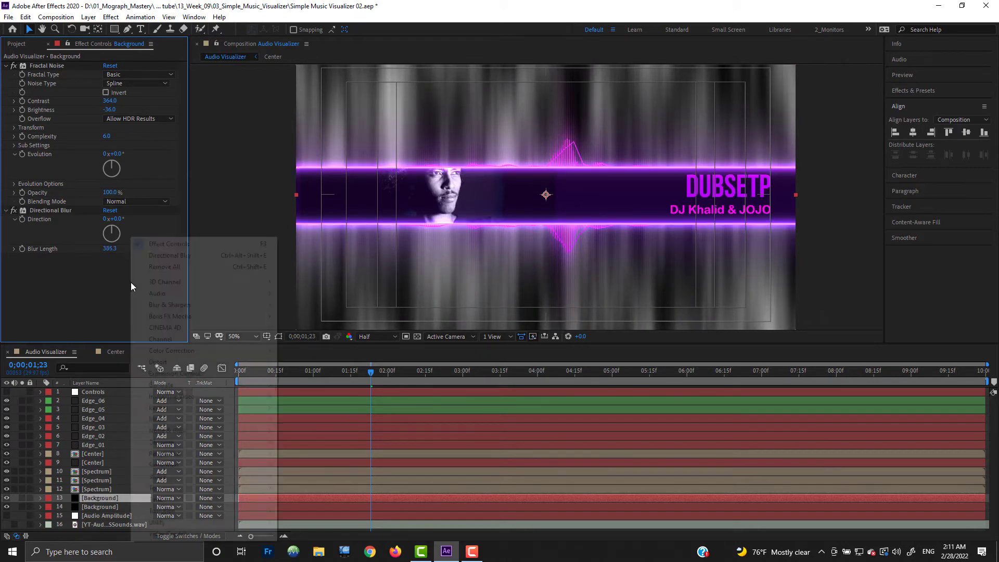
mouse_move(189, 356)
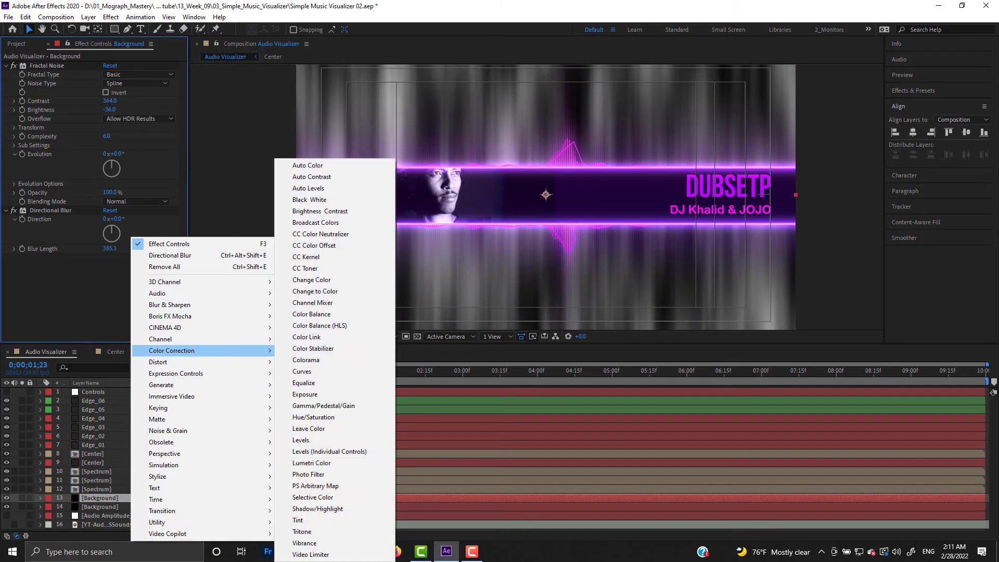
click(299, 520)
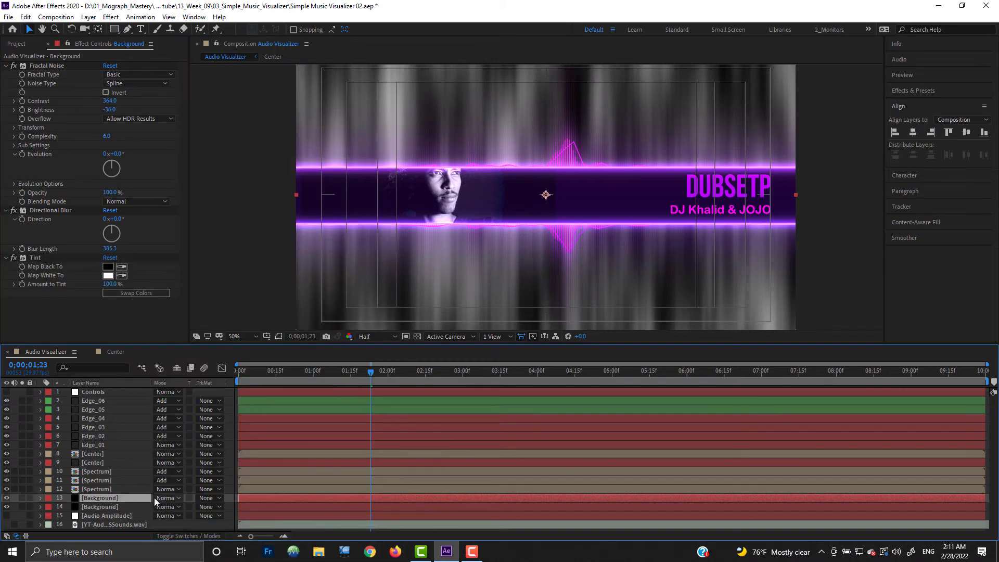
Set the upper Background layer to Screen blending and adjust its Fractal Noise to contrast 232 and brightness -51.
click(167, 498)
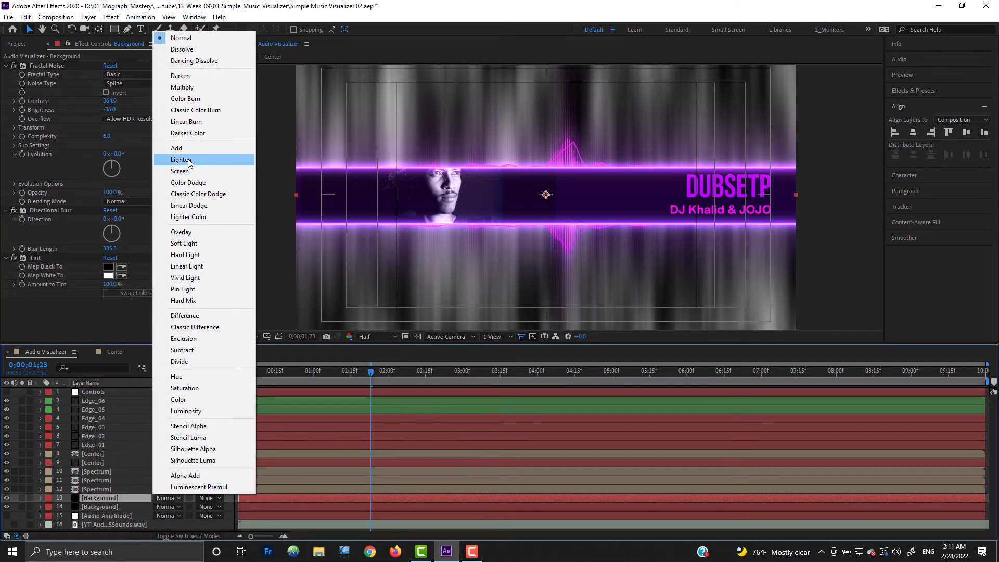
click(188, 171)
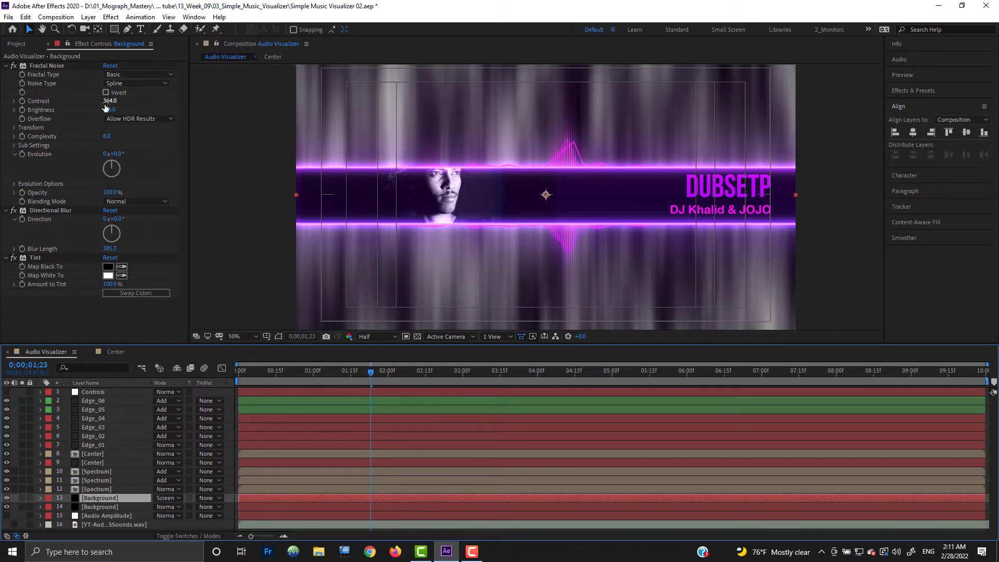
drag(106, 102, 37, 102)
Reveal the upper Background layer's effects in the timeline and expand the Tint color properties.
key(e)
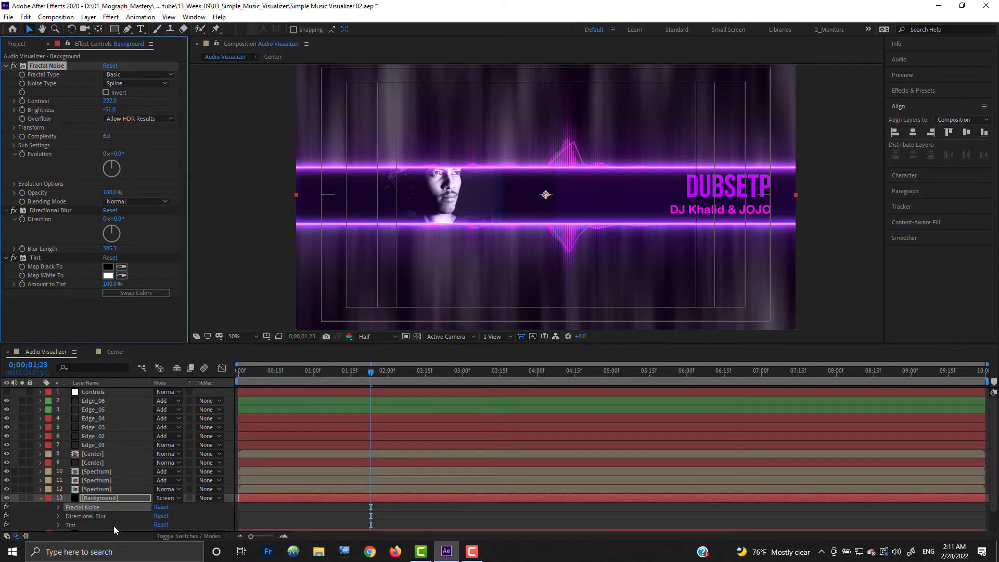
scroll(61, 489, down, 1)
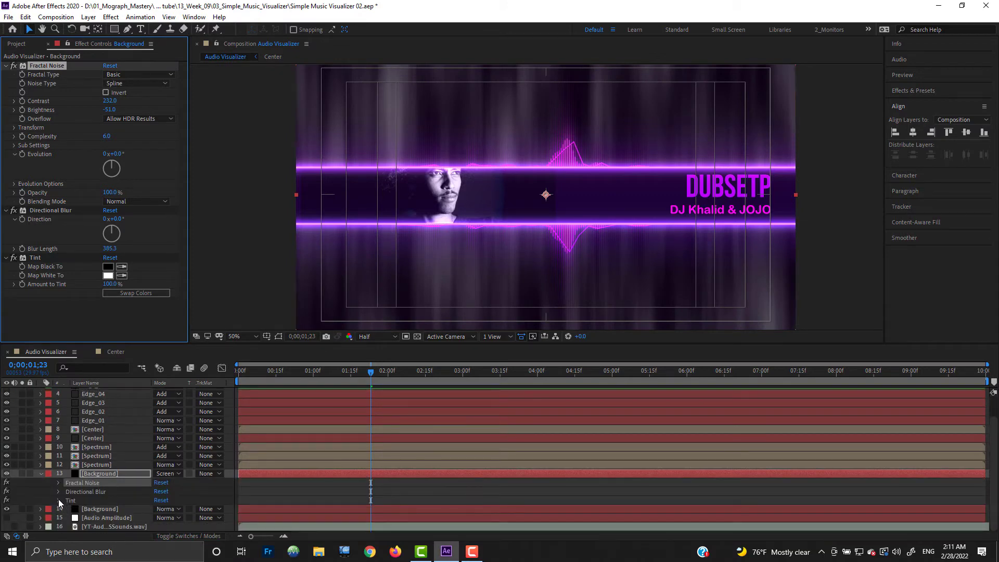
click(59, 500)
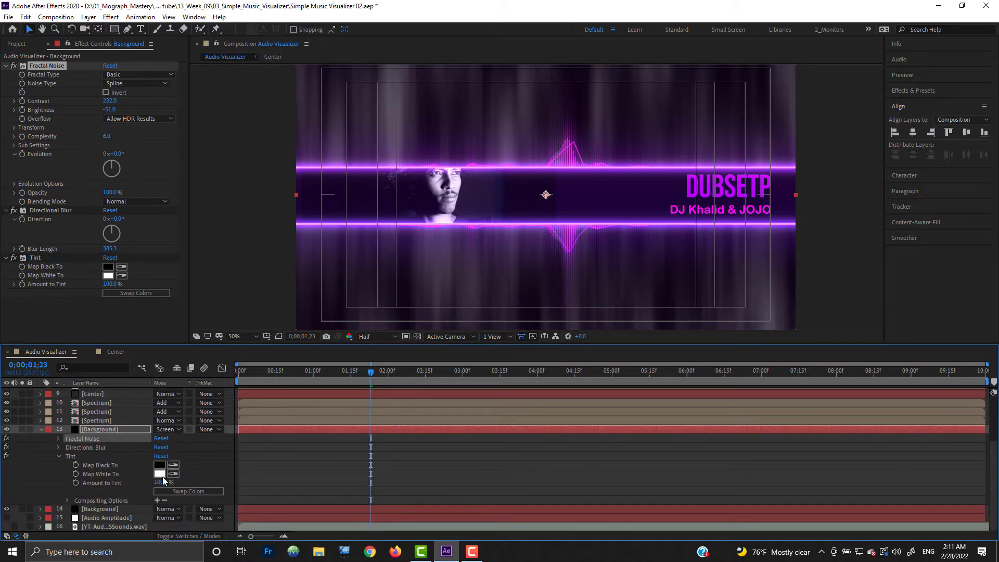
scroll(109, 430, up, 3)
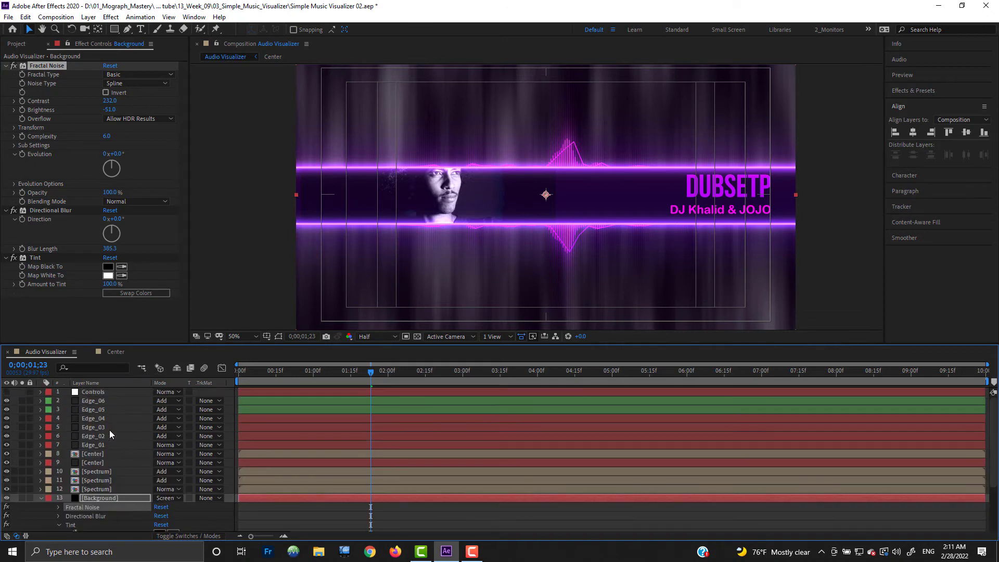
Duplicate the Main_Color_02 control on the Controls layer and rename the copy Background Gradient.
click(89, 394)
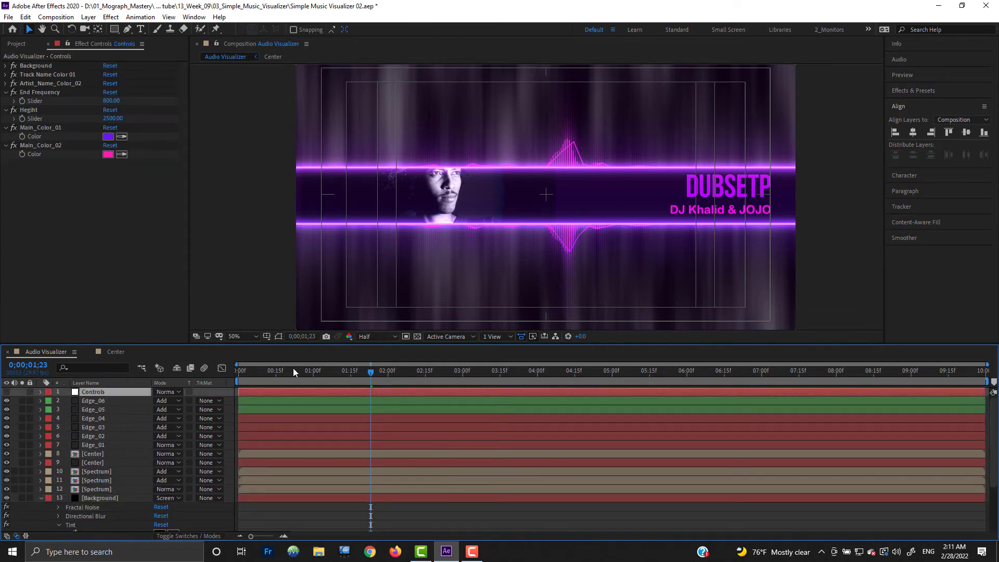
click(57, 146)
key(ctrl+d)
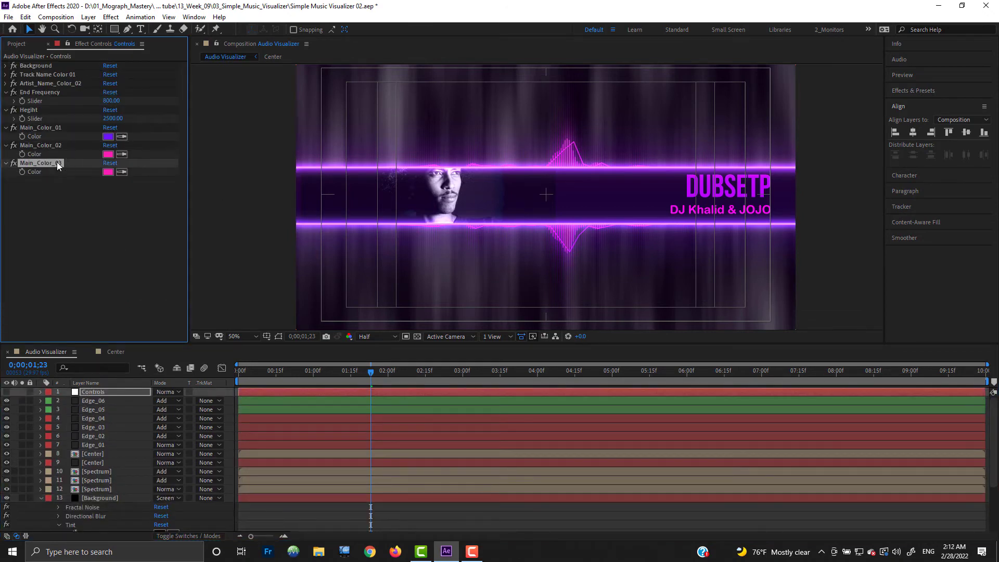
key(Return)
text(Bac)
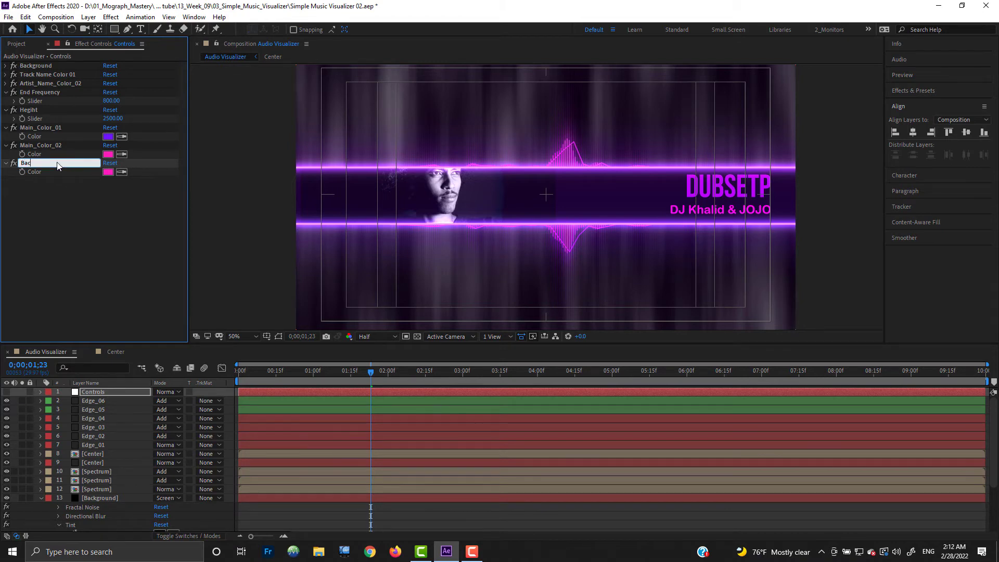
text(kground)
text(Gradient)
key(Return)
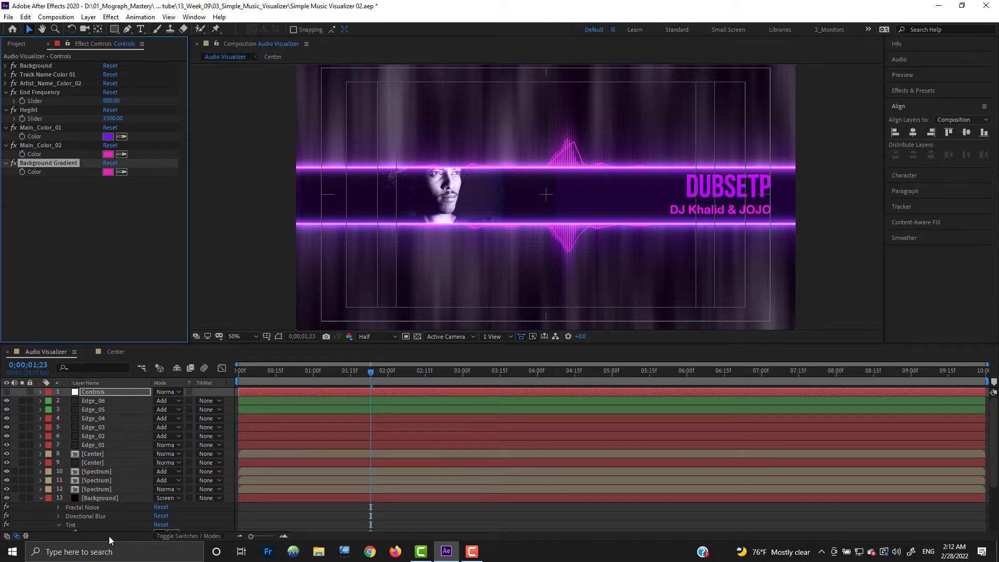
Link the Map White To color of the upper Background layer's Tint to the Background Gradient color with an expression.
click(68, 44)
scroll(169, 498, down, 3)
alt+click(76, 474)
drag(183, 481, 31, 171)
click(25, 481)
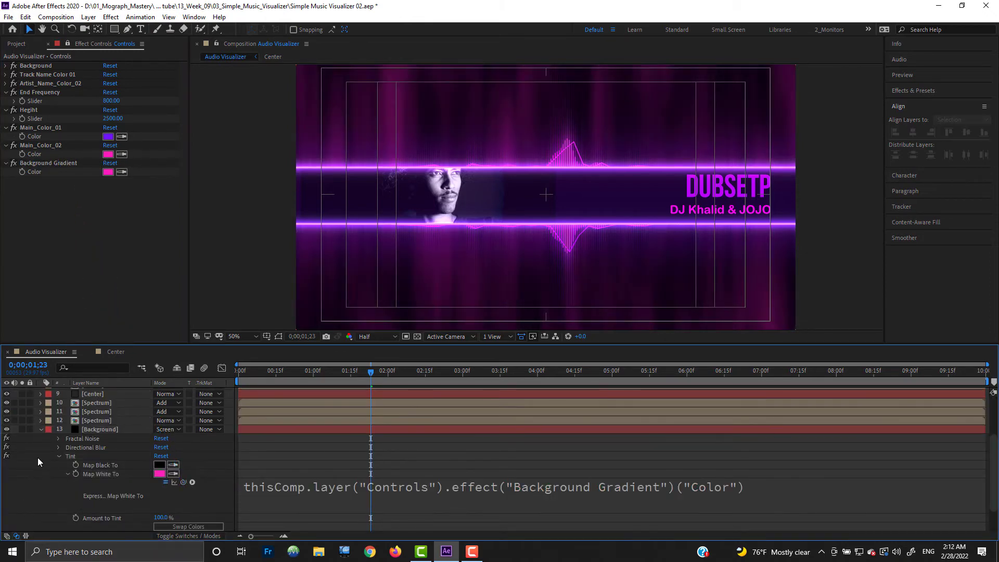
click(40, 428)
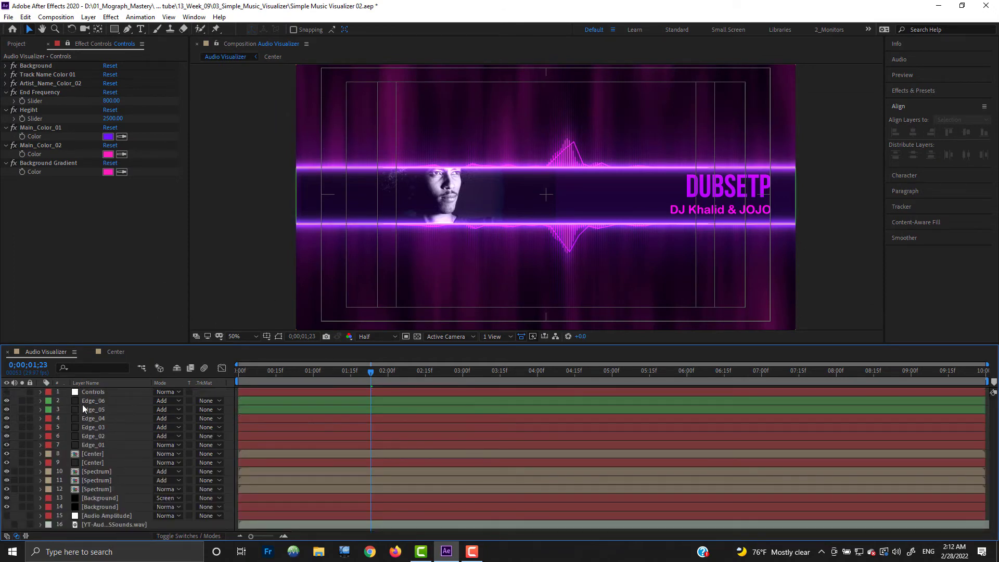
Set the Background Gradient color to a dark magenta.
click(108, 171)
click(132, 110)
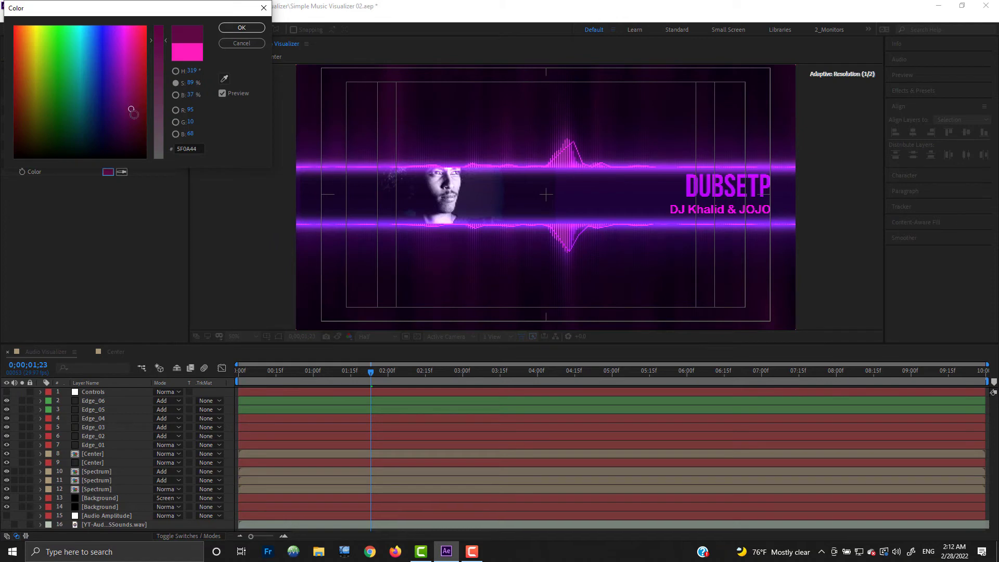
key(Return)
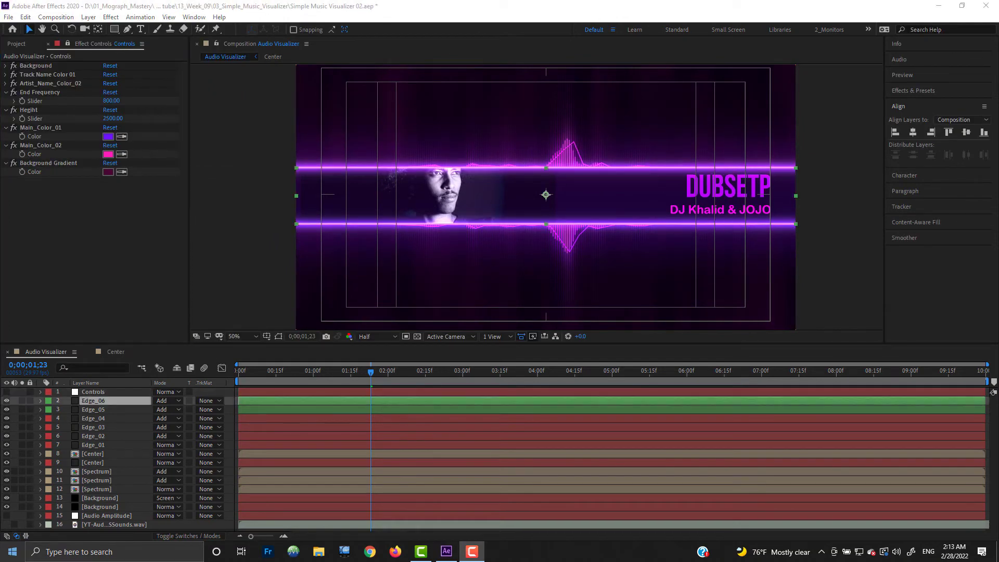
Copy the Audio Amplitude layer into the Center composition and place it beneath all the other layers.
click(104, 515)
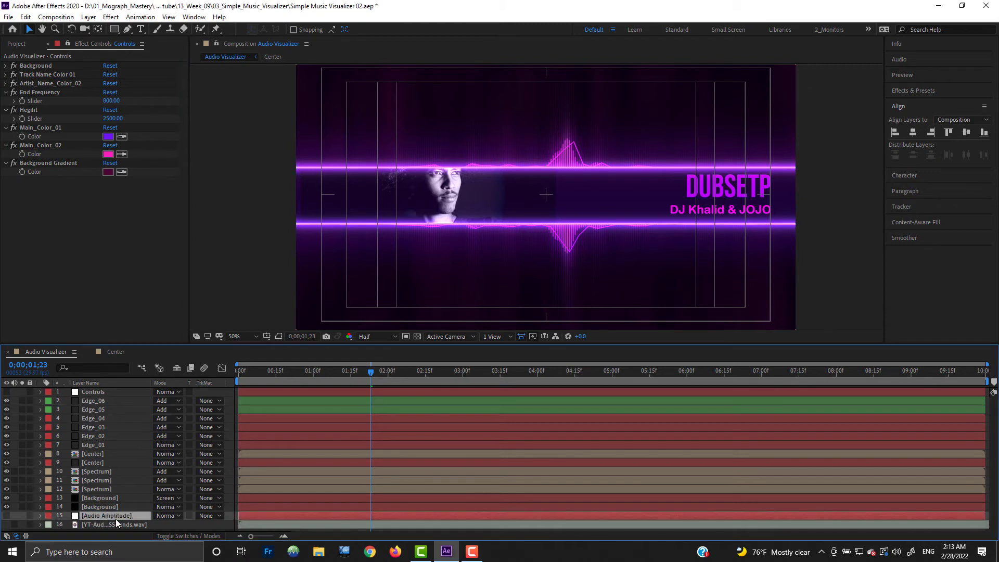
click(95, 454)
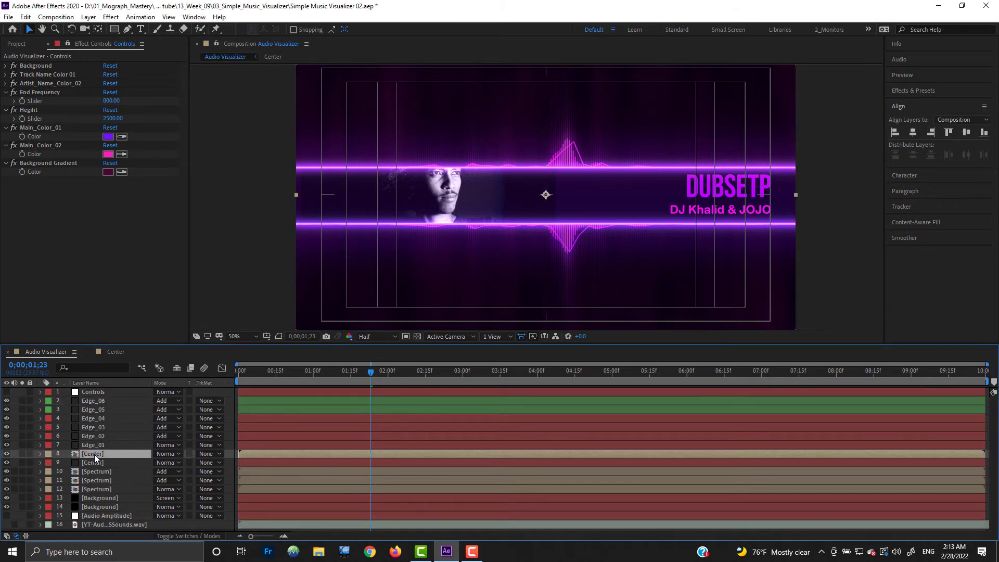
double_click(95, 454)
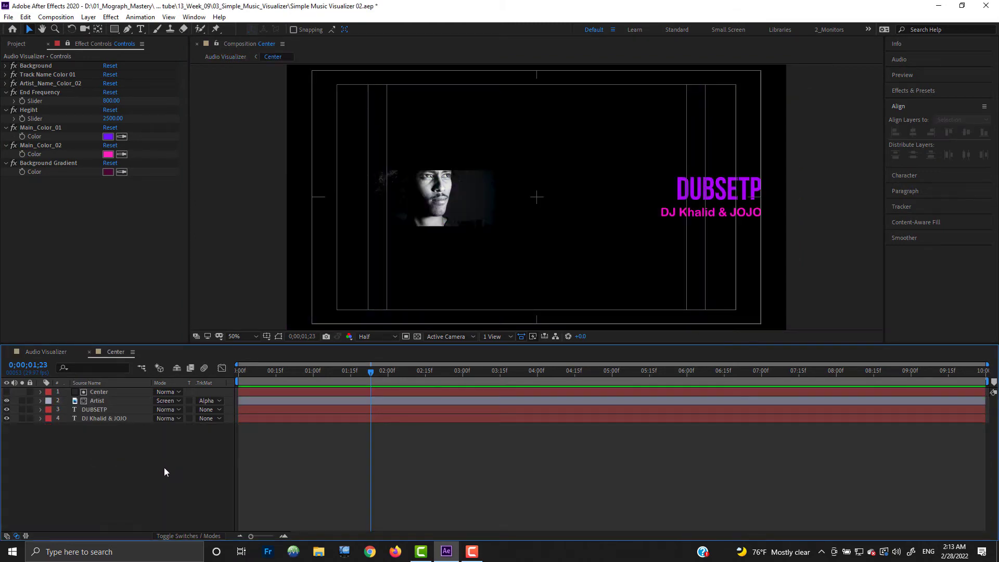
key(ctrl+v)
drag(99, 391, 105, 438)
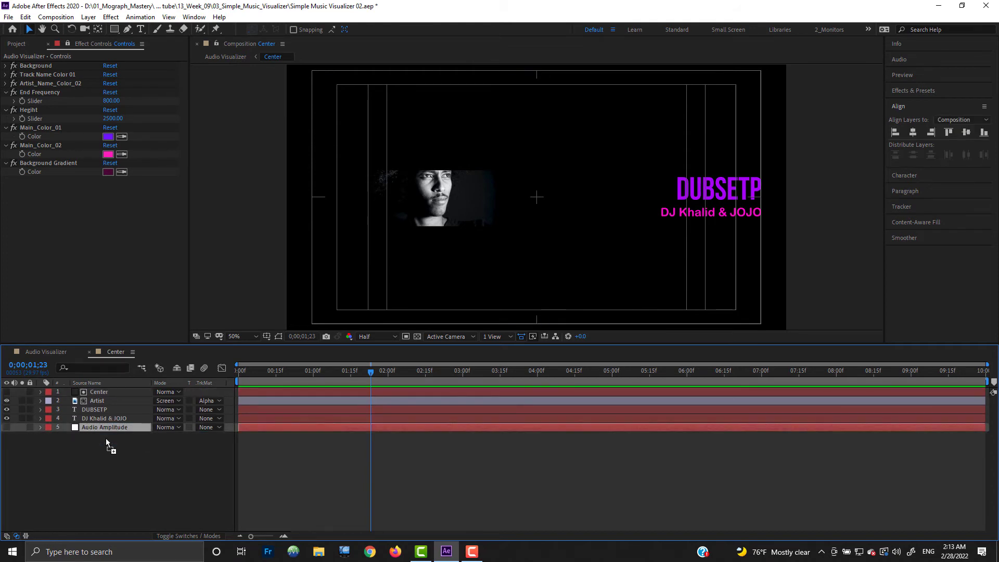
Add a Scale expression to the Artist layer that reads the Audio Amplitude layer's Both Channels slider.
key(u)
click(100, 474)
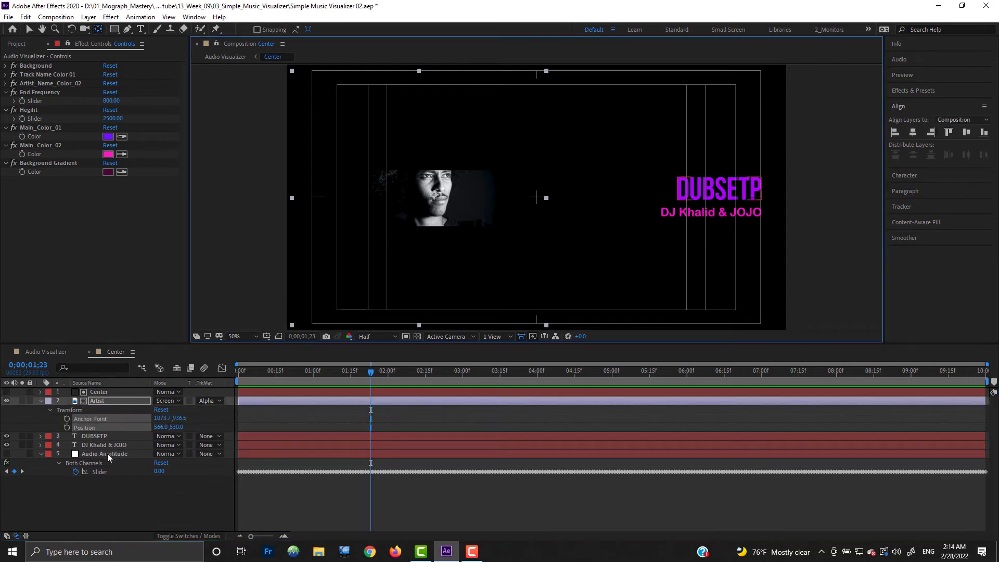
key(s)
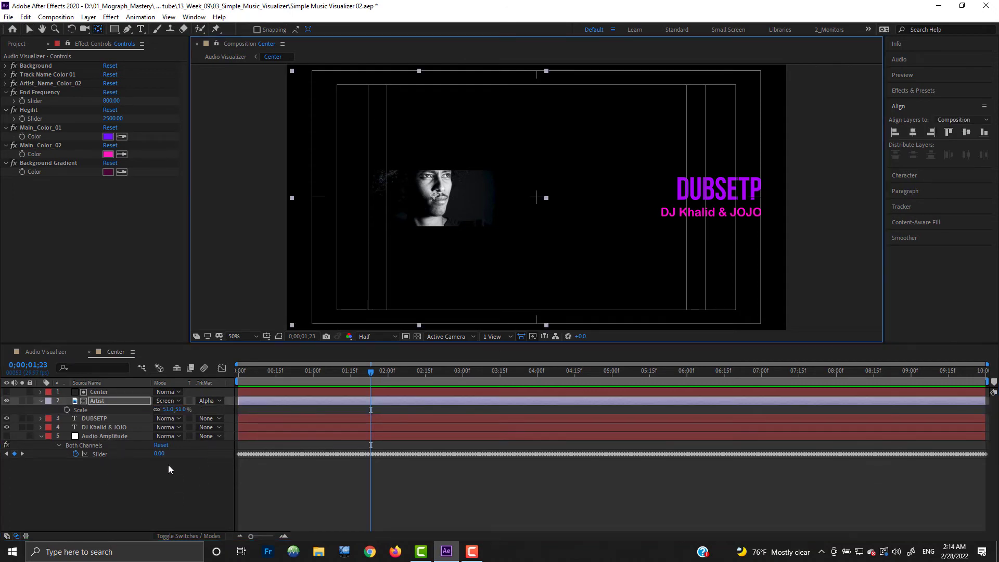
key(v)
alt+click(66, 410)
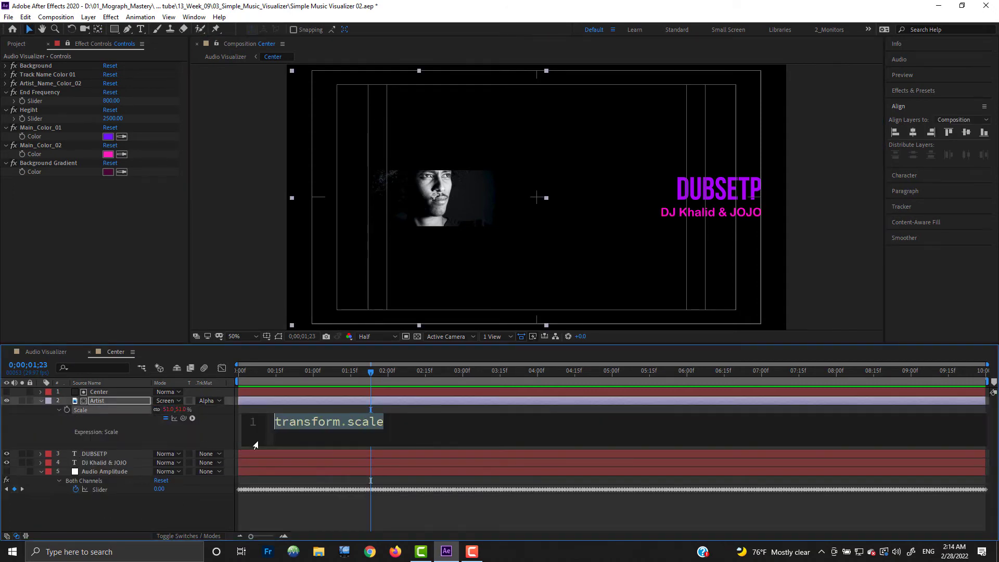
key(ctrl+v)
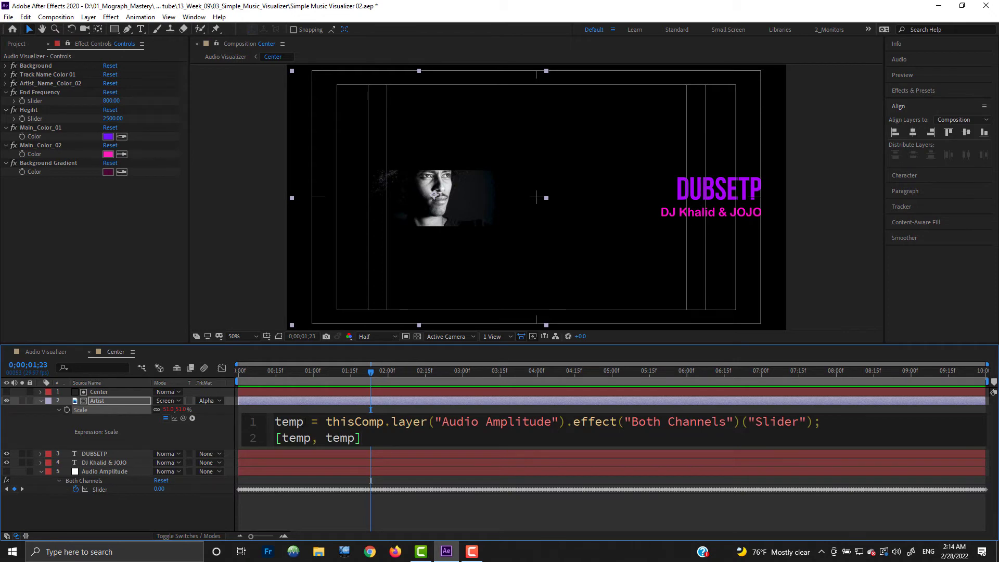
In the Artist Scale expression, declare the slider reference as var input and add a second line starting var temp = ease().
drag(304, 422, 271, 424)
text(var in)
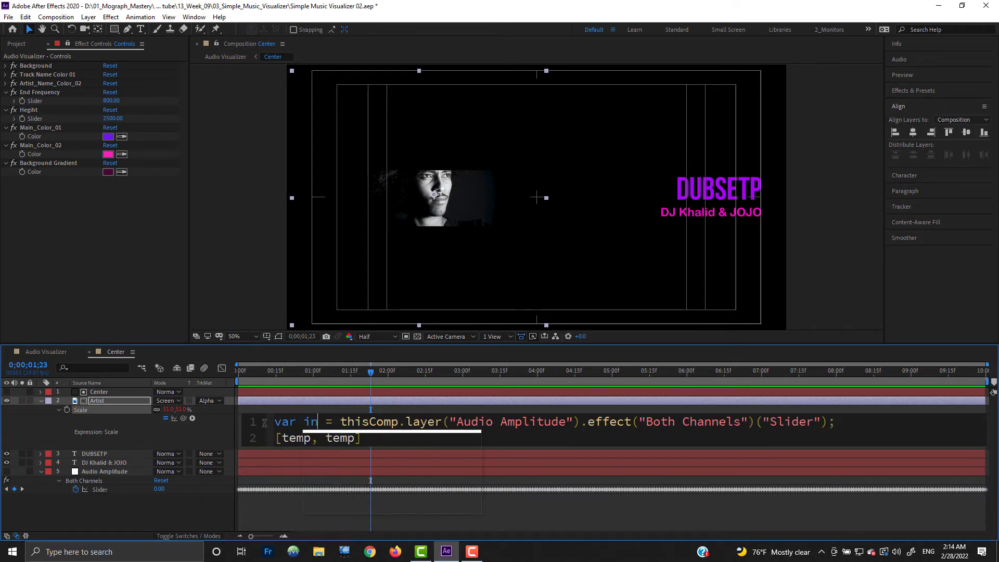
text(put)
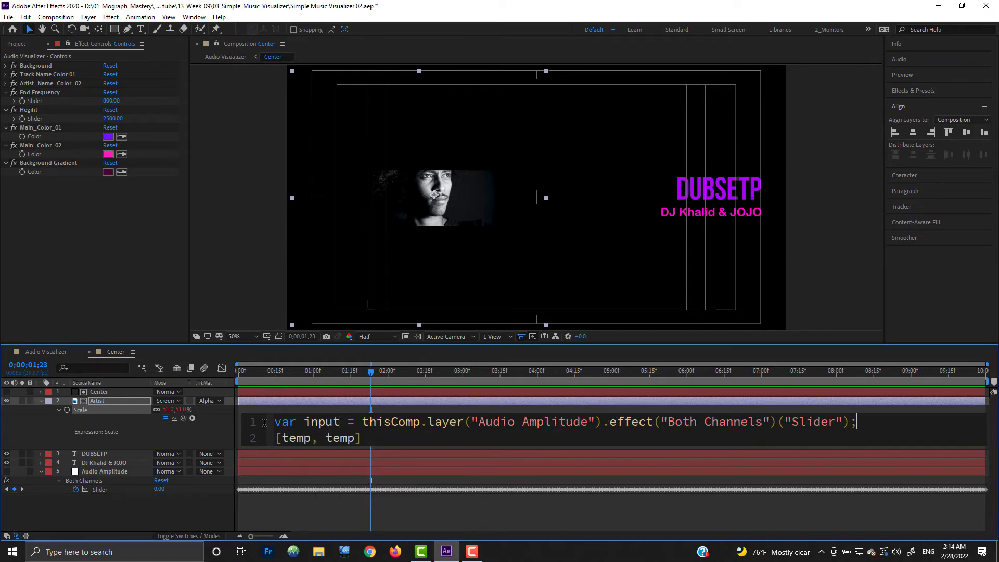
key(Return)
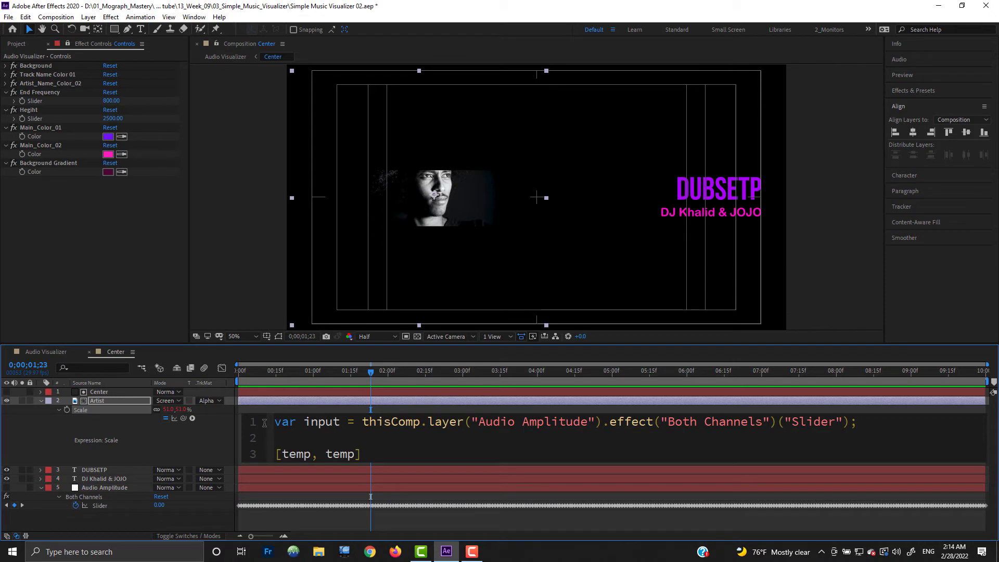
text(var temp = ease)
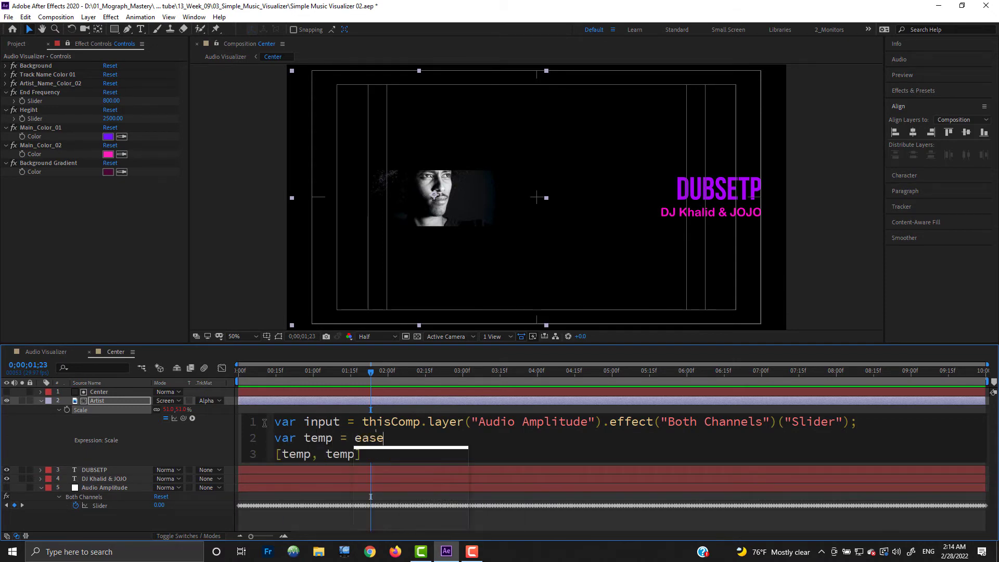
key(Return)
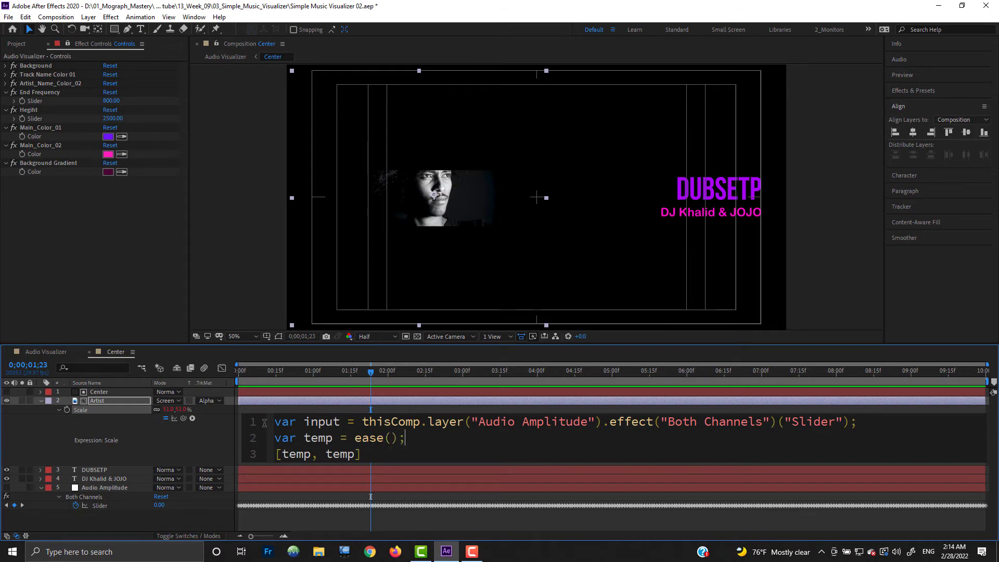
Complete the ease function in the Artist Scale expression with the arguments input, 0, 50, 45 and 60.
key(Left)
key(Left)
text(0, 50)
key(Left)
key(Left)
key(Left)
text(inu)
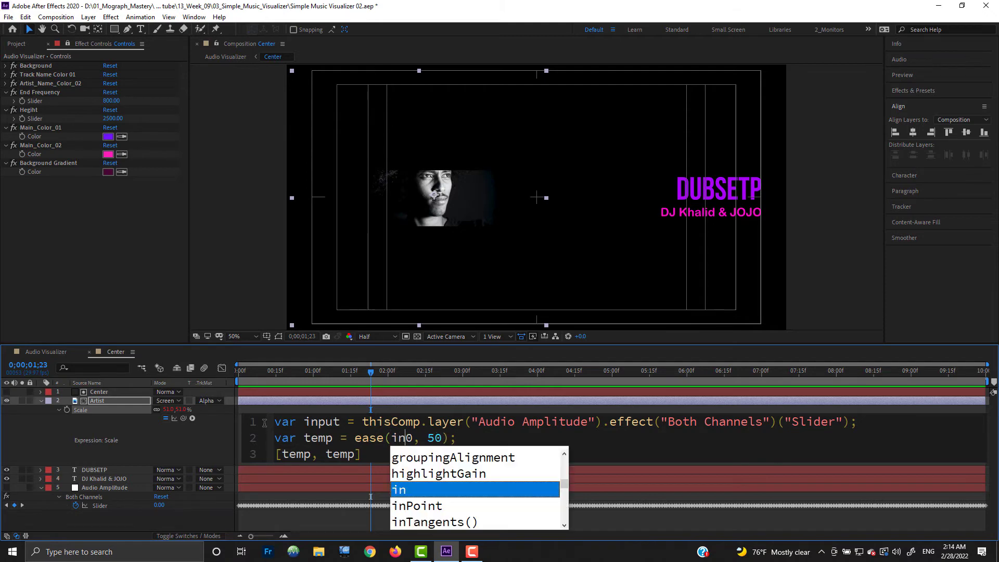
key(BackSpace)
key(BackSpace)
text(nput, )
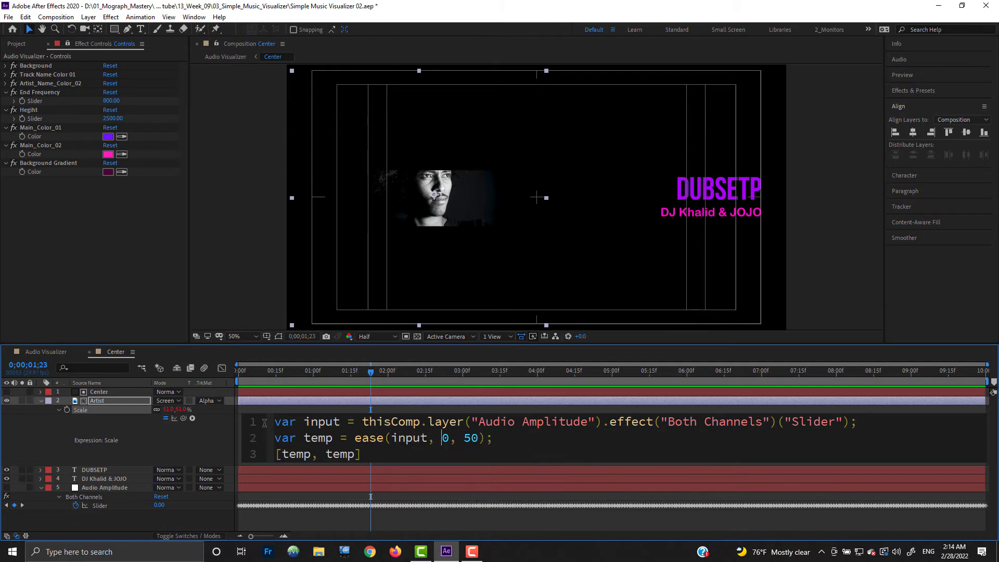
text(0)
key(BackSpace)
key(Right)
key(Right)
text(, 45,60)
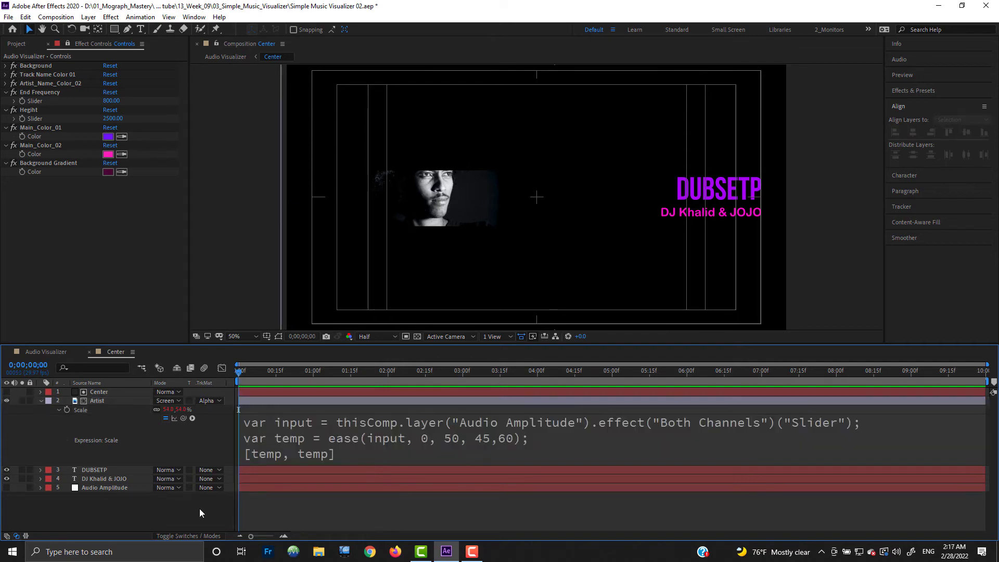
Preview the Center composition and set the last ease argument in the Artist Scale expression to 55.
key(space)
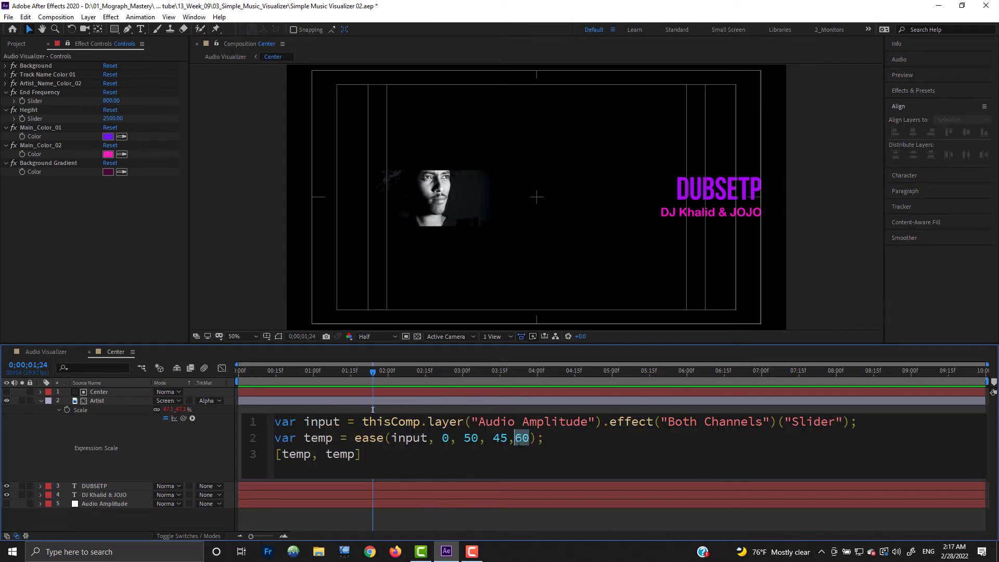
text(55)
click(451, 479)
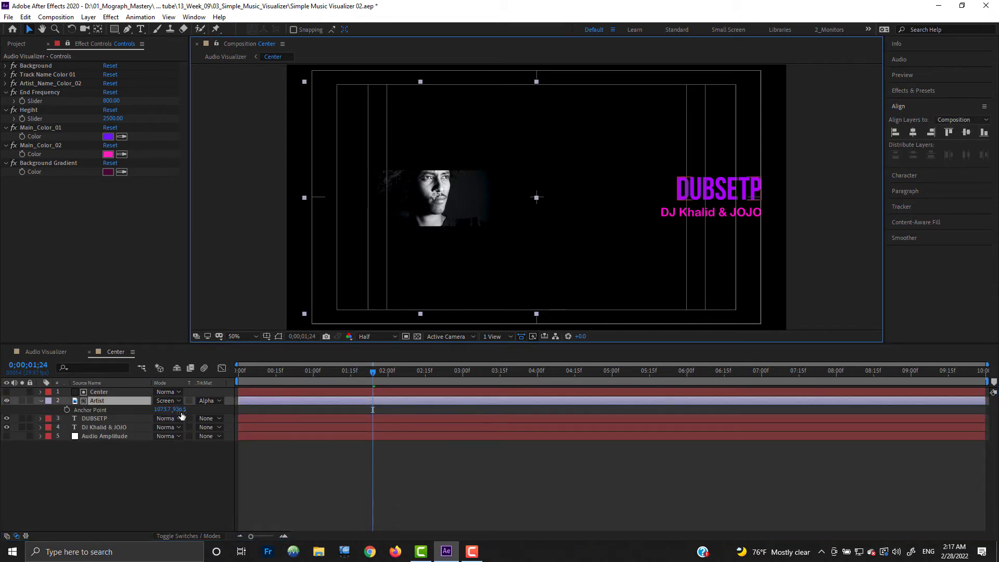
Set the Artist layer's vertical anchor point to 848.5 to reframe the portrait, and preview the animation.
drag(181, 409, 164, 508)
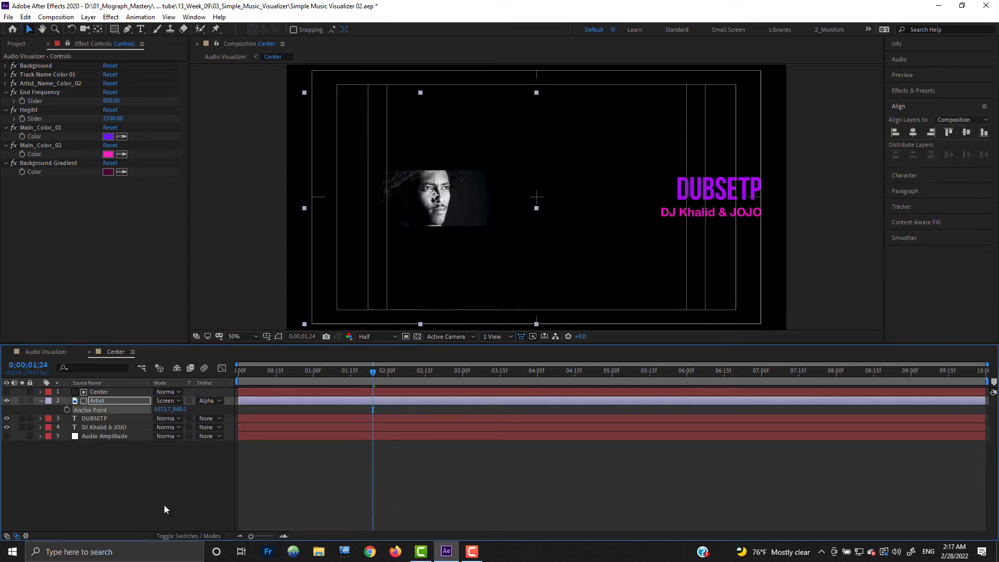
click(174, 518)
key(space)
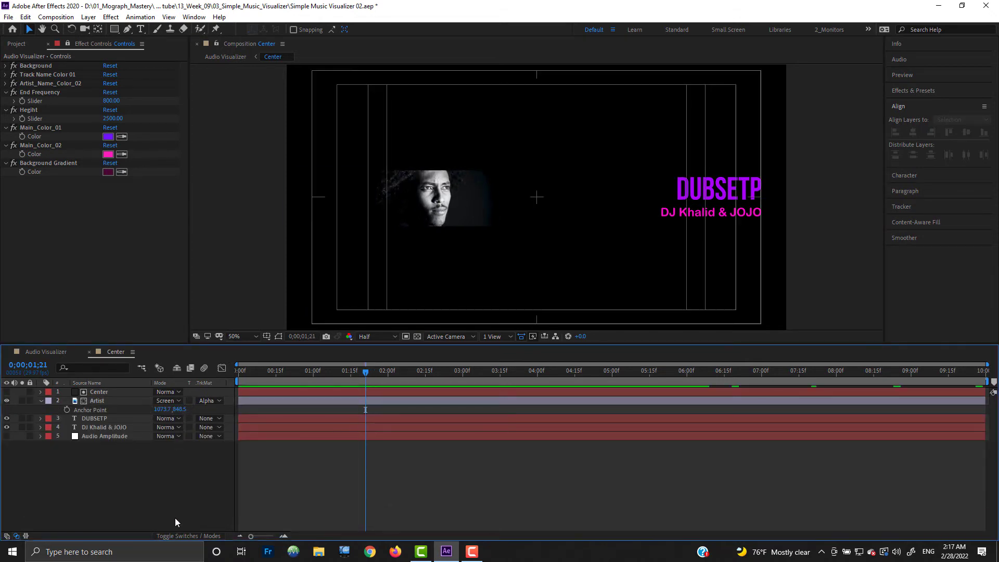
Duplicate Edge_06 in the Audio Visualizer composition and give the copy a stroke brush size of 20 and a blur radius of 58.
click(89, 351)
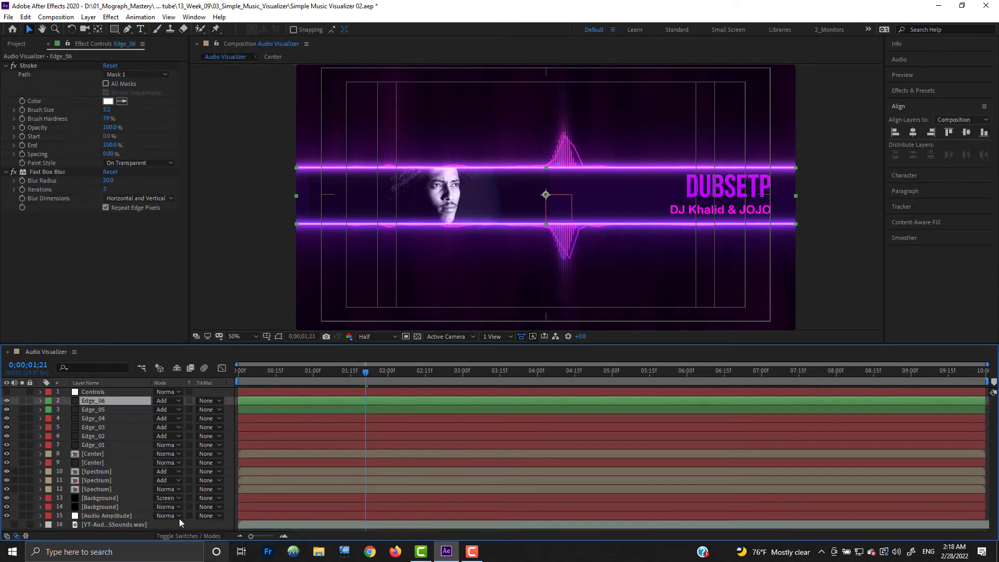
key(ctrl+d)
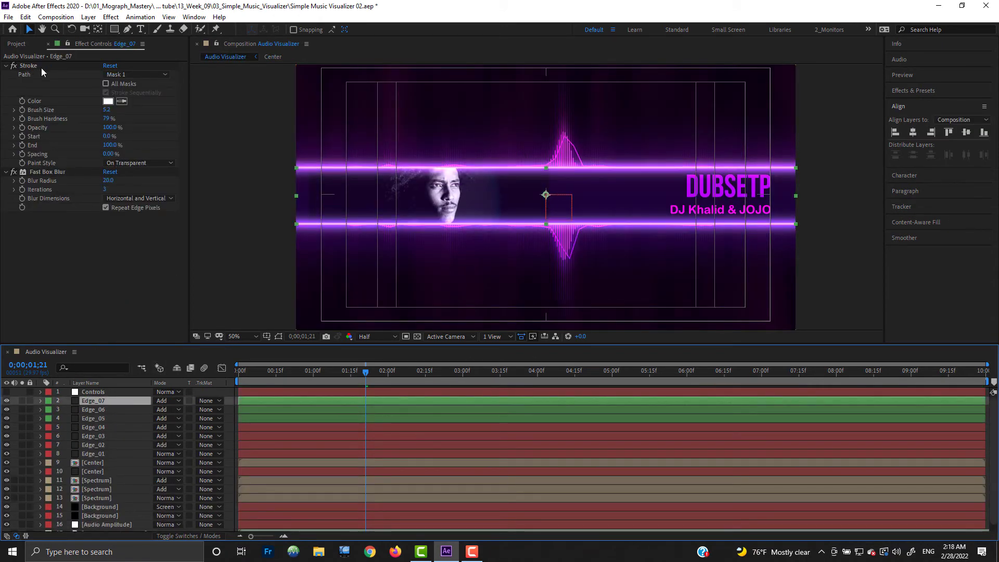
mouse_move(107, 111)
mouse_down()
mouse_move(136, 110)
mouse_move(145, 132)
mouse_up()
text(20)
key(Return)
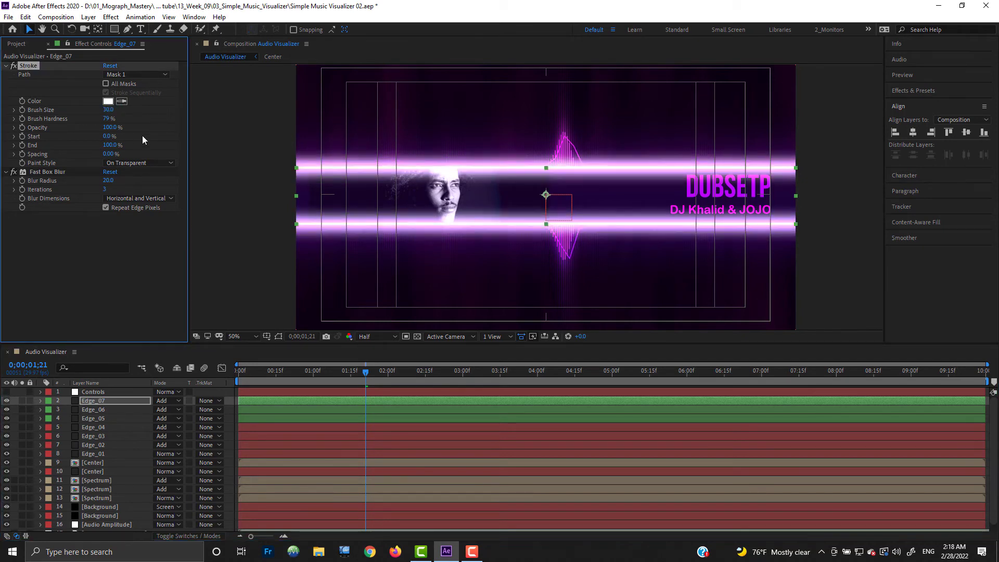
drag(108, 181, 126, 180)
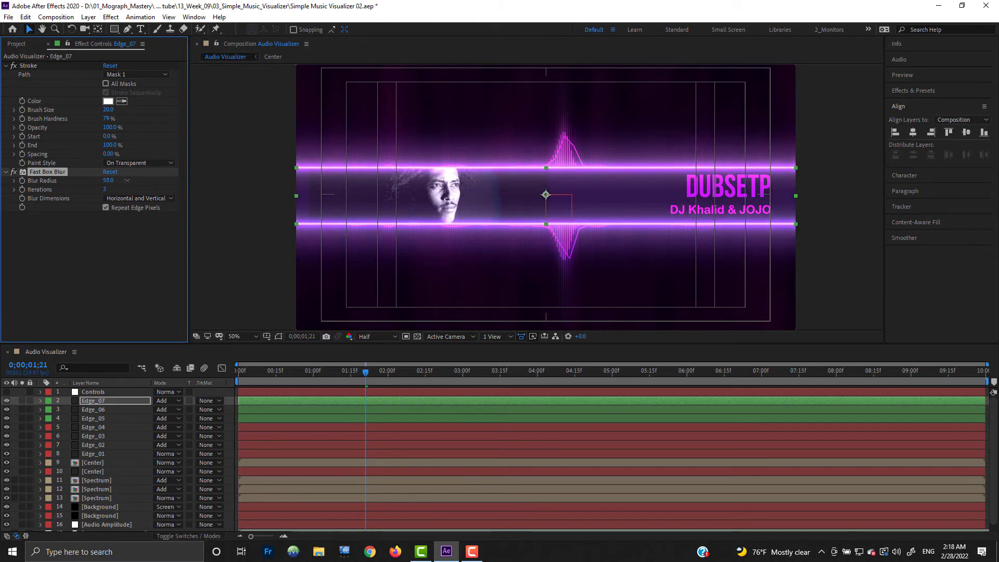
Add an Opacity expression to Edge_07 that feeds the Audio Amplitude Both Channels slider as input directly into ease, without a temp variable or array.
click(94, 397)
key(t)
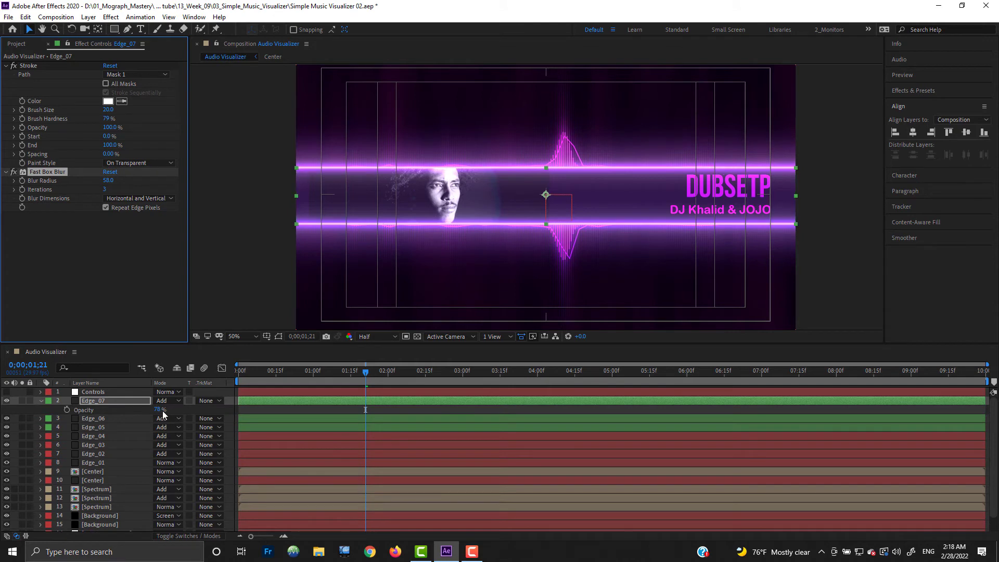
alt+click(67, 409)
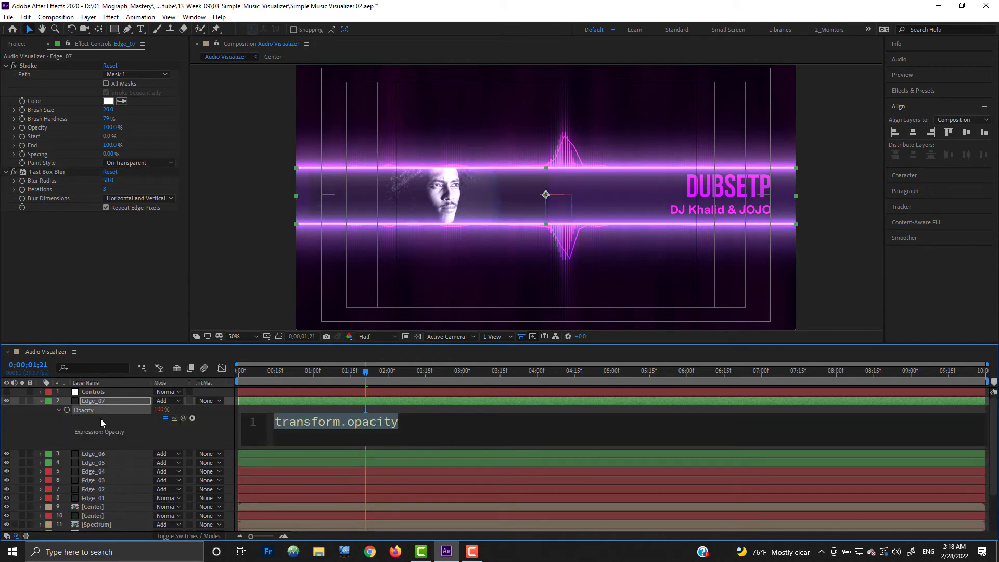
text(var input = thisComp.layer("Audio Amplitude").effect("Both Channels")("Slider"); var temp = ease(input, 0, 50, 45,55); [temp, temp])
drag(378, 447, 176, 457)
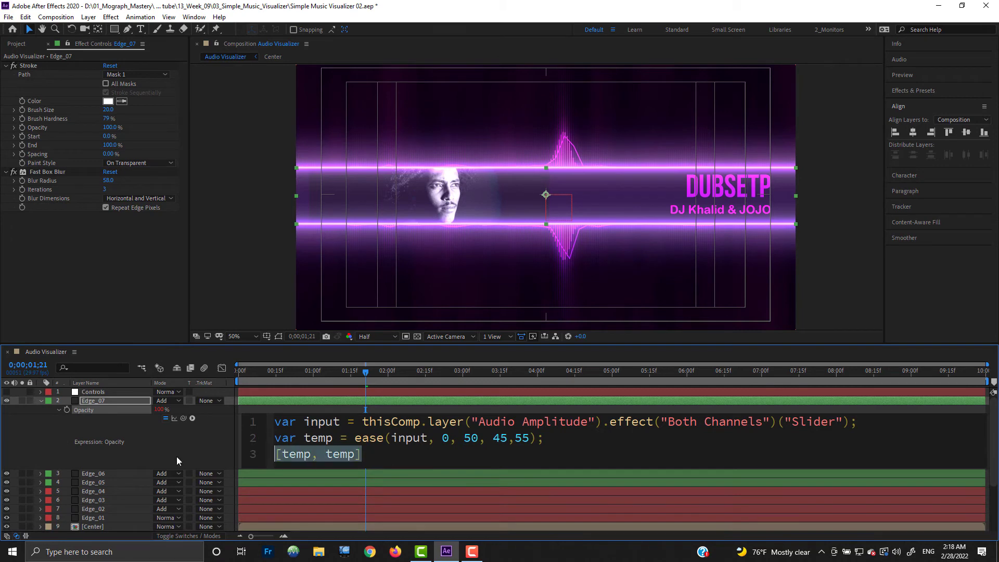
key(BackSpace)
key(BackSpace)
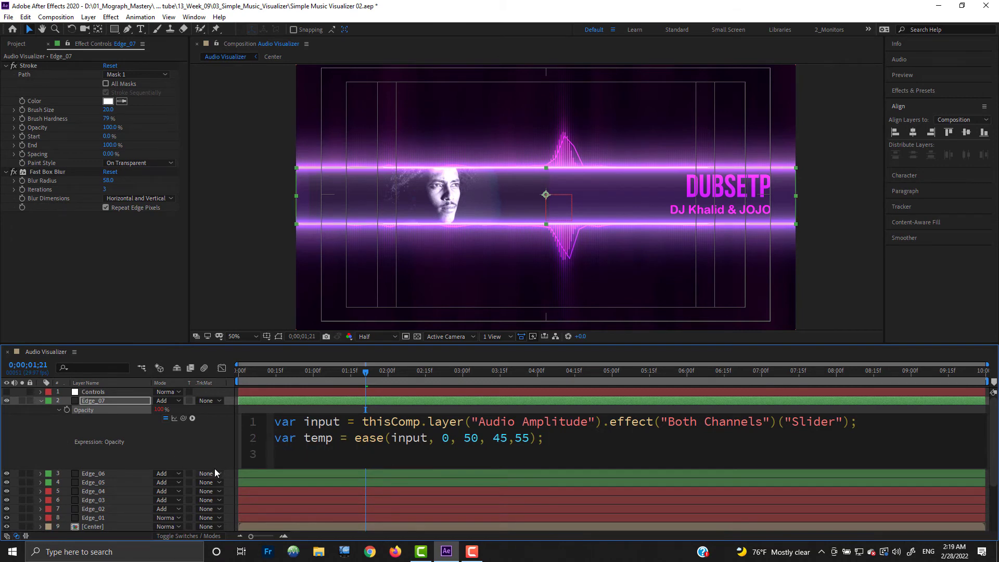
drag(354, 438, 182, 438)
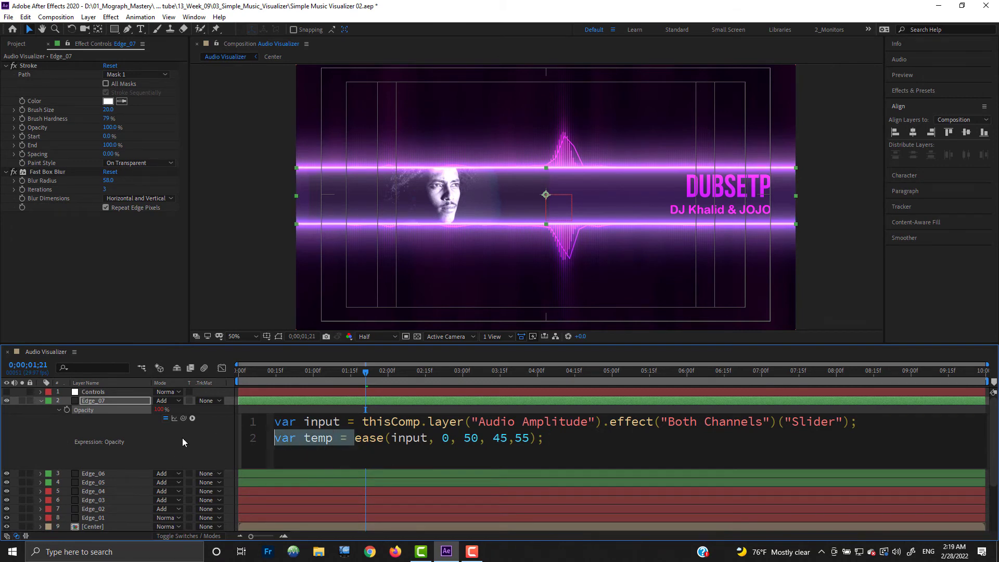
key(BackSpace)
Set the last two ease arguments in the Edge_07 Opacity expression to 10 and 100, and preview the animation.
double_click(333, 438)
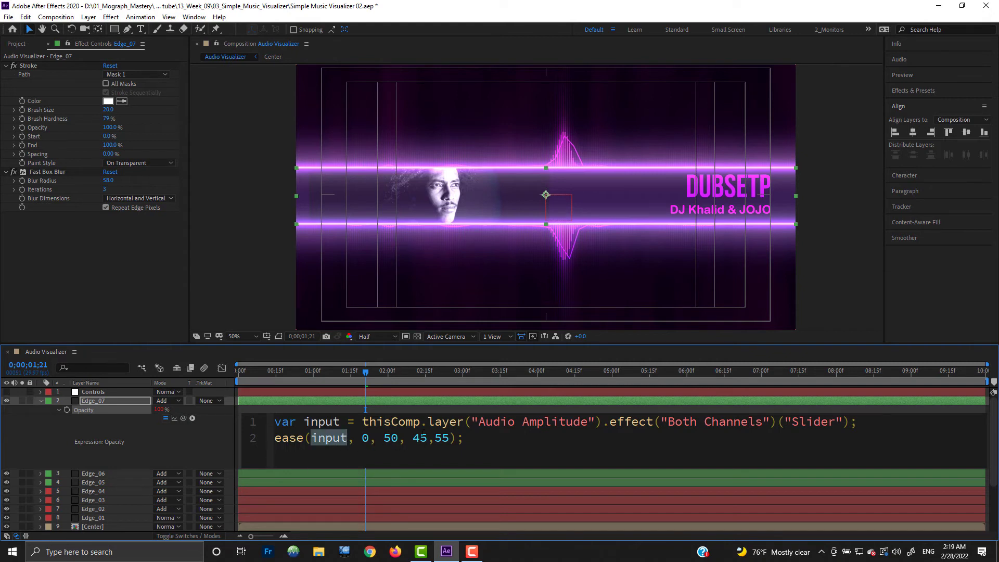
click(420, 438)
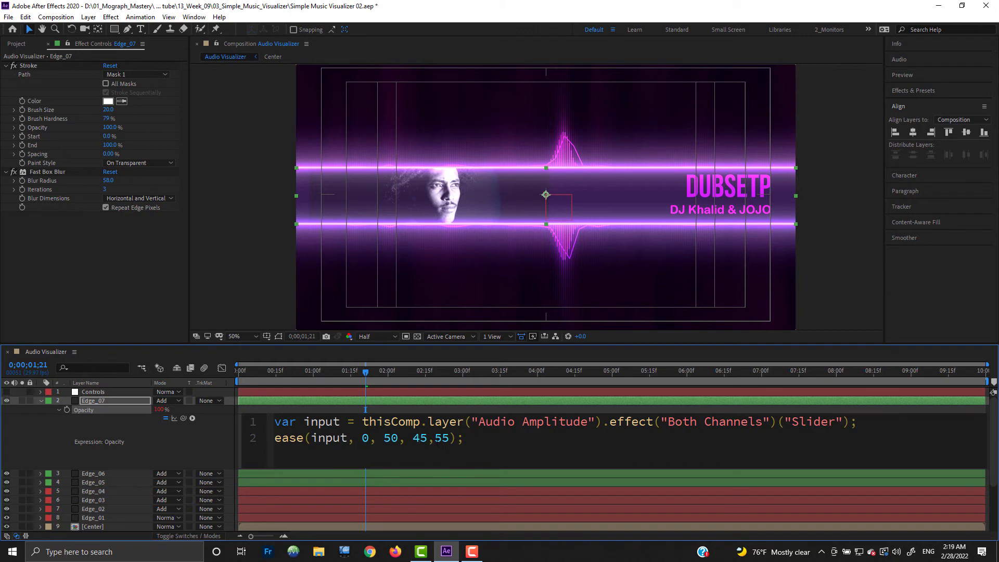
double_click(418, 438)
text(10)
double_click(439, 438)
text(100)
click(75, 448)
key(space)
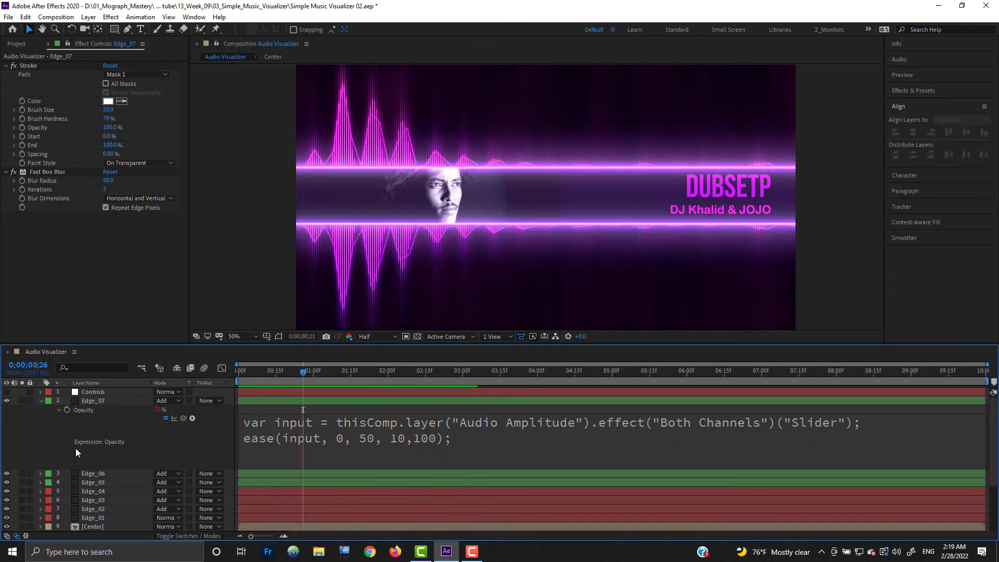
key(space)
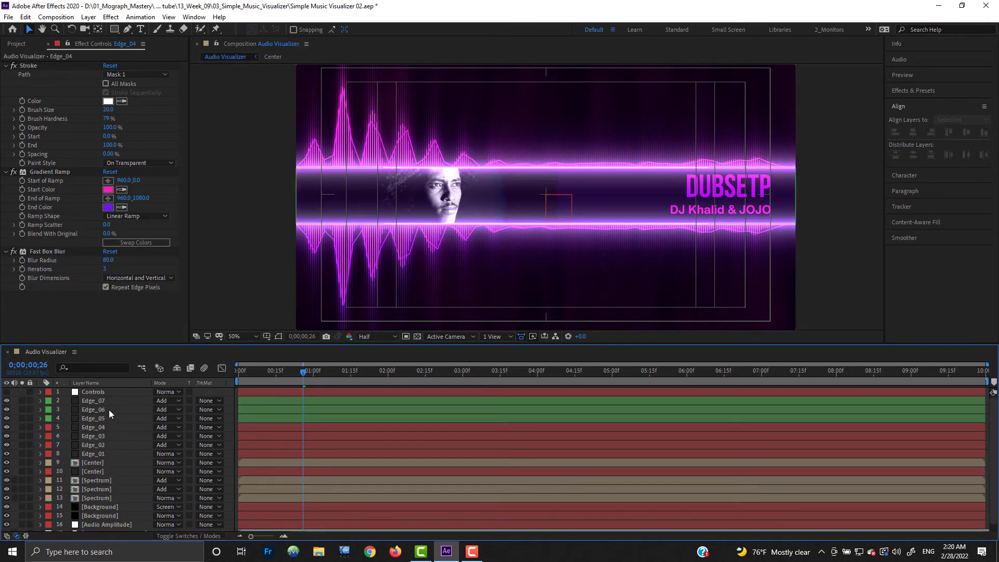
Add a white color control named Glow Color to the Controls layer by duplicating Background Gradient.
click(112, 392)
click(60, 163)
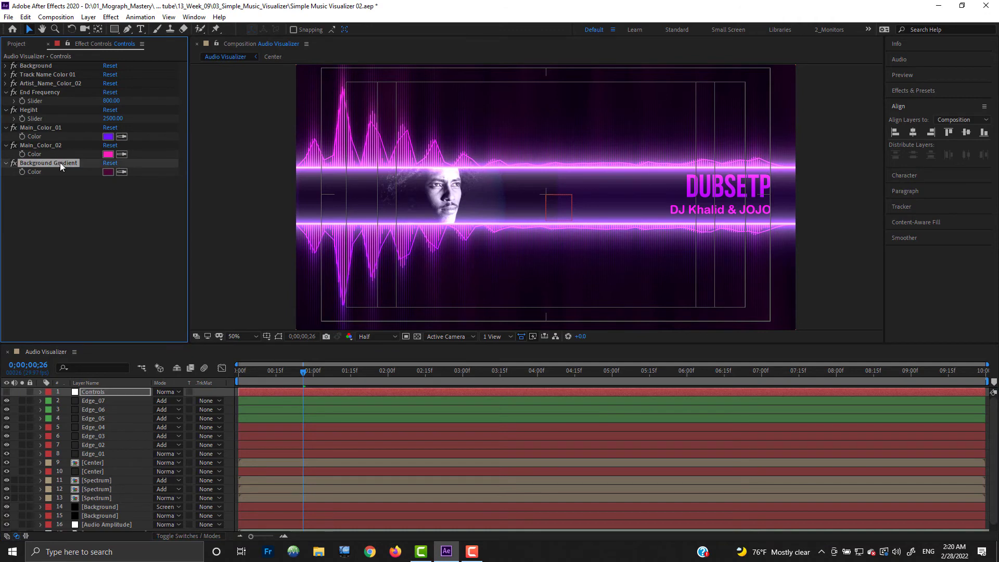
key(ctrl+d)
key(Return)
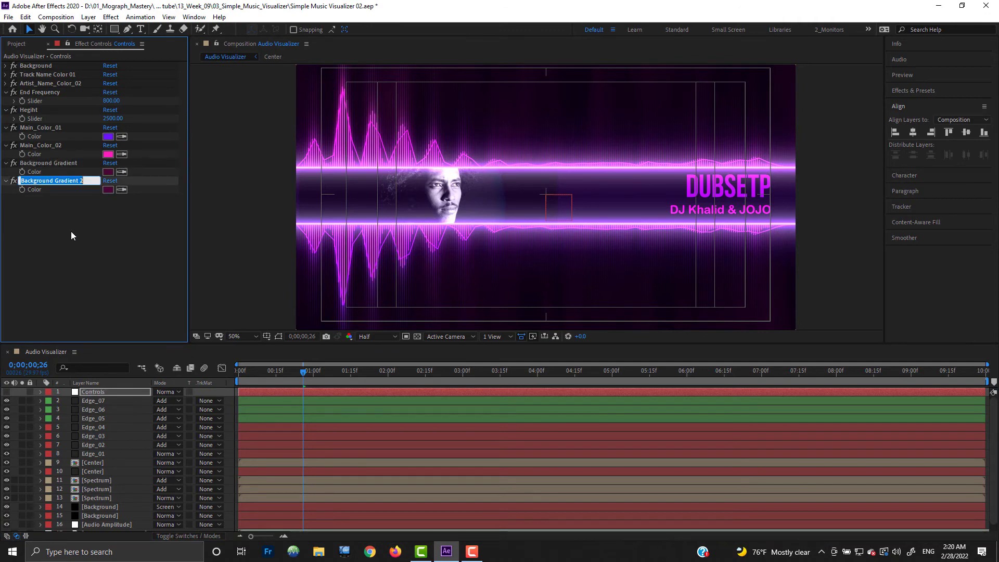
text(GlowCC)
key(BackSpace)
key(BackSpace)
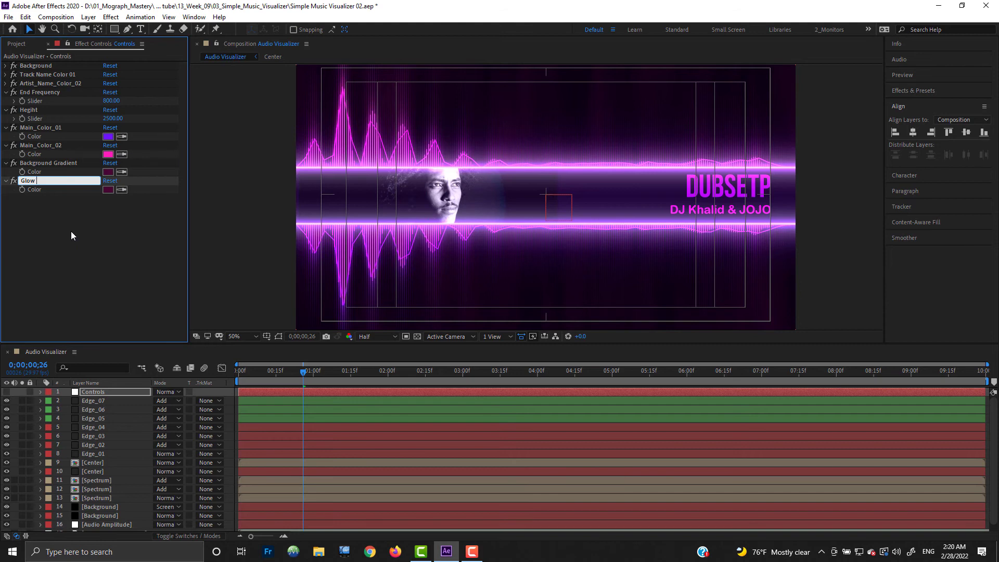
text(Color)
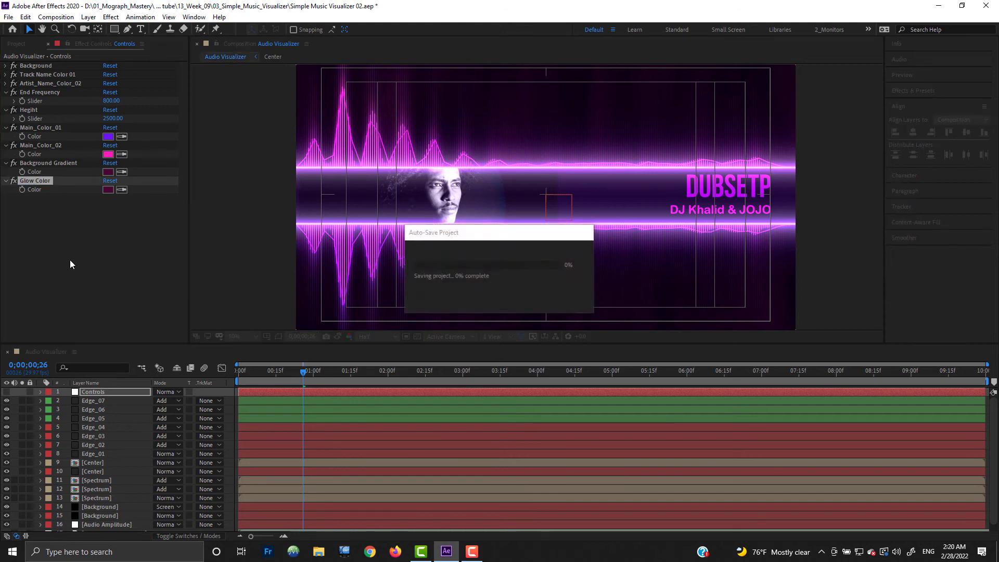
click(107, 189)
mouse_move(101, 82)
mouse_down()
mouse_move(102, 52)
mouse_move(124, 26)
mouse_up()
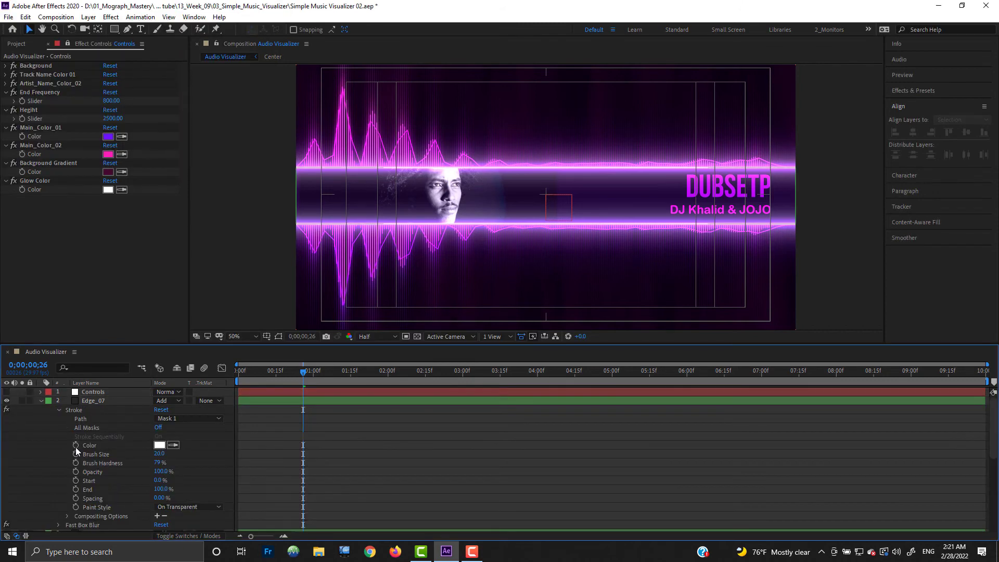
Link the Stroke colors of Edge_07 and Edge_06 to the Glow Color control with expressions.
alt+click(76, 446)
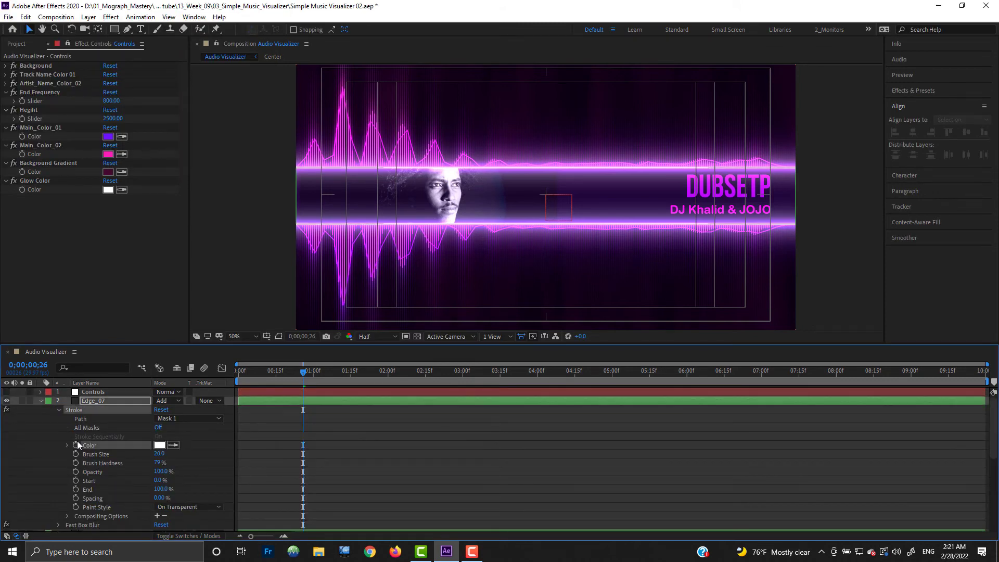
drag(186, 451, 35, 190)
click(41, 400)
alt+click(76, 455)
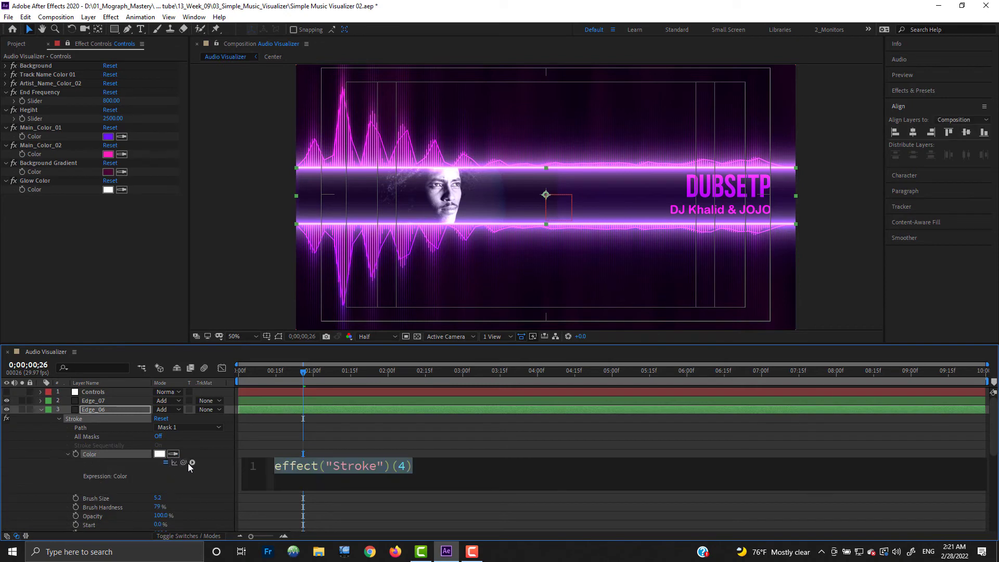
mouse_move(183, 462)
mouse_down()
mouse_move(148, 335)
mouse_move(45, 193)
mouse_up()
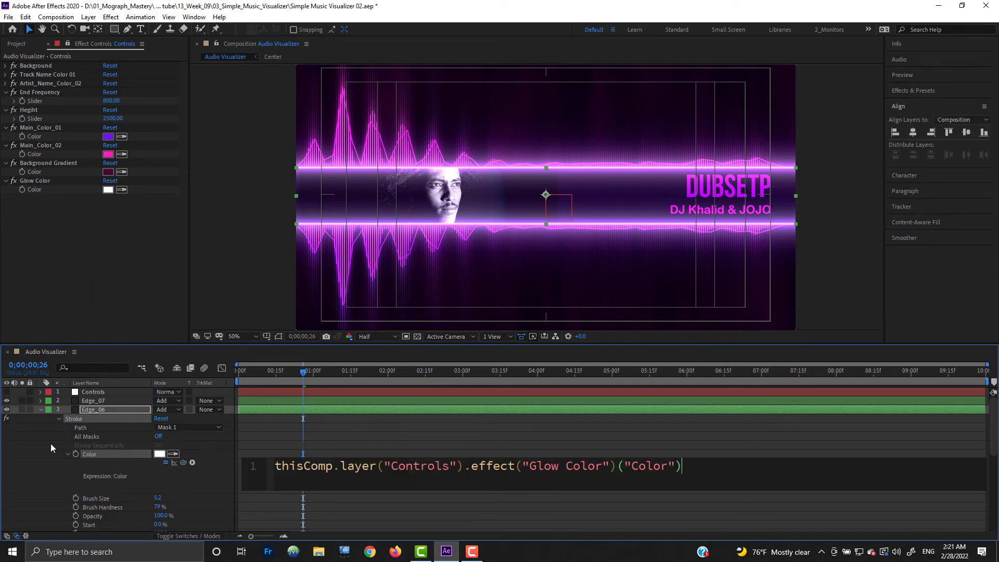
click(41, 410)
Link the Stroke color of Edge_05 to the Glow Color control with an expression.
click(58, 427)
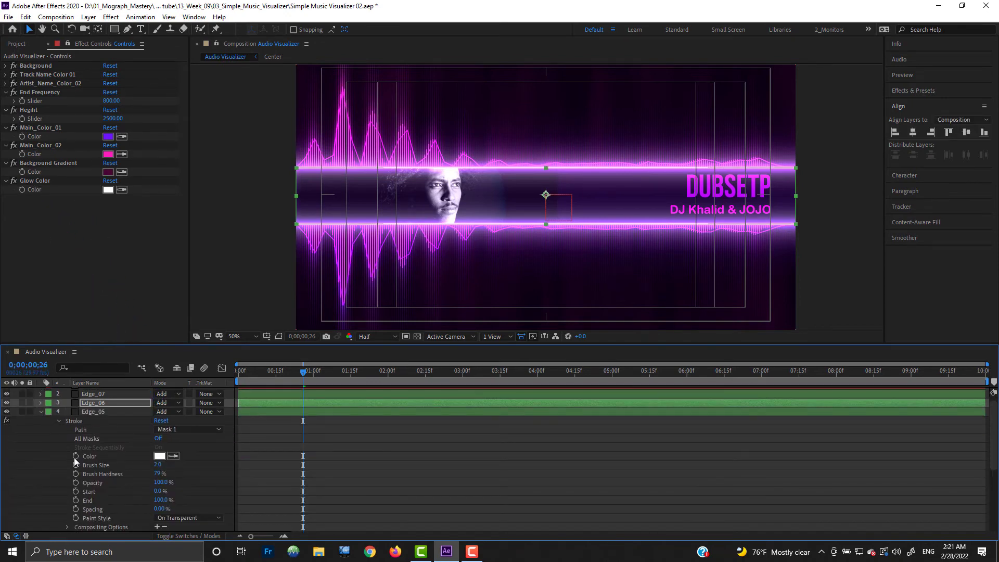
alt+click(76, 456)
drag(184, 464, 34, 190)
click(42, 411)
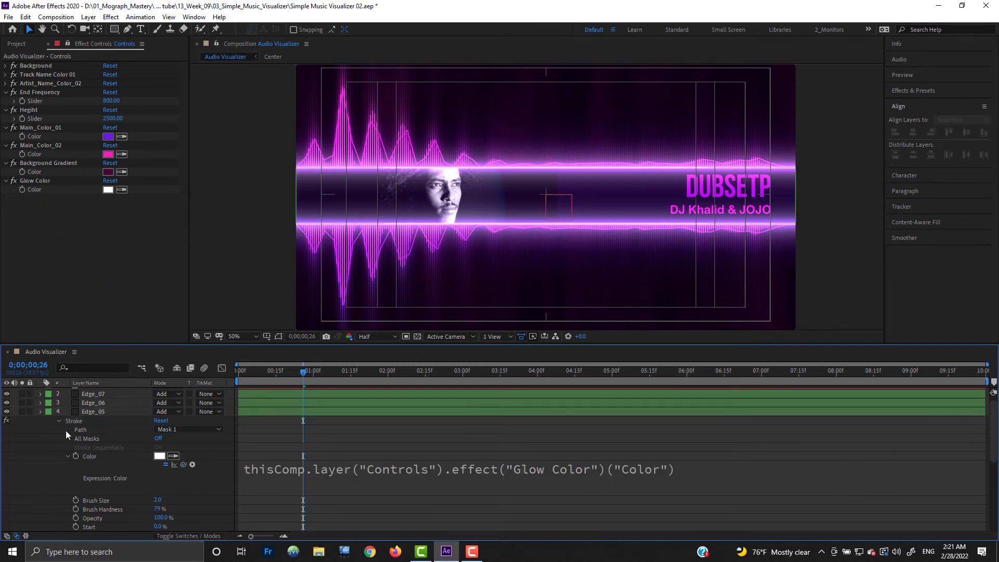
Try a light blue for the Glow Color control, and settle on a pale pink.
shift+click(104, 393)
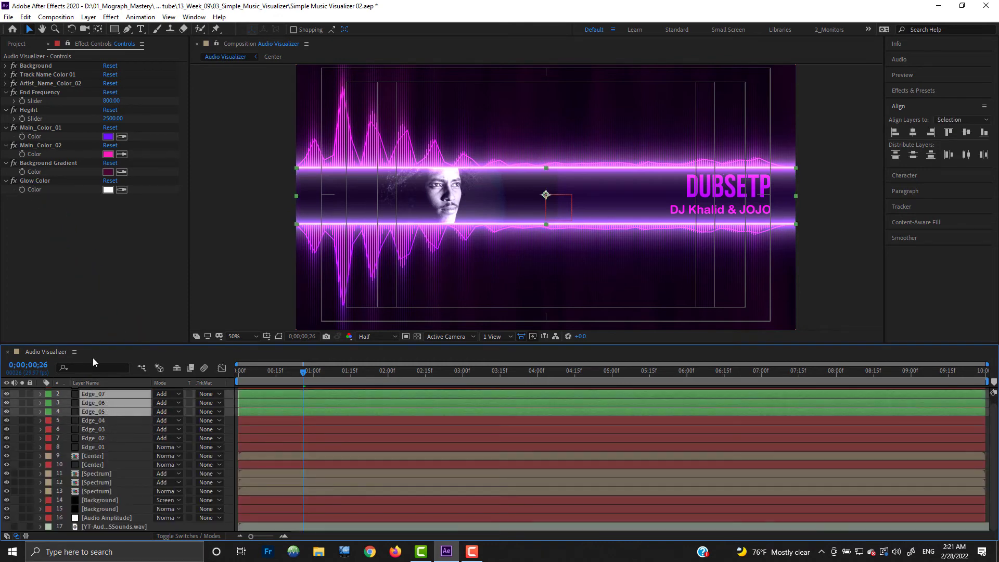
click(99, 289)
click(107, 190)
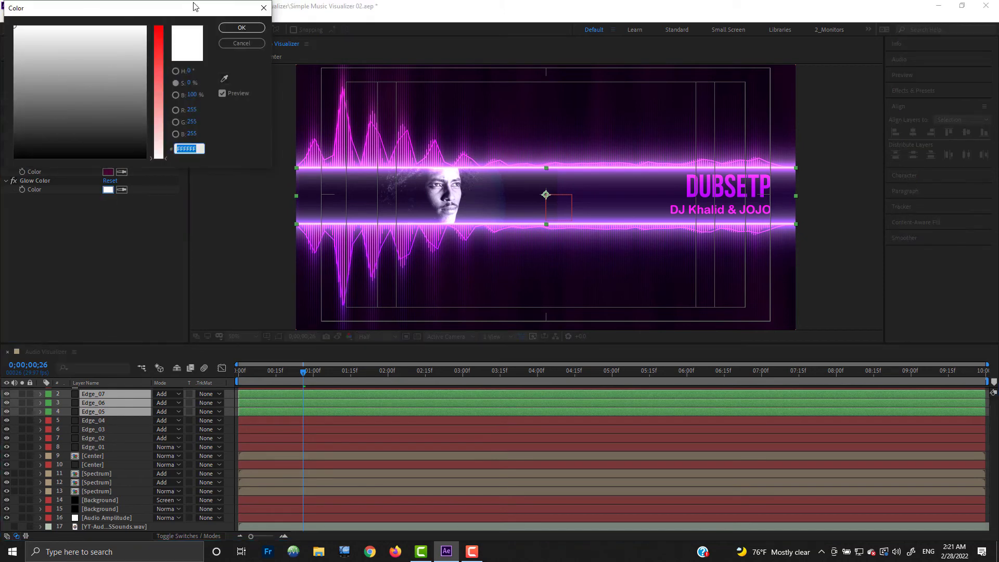
drag(159, 132, 159, 73)
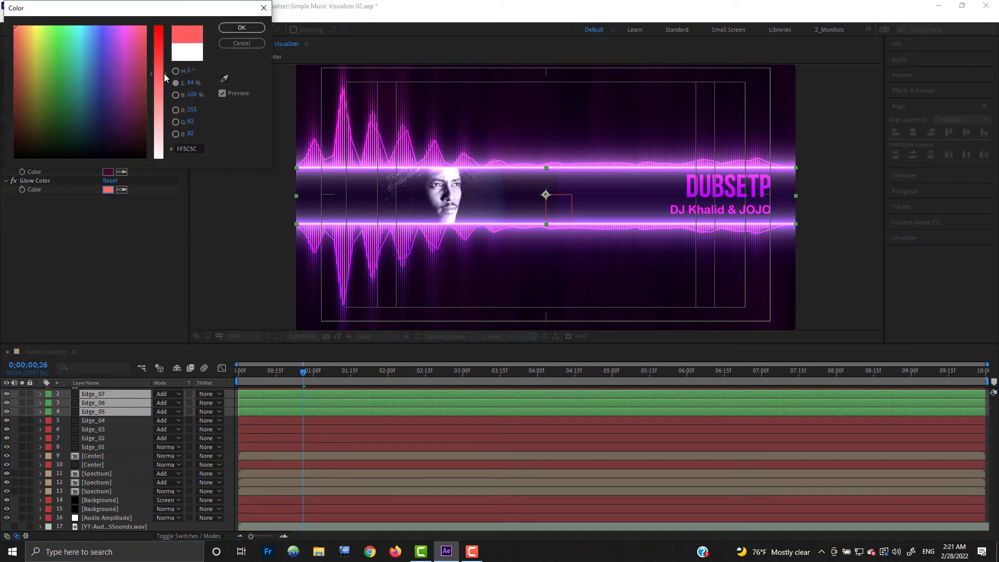
mouse_move(99, 36)
mouse_down()
mouse_move(119, 8)
mouse_move(124, 22)
mouse_move(84, 12)
mouse_up()
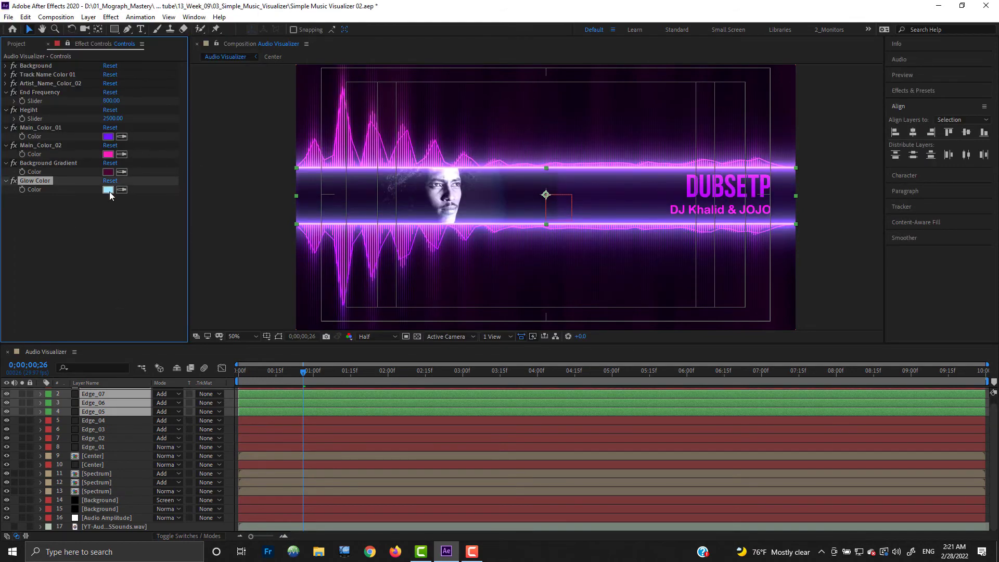
click(109, 191)
drag(119, 31, 124, 26)
click(241, 28)
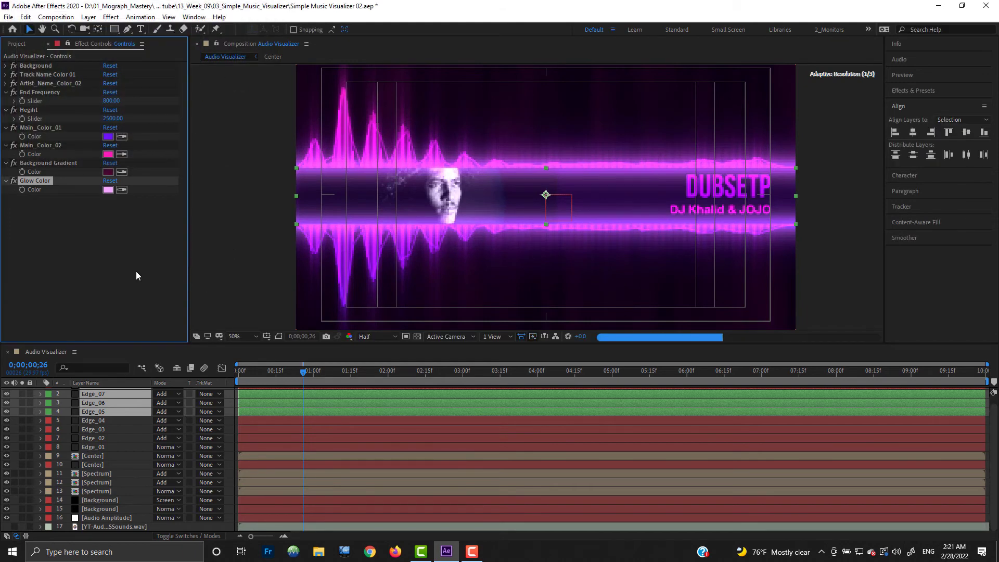
Animate the Fractal Noise Evolution on the Screen-mode Background layer with the expression time*350.
click(100, 500)
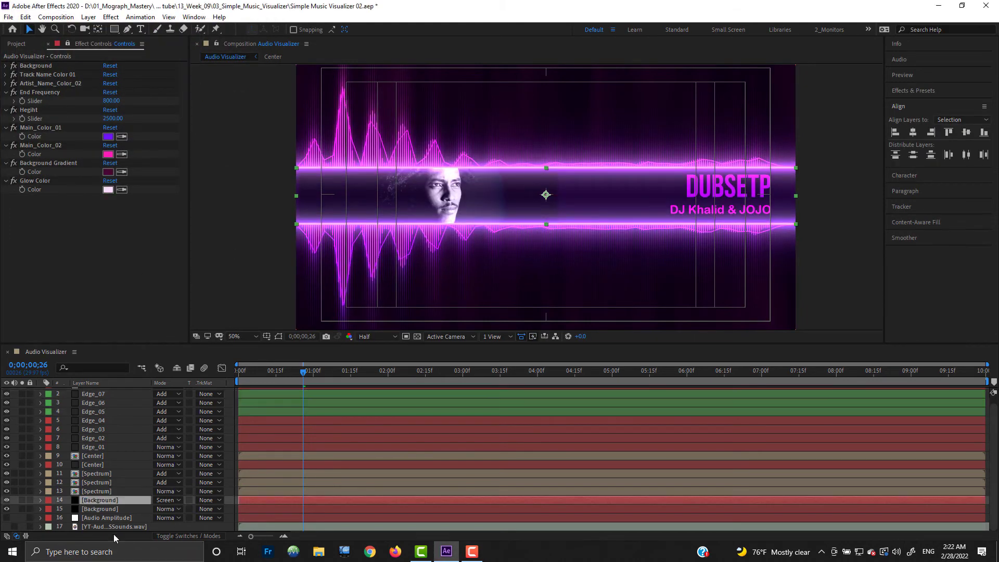
click(107, 510)
key(ctrl+Up)
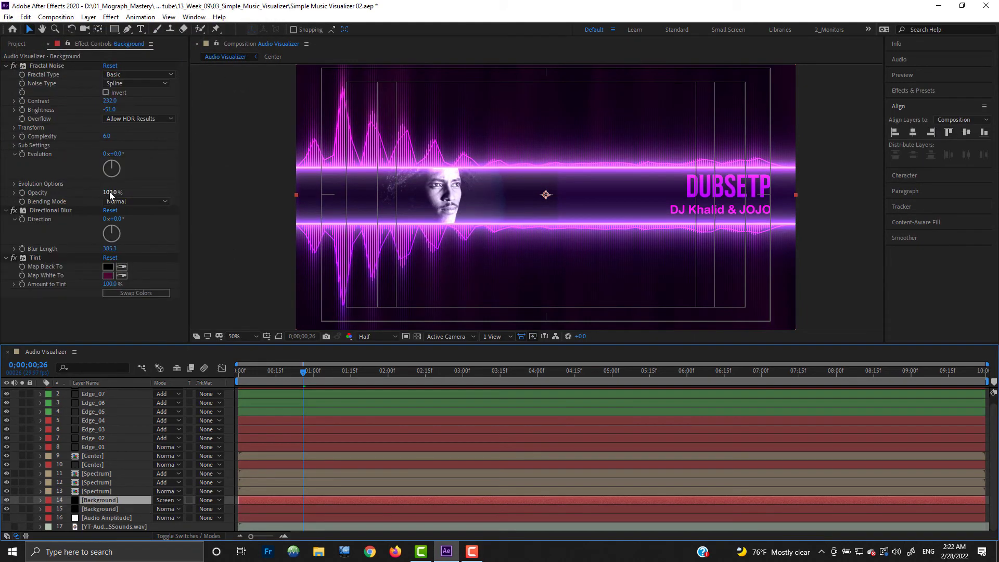
alt+click(22, 154)
text(time*350)
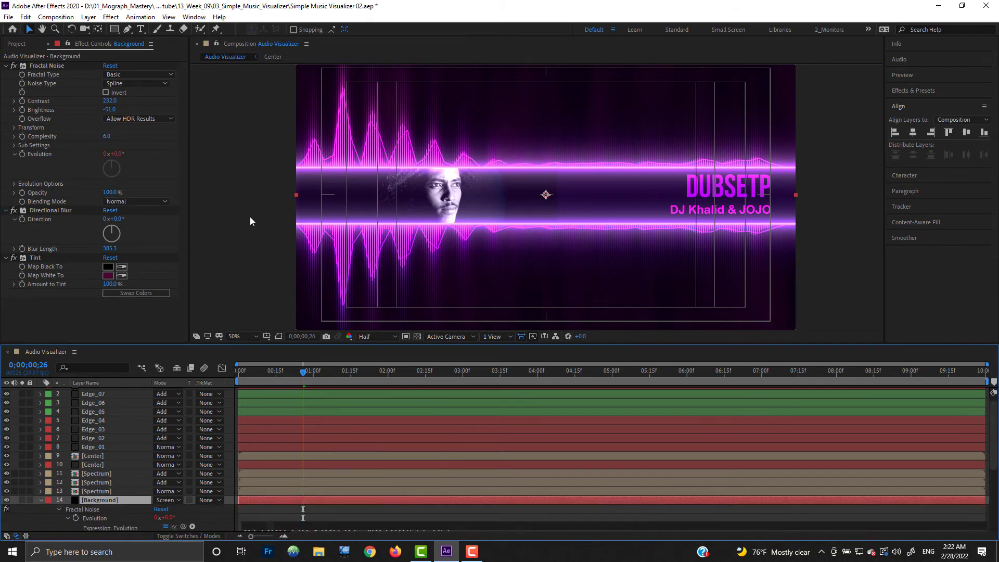
click(251, 221)
scroll(42, 433, down, 4)
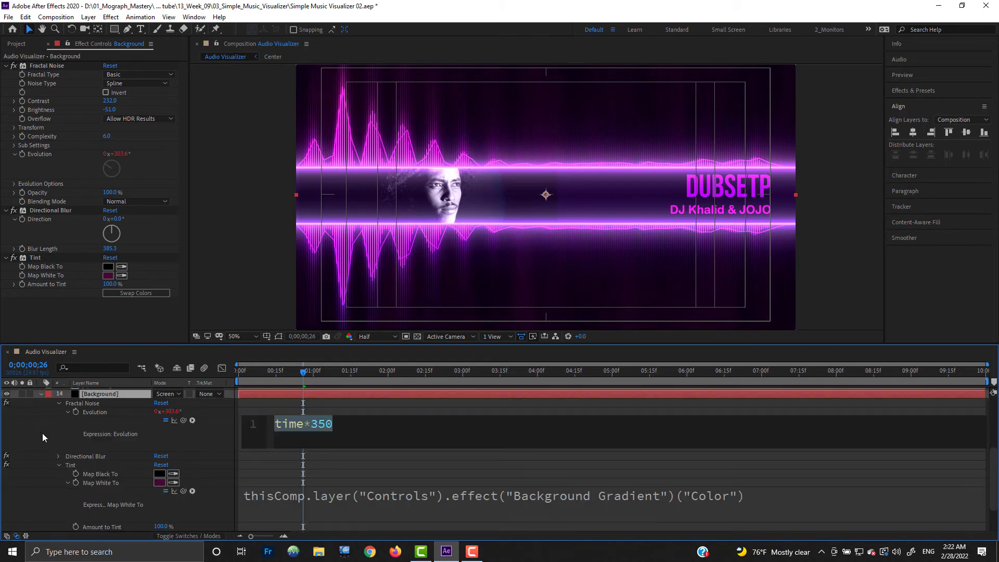
click(41, 393)
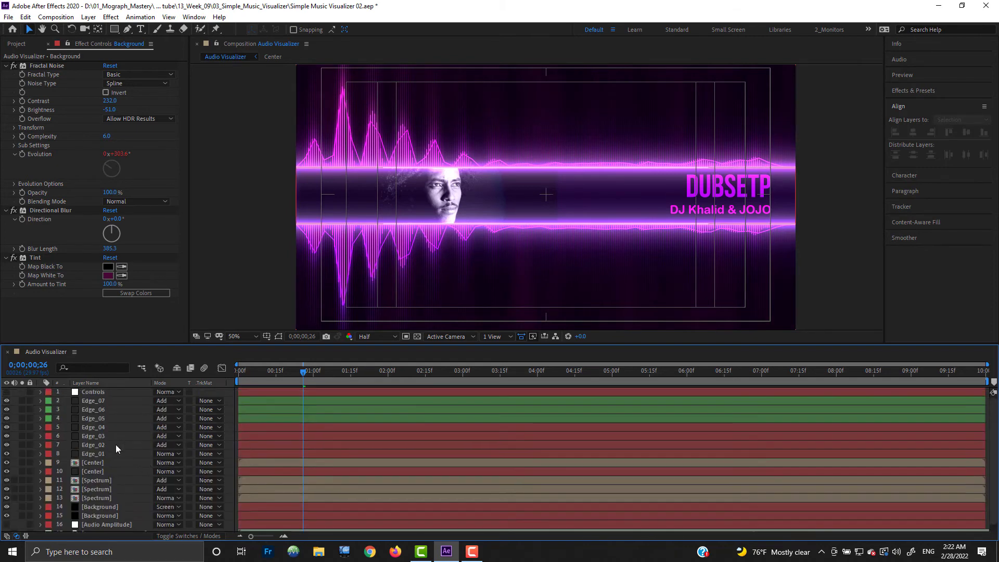
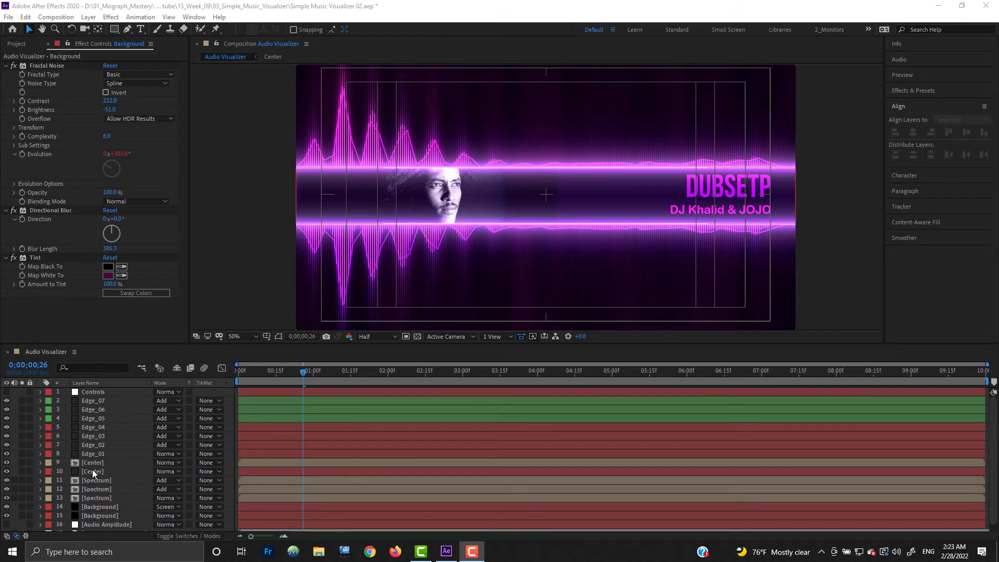
In the Center composition, draw a large elliptical mask around the portrait on the Artist layer.
double_click(105, 462)
click(98, 402)
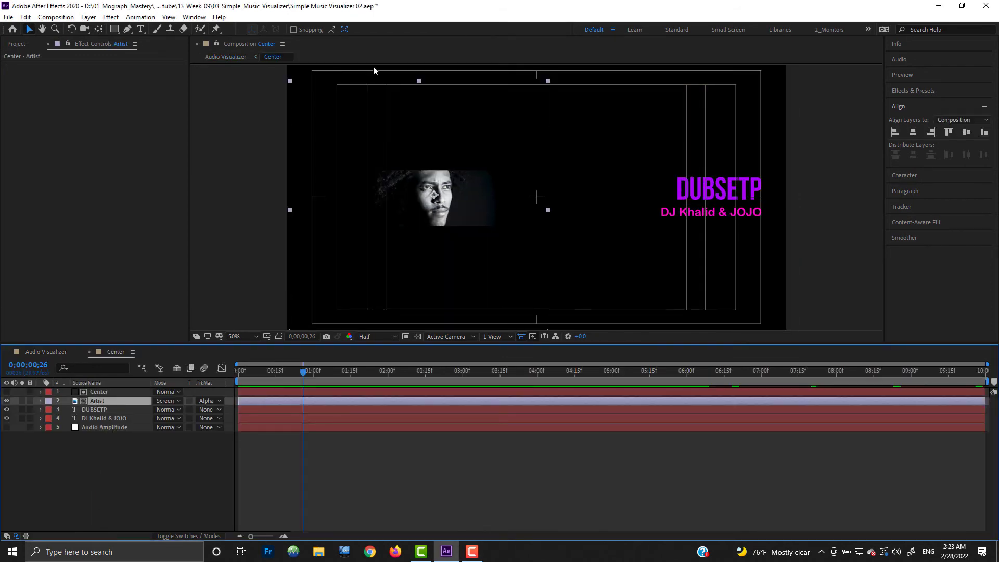
drag(125, 33, 152, 54)
mouse_move(335, 97)
mouse_down()
mouse_move(498, 306)
mouse_move(495, 290)
mouse_up()
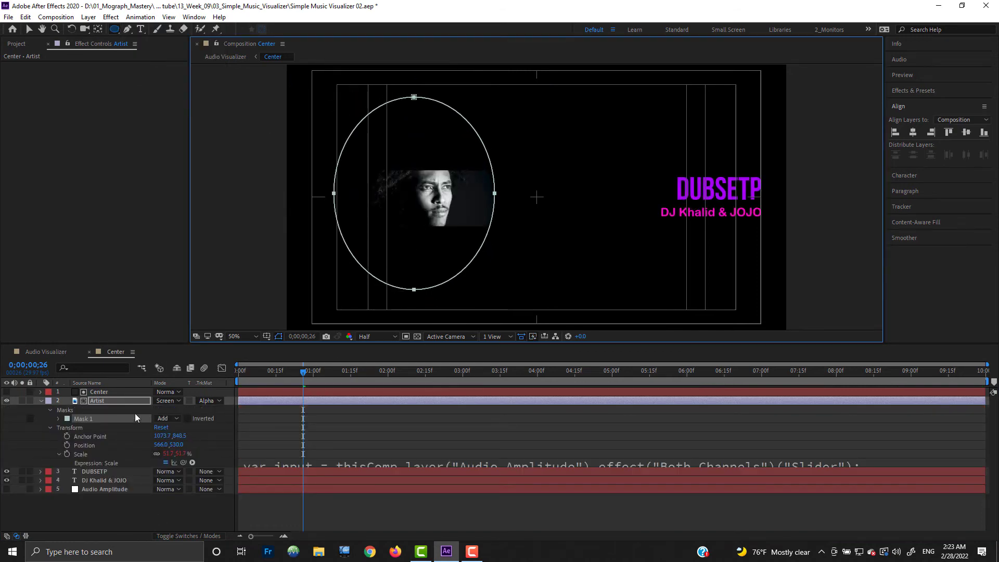
Set the feather of the Artist layer's elliptical mask to 392 pixels.
key(f)
drag(174, 419, 364, 410)
click(55, 469)
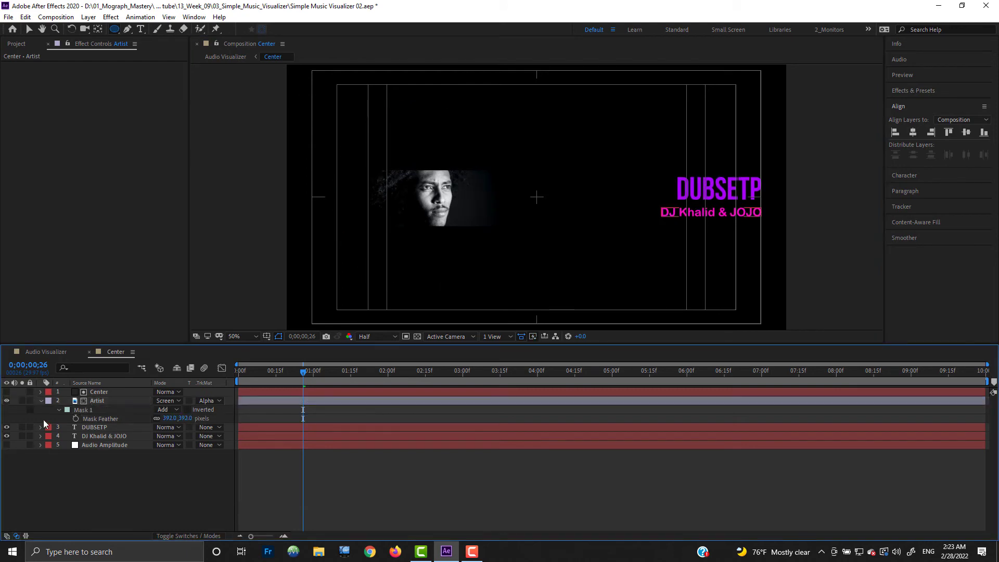
click(41, 400)
Add a Glow effect to the DUBSETP text layer with a radius of 151 and an intensity of 1.1.
click(95, 410)
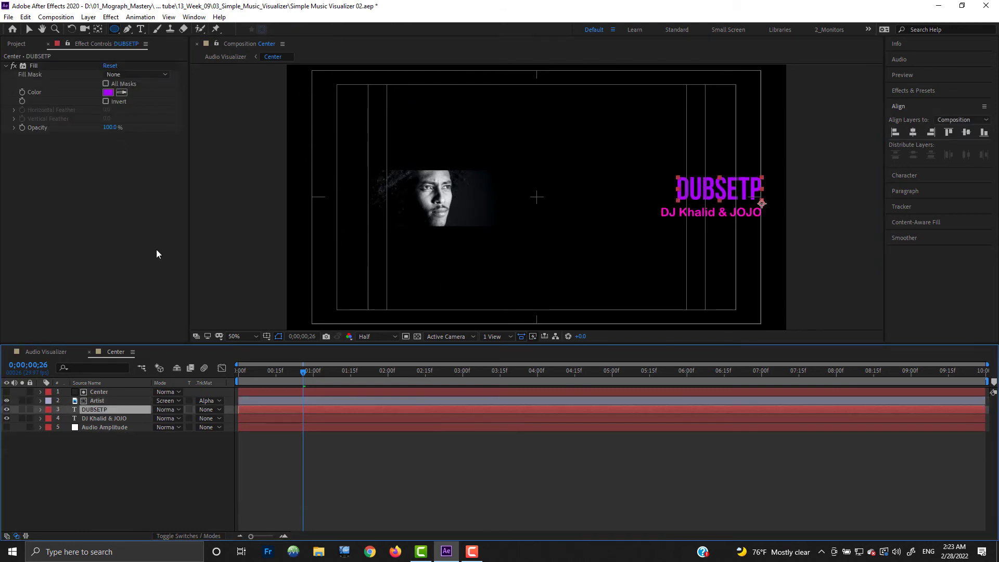
right_click(142, 159)
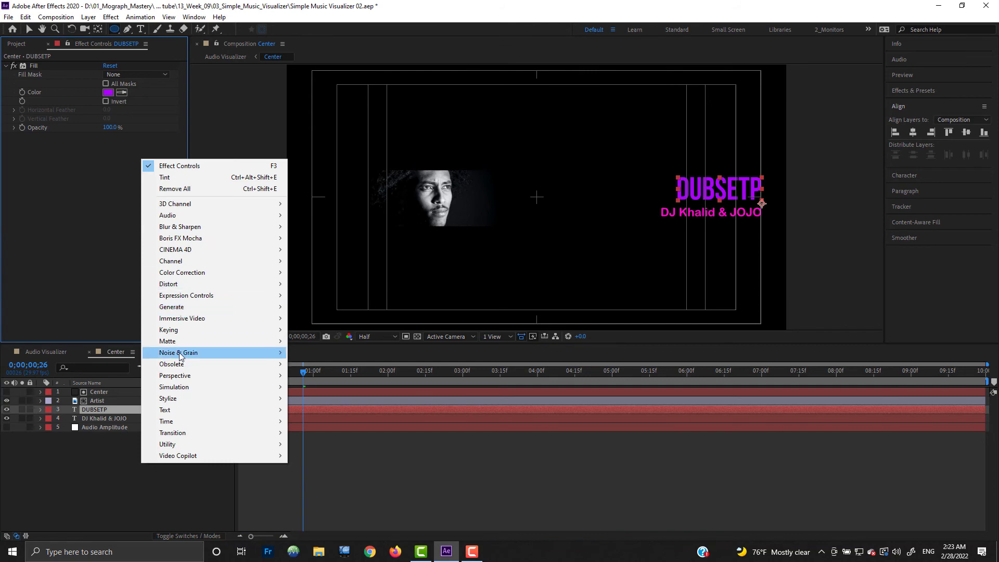
mouse_move(182, 398)
click(312, 307)
key(v)
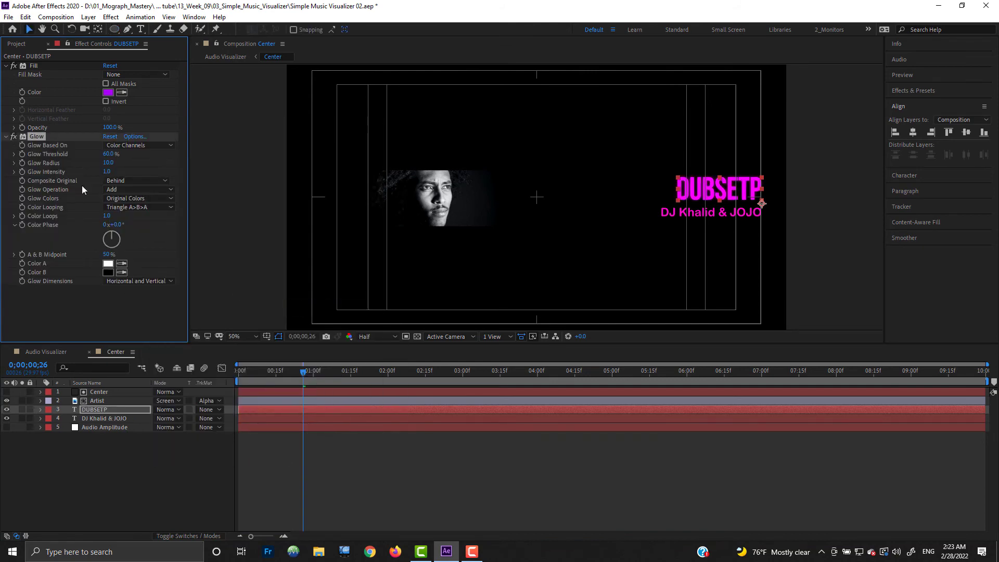
mouse_move(113, 163)
mouse_down()
mouse_move(186, 162)
mouse_move(110, 172)
mouse_up()
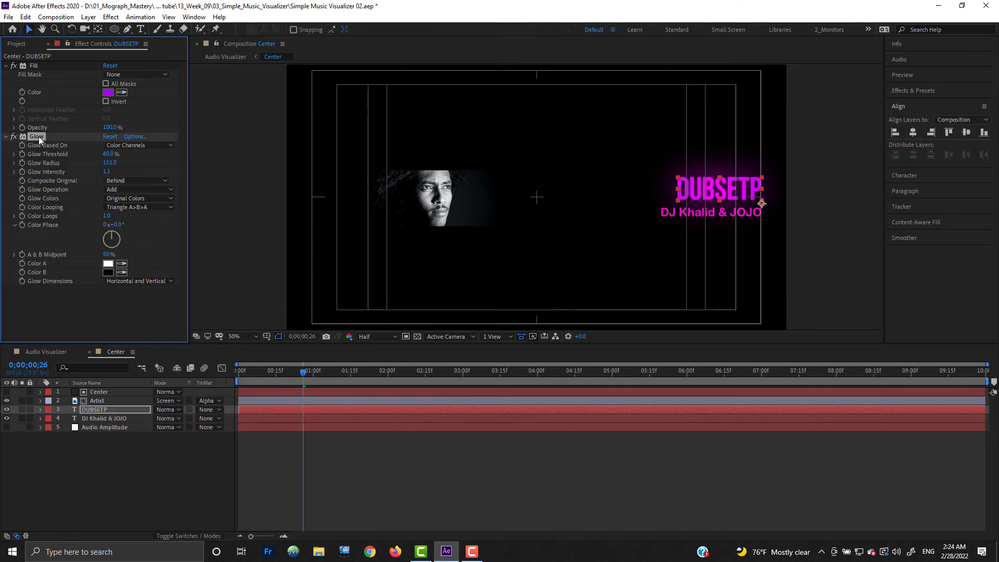
Copy the Glow effect from the DUBSETP layer to the DJ Khalid & JOJO text layer.
click(109, 416)
key(ctrl+v)
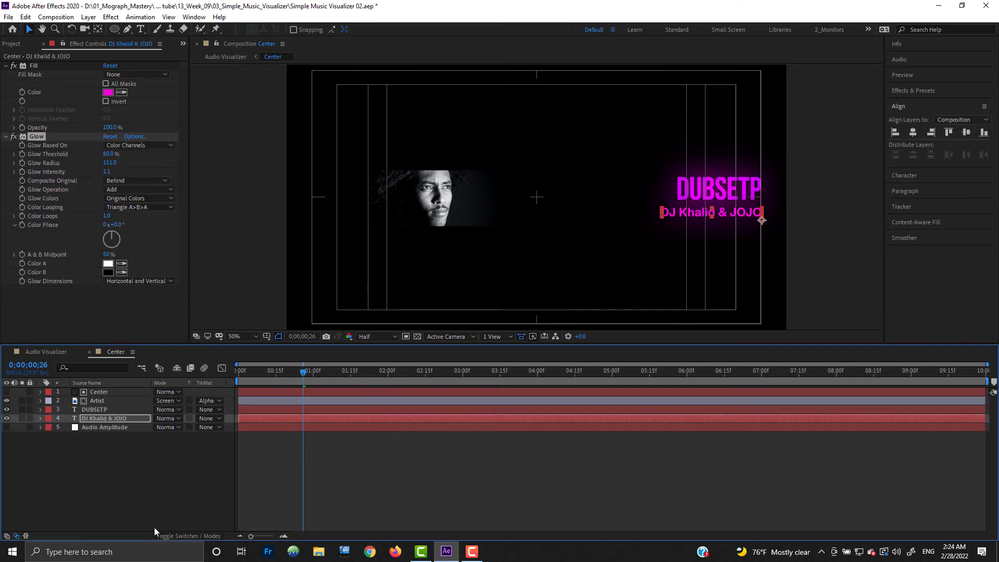
click(154, 526)
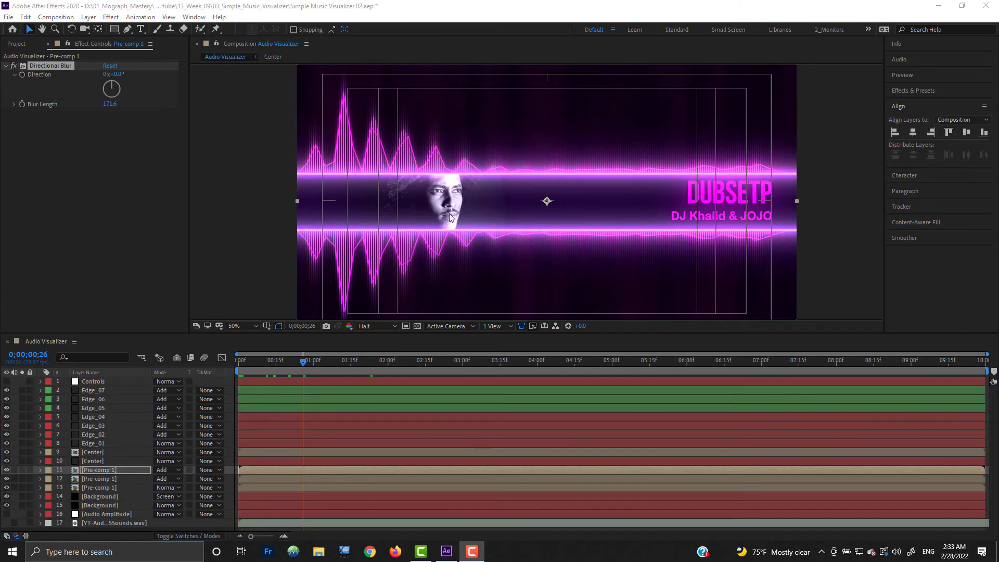
In the Center composition, apply a Tint effect to the Artist layer.
double_click(100, 452)
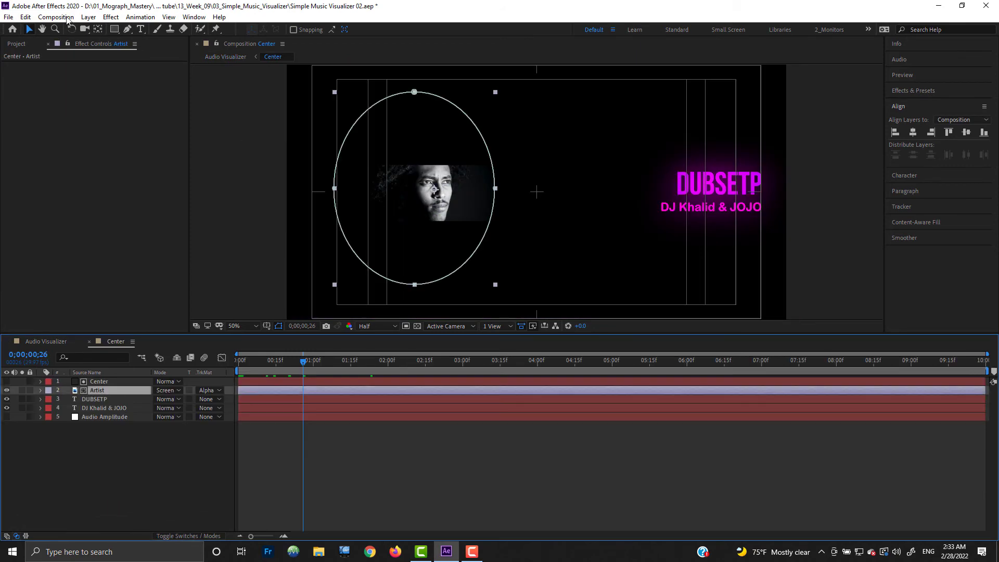
right_click(120, 93)
mouse_move(177, 206)
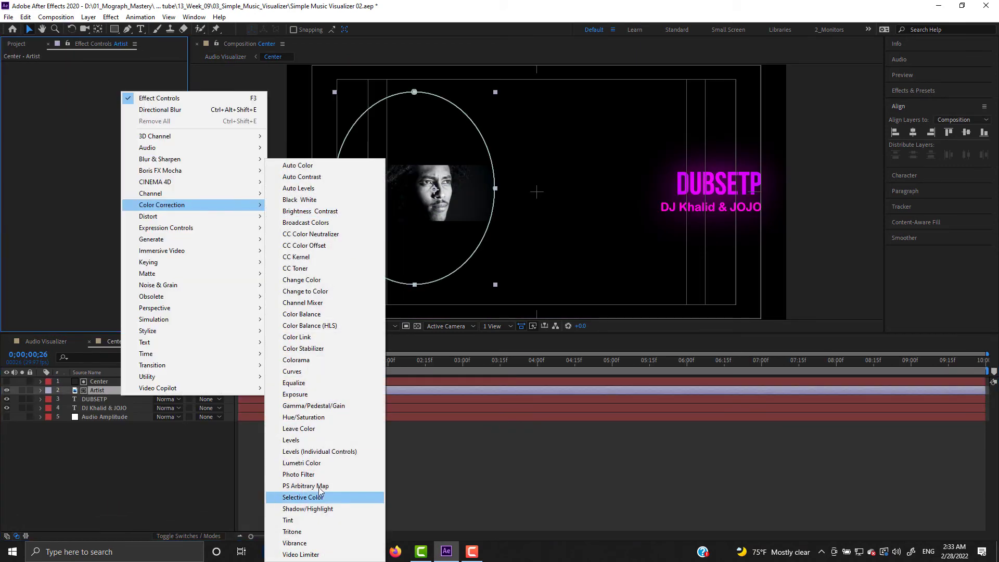
click(302, 520)
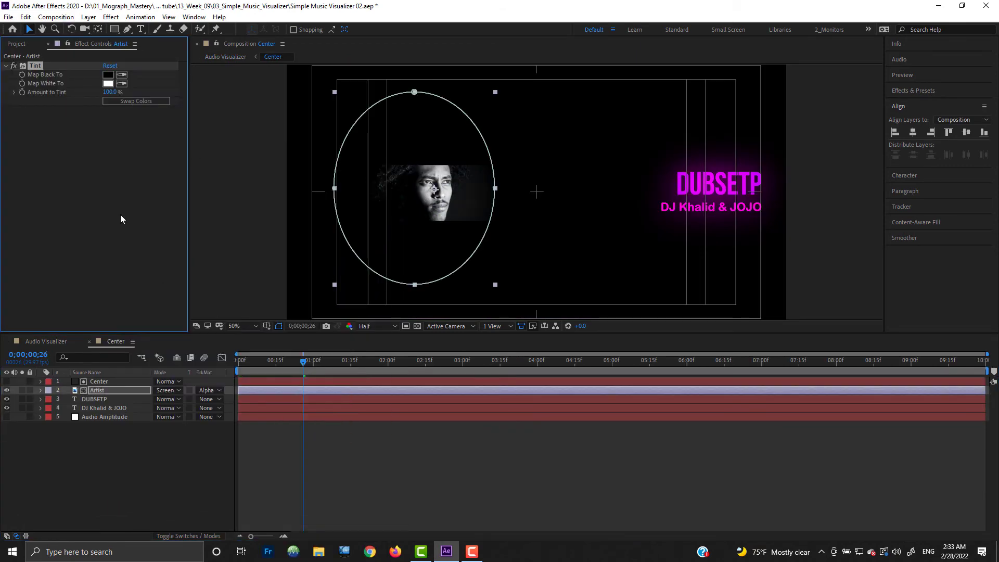
On the Controls layer in Audio Visualizer, duplicate the Main_Color_02 control, move the copy below Glow Color, and rename it Artist Face.
click(51, 342)
click(94, 381)
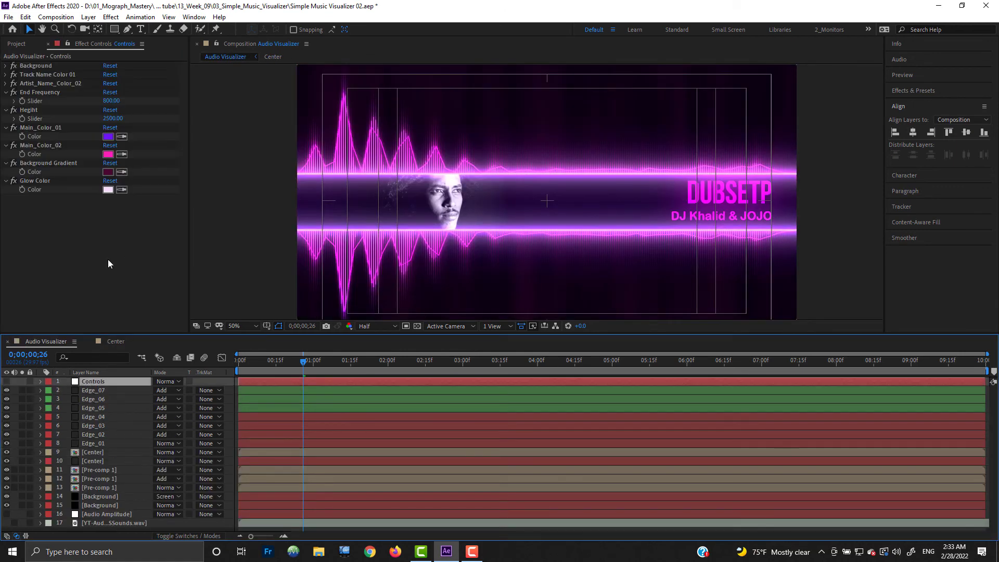
click(56, 145)
key(ctrl+d)
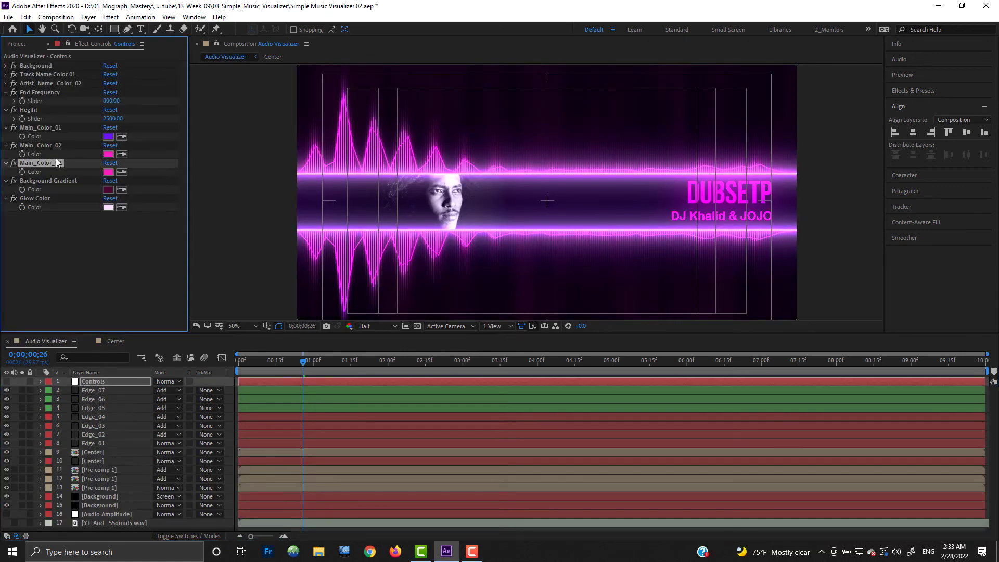
drag(60, 163, 66, 230)
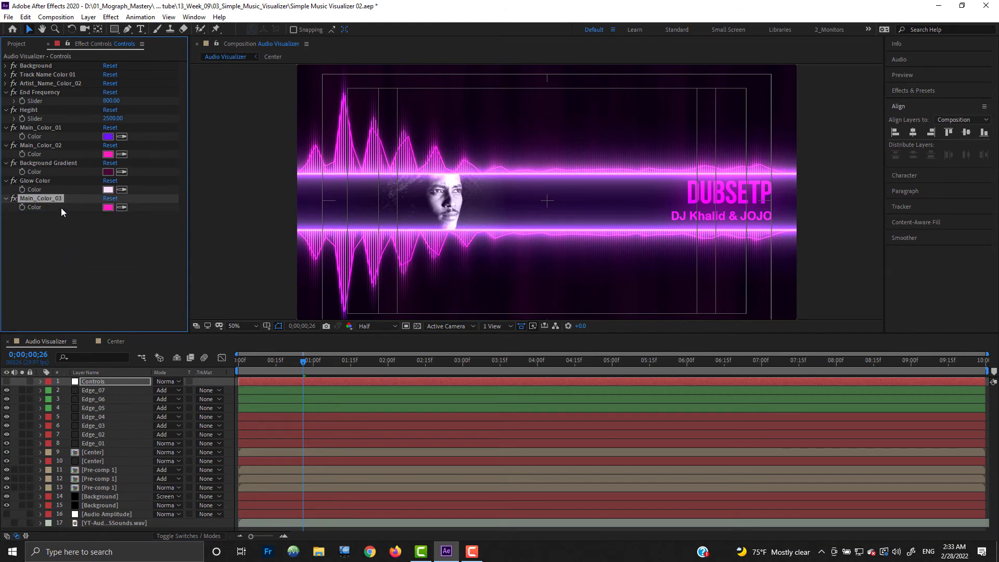
key(Return)
text(Artist Face)
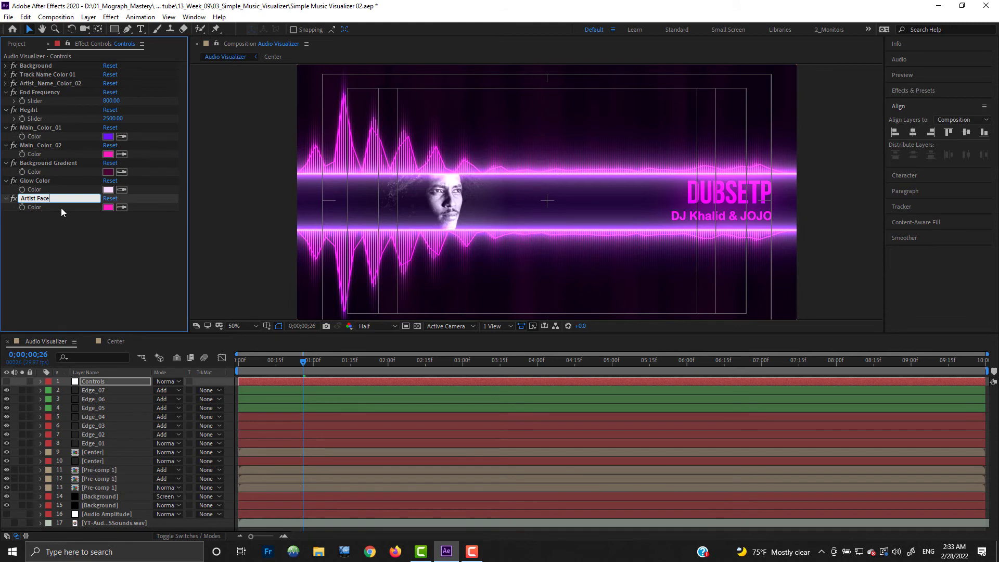
Give the Artist layer's Tint Map White To the expression comp("Audio Visualizer").layer("Controls").effect("Artist Face").color.
click(115, 341)
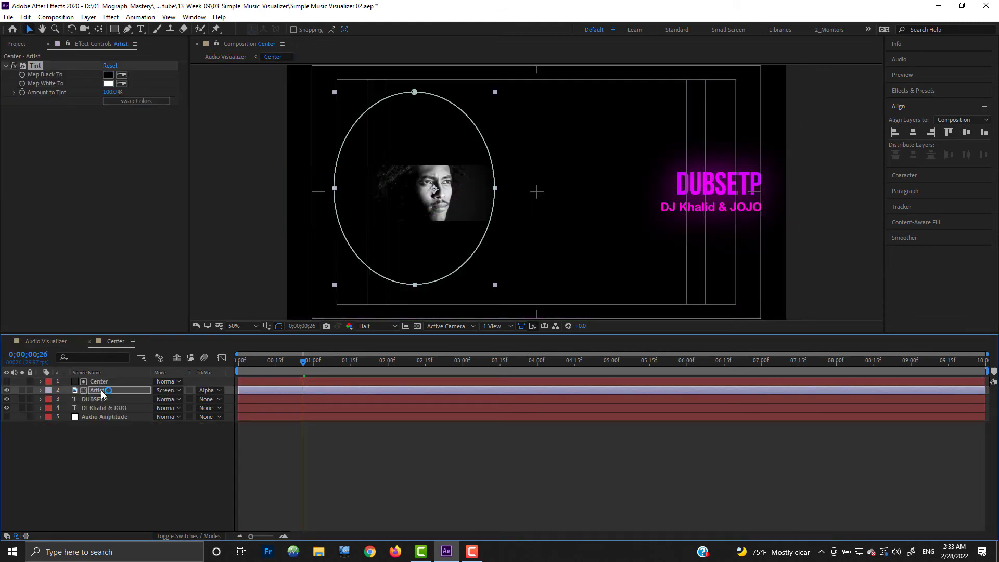
alt+click(22, 83)
text(com)
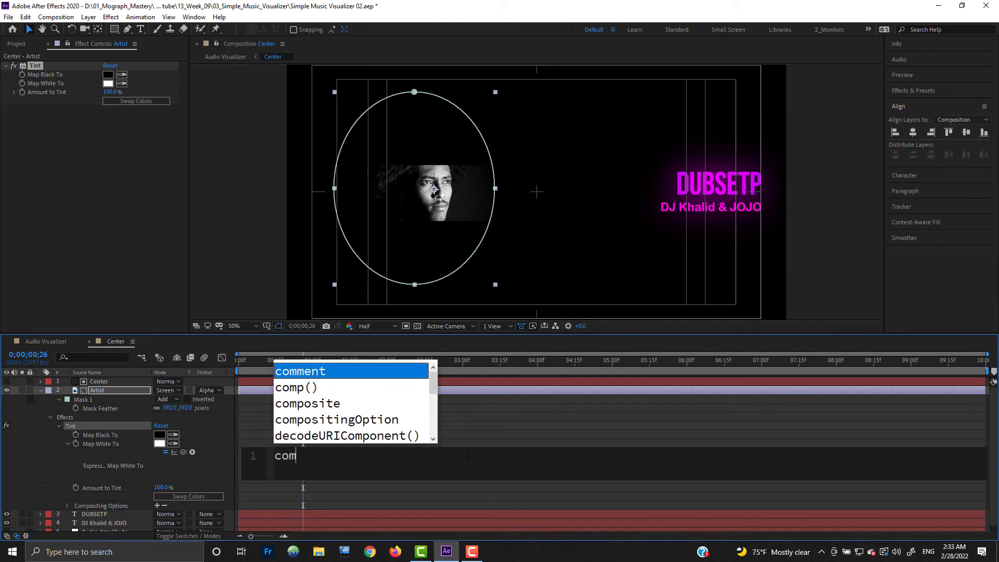
key(Down)
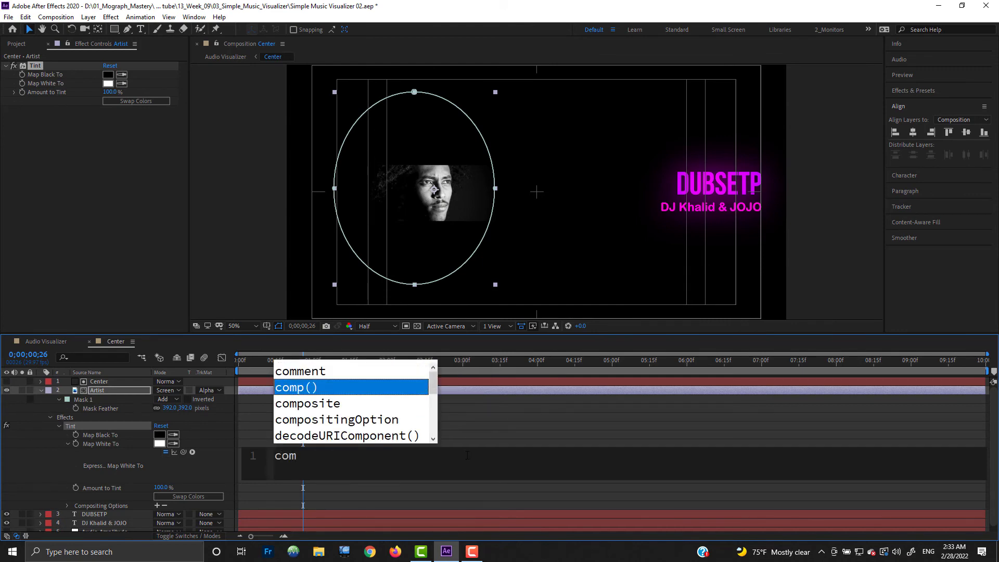
key(Return)
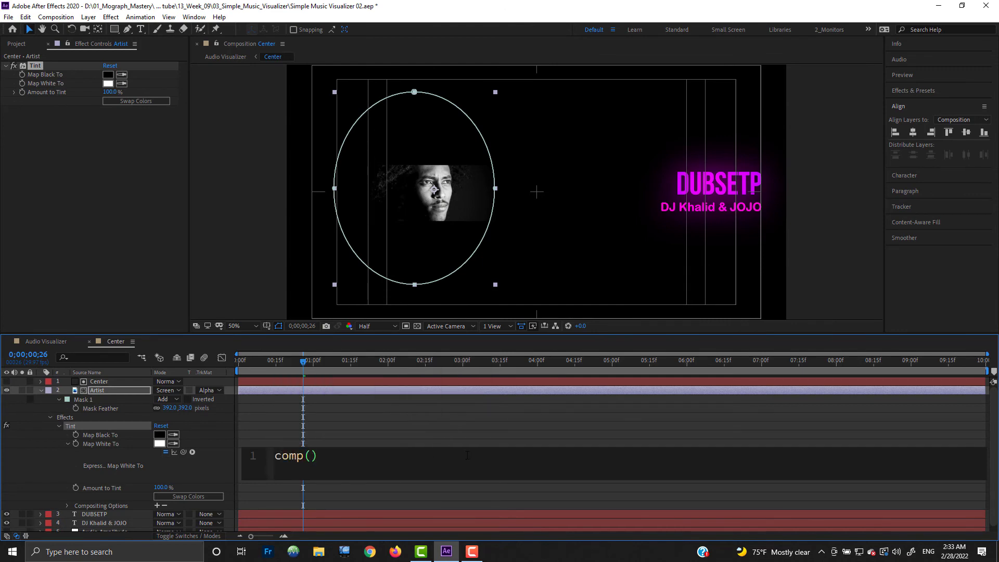
text("")
text(Audio)
key(Return)
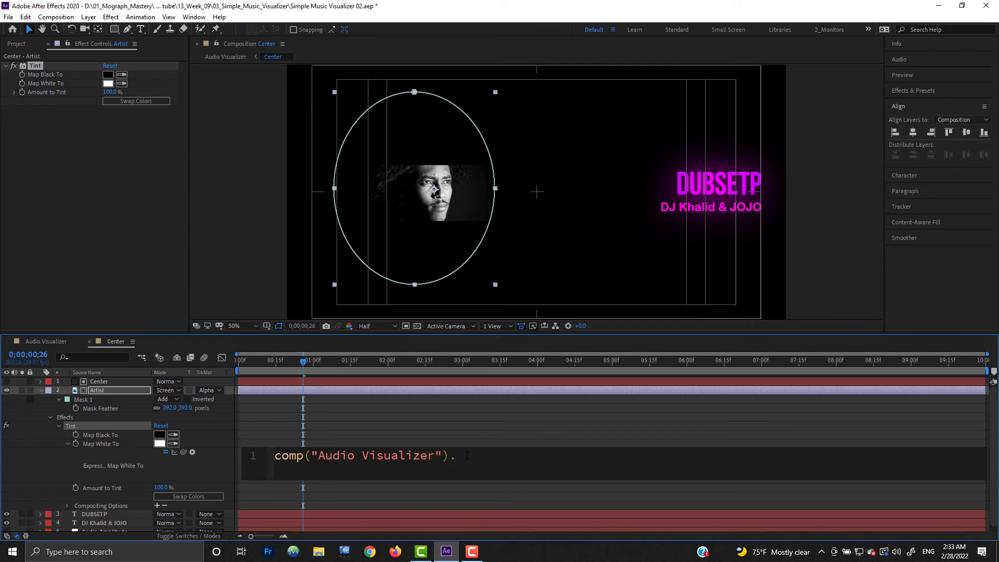
text(layer)
key(Return)
text(""Contr)
key(Return)
text(.effe)
key(Return)
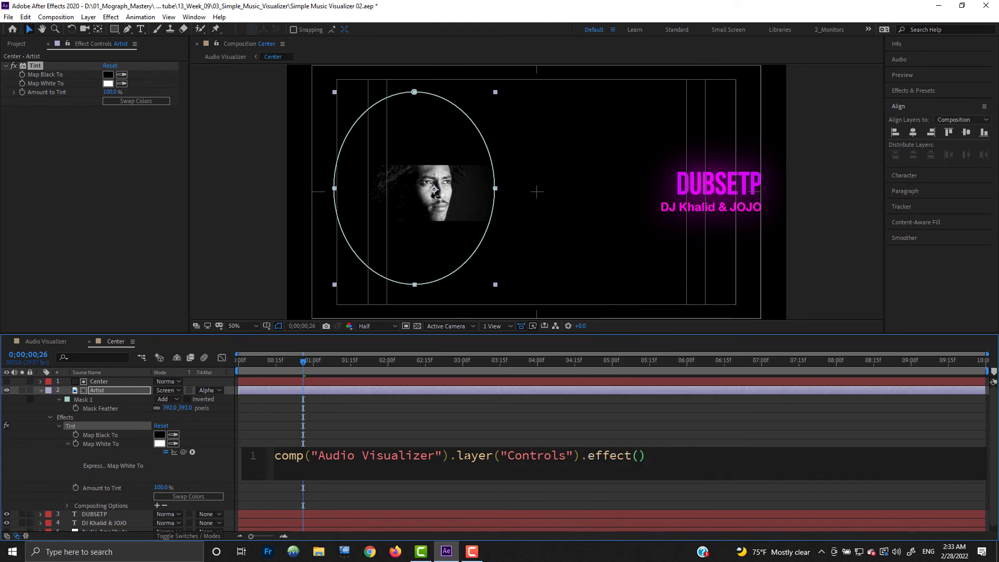
text(").effect("Artist Face").color)
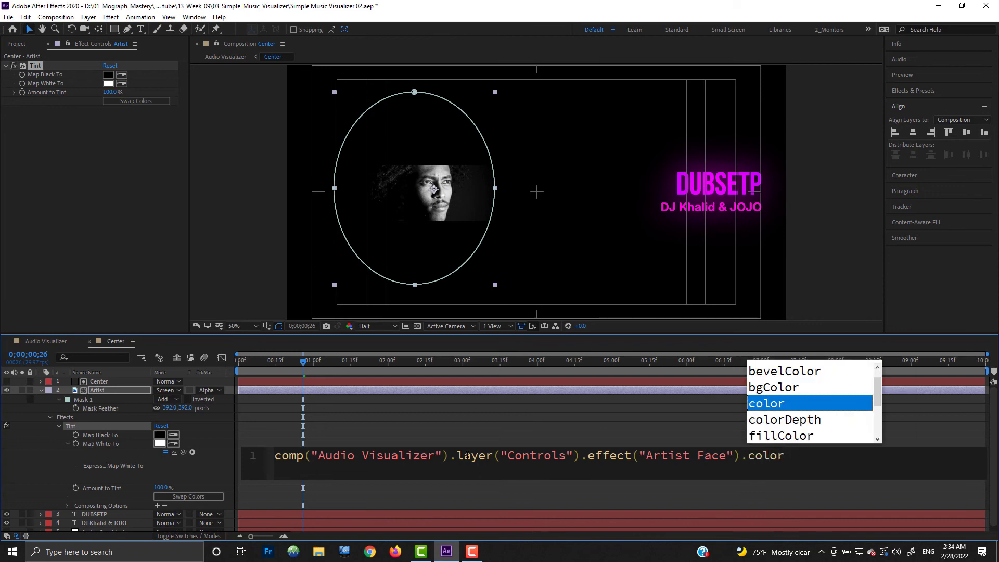
key(Return)
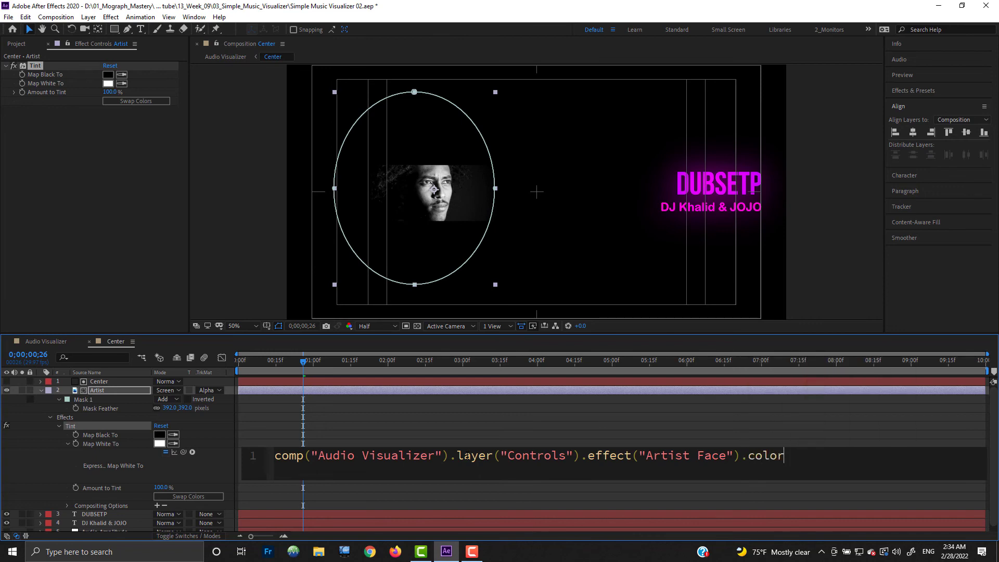
click(42, 390)
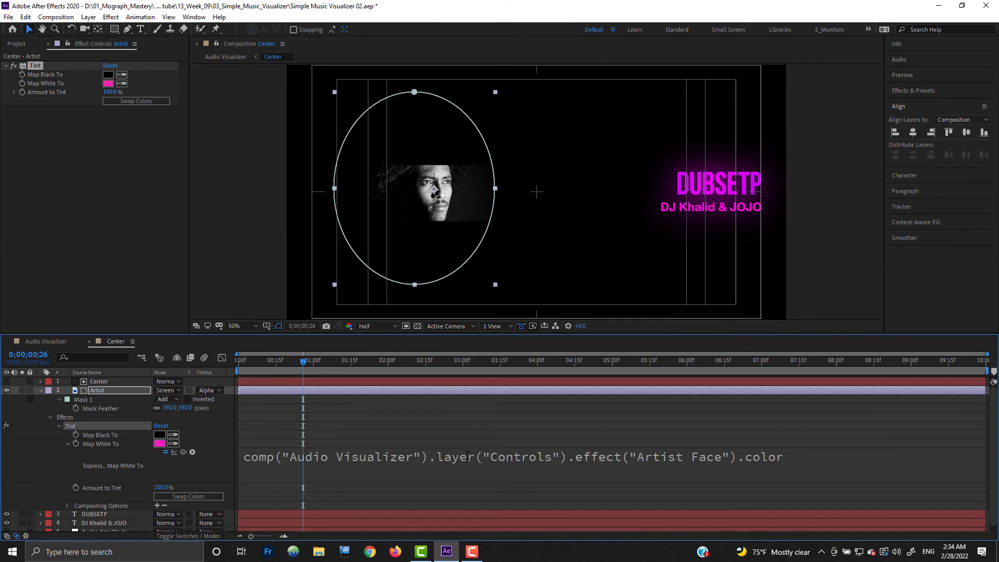
Reveal the Artist layer's modified properties and delete the expression on the Tint's Map White To.
click(108, 393)
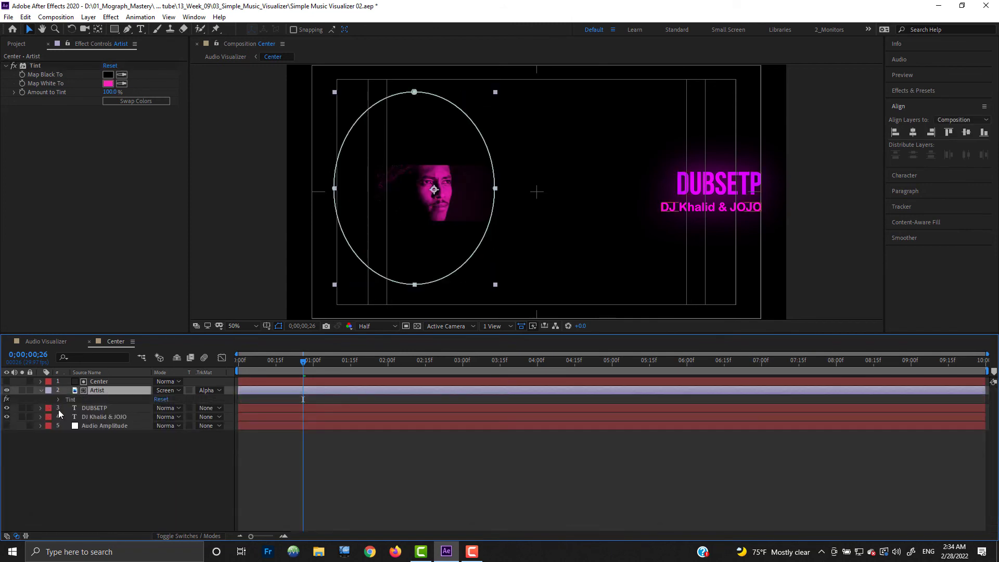
key(u)
key(u)
click(273, 469)
key(ctrl+x)
click(183, 226)
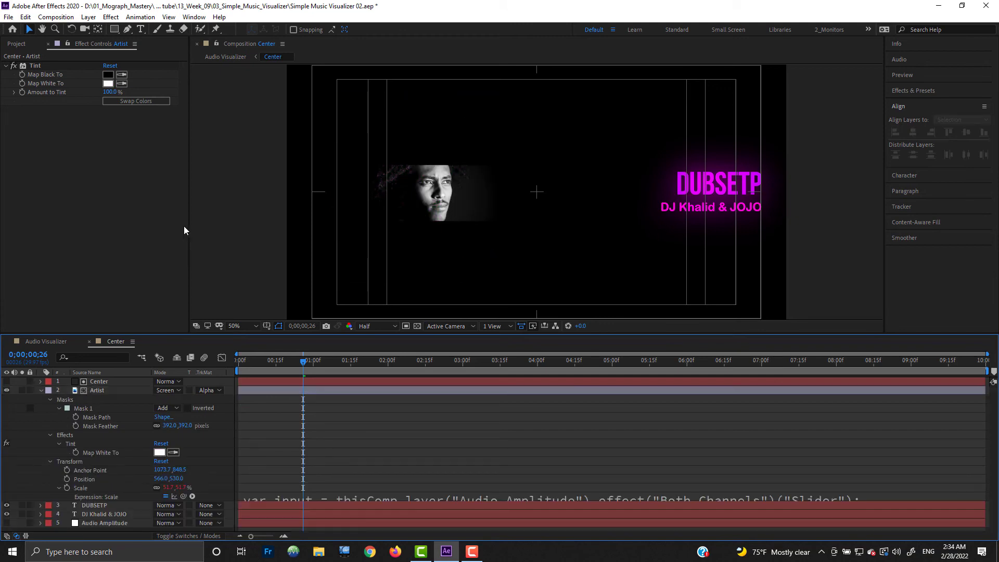
Lock the Effect Controls on the Controls layer of the Audio Visualizer composition.
click(47, 338)
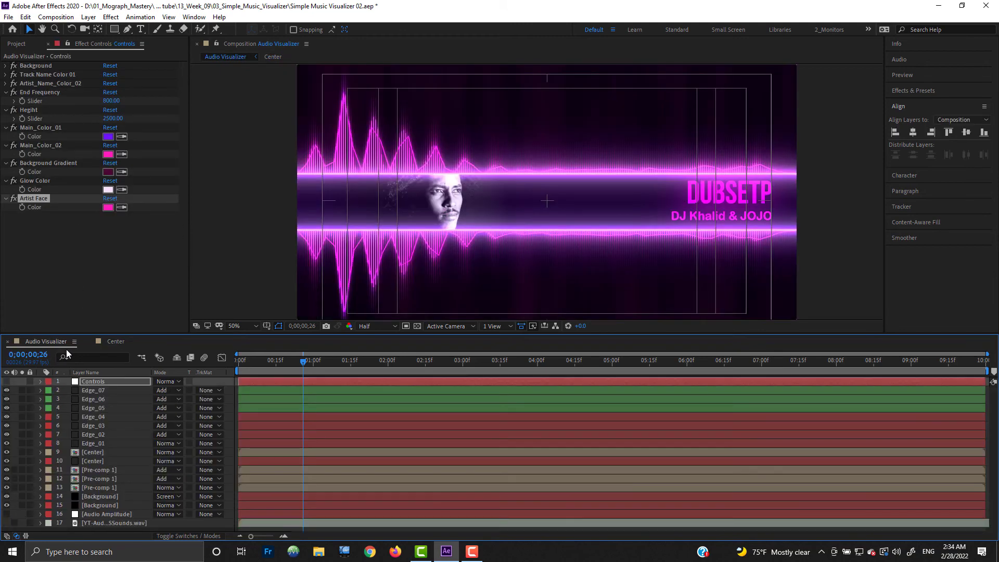
click(98, 382)
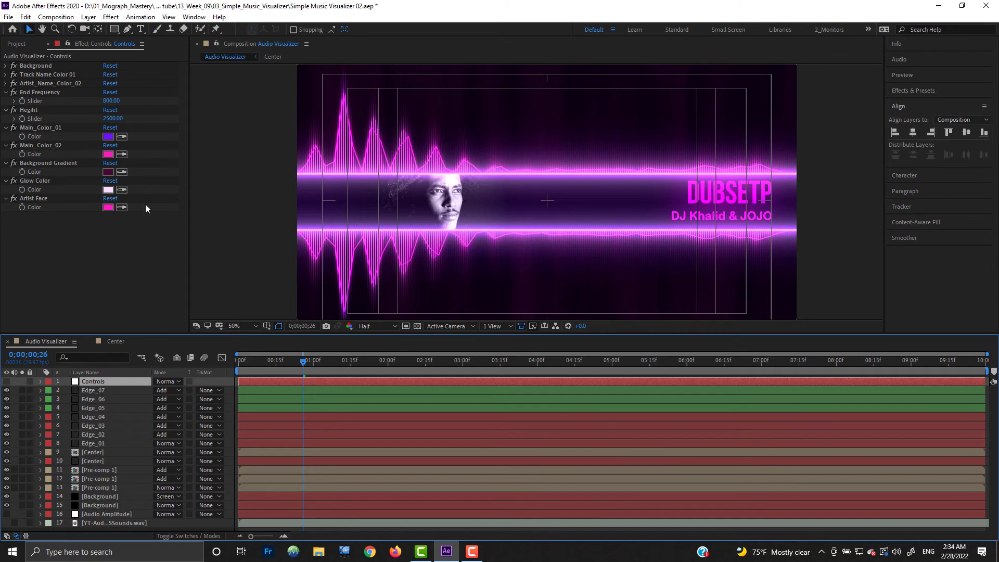
click(68, 48)
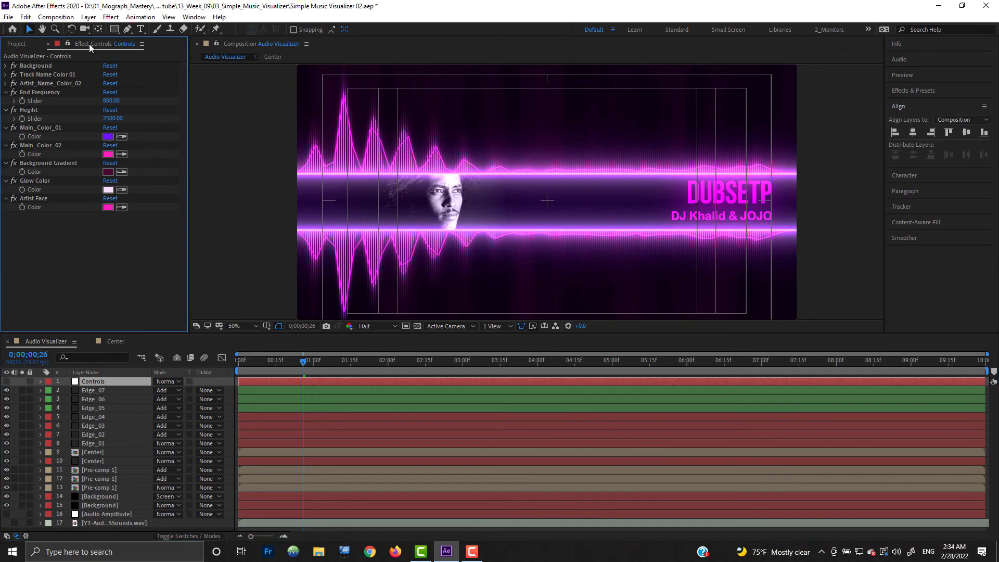
Pick-whip the Artist layer's Tint Map White To to the Artist Face color control, and close the Center composition.
click(116, 341)
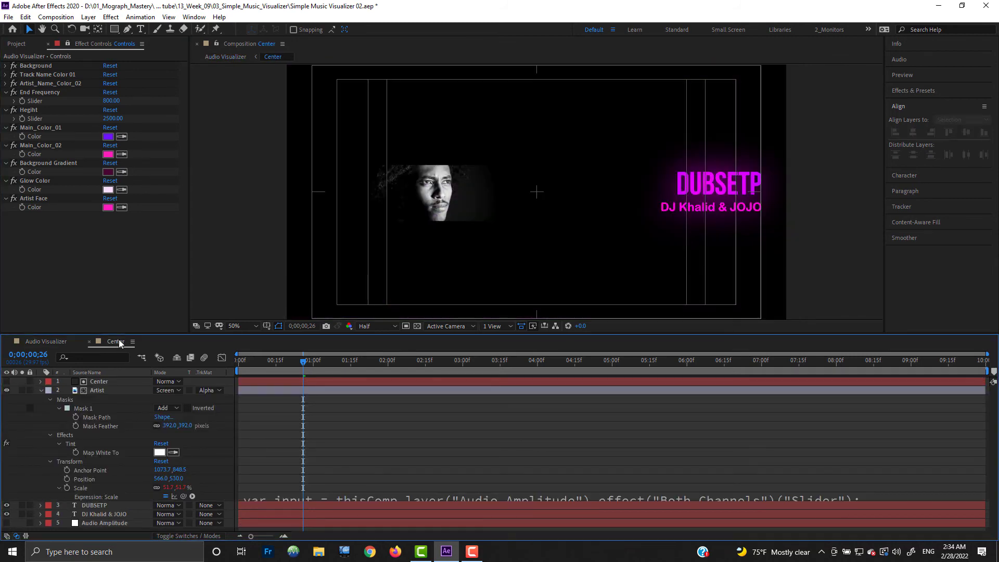
alt+click(76, 454)
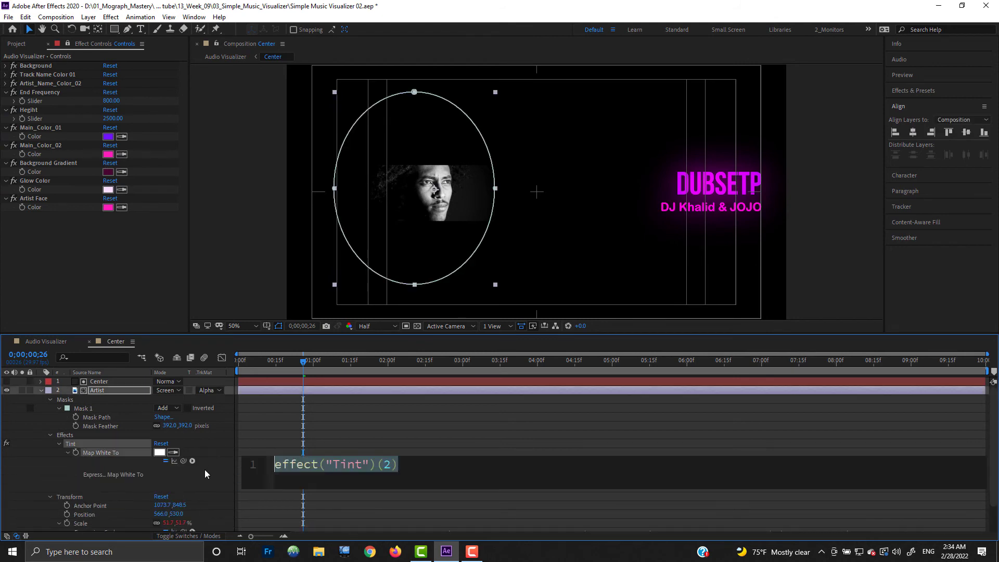
drag(183, 460, 39, 206)
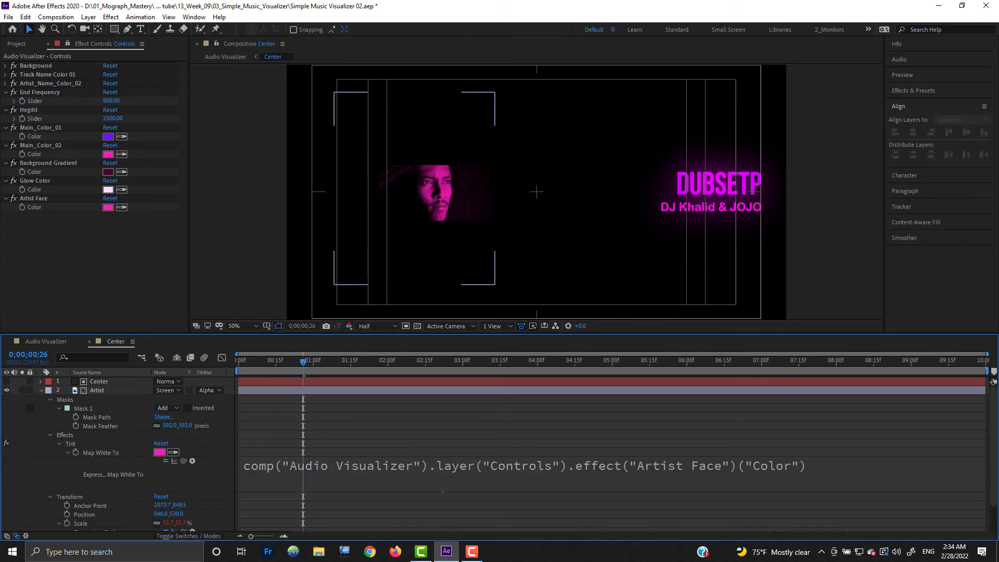
click(46, 393)
click(42, 390)
click(50, 455)
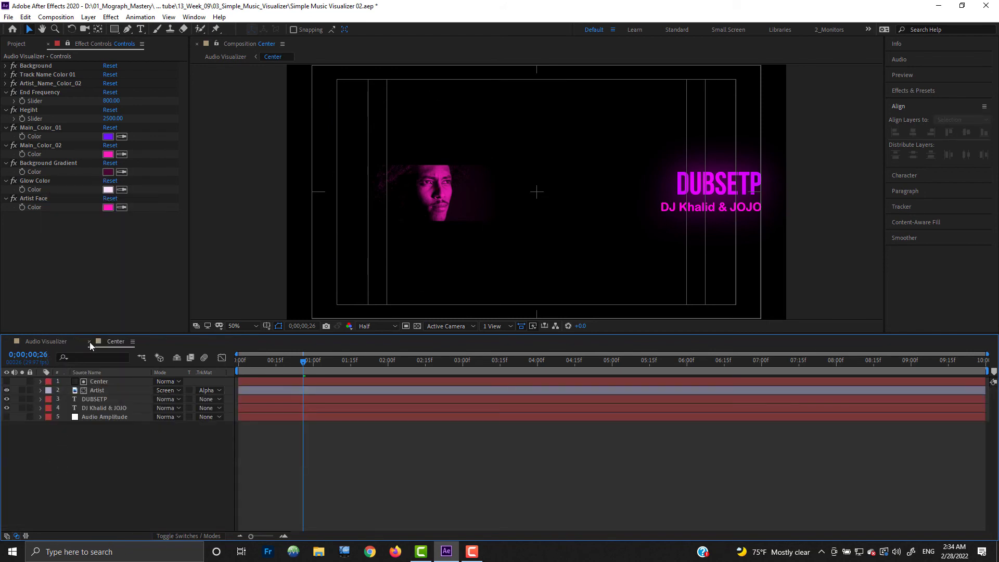
click(89, 343)
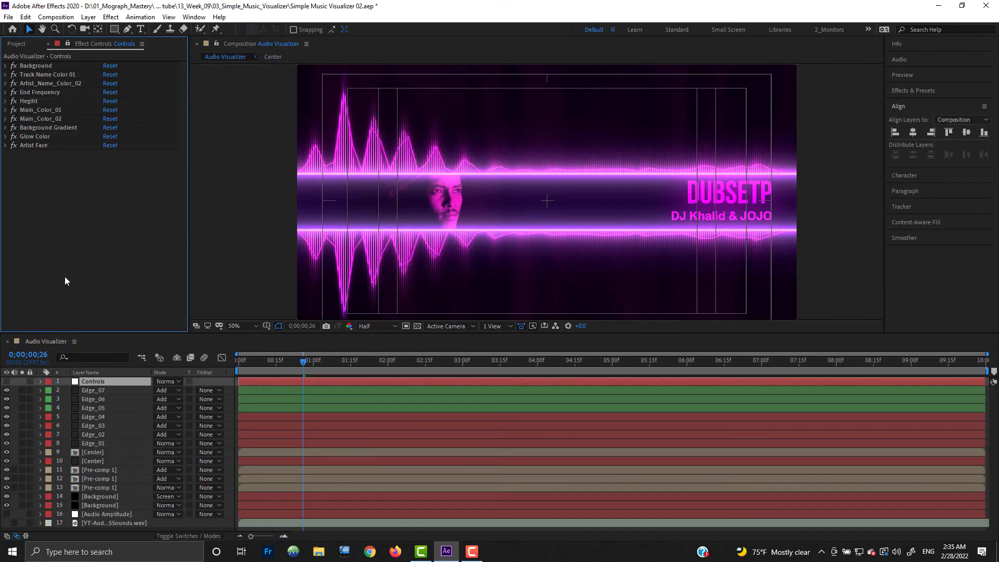
Create a new solid named VCO above the Controls layer in the Audio Visualizer composition.
click(16, 43)
click(32, 394)
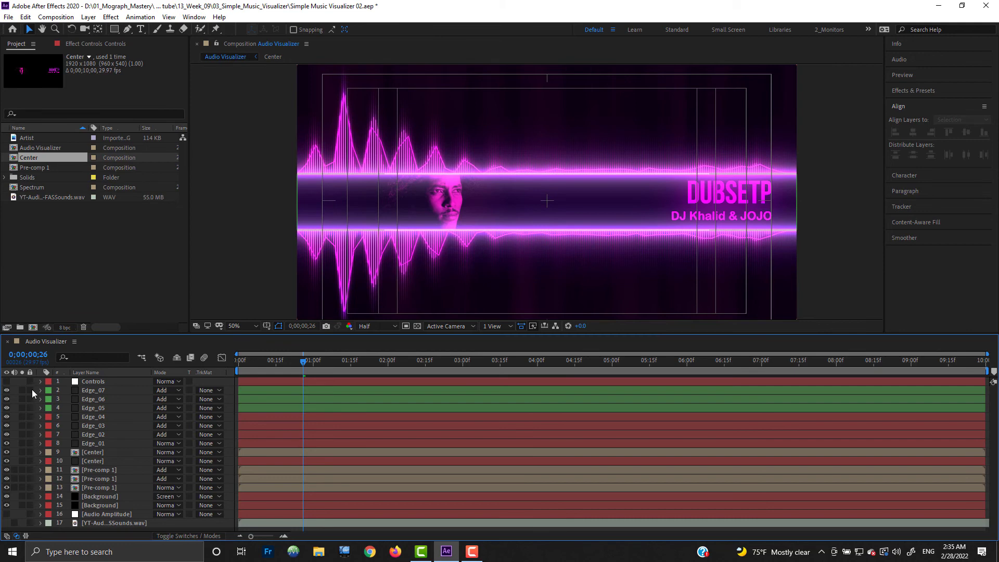
key(ctrl+y)
text(V)
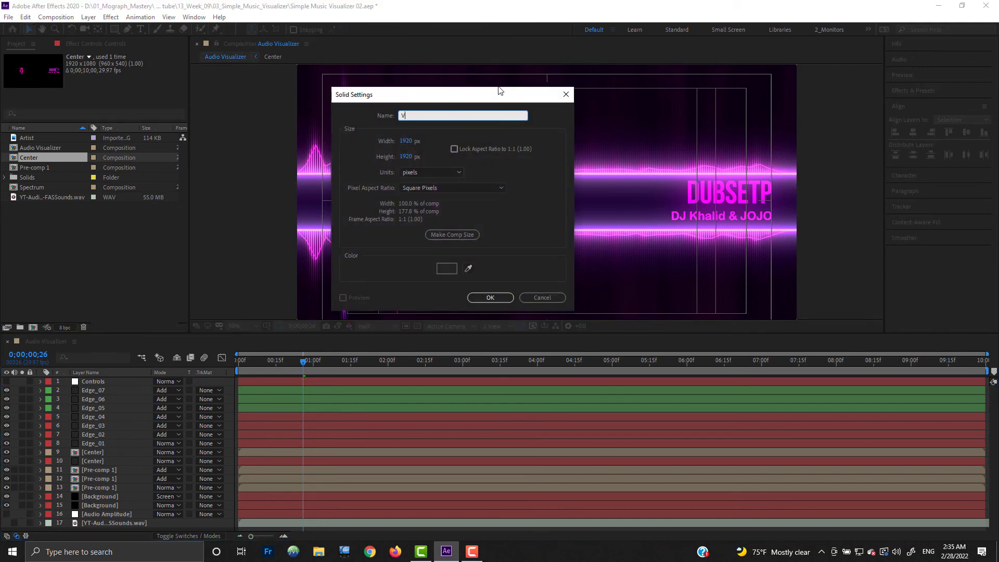
text(CO)
key(Return)
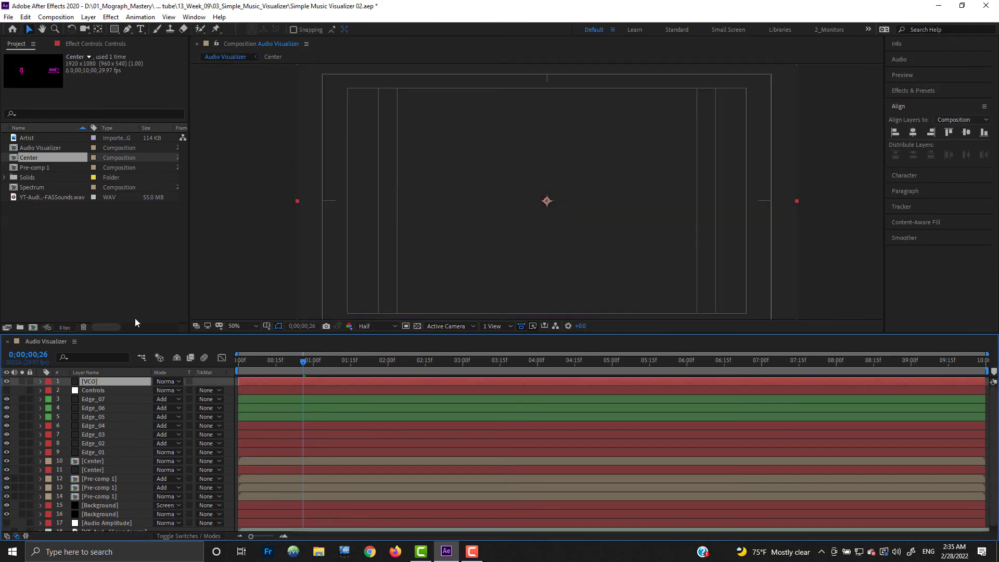
Hide the VCO layer and unlock the Effect Controls so they follow the selected VCO layer.
click(7, 381)
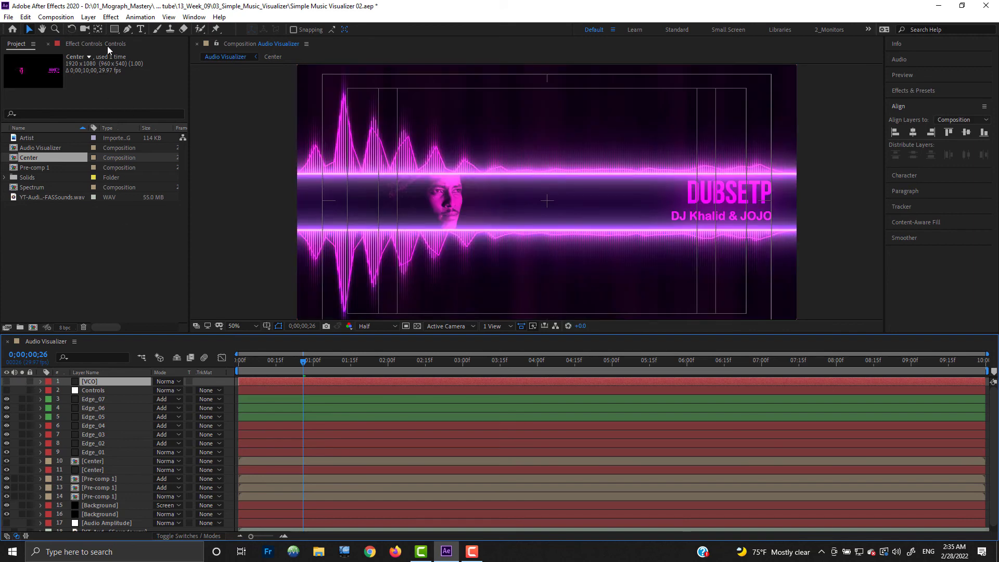
click(107, 46)
right_click(151, 169)
click(70, 198)
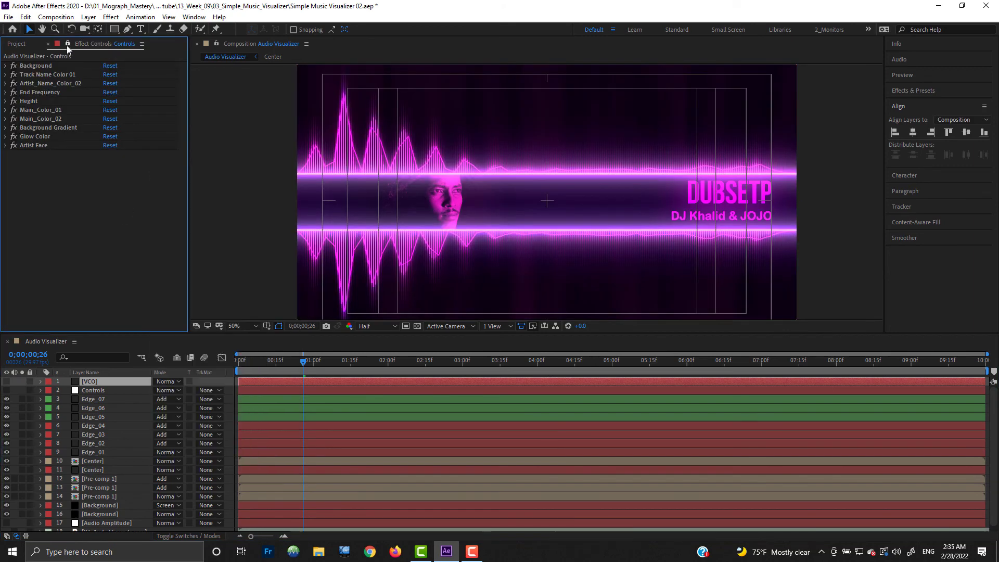
click(67, 44)
Apply the Video Copilot Optical Flares effect to the VCO layer.
right_click(149, 89)
mouse_move(234, 383)
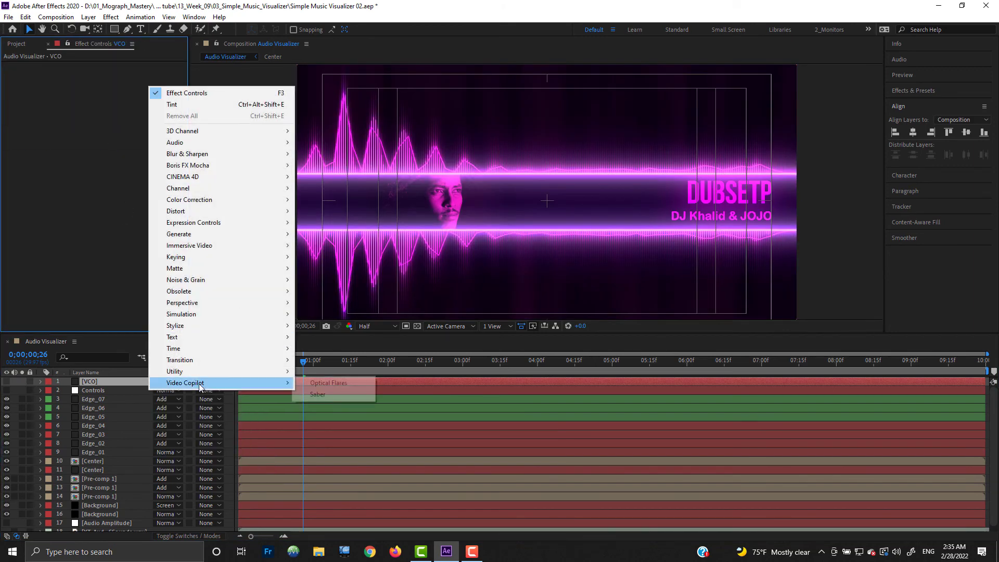
click(336, 384)
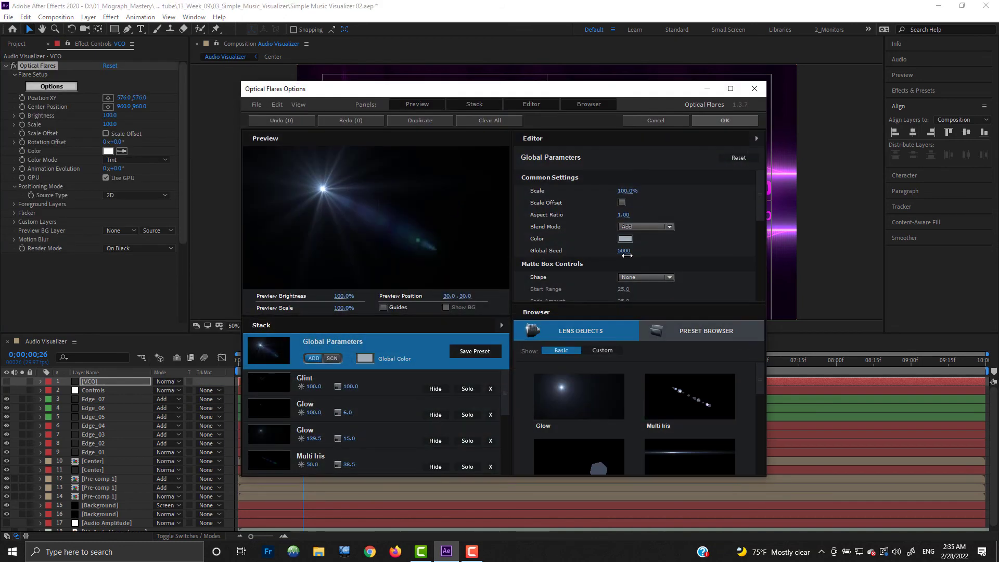
Add a Streak lens object to the flare and place it, rendered on transparent, just beyond the composition's right edge near the upper line.
click(681, 461)
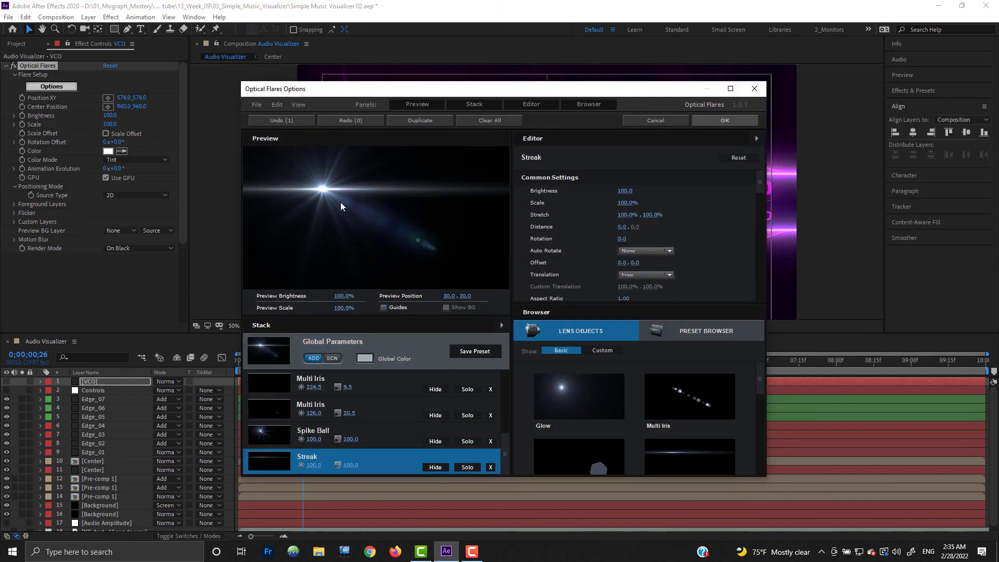
click(724, 120)
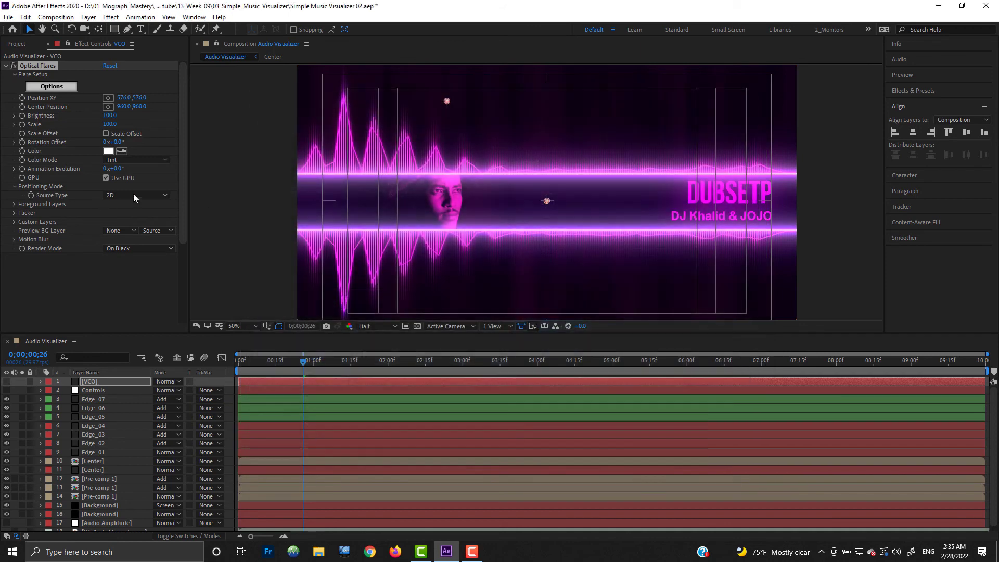
mouse_move(810, 183)
mouse_down()
mouse_move(842, 163)
mouse_move(855, 178)
mouse_up()
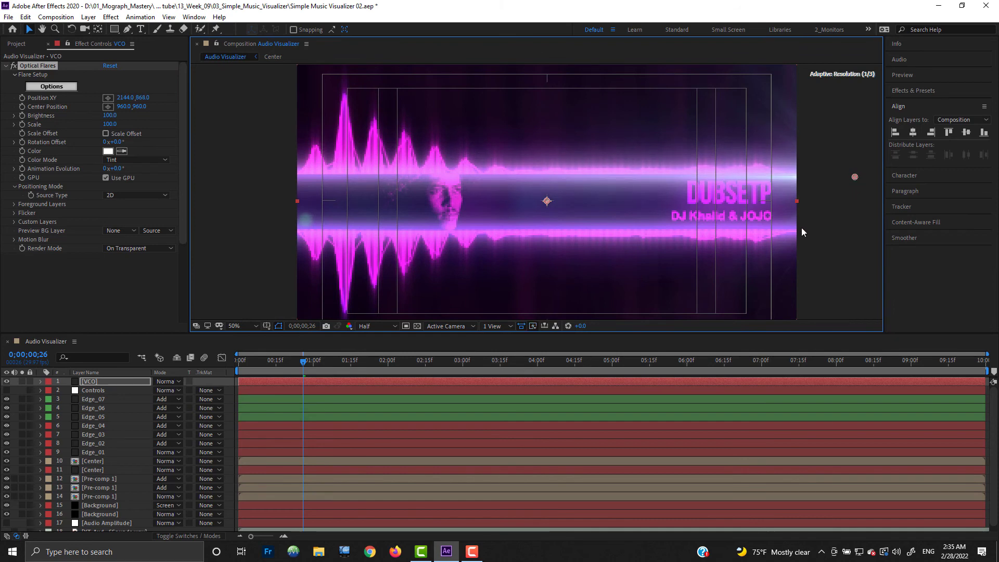
Tint the VCO flare blue (3DABFF) and set its brightness to 50.
click(108, 151)
mouse_move(156, 80)
mouse_down()
mouse_move(167, 40)
mouse_move(167, 62)
mouse_up()
drag(100, 30, 90, 25)
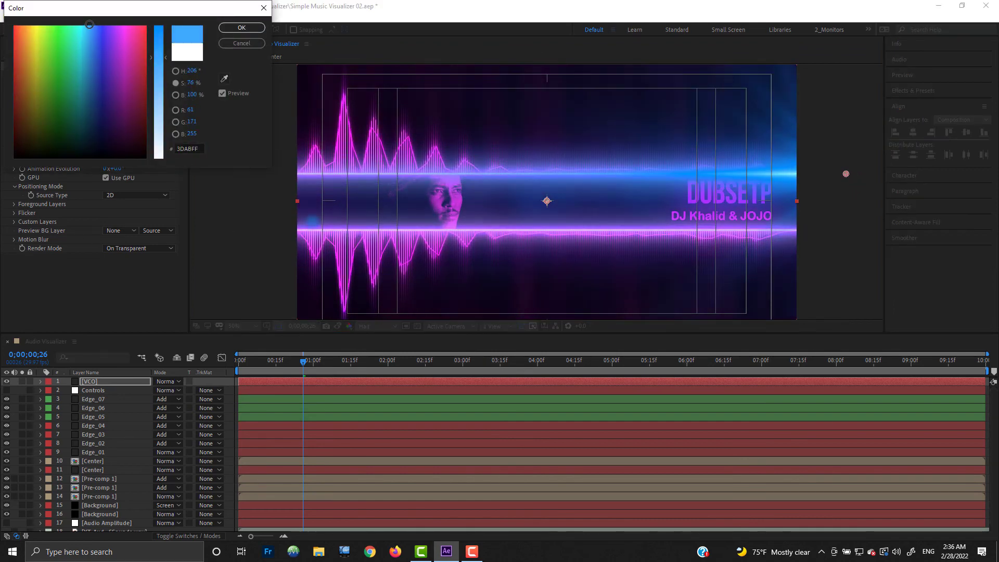
click(235, 29)
click(111, 116)
text(50)
key(Return)
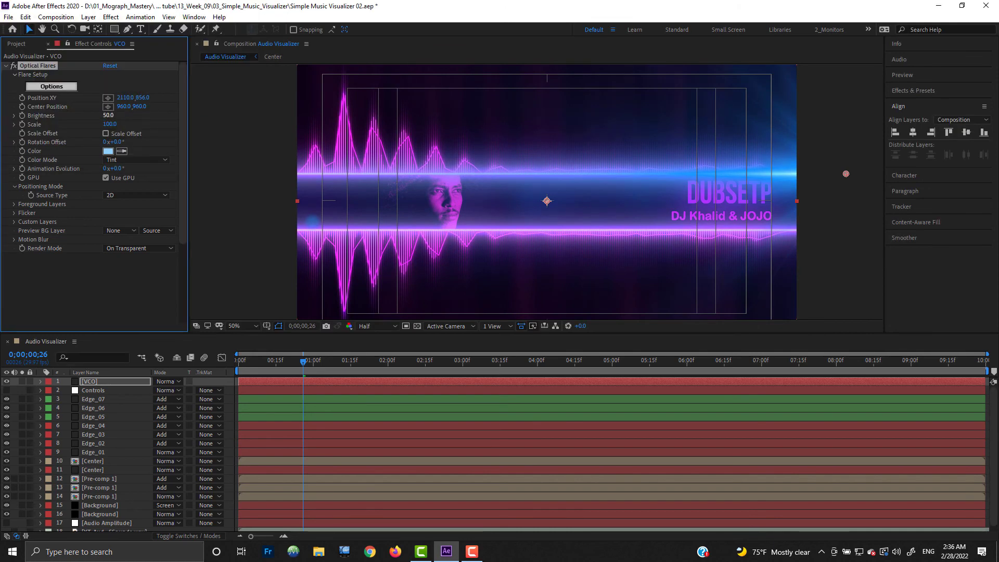
Set the VCO layer's blend mode to Add and lighten the flare color to B0DDFF.
click(173, 382)
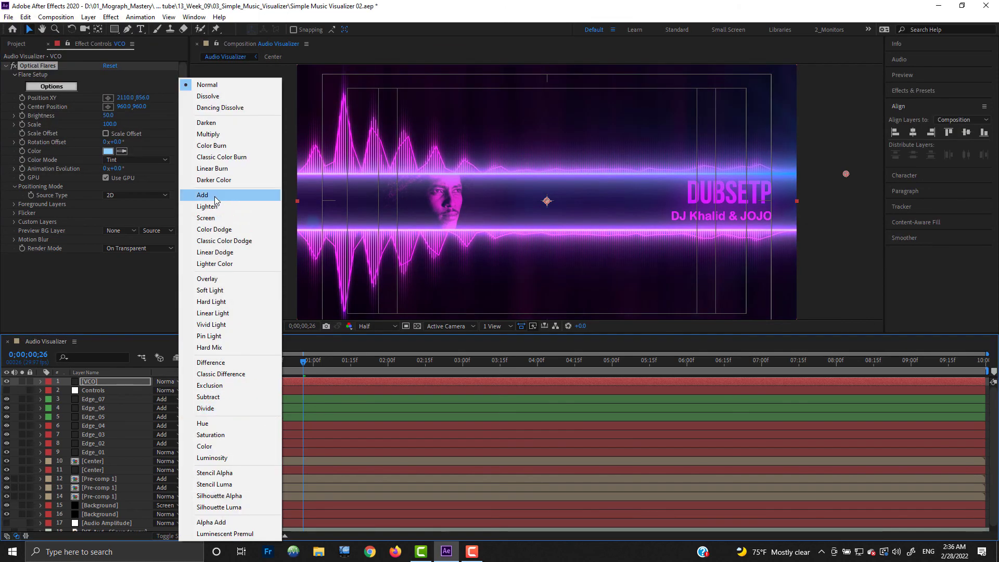
click(218, 199)
click(108, 151)
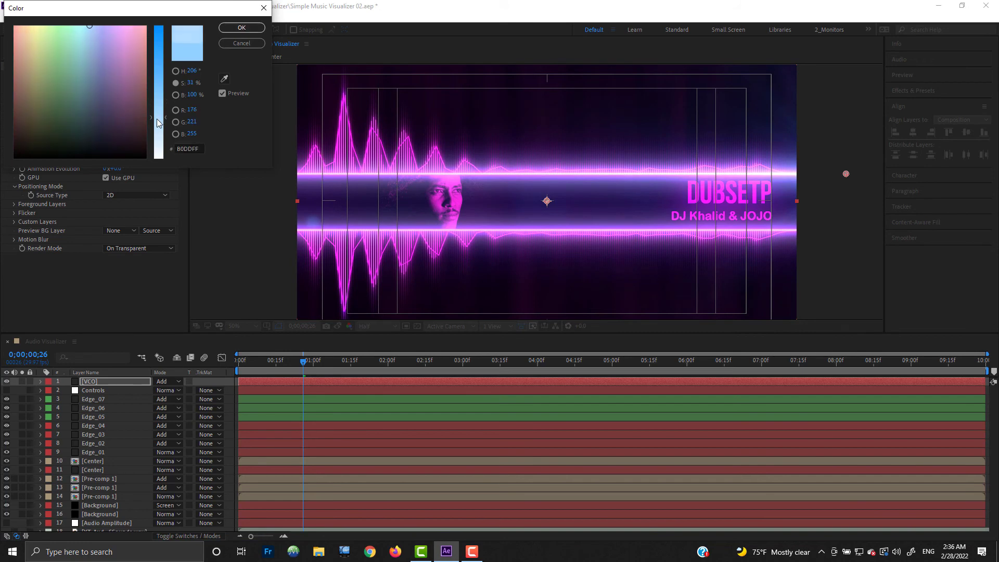
click(241, 27)
Duplicate the VCO layer and move the copy's flare beyond the composition's left edge at the lower line, to about -308, 1092.
key(ctrl+d)
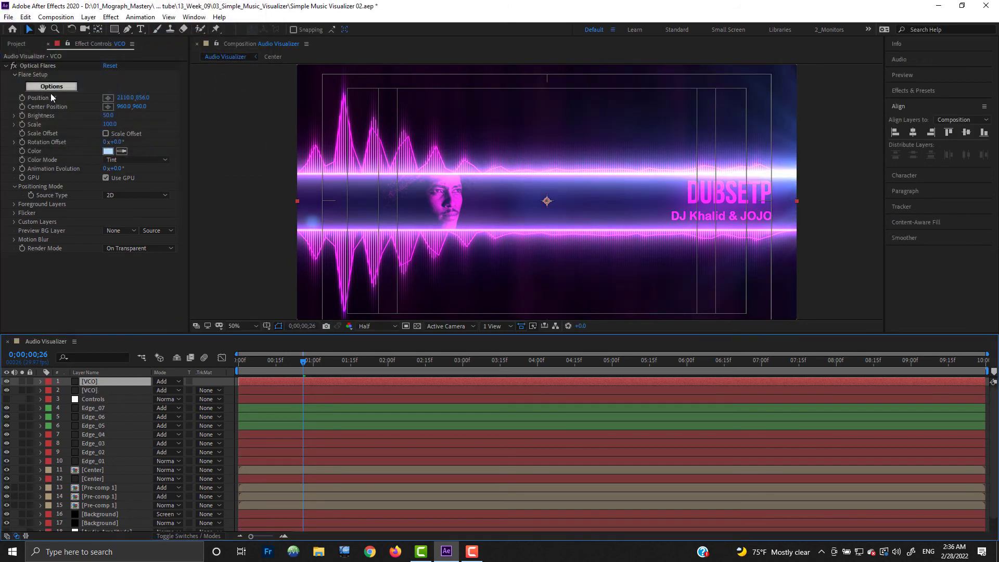
click(38, 65)
scroll(691, 183, down, 2)
drag(691, 182, 379, 213)
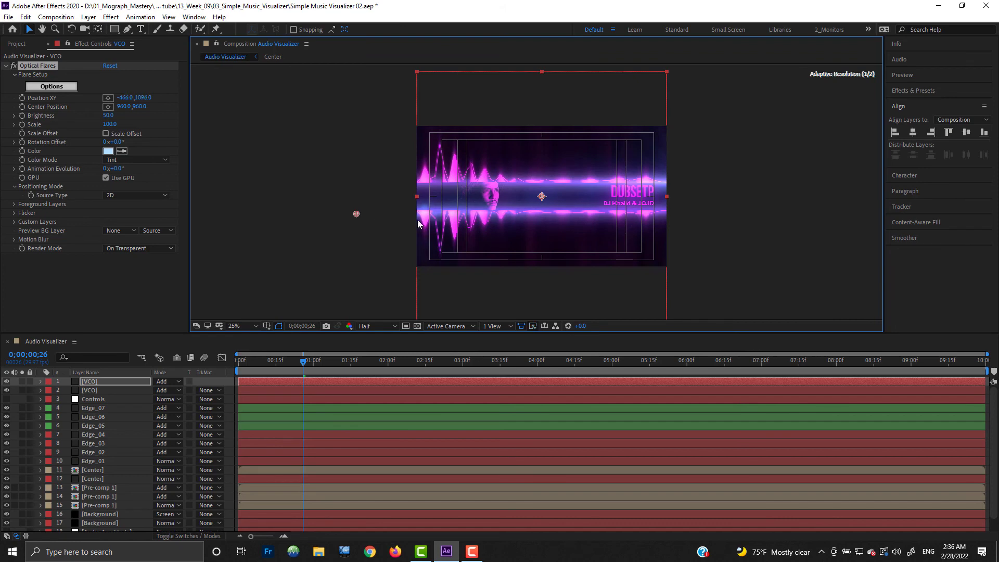
scroll(520, 204, up, 2)
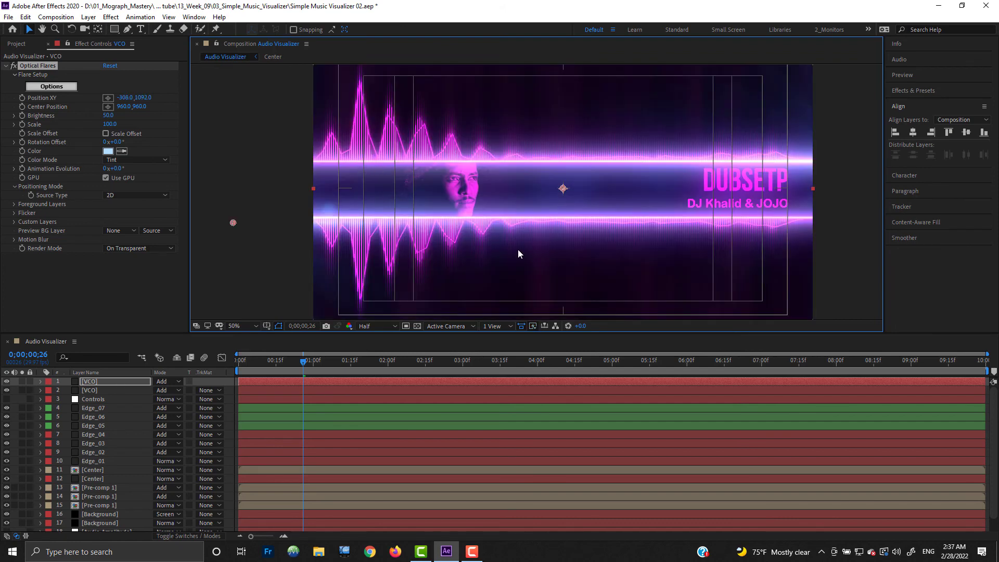
Move the Controls layer to the top of the layer stack and set its Background color to 000D08.
drag(521, 336, 520, 385)
drag(92, 448, 103, 433)
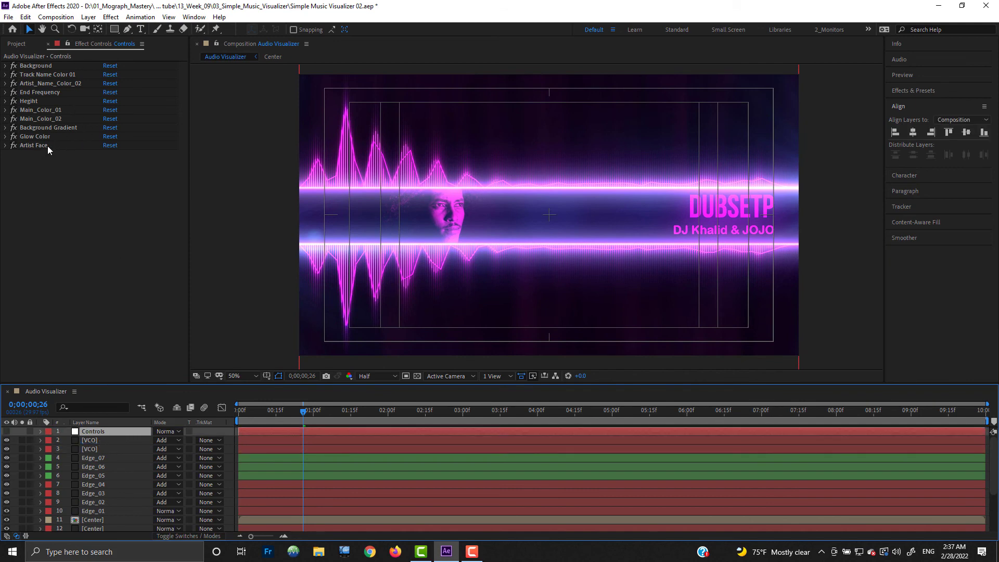
click(108, 75)
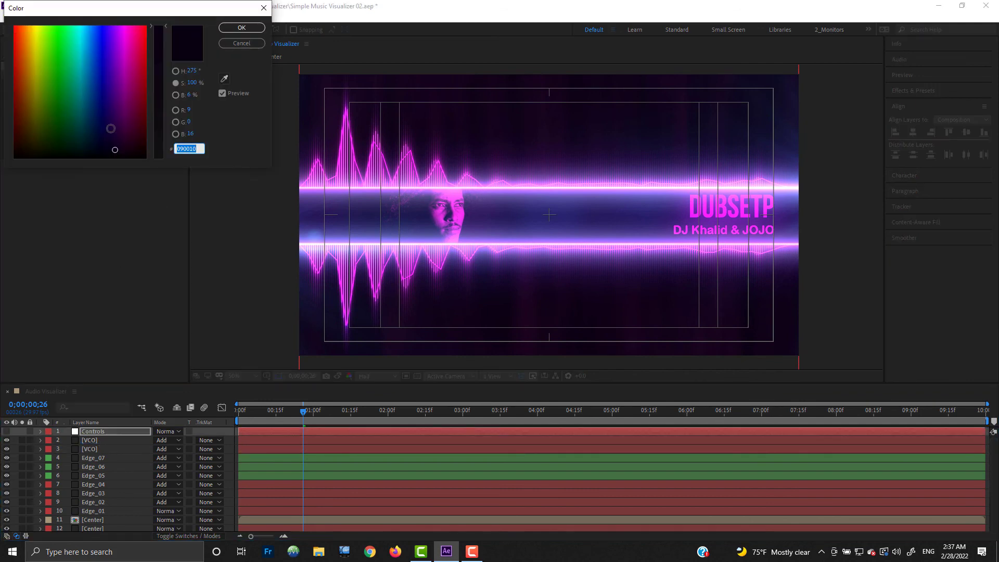
drag(111, 128, 71, 151)
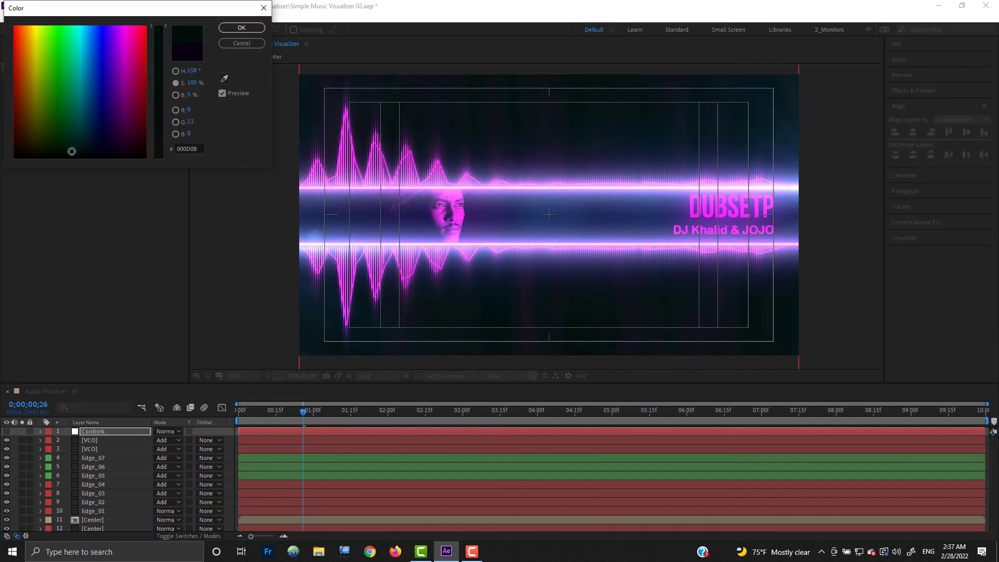
click(242, 28)
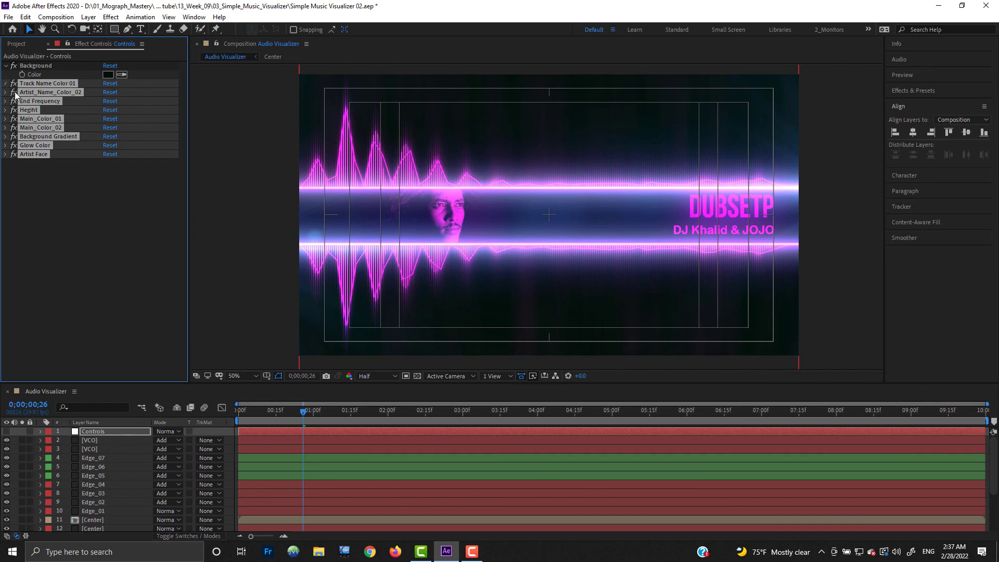
Expand all the Controls layer's effects and set Track Name Color 01 to golden yellow.
click(97, 51)
click(109, 94)
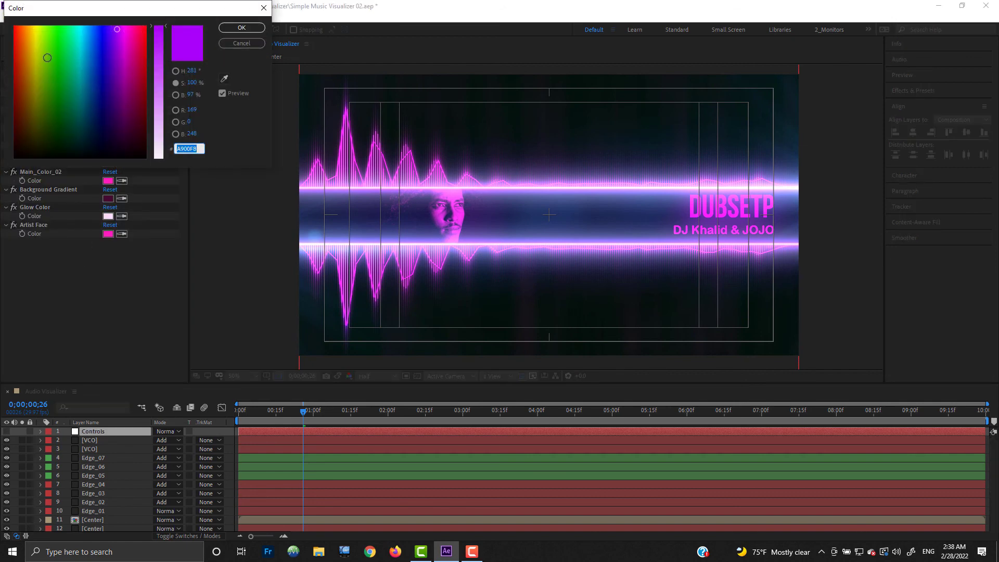
click(31, 25)
click(242, 27)
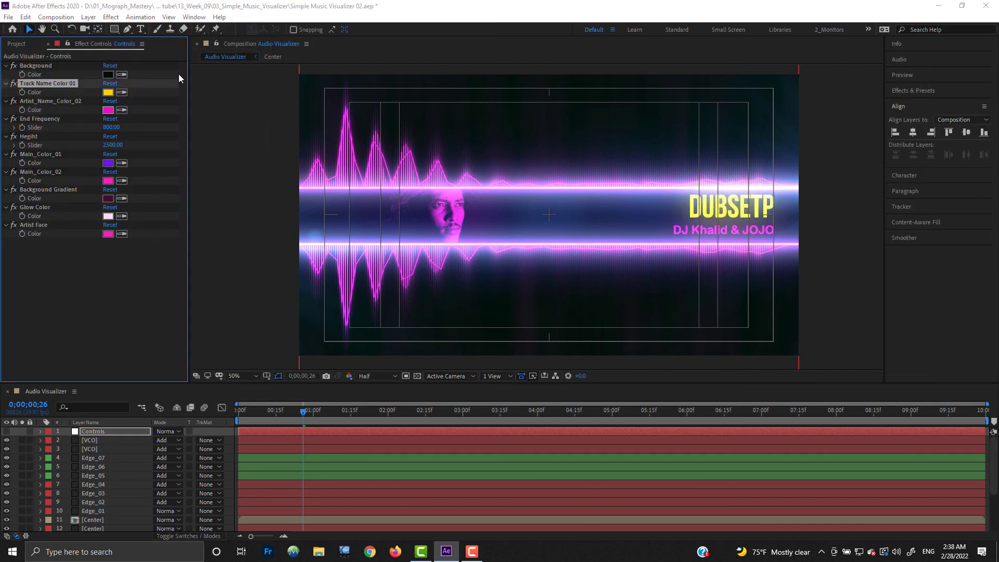
Set Artist_Name_Color_02 on the Controls layer to a bright teal green.
click(108, 111)
click(71, 25)
click(241, 28)
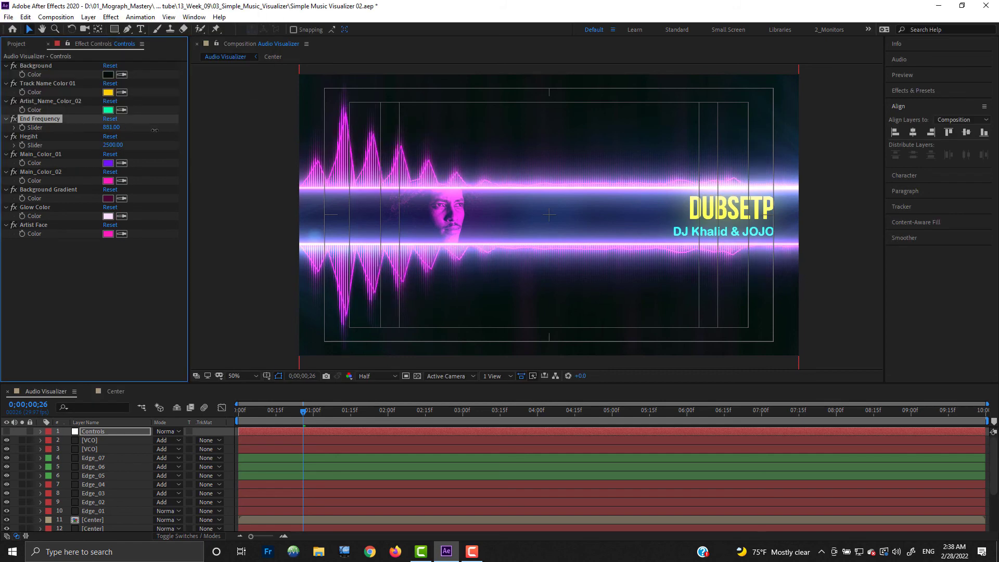
Undo the End Frequency change and raise the spectrum's Hegiht slider to 3410.
key(ctrl+z)
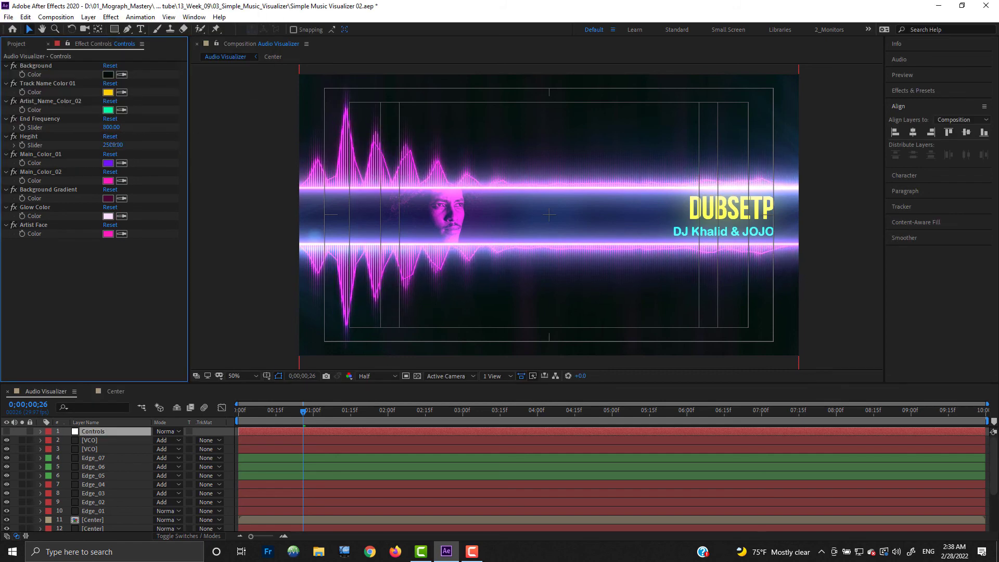
drag(113, 145, 2, 238)
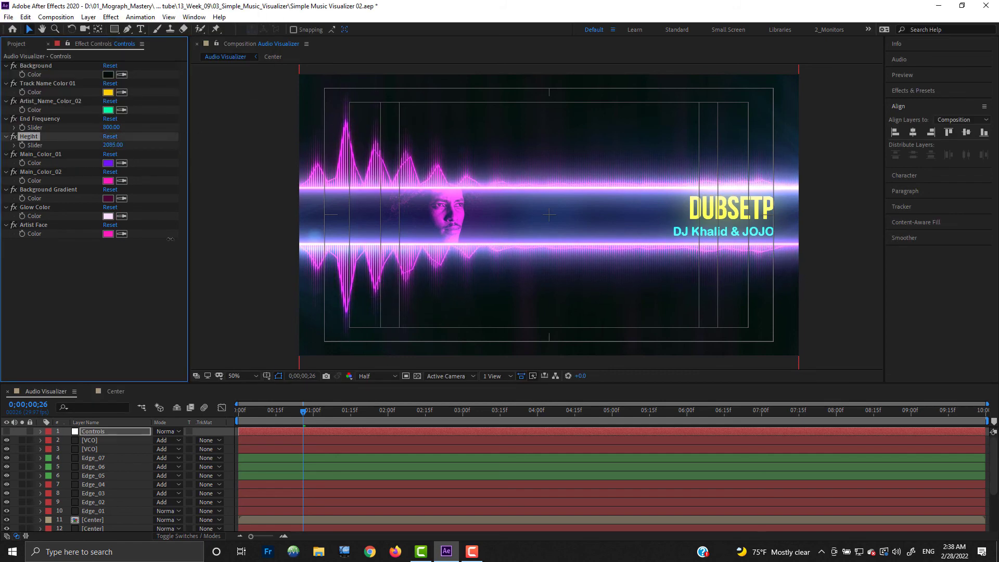
drag(170, 239, 632, 191)
Set Main_Color_01 to yellow-green (BFFF12) and Main_Color_02 to a bright spring green.
click(107, 163)
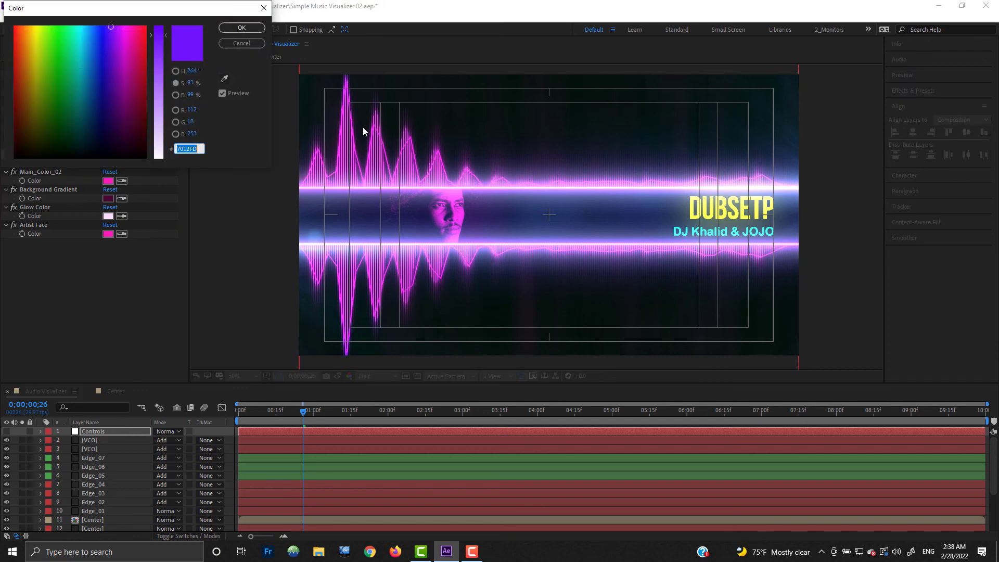
click(42, 24)
click(235, 28)
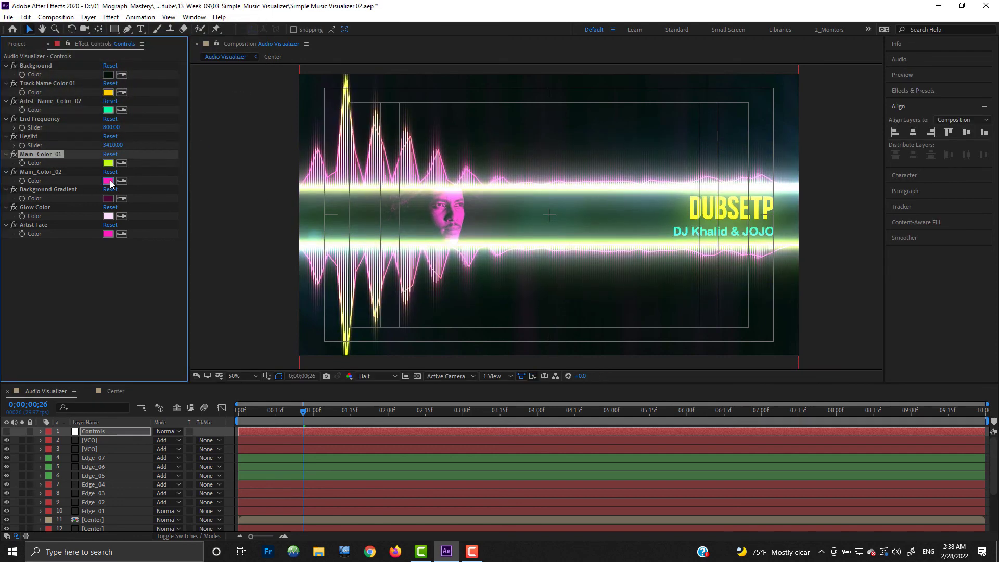
click(108, 180)
click(68, 29)
click(237, 28)
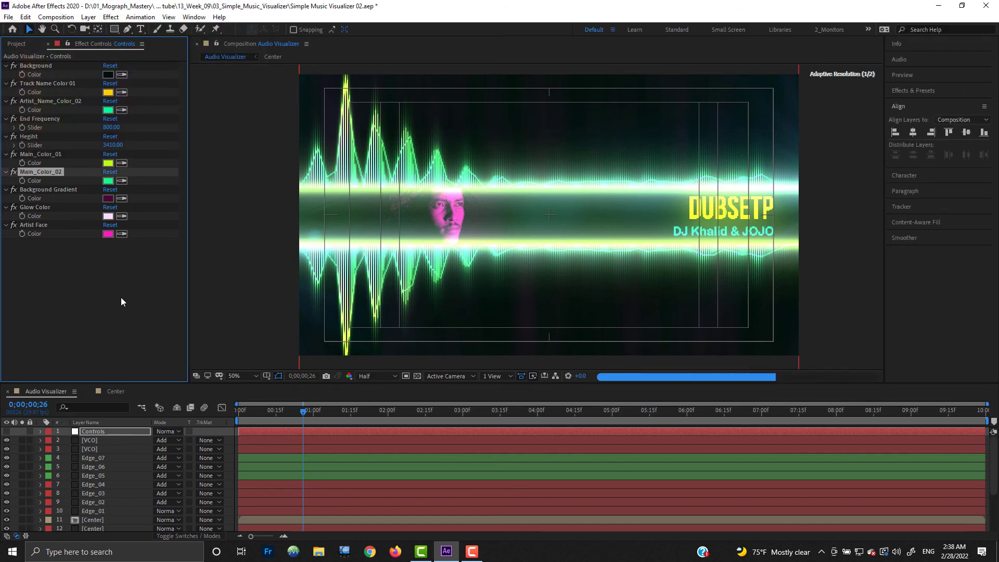
Set Main_Color_01 to a darker olive green and Main_Color_02 to a darker teal green.
click(108, 164)
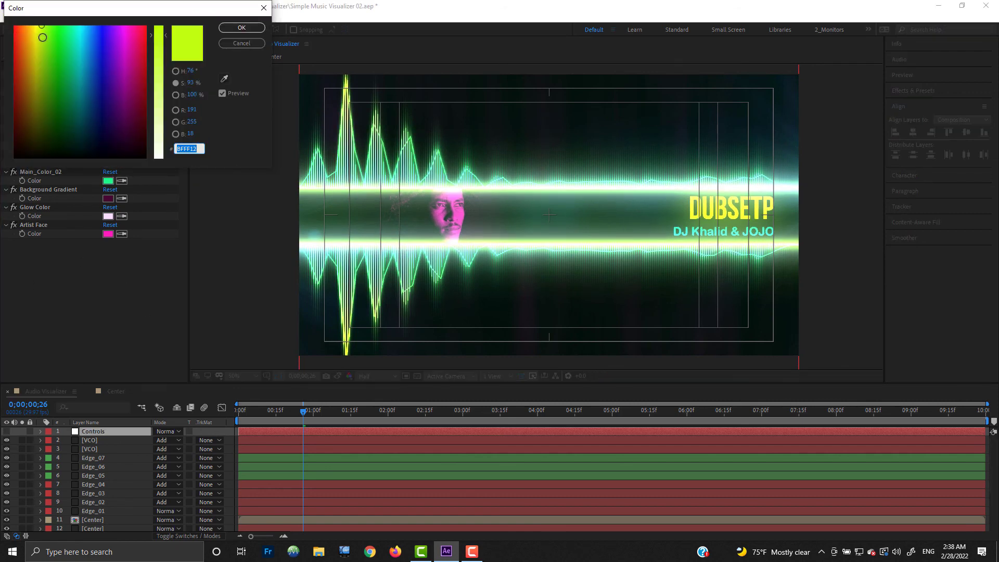
click(43, 66)
click(233, 29)
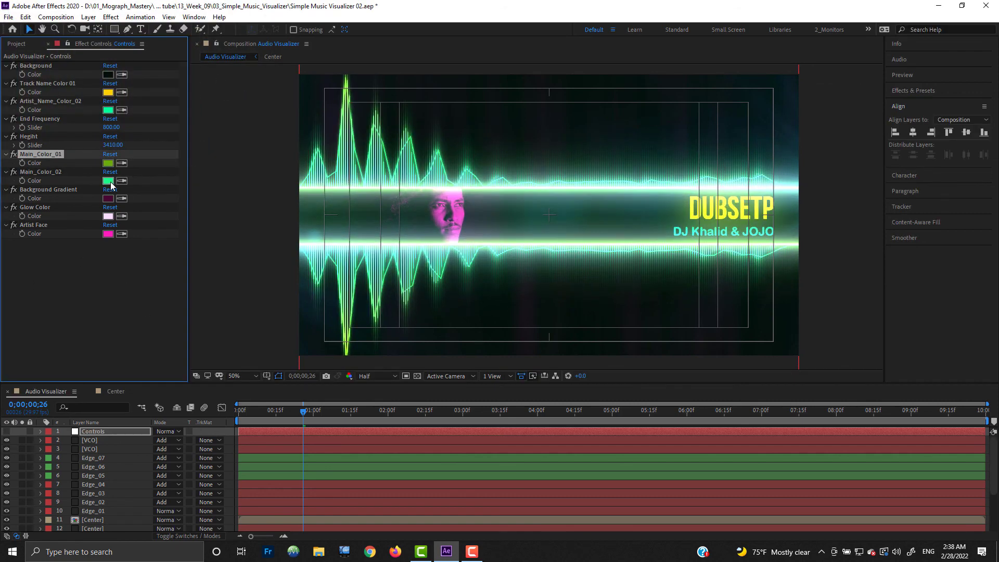
click(109, 181)
click(65, 37)
click(234, 29)
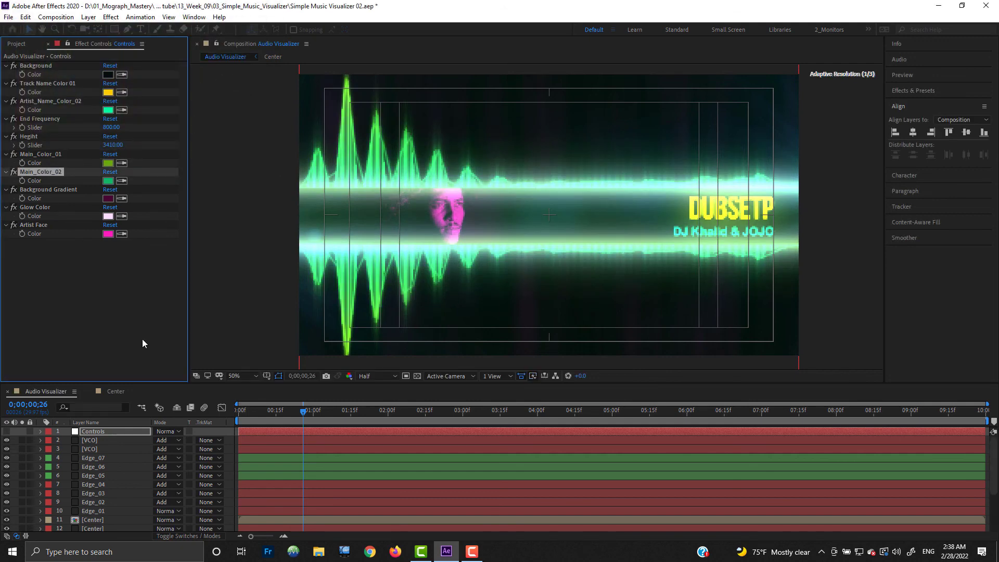
click(130, 327)
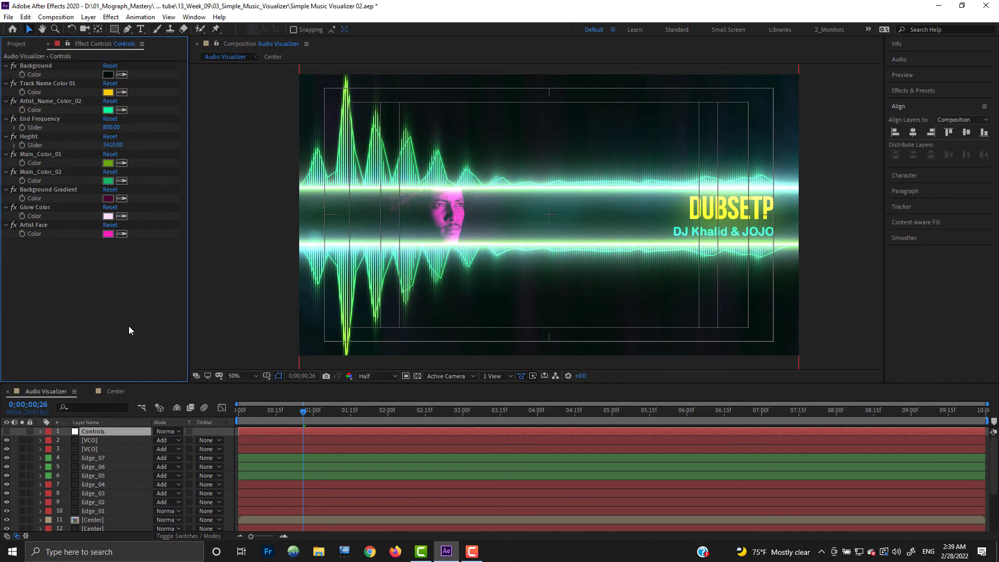
Set the Artist Face color on the Controls layer to bright green.
click(107, 234)
click(57, 57)
click(234, 30)
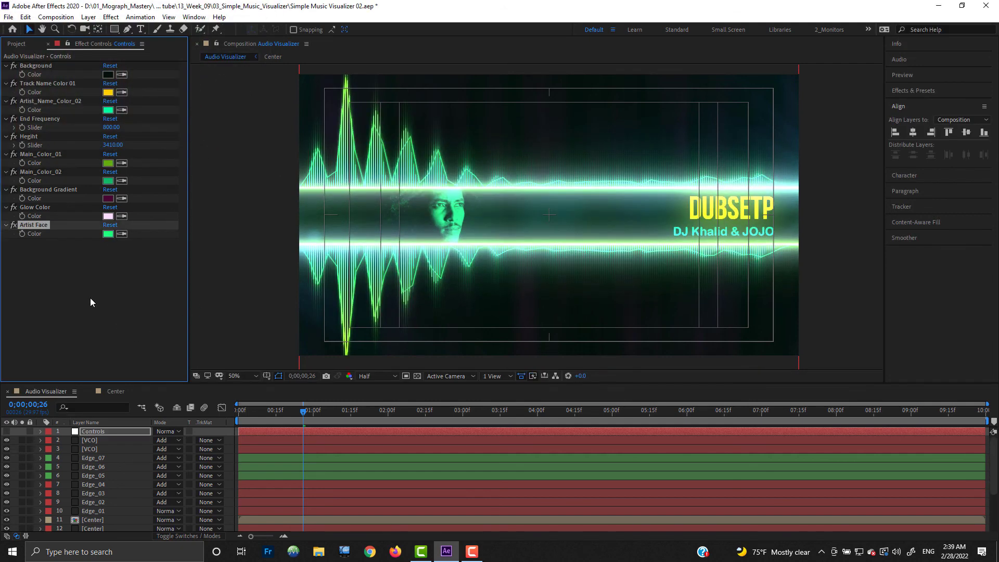
Set the Background Gradient color on the Controls layer to dark green (05300D).
click(109, 198)
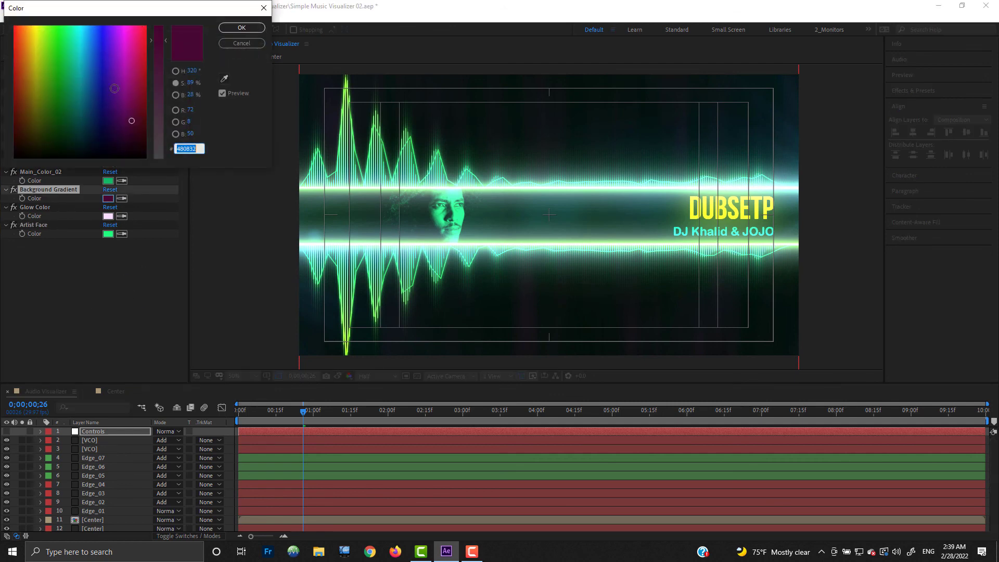
mouse_move(115, 88)
mouse_down()
mouse_move(76, 51)
mouse_move(73, 131)
mouse_up()
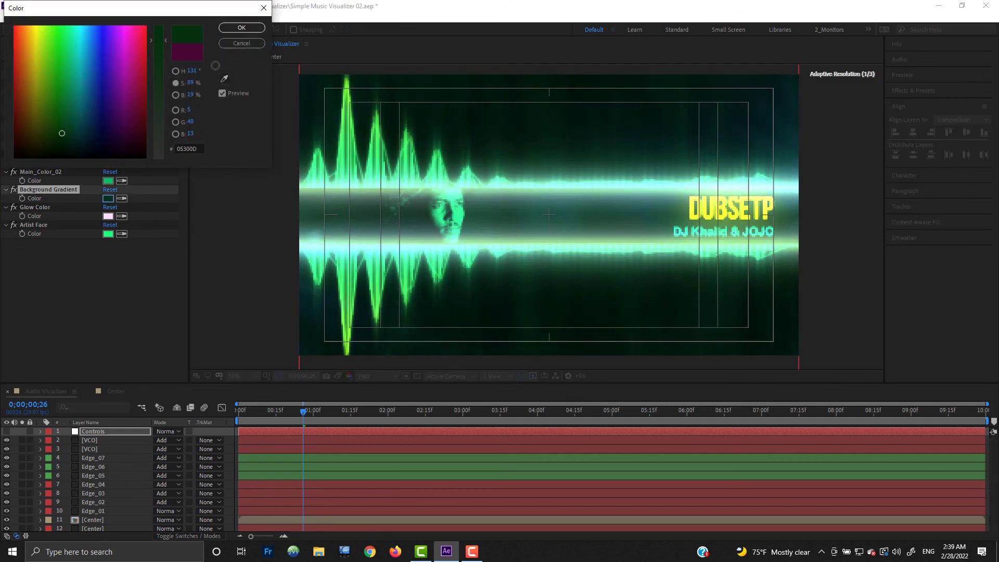
click(242, 27)
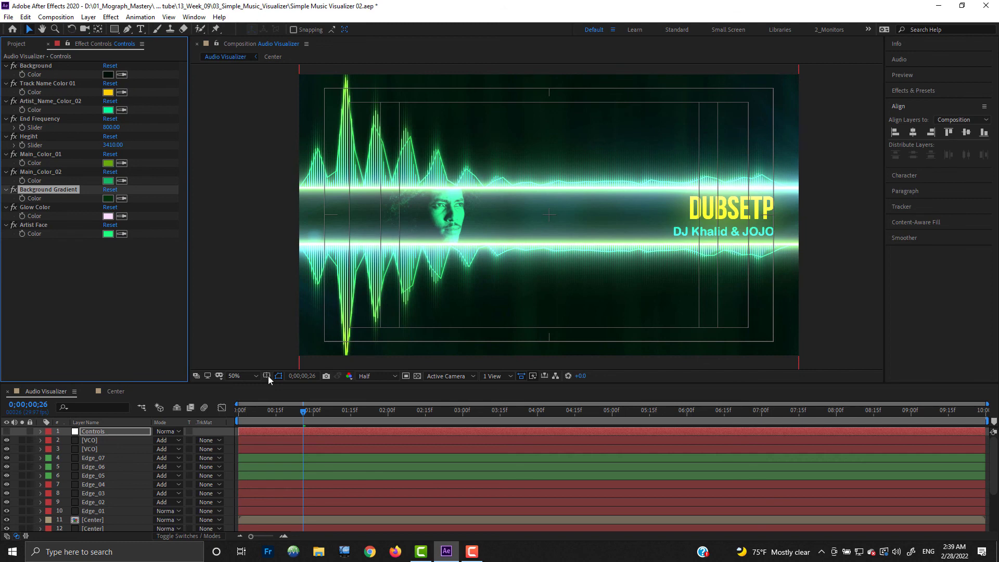
Adjust the opacity of the Edge_06 and Edge_05 layers together.
click(100, 457)
shift+click(99, 467)
shift+click(99, 475)
key(t)
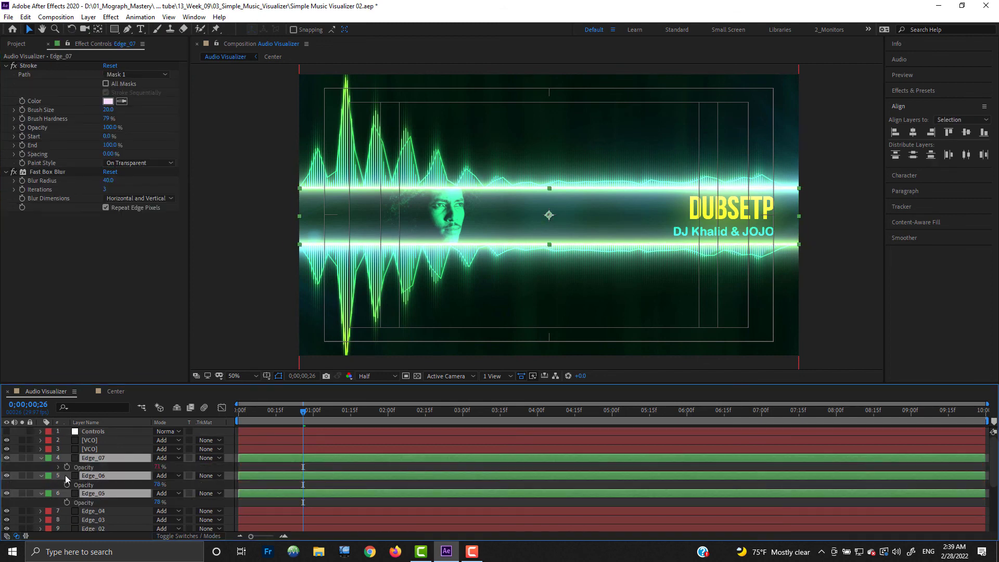
click(28, 484)
click(92, 476)
shift+click(99, 493)
click(138, 503)
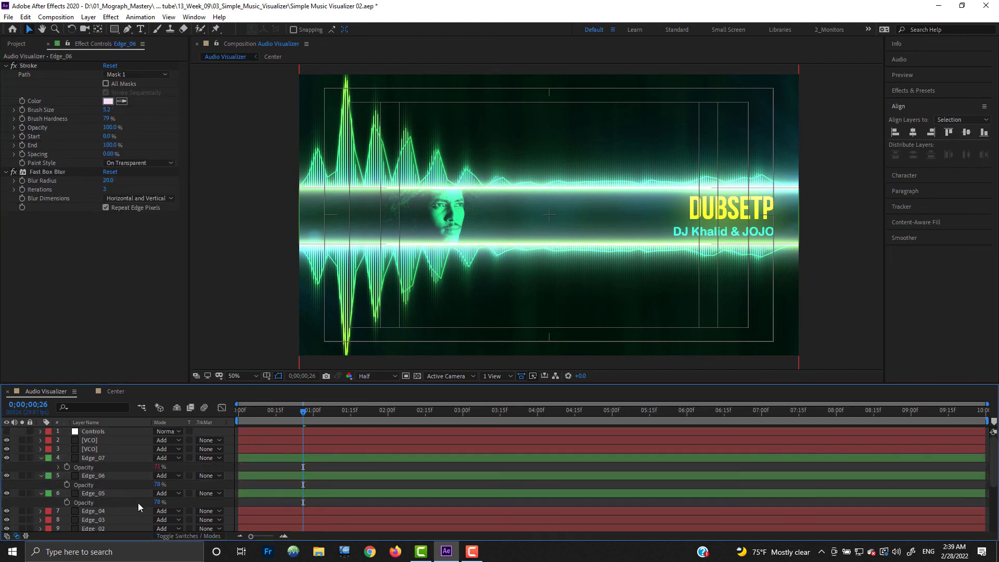
click(94, 475)
shift+click(96, 493)
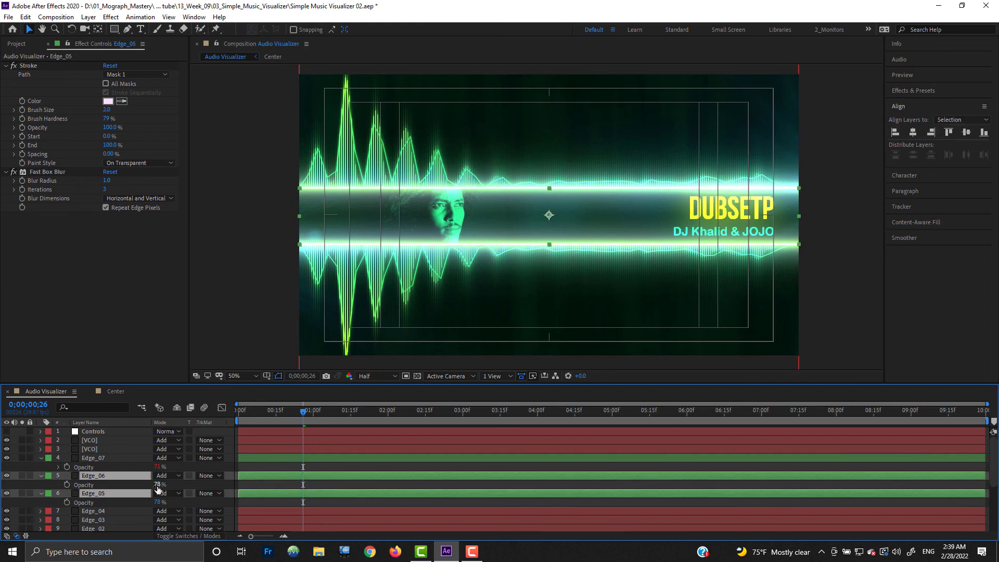
drag(157, 485, 115, 486)
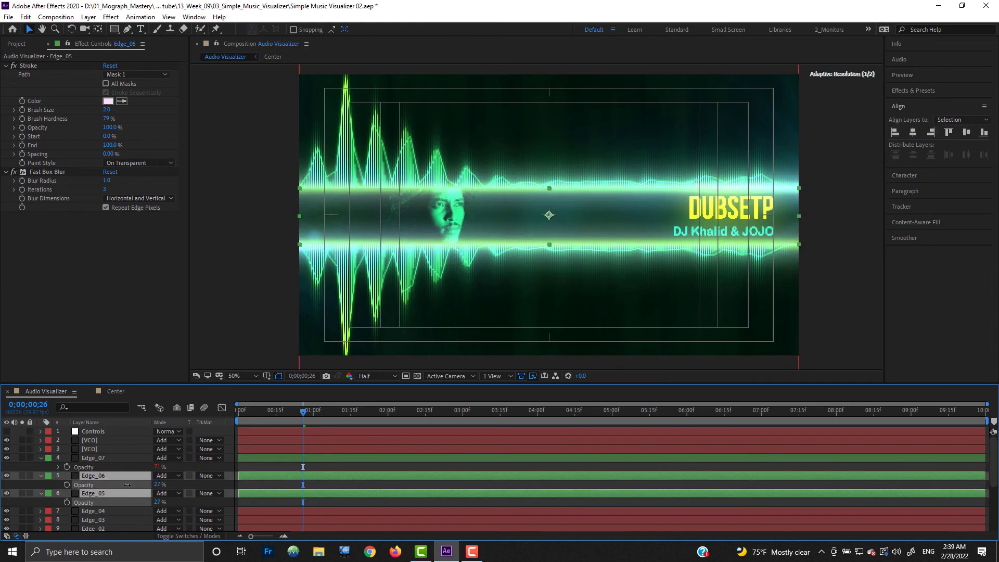
Add "value +" before the ease function in the Edge_07 layer's opacity expression.
click(41, 476)
click(91, 459)
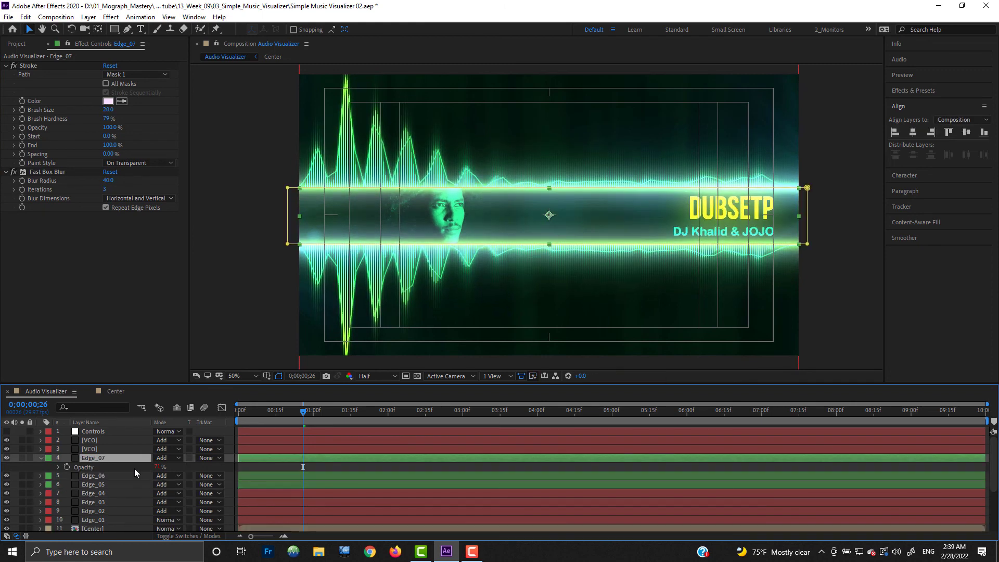
key(u)
key(u)
scroll(509, 501, down, 3)
scroll(509, 501, up, 1)
scroll(505, 500, down, 6)
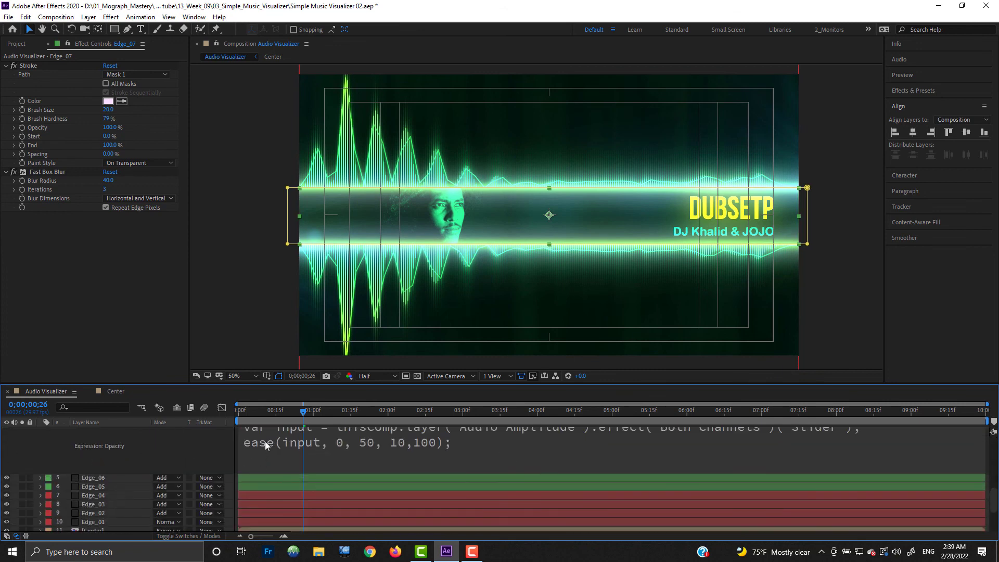
click(274, 442)
click(277, 443)
text(value +)
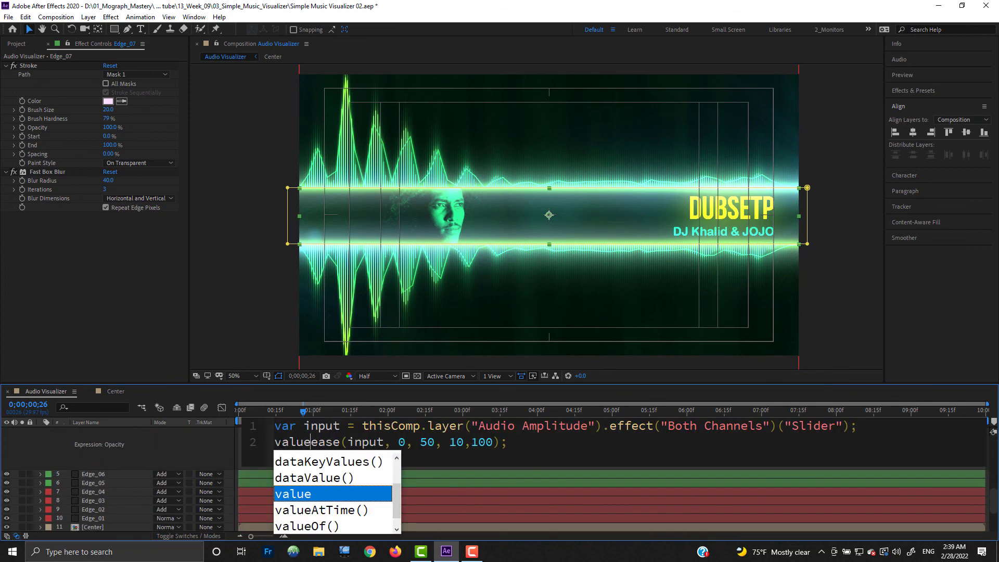
click(236, 482)
scroll(226, 472, up, 3)
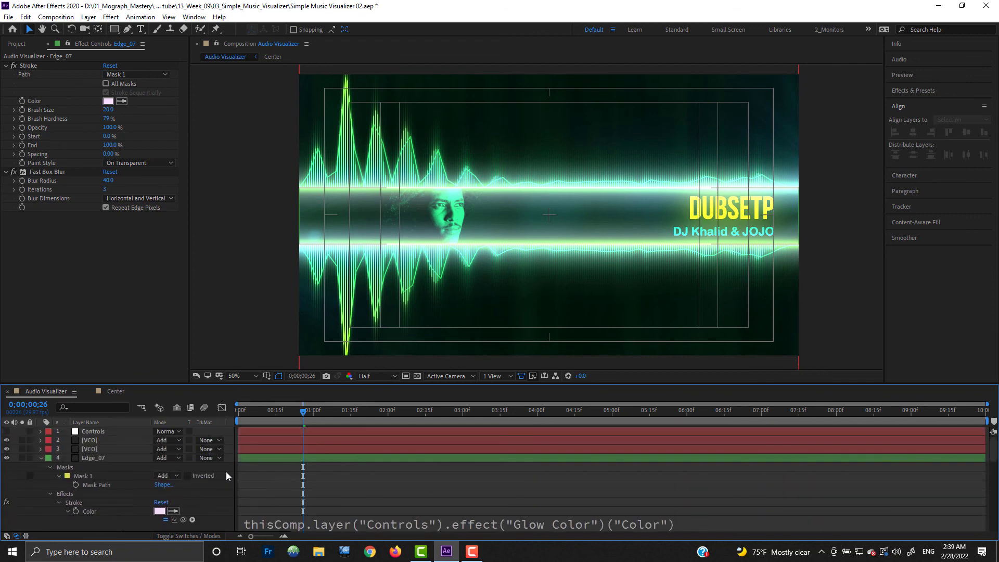
Adjust the Edge_07 layer's base opacity and preview the animation.
click(41, 458)
key(u)
key(u)
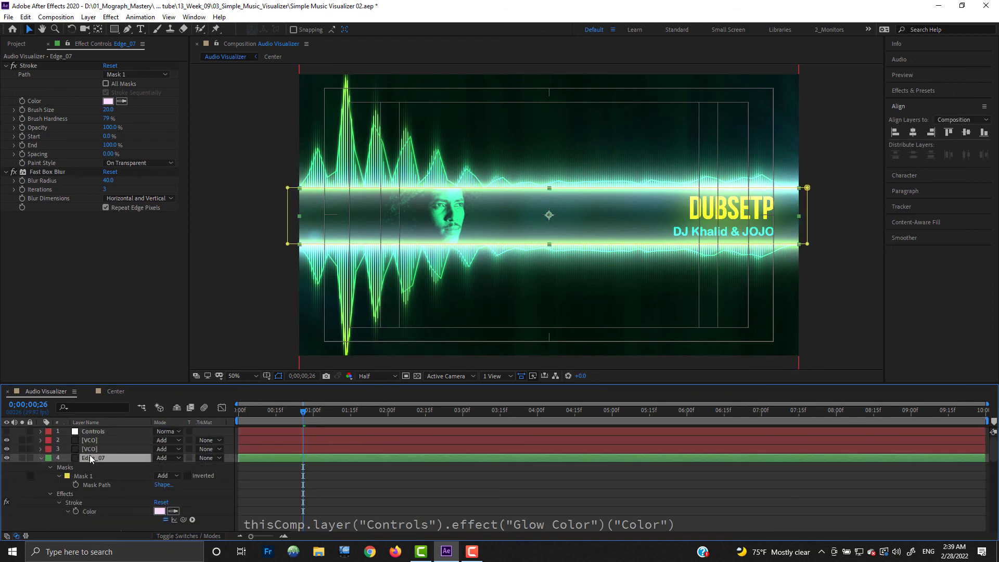
key(u)
key(t)
key(t)
key(t)
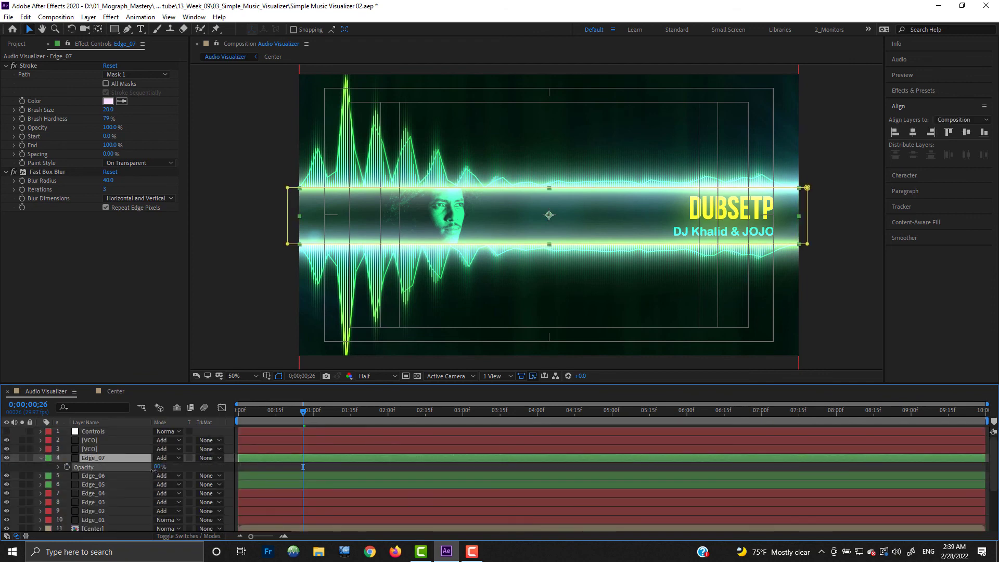
drag(126, 474, 124, 474)
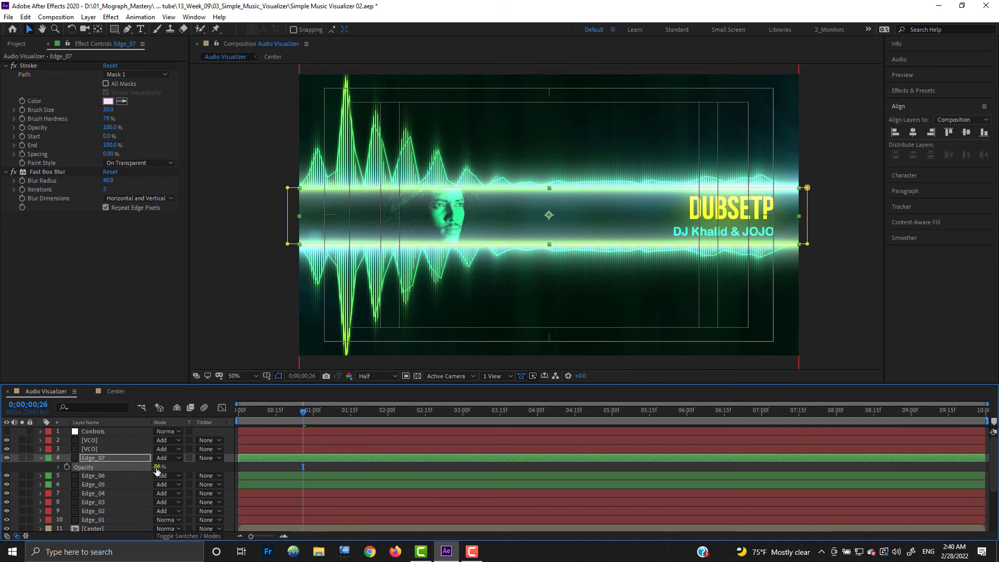
click(24, 464)
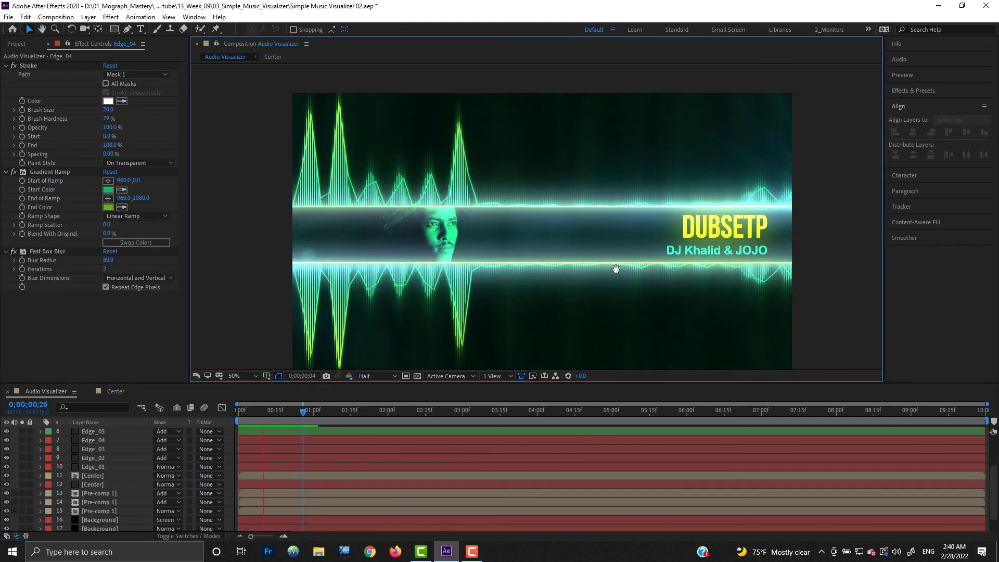
key(space)
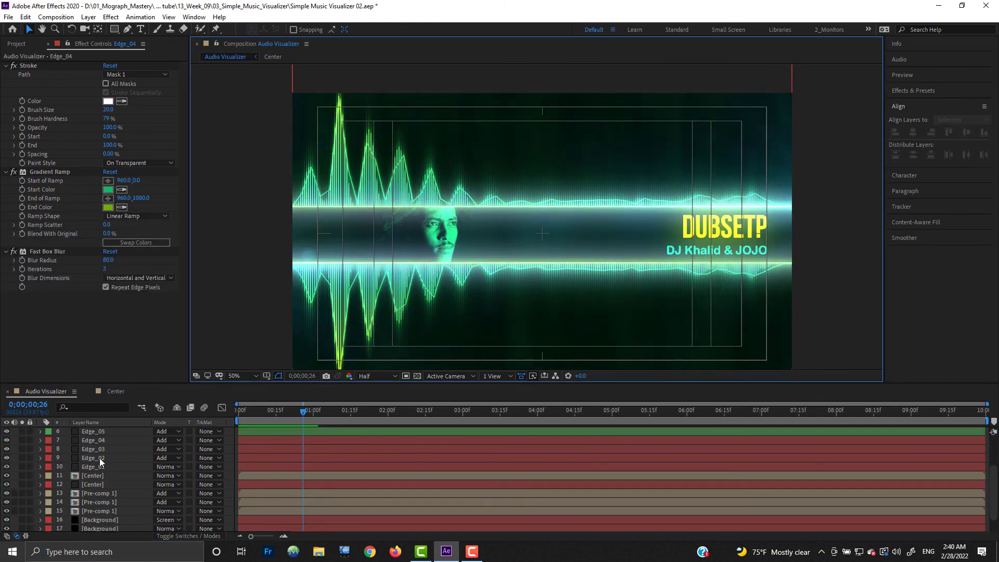
Set the Background color on the Controls layer to very dark navy blue.
scroll(104, 468, up, 3)
click(94, 432)
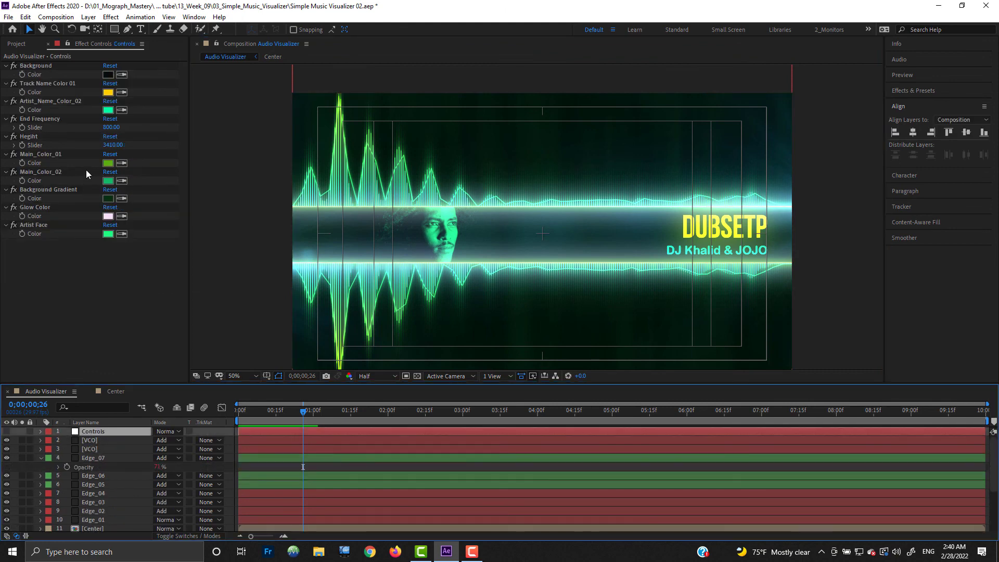
click(108, 75)
click(103, 145)
click(242, 28)
Set Track Name Color 01 to blue and Artist_Name_Color_02 to bright sky blue.
click(108, 93)
mouse_move(87, 41)
mouse_down()
mouse_move(113, 25)
mouse_move(80, 27)
mouse_move(119, 24)
mouse_move(78, 27)
mouse_up()
click(244, 26)
click(108, 111)
click(241, 28)
Set Main_Color_01 to bright blue and Main_Color_02 to cyan.
click(108, 163)
click(241, 28)
click(108, 181)
click(162, 45)
click(251, 30)
click(110, 180)
click(242, 28)
click(108, 180)
click(241, 28)
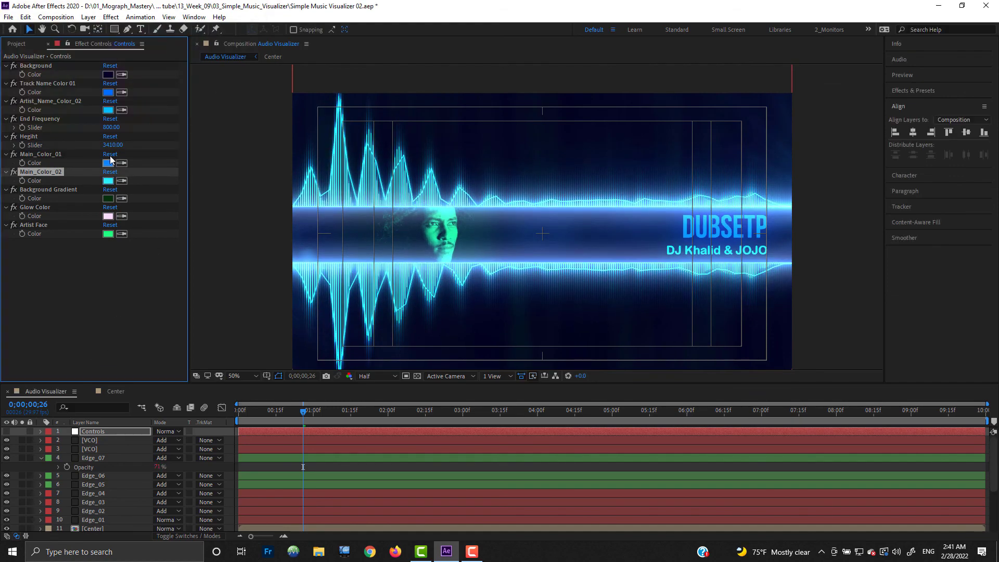
Set Main_Color_01 to cyan and Main_Color_02 to a medium blue.
click(108, 181)
click(107, 180)
click(97, 25)
click(240, 29)
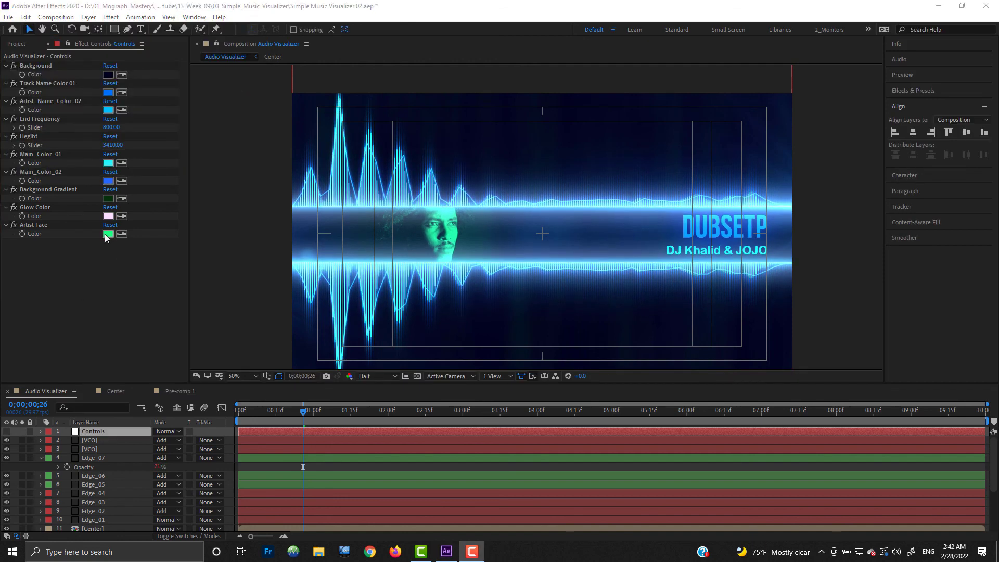
Set the Artist Face color on the Controls layer to sky blue.
click(108, 233)
drag(74, 26, 82, 25)
click(241, 28)
Set the Glow Color on the Controls layer to light blue and save the project.
click(108, 216)
drag(158, 31, 159, 67)
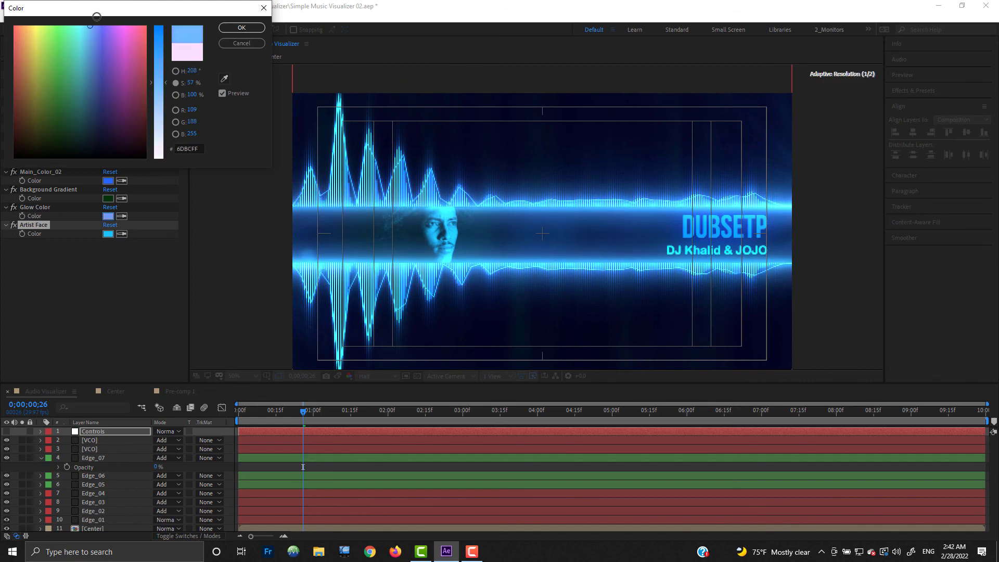
click(242, 28)
click(59, 322)
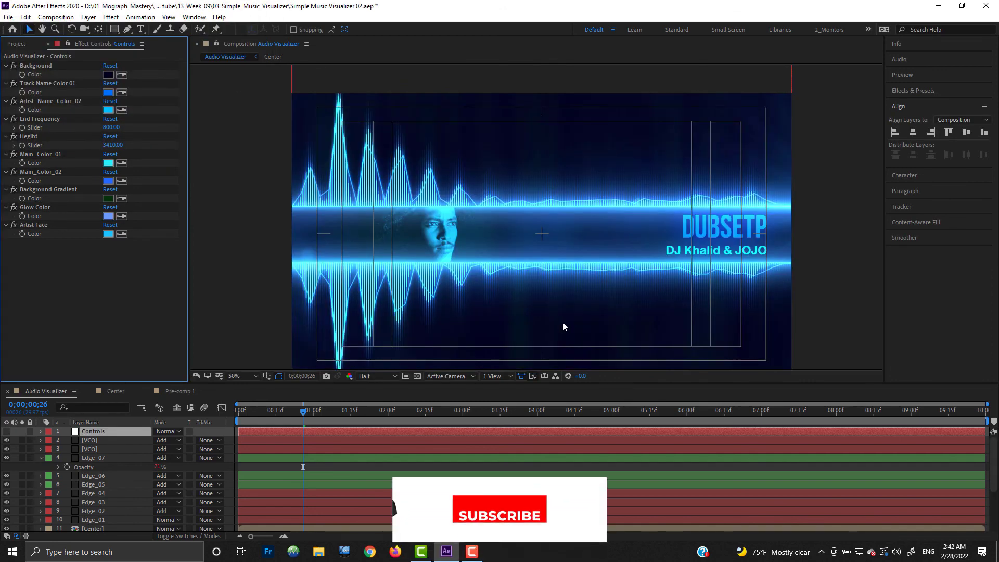
key(ctrl+s)
Set the Background Gradient color on the Controls layer to dark navy blue and save the project.
click(107, 74)
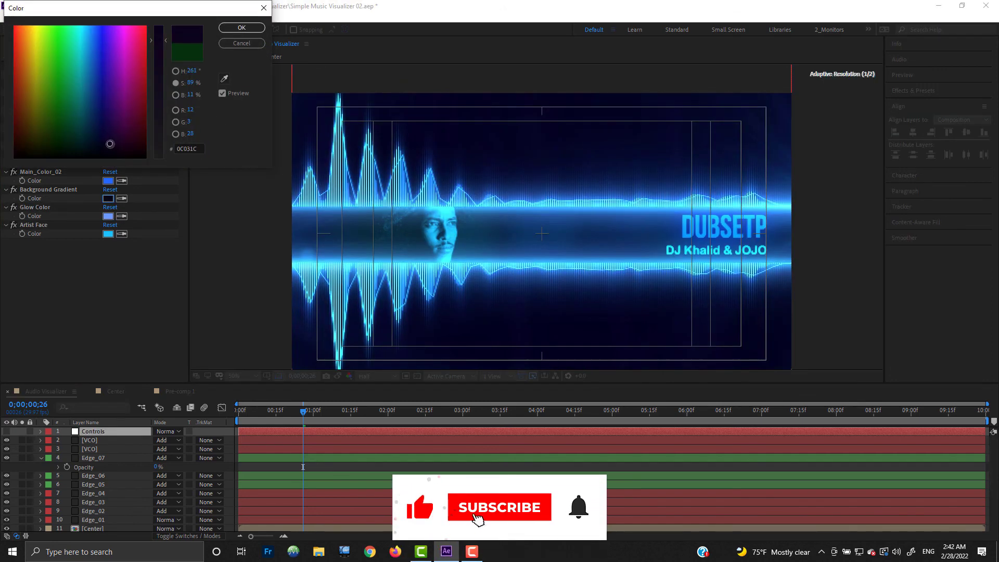
drag(110, 144, 94, 131)
click(241, 28)
key(ctrl+s)
Play a preview of the blue Audio Visualizer composition.
click(282, 396)
key(space)
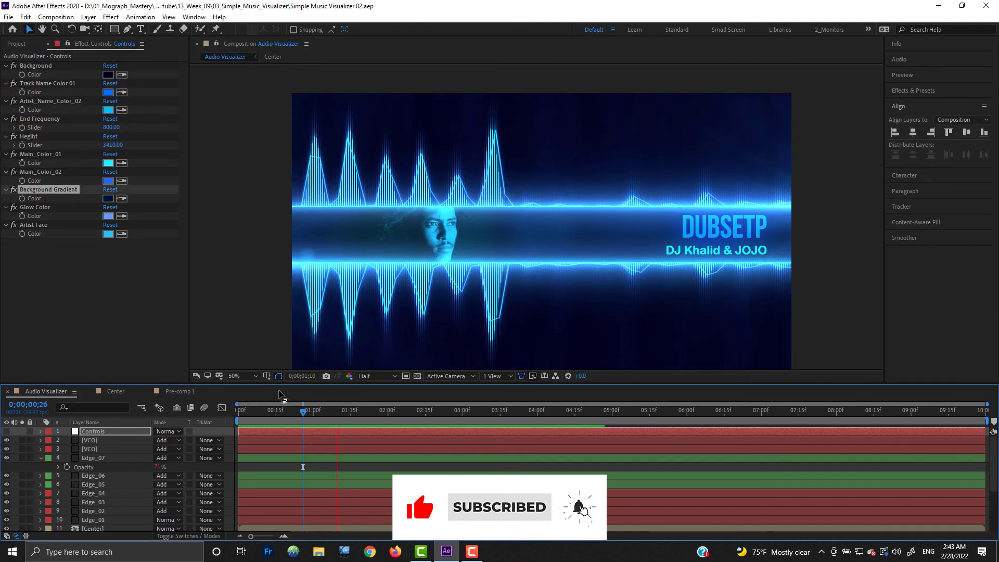